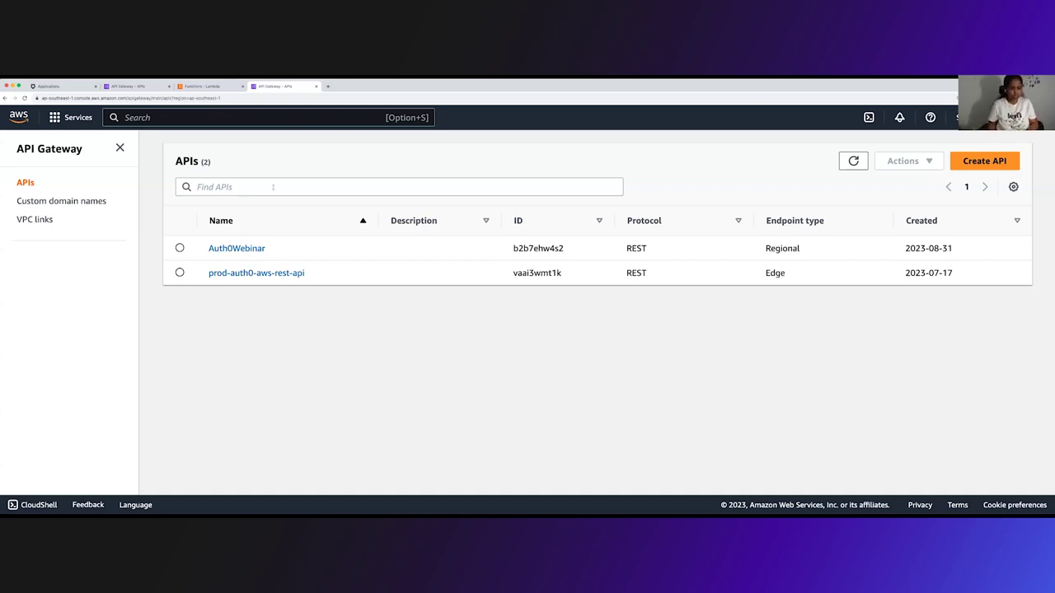
# Start a new Lambda function from the Hello world function blueprint and name it GetUsersAuth0Webinar
pyautogui.click(202, 86)
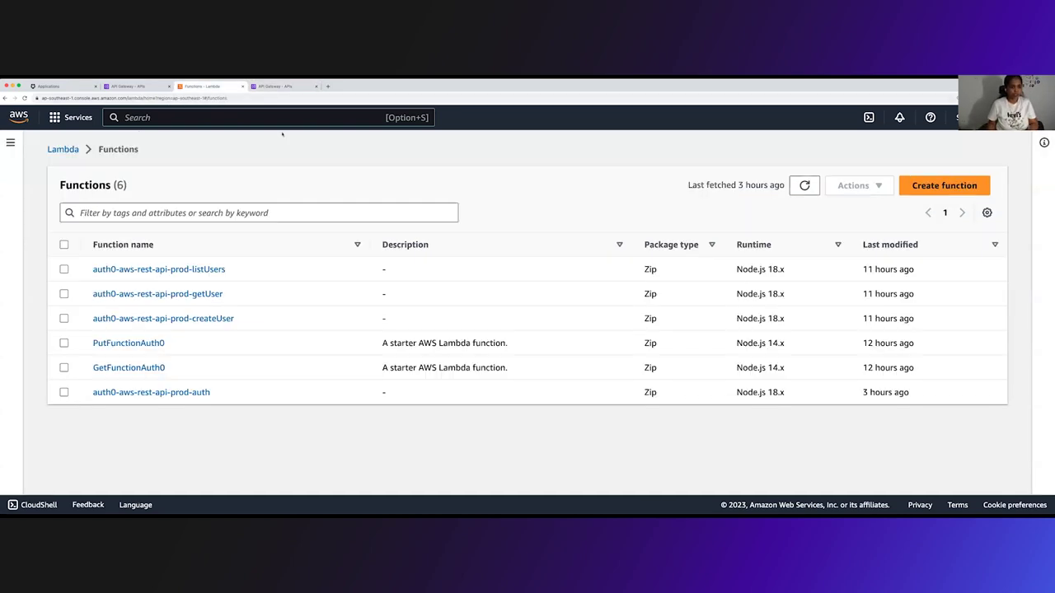
pyautogui.click(804, 184)
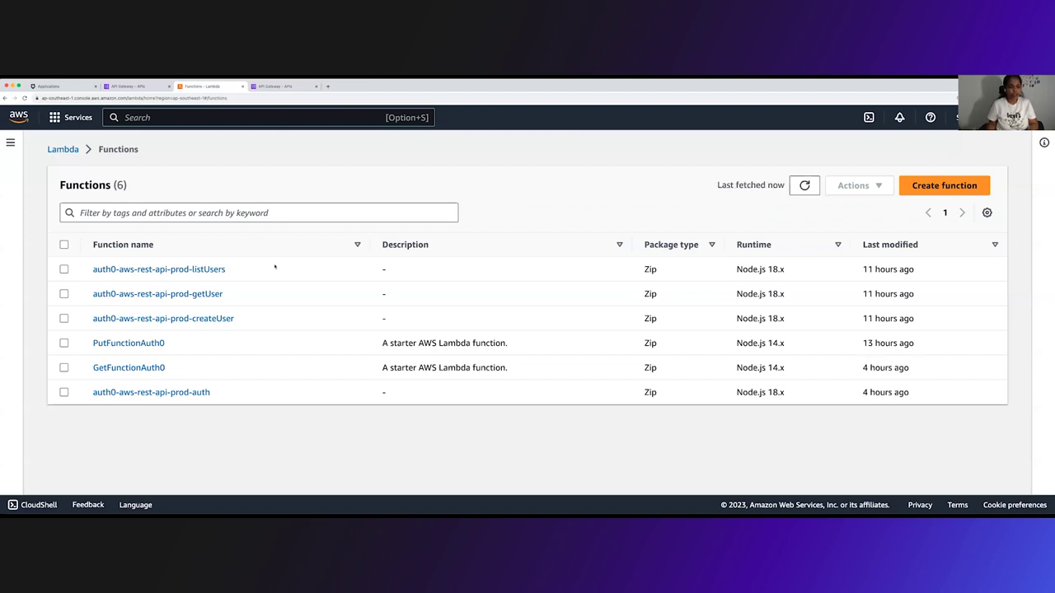
pyautogui.click(935, 185)
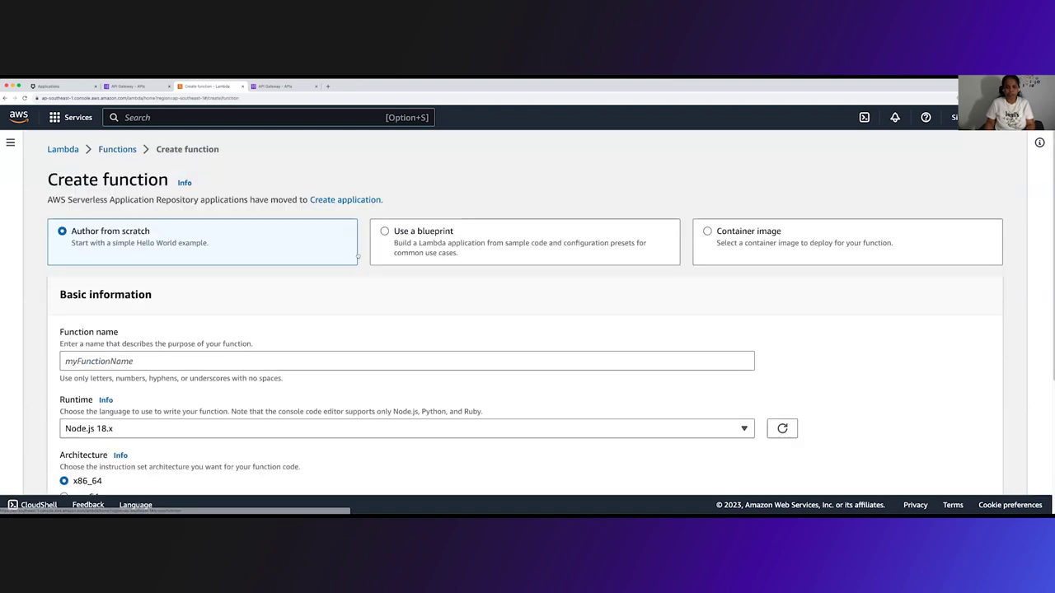
pyautogui.scroll(-1, 395, 325)
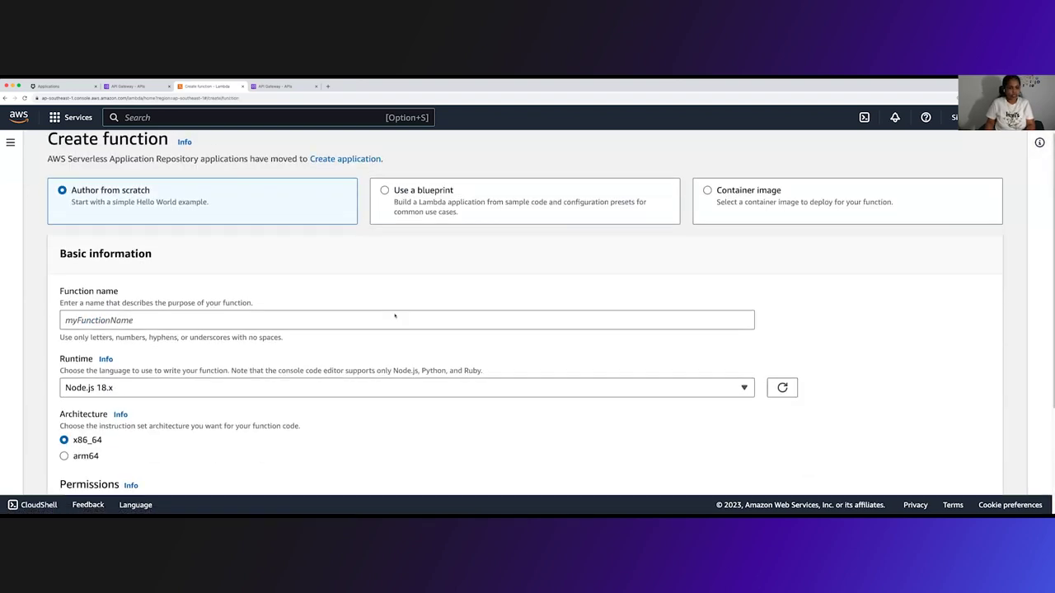
pyautogui.click(387, 191)
pyautogui.scroll(-2, 303, 336)
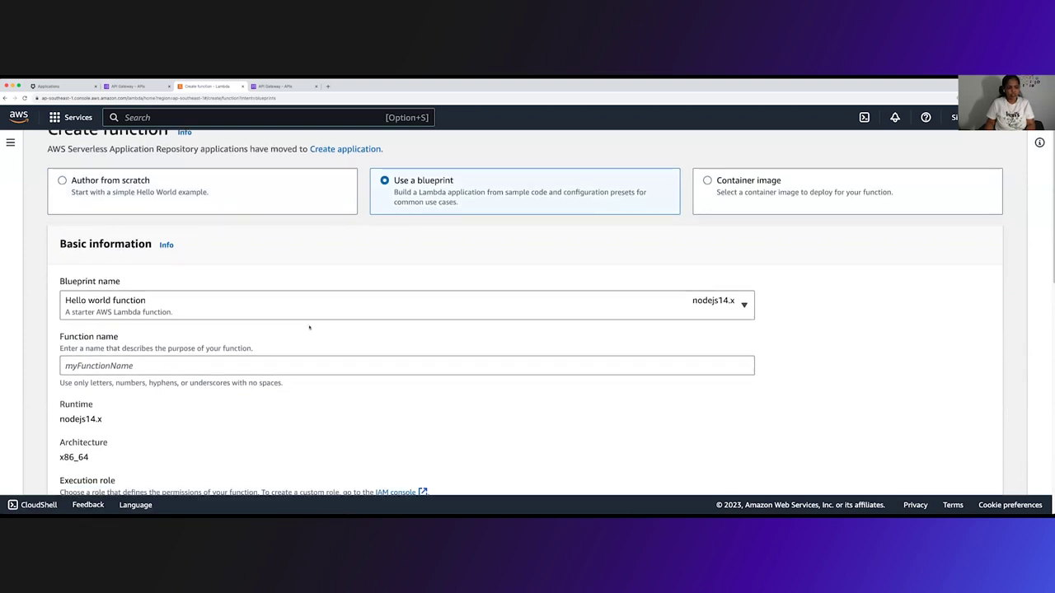
pyautogui.click(201, 299)
pyautogui.write('Get')
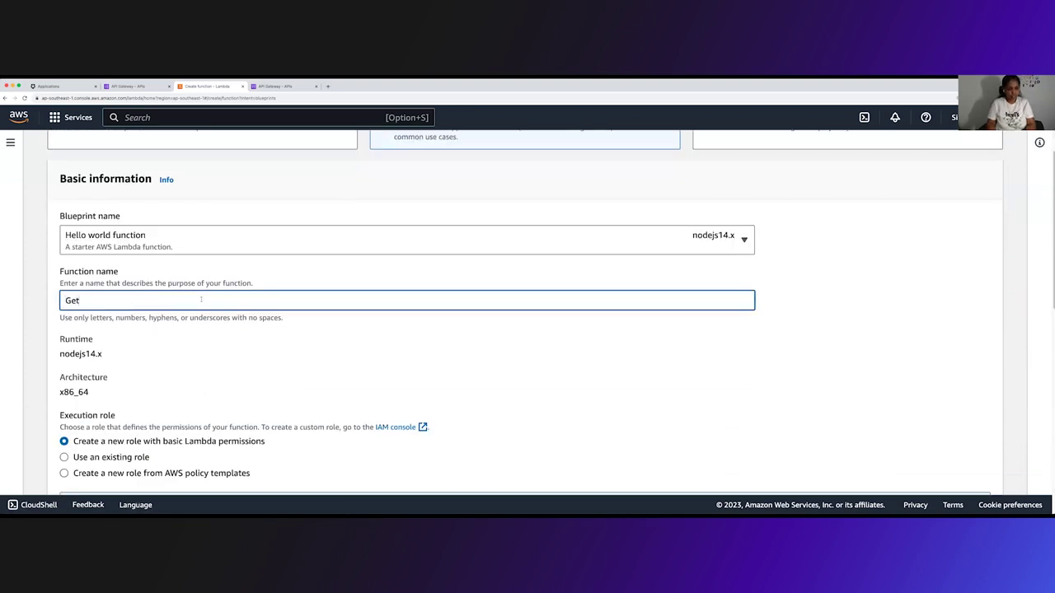
pyautogui.write('UsersAuth0Webinar')
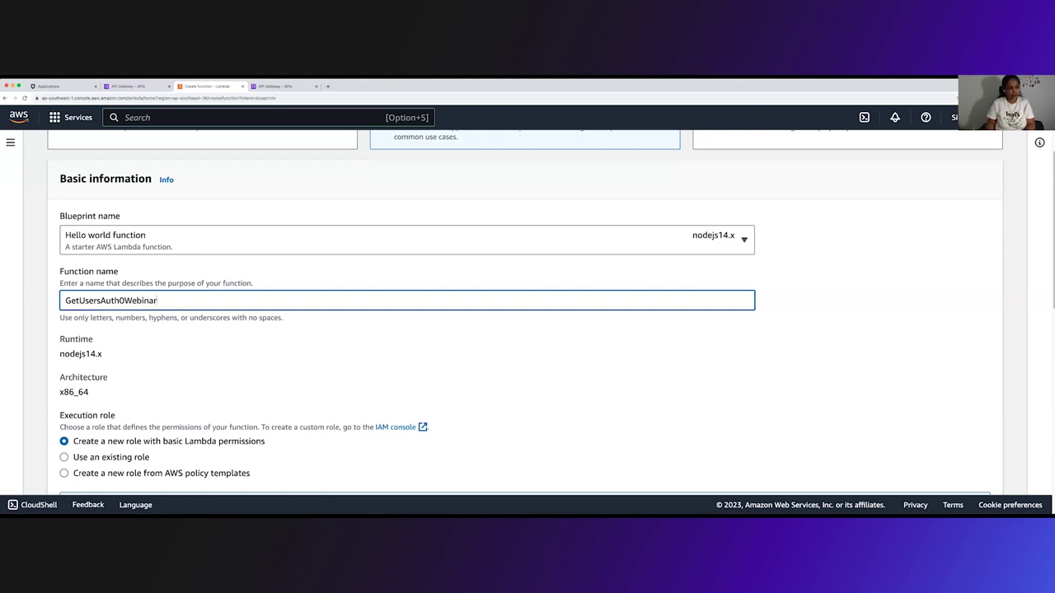
# Switch to VS Code and copy the entire code of getUser.js from the users folder
pyautogui.scroll(-5, 218, 385)
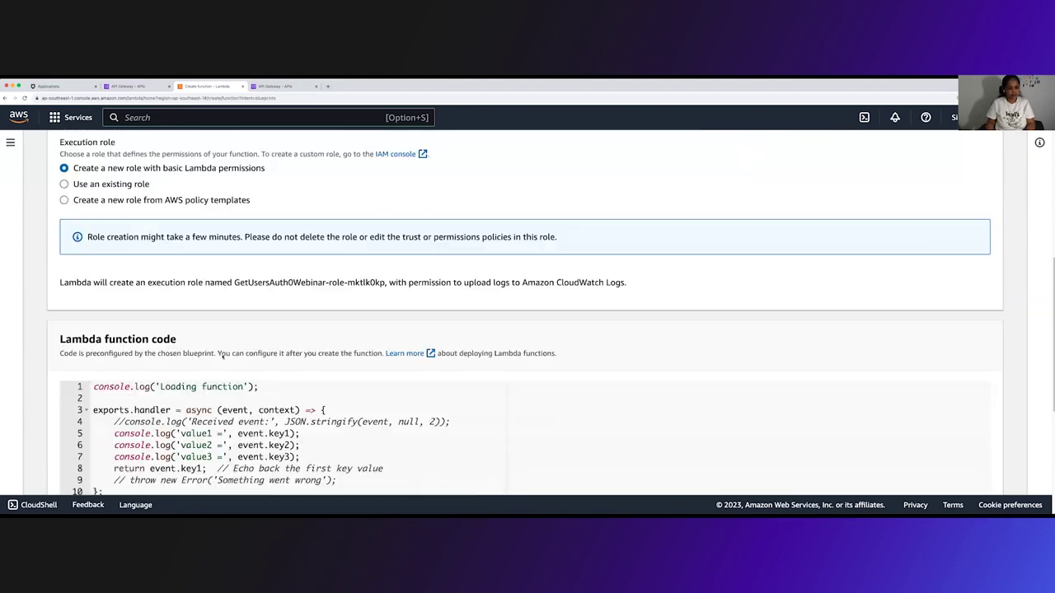
pyautogui.click(180, 338)
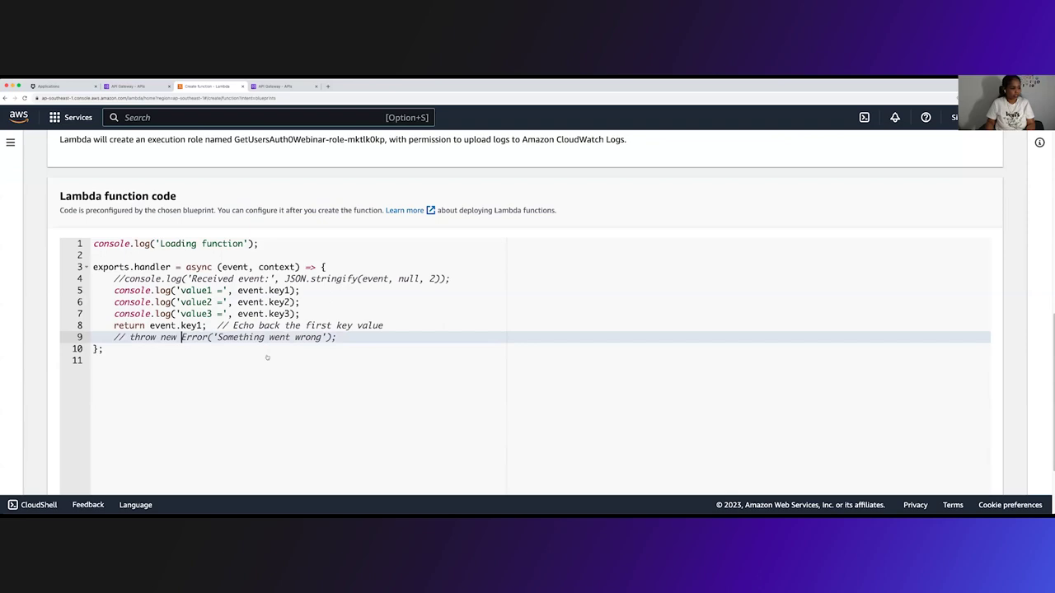
pyautogui.press('super+Tab')
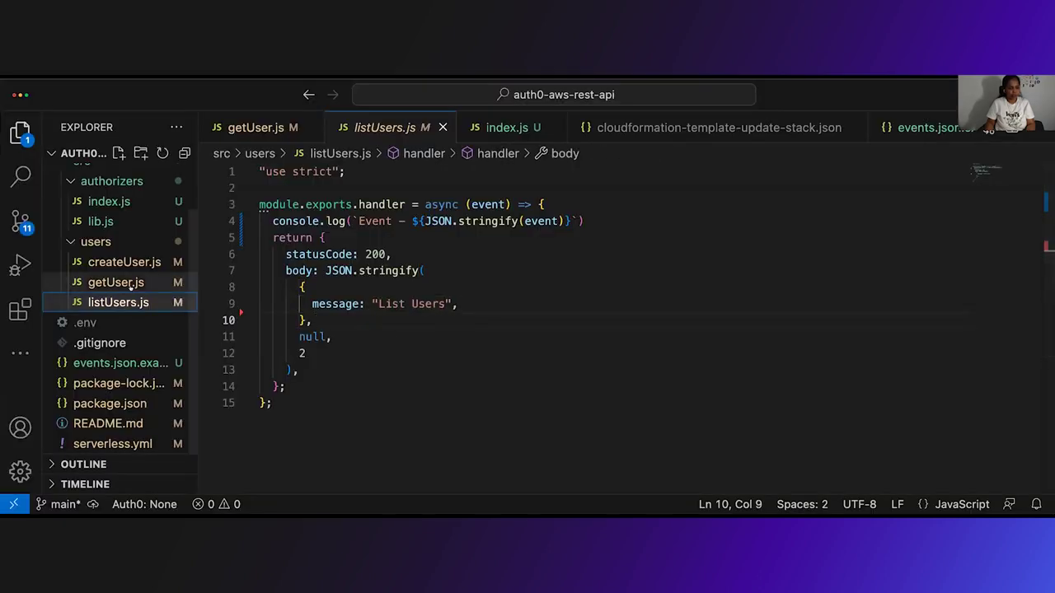
pyautogui.click(115, 282)
pyautogui.hotkey('ctrl', 'a')
pyautogui.click(363, 322)
pyautogui.hotkey('ctrl', 'a')
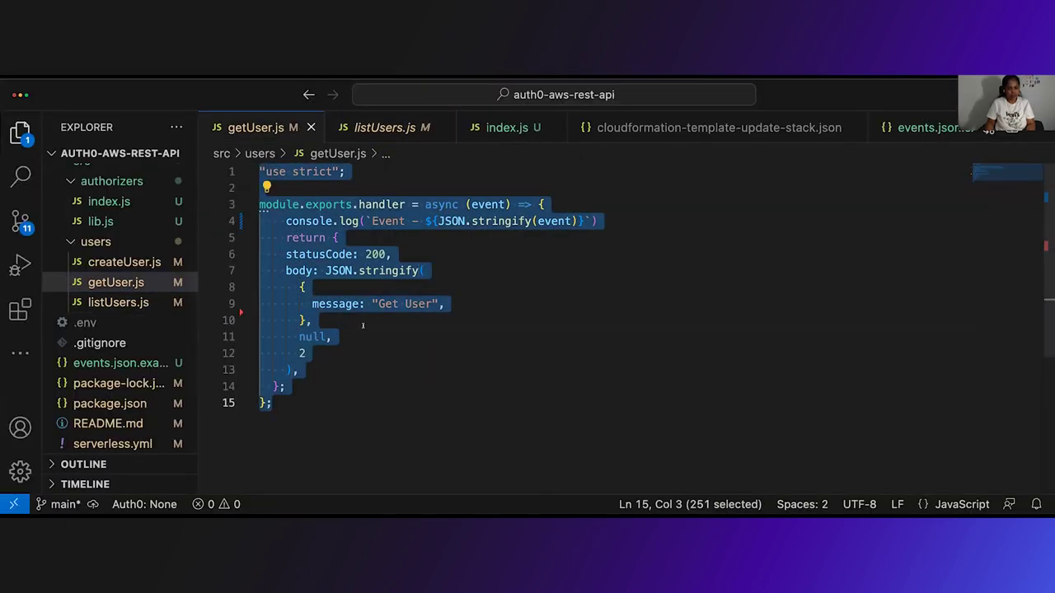
# Return to the browser and create the GetUsersAuth0Webinar function with the blueprint's preconfigured code
pyautogui.press('super+Tab')
pyautogui.press('super+a')
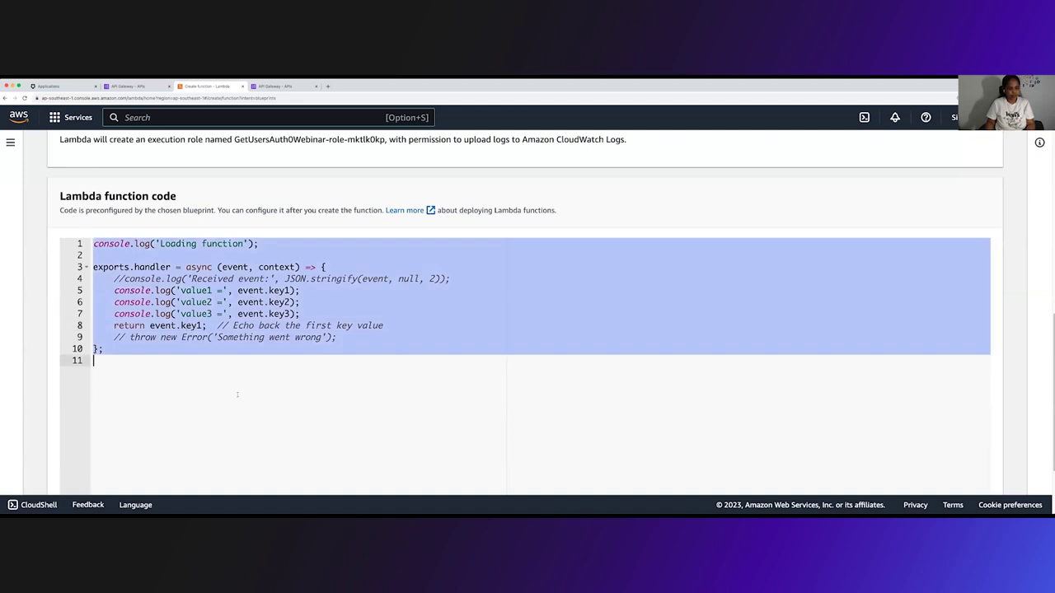
pyautogui.scroll(-3, 238, 395)
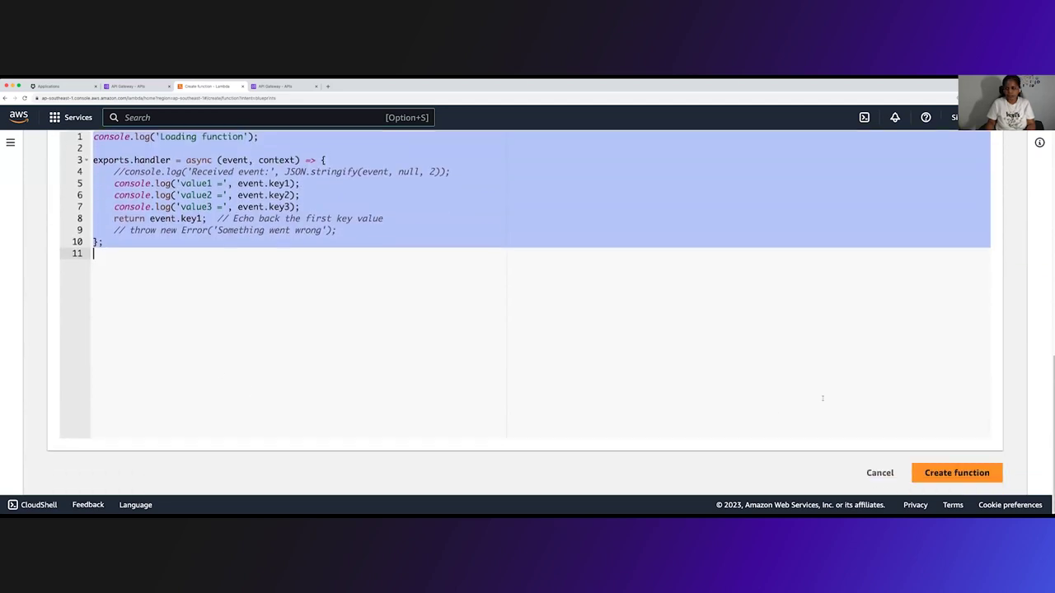
pyautogui.click(952, 472)
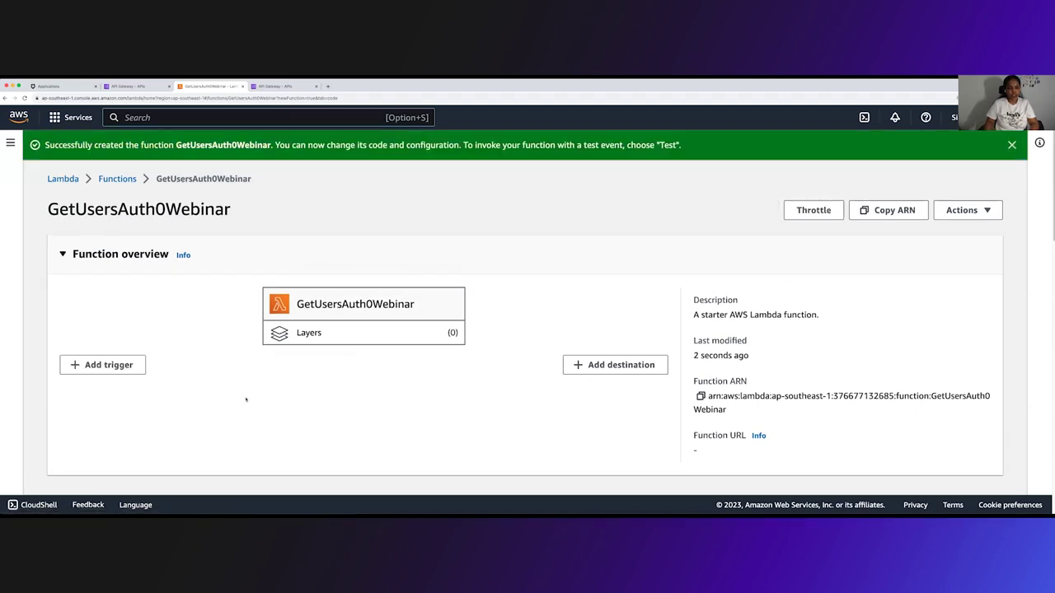
# Replace all the code in the new function's index.js with the handler copied from getUser.js
pyautogui.scroll(-5, 245, 400)
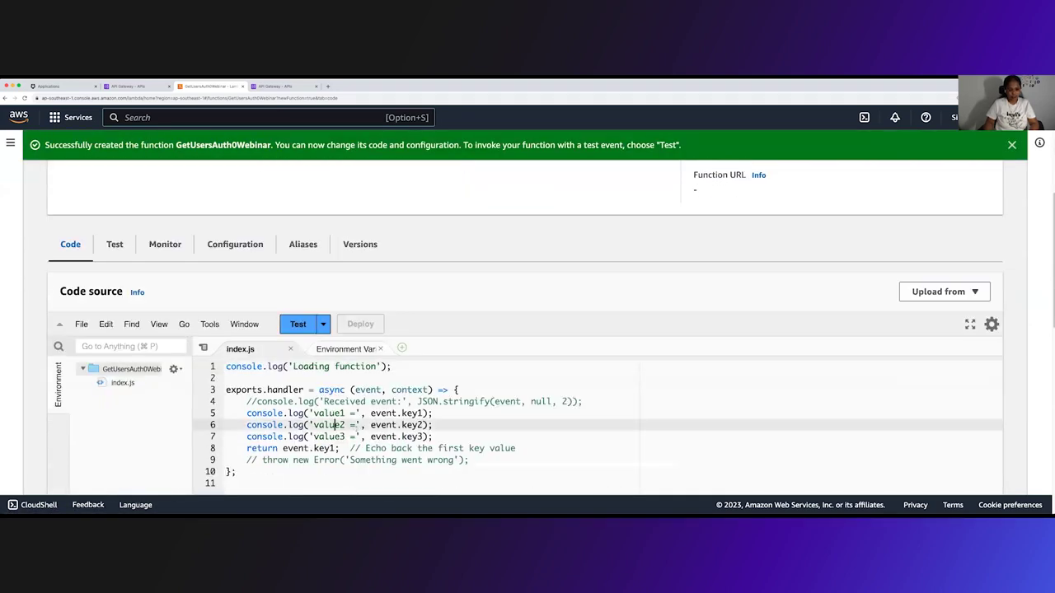
pyautogui.press('super+a')
pyautogui.write('\'use strict\';  module.exports.handler = async (event) => {     console.log(`Event - ${JSON.stringify(event)}`)     return {     statusCode: 200,     body: JSON.stringify(       {         message: "Get User",       },       null,       2     ),   }; };')
pyautogui.scroll(-3, 314, 314)
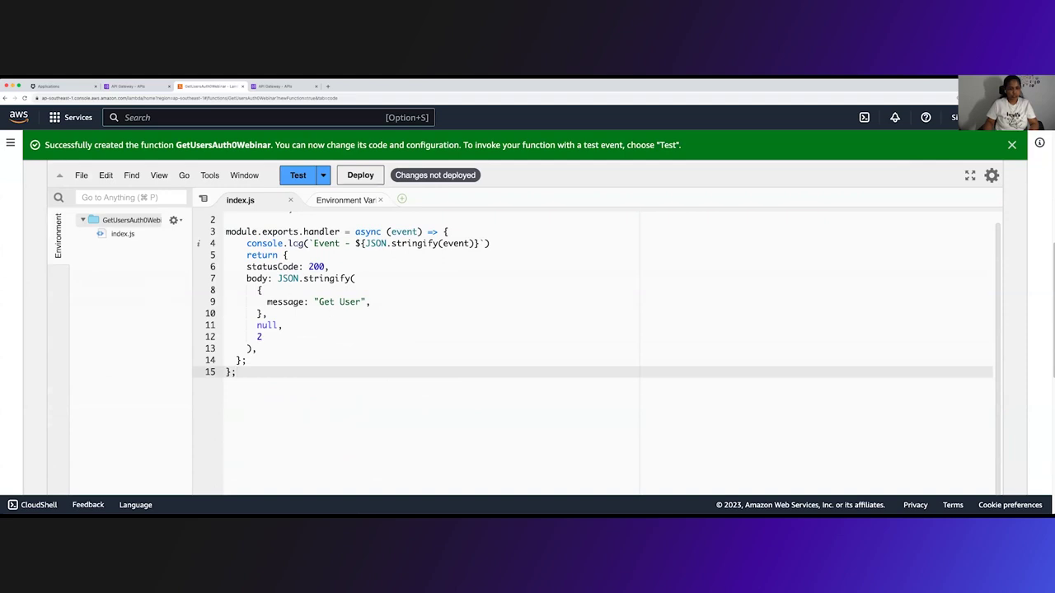
# Review the "Get User" response body in index.js and deploy the code changes
pyautogui.tripleClick(326, 232)
pyautogui.click(282, 325)
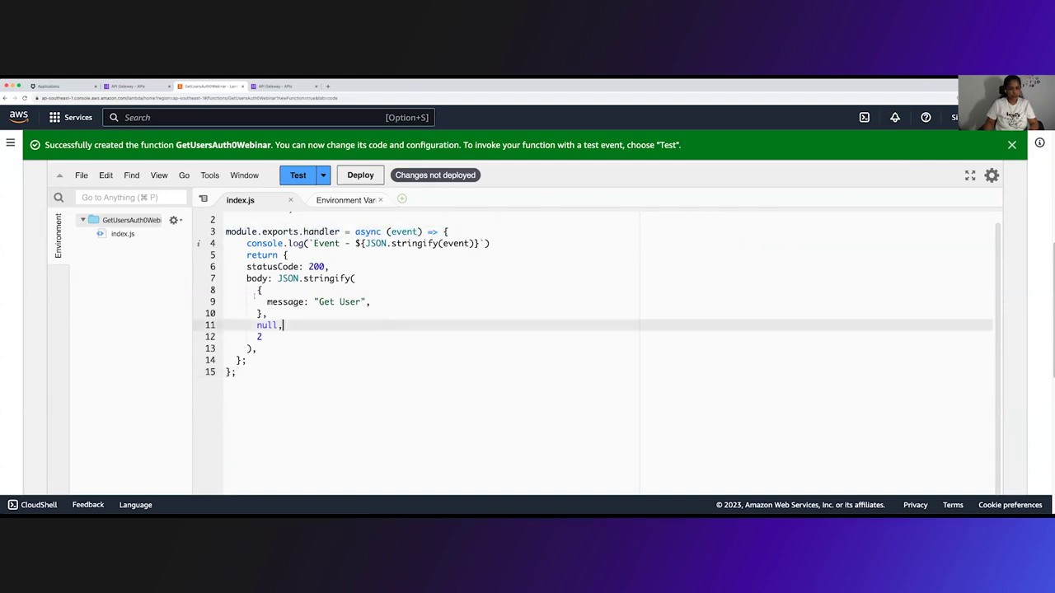
pyautogui.click(258, 290)
pyautogui.keyDown('shift'); pyautogui.click(283, 324); pyautogui.keyUp('shift')
pyautogui.scroll(-3, 424, 303)
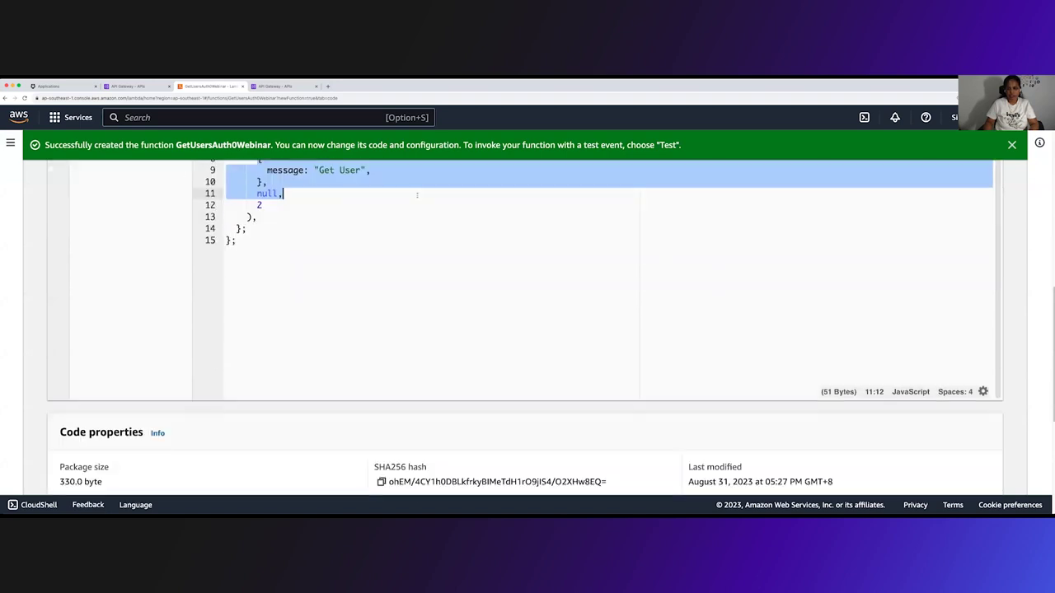
pyautogui.scroll(3, 423, 304)
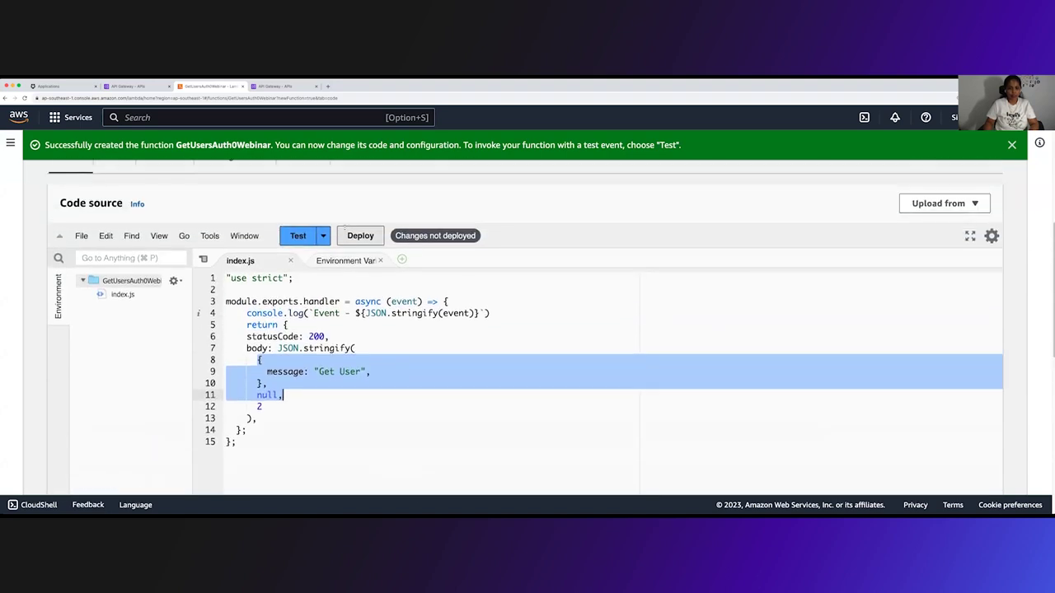
pyautogui.click(360, 235)
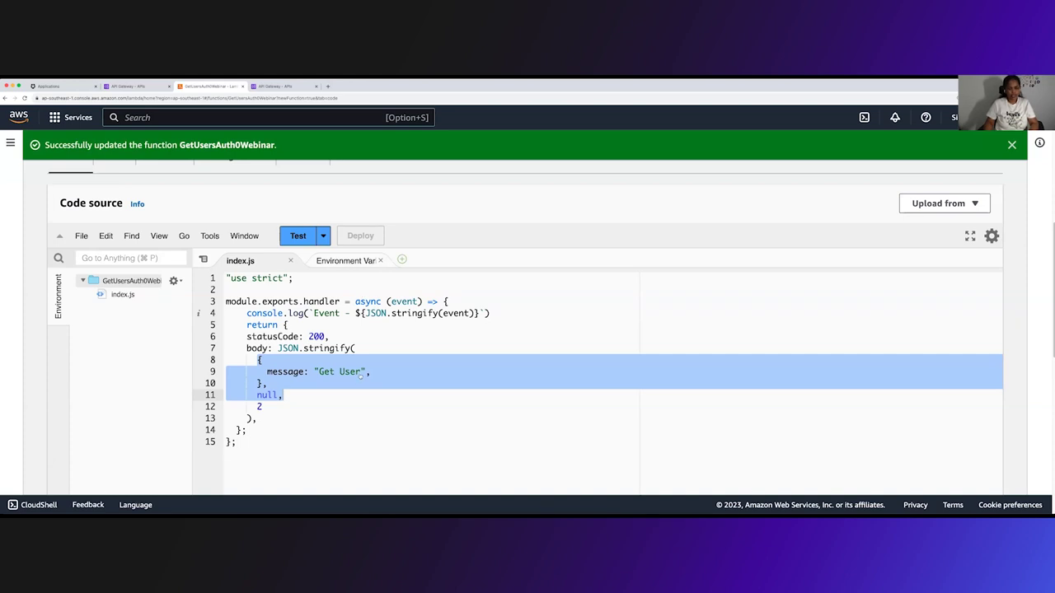
# Run a test of GetUsersAuth0Webinar with the default event and expand the execution details
pyautogui.scroll(2, 360, 375)
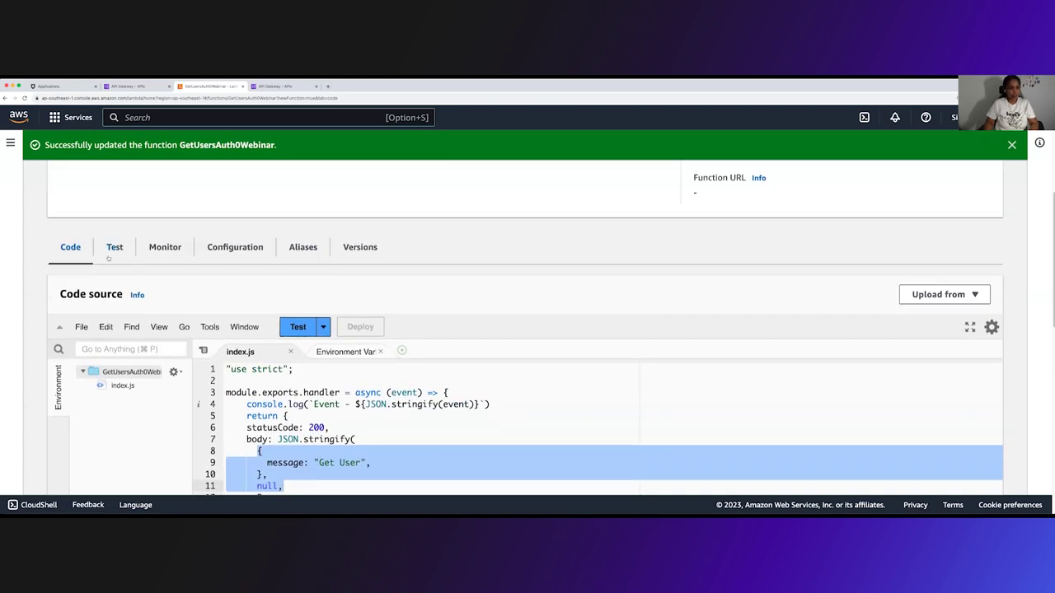
pyautogui.click(108, 259)
pyautogui.scroll(-3, 212, 329)
pyautogui.scroll(3, 198, 323)
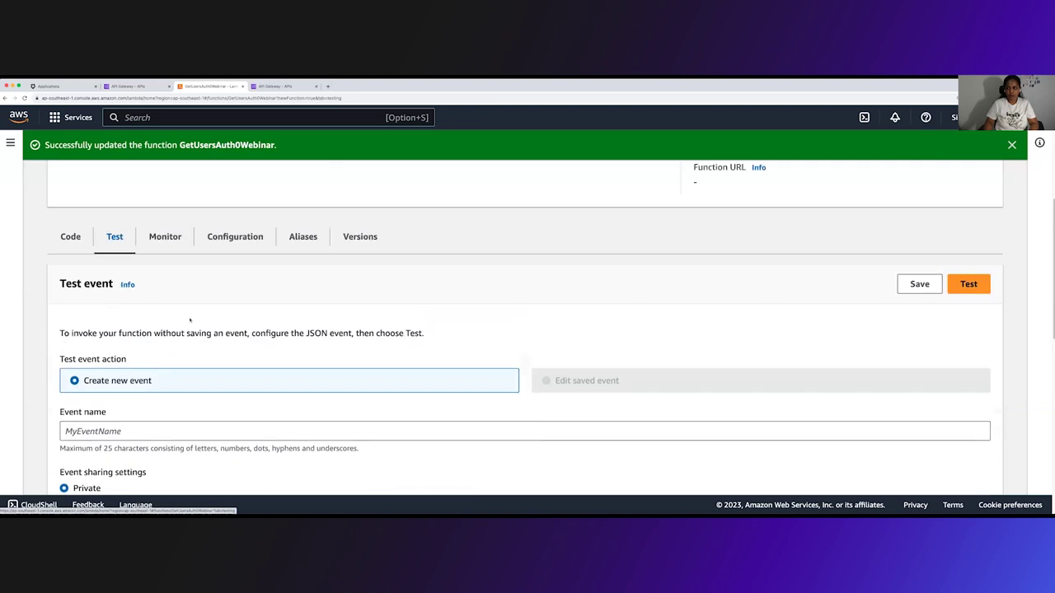
pyautogui.click(968, 283)
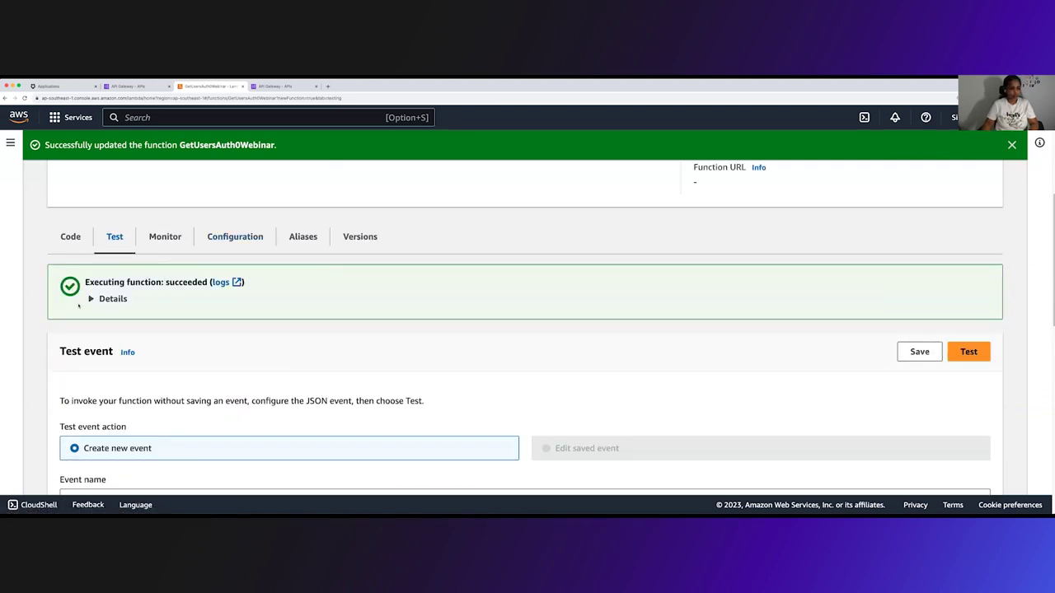
pyautogui.click(109, 299)
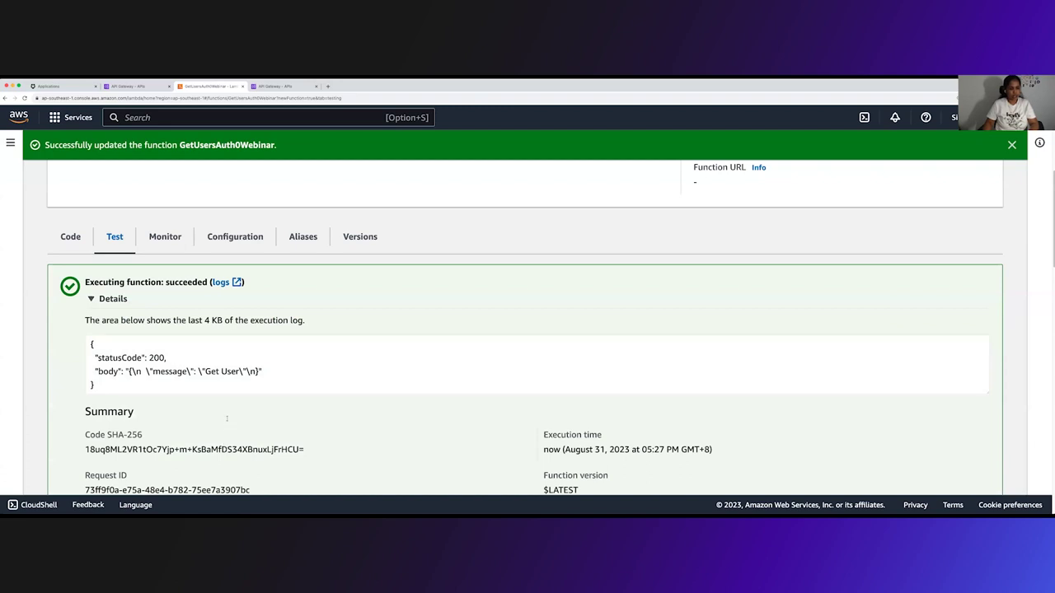
# Go back to the functions list and start another Hello world function blueprint named CreateUserAuth0Webinar
pyautogui.scroll(5, 491, 283)
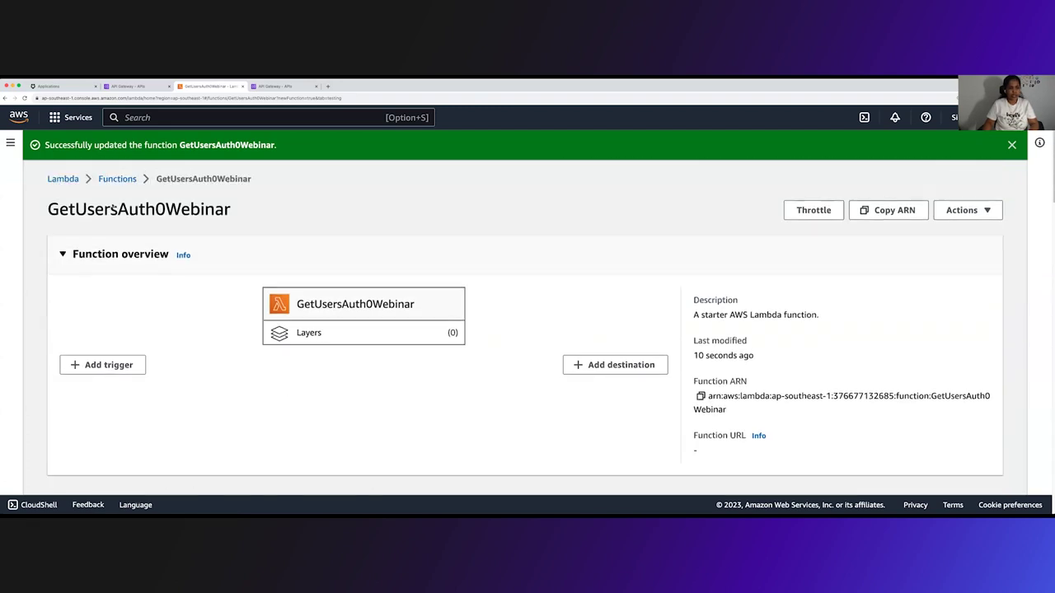
pyautogui.click(117, 179)
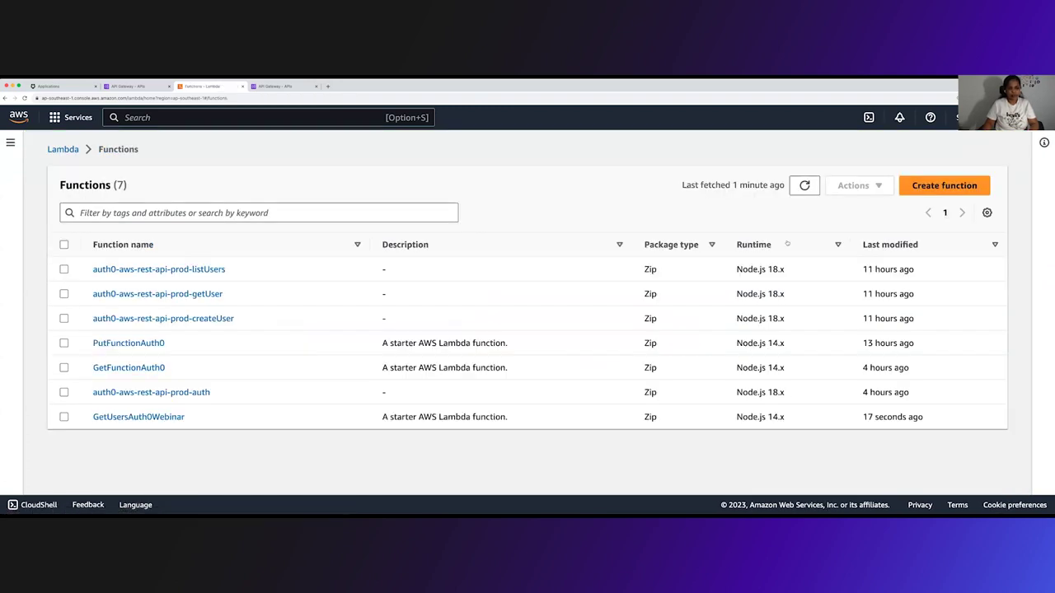
pyautogui.click(958, 186)
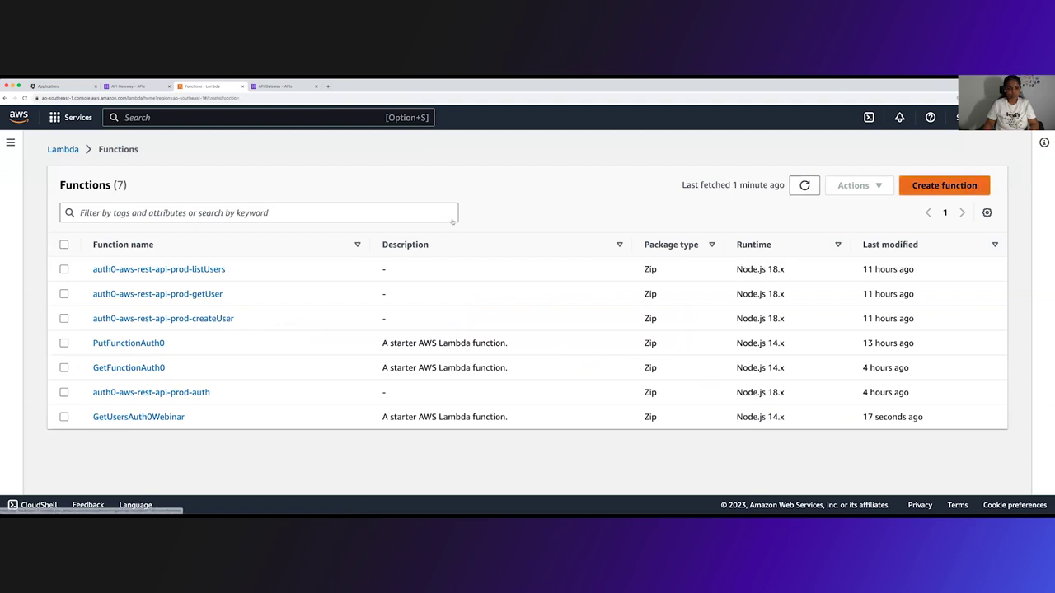
pyautogui.click(423, 231)
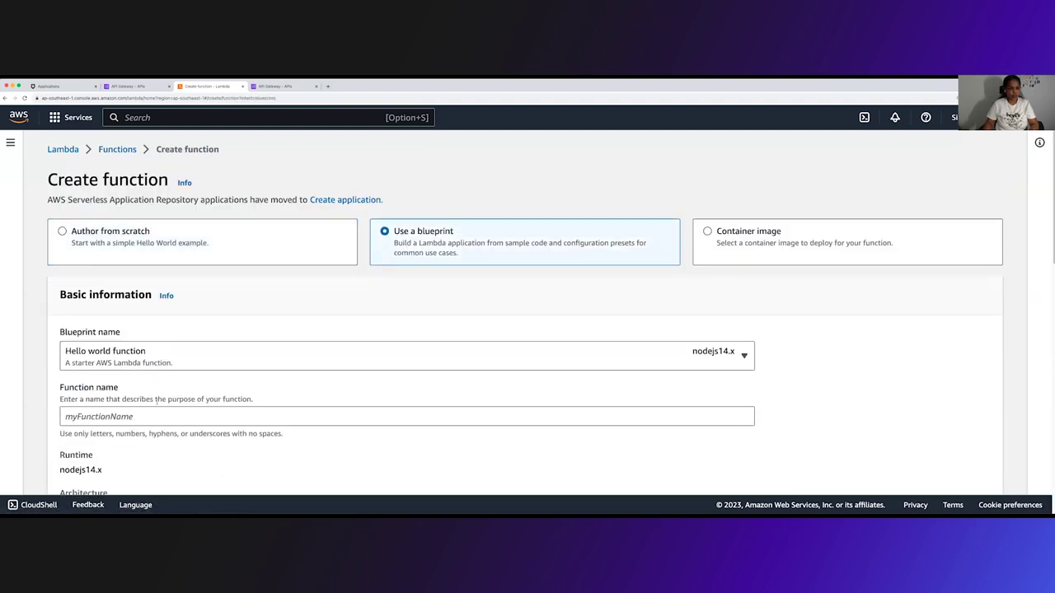
pyautogui.click(146, 363)
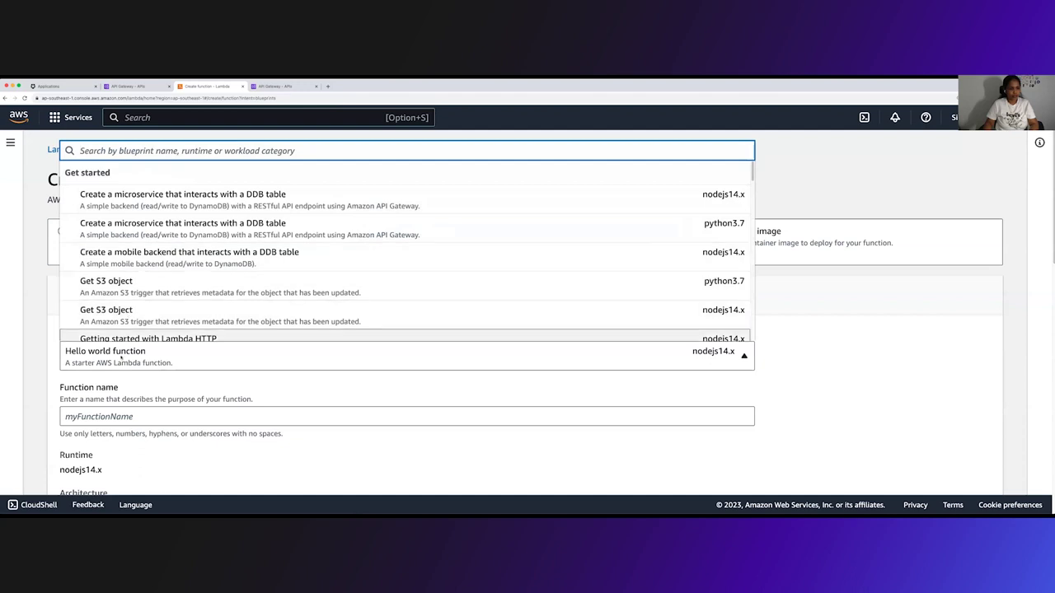
pyautogui.click(123, 399)
pyautogui.click(108, 416)
pyautogui.scroll(-2, 107, 416)
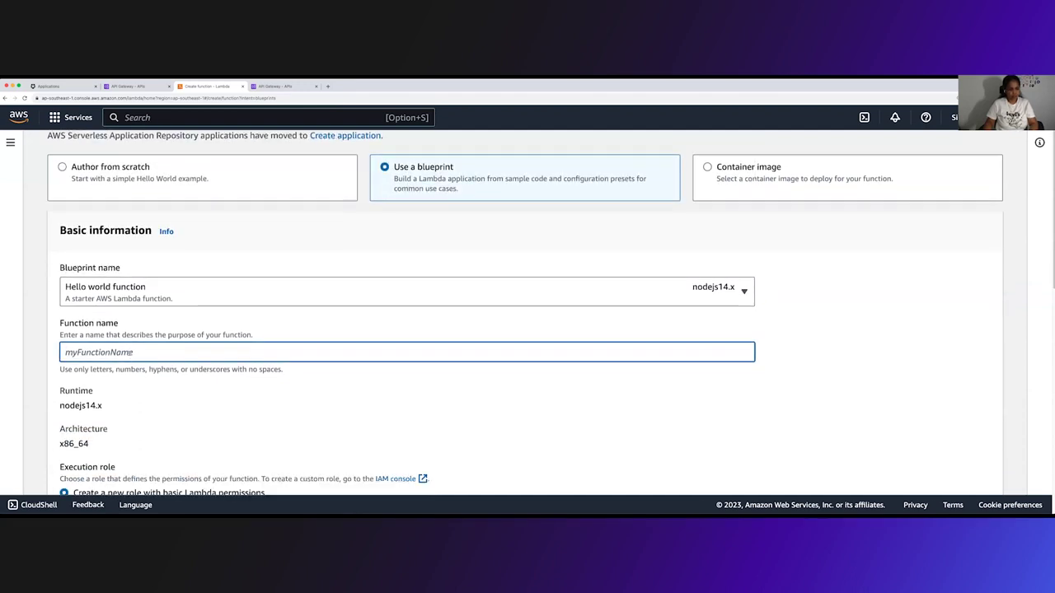
pyautogui.write('Create')
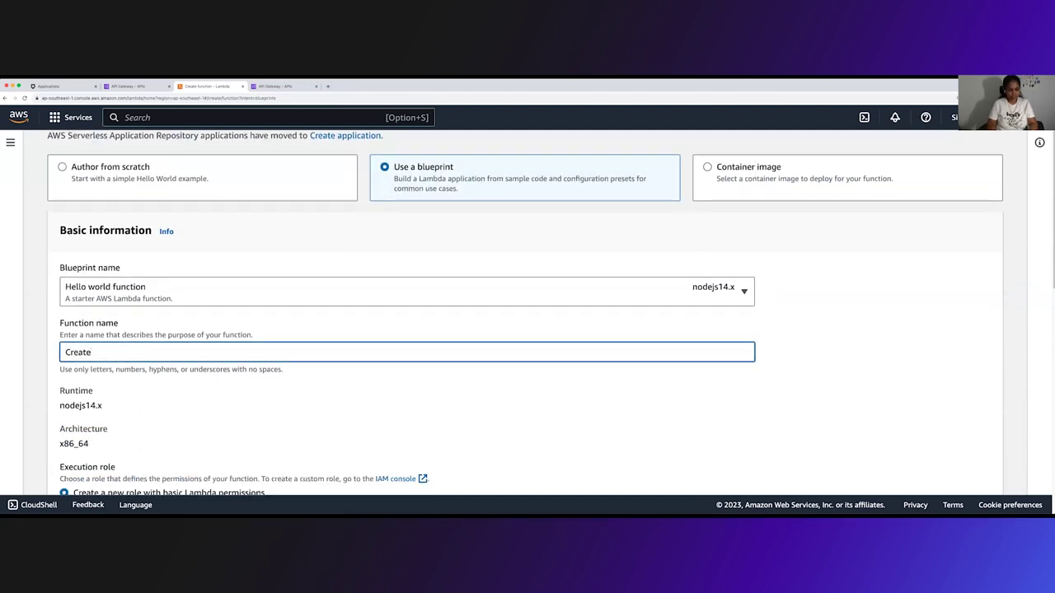
pyautogui.write('UserAuth0Webinar')
# Create the CreateUserAuth0Webinar function with a new basic-permissions role and bring up its code source
pyautogui.scroll(-5, 528, 313)
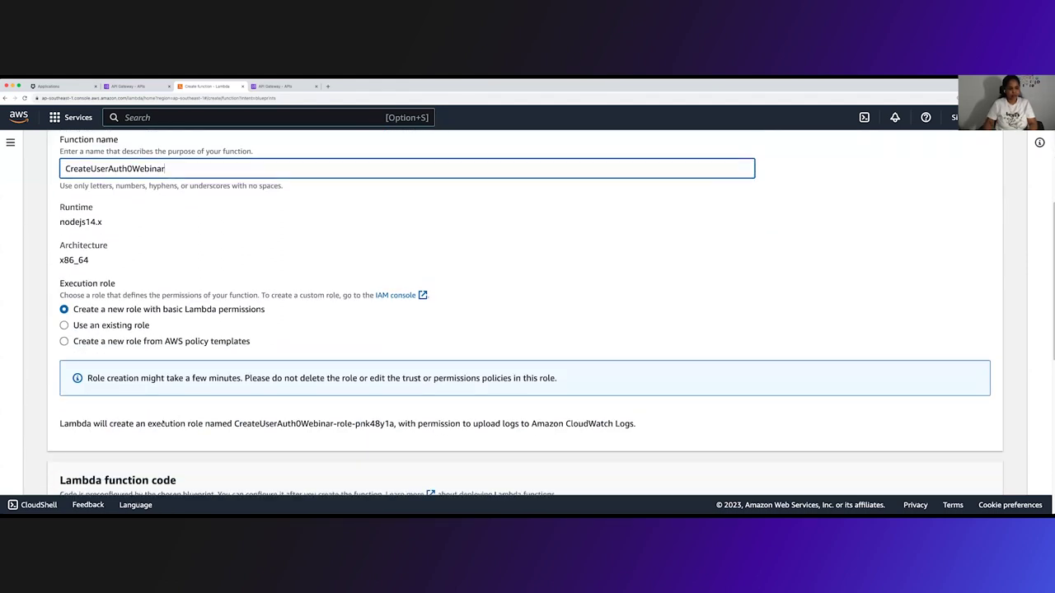
pyautogui.scroll(-3, 129, 418)
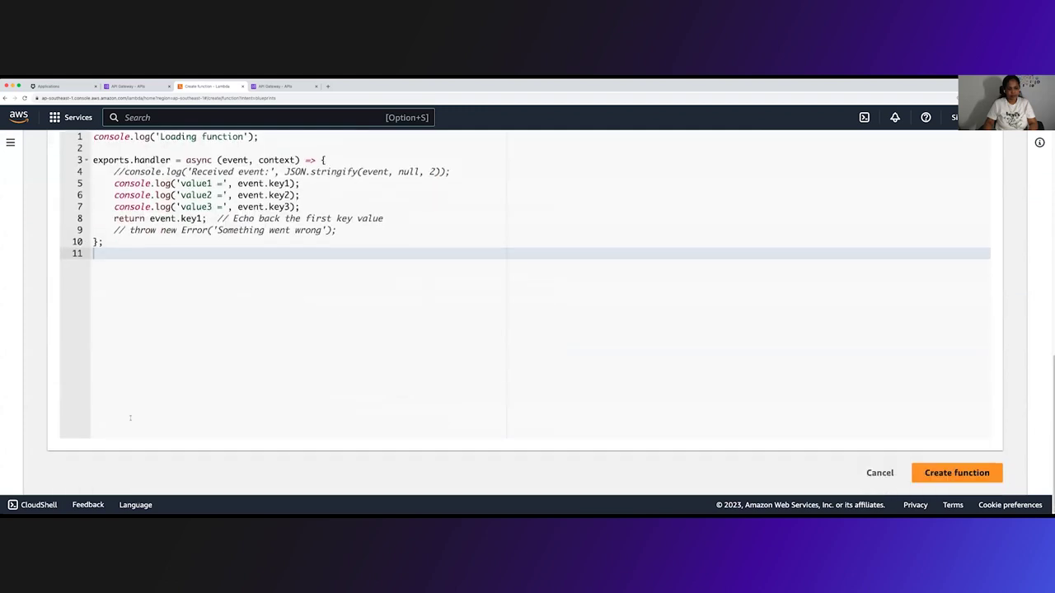
pyautogui.click(959, 467)
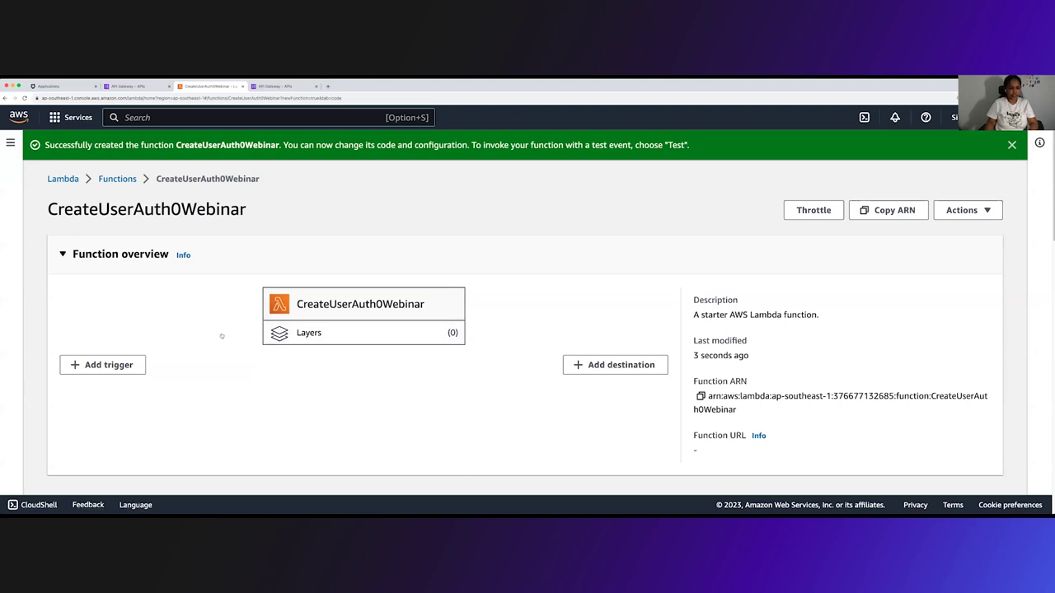
pyautogui.scroll(-3, 222, 336)
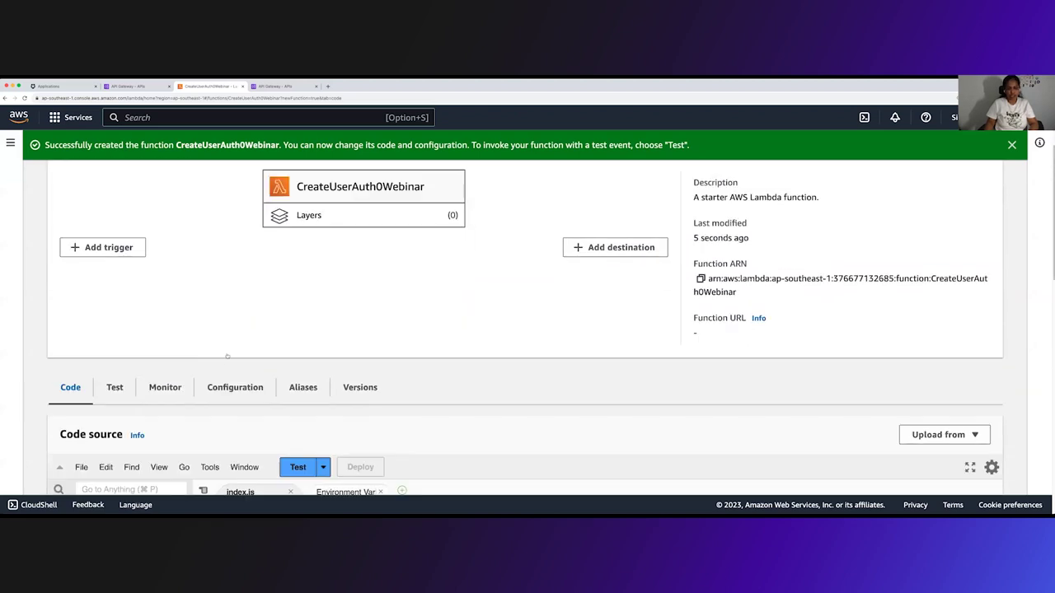
# Switch to VS Code and copy the entire code of createUser.js
pyautogui.scroll(-2, 227, 356)
pyautogui.scroll(-3, 226, 356)
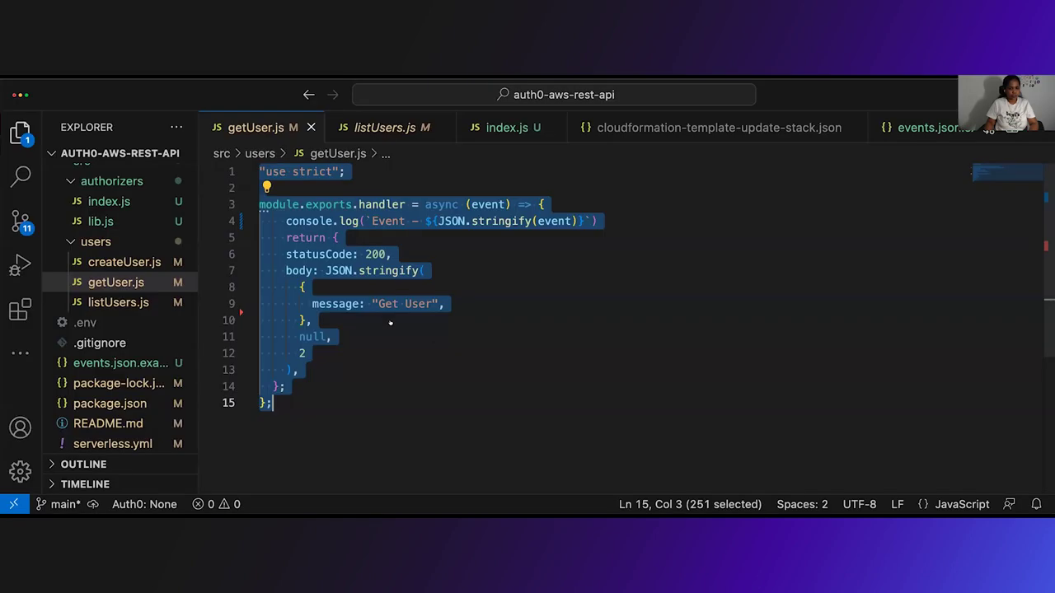
pyautogui.click(388, 321)
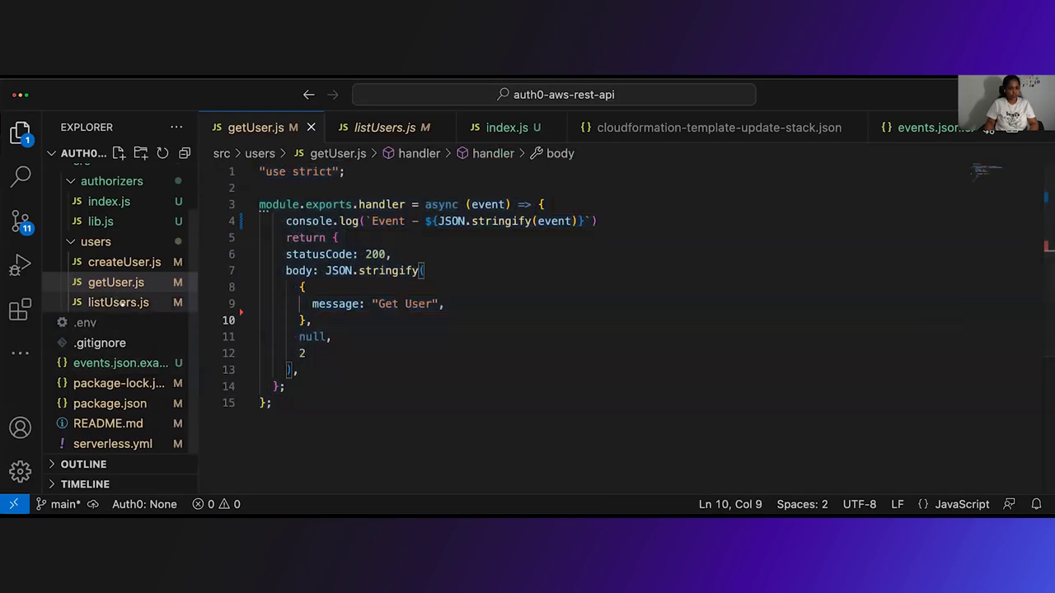
pyautogui.click(116, 262)
pyautogui.hotkey('ctrl', 'a')
pyautogui.click(410, 327)
pyautogui.hotkey('ctrl', 'a')
pyautogui.hotkey('ctrl', 'c')
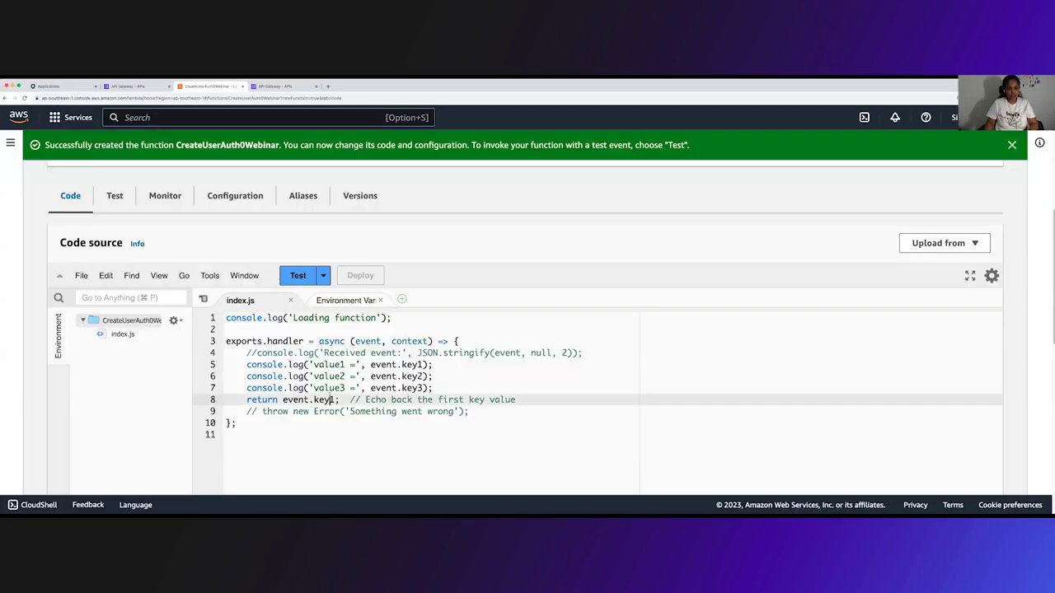
# Replace the code in the Lambda function's index.js with the copied createUser handler and deploy the changes
pyautogui.hotkey('ctrl', 'a')
pyautogui.hotkey('ctrl', 'v')
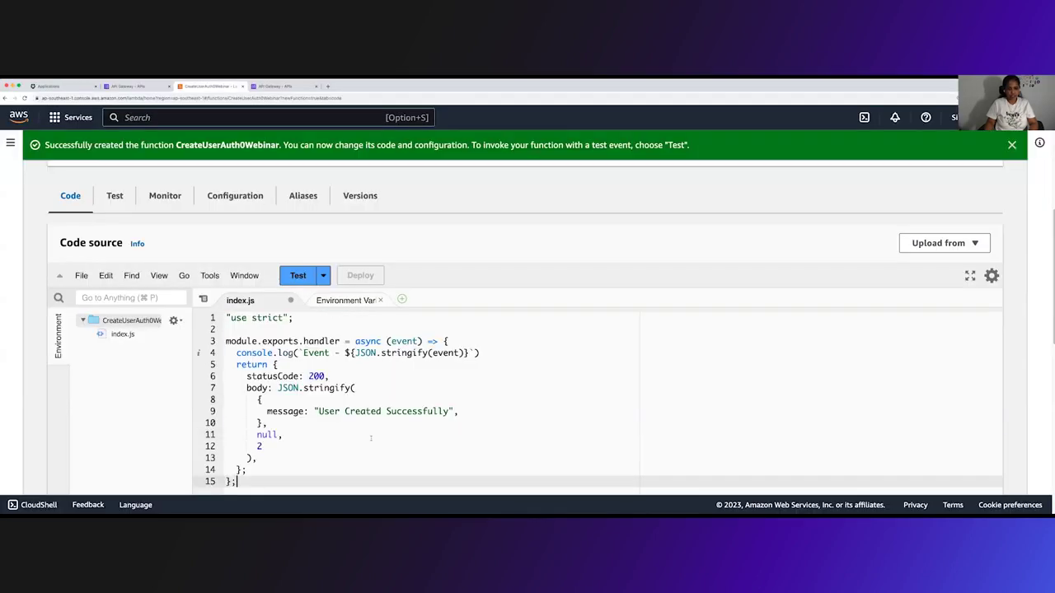
pyautogui.scroll(-3, 353, 437)
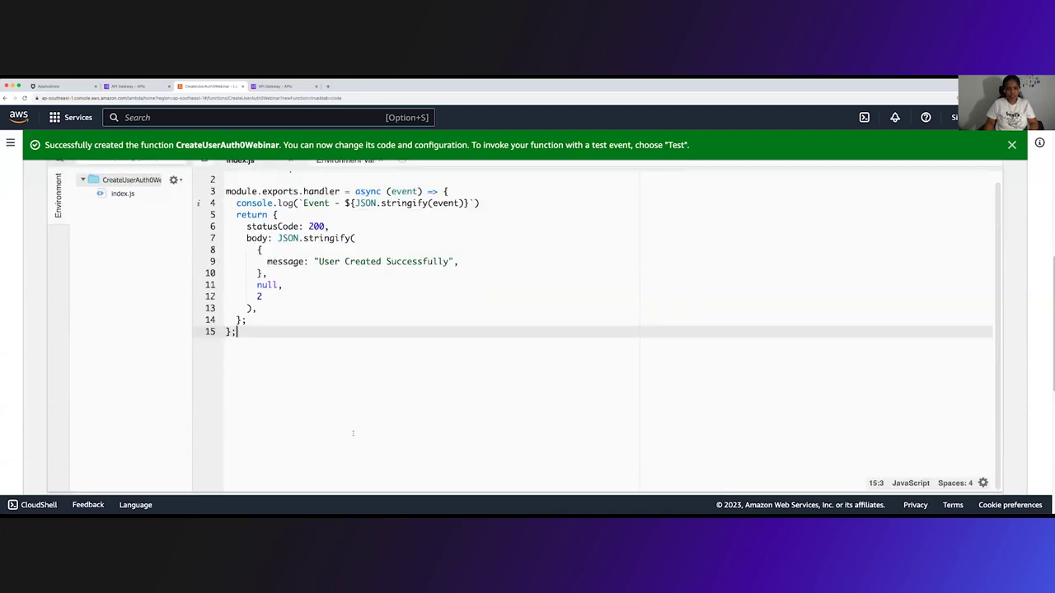
pyautogui.scroll(1, 352, 431)
pyautogui.scroll(-1, 352, 431)
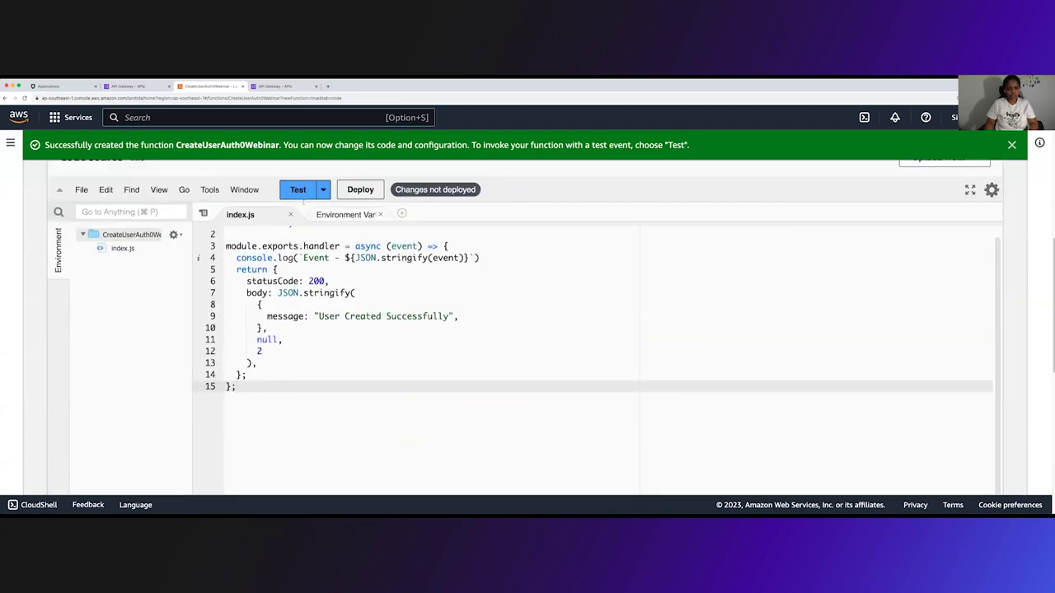
pyautogui.click(360, 189)
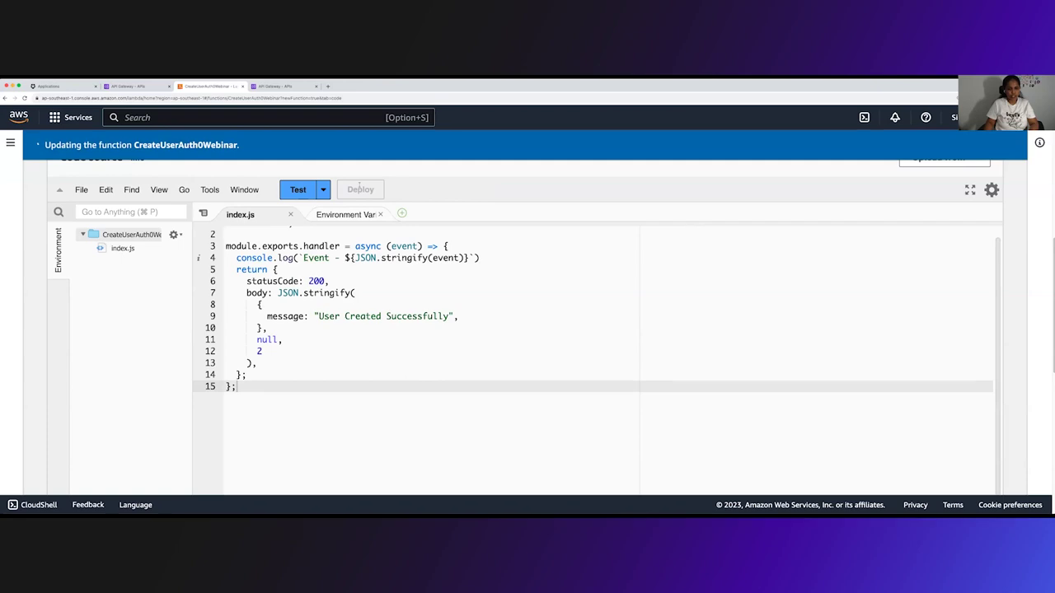
pyautogui.click(297, 188)
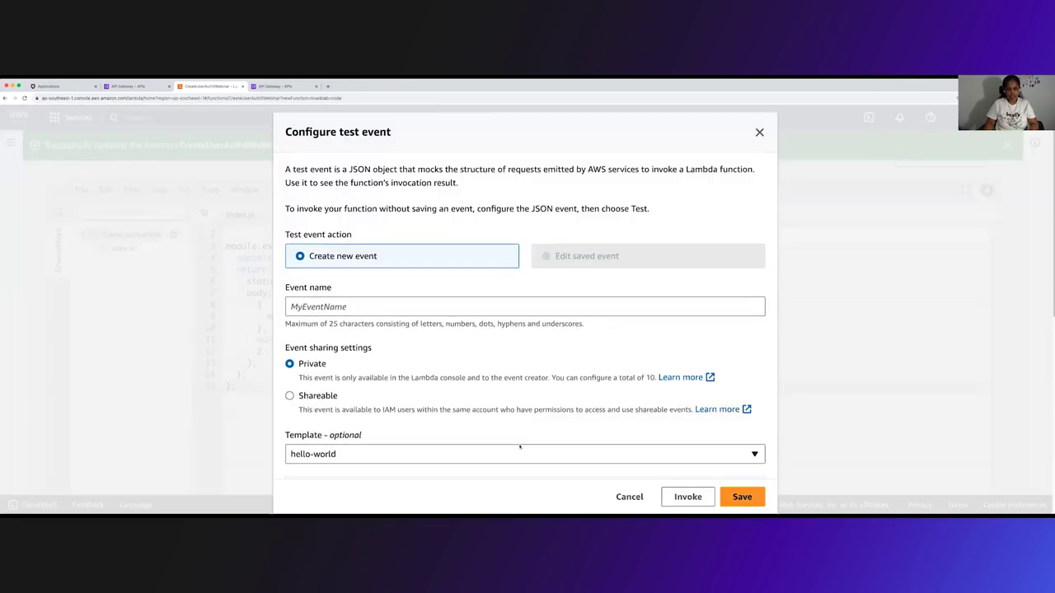
pyautogui.scroll(-2, 725, 461)
pyautogui.click(742, 497)
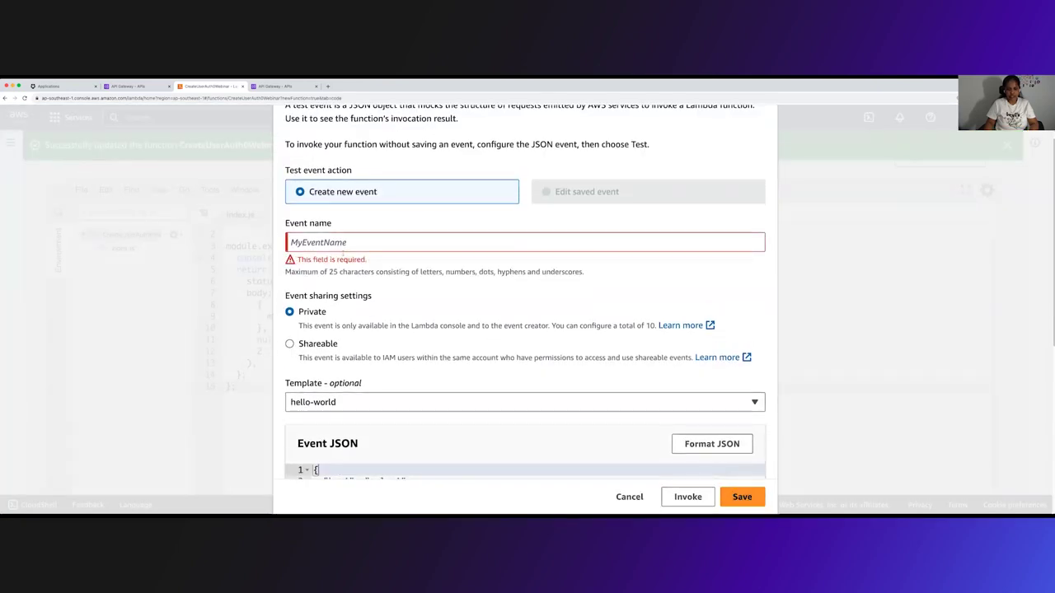
pyautogui.scroll(2, 342, 257)
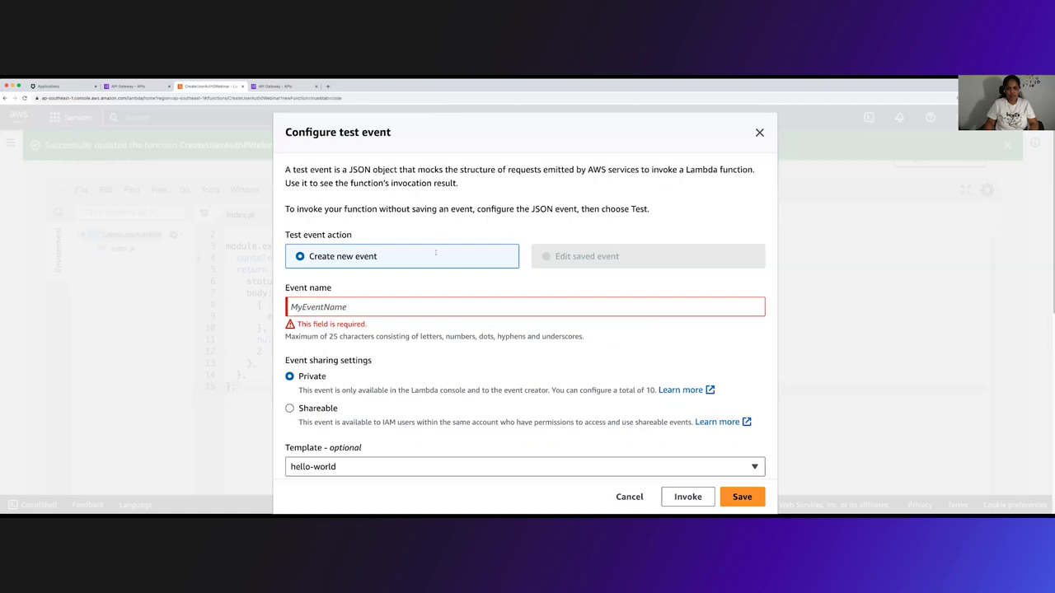
pyautogui.click(759, 131)
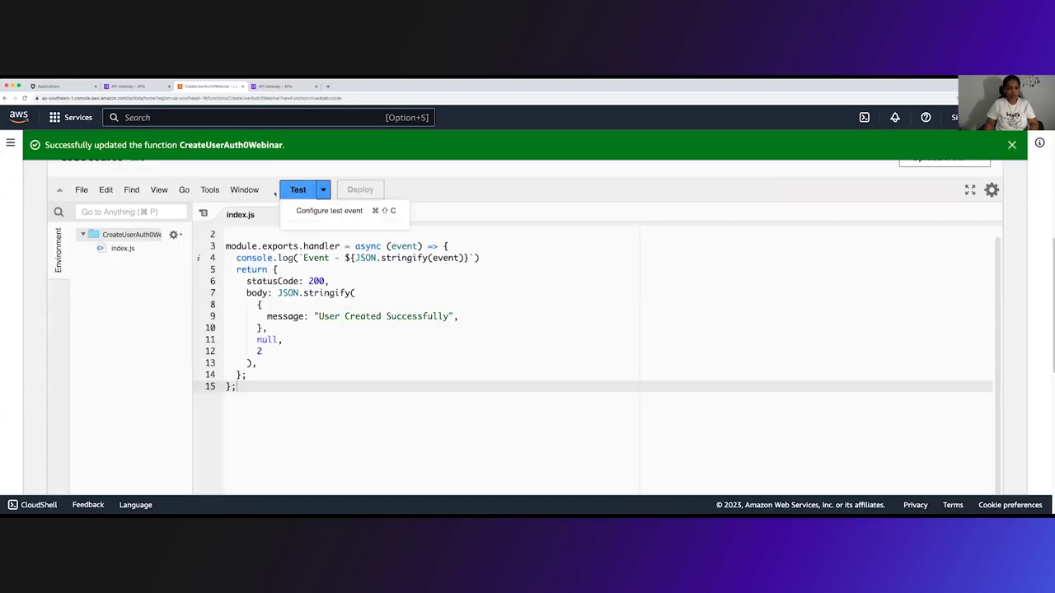
# Create a private test event named test from the hello-world template, save it, and run the function with it
pyautogui.click(299, 190)
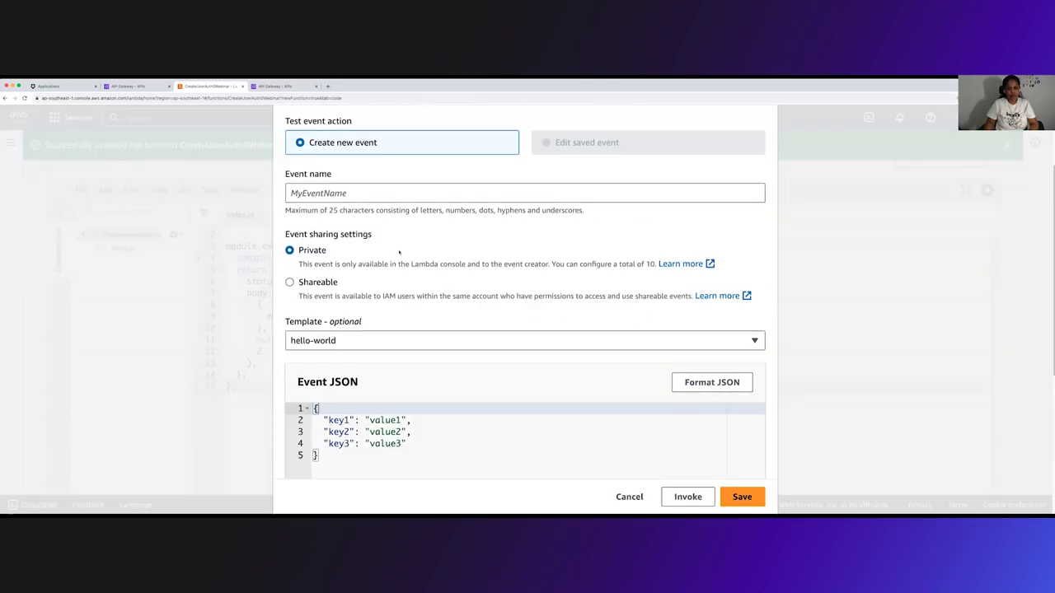
pyautogui.click(321, 193)
pyautogui.write('test')
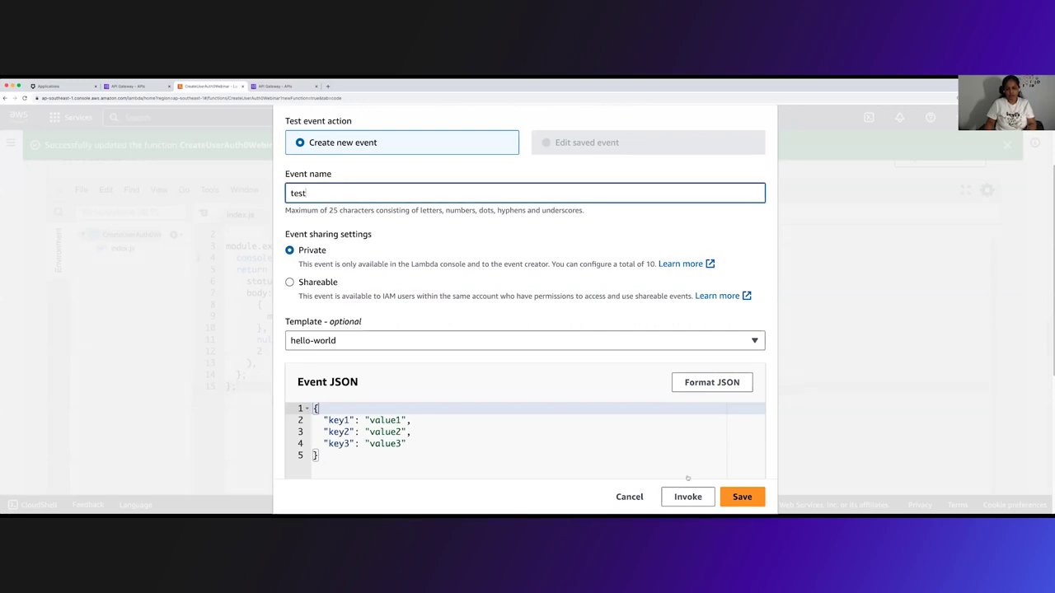
pyautogui.click(736, 497)
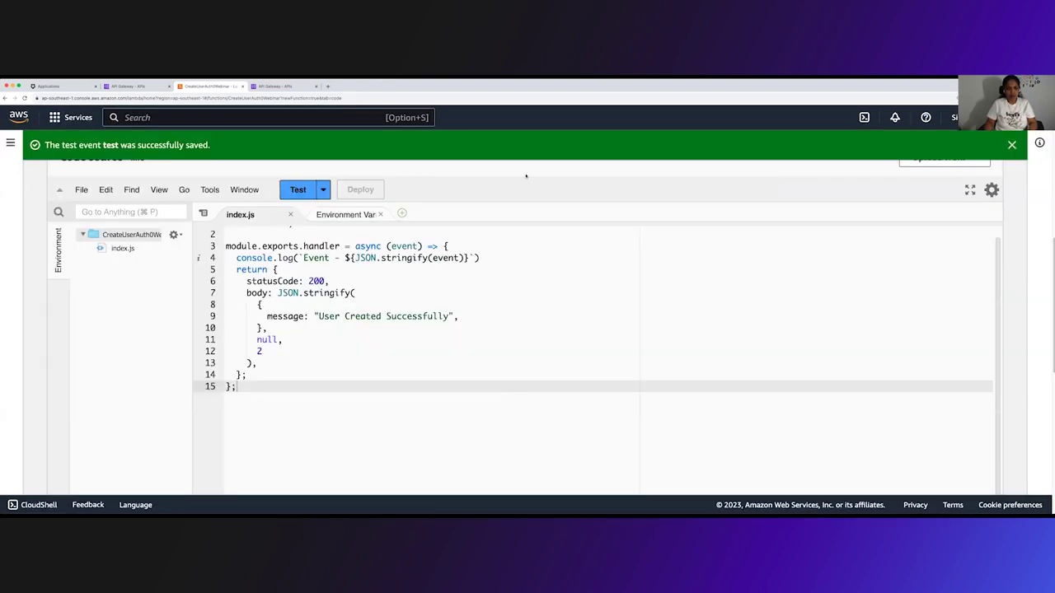
pyautogui.click(295, 190)
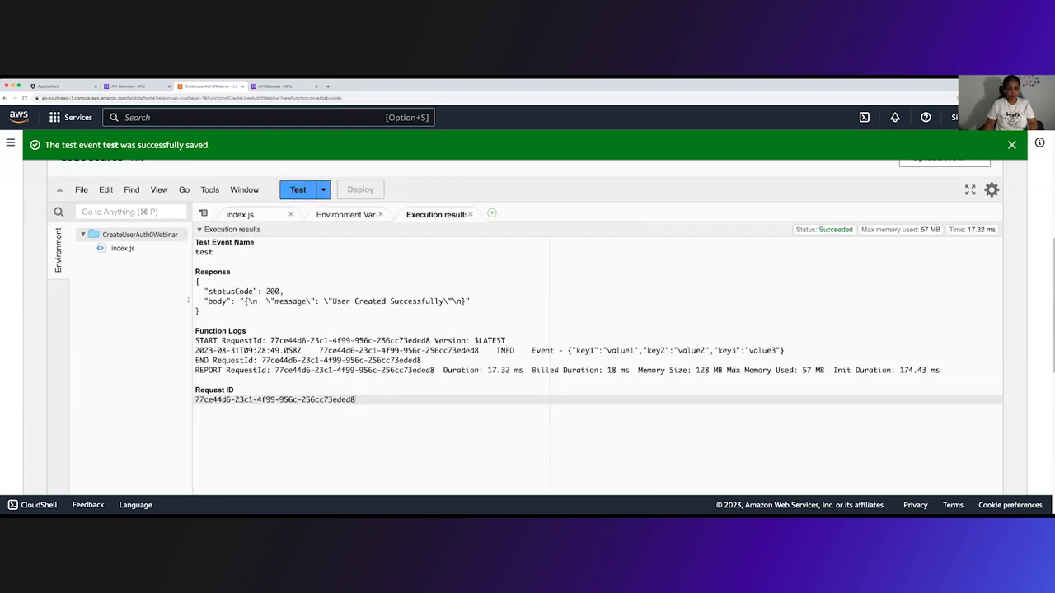
# Review the saved test event of CreateUserAuth0Webinar and return to the functions list
pyautogui.scroll(1, 157, 329)
pyautogui.scroll(5, 158, 329)
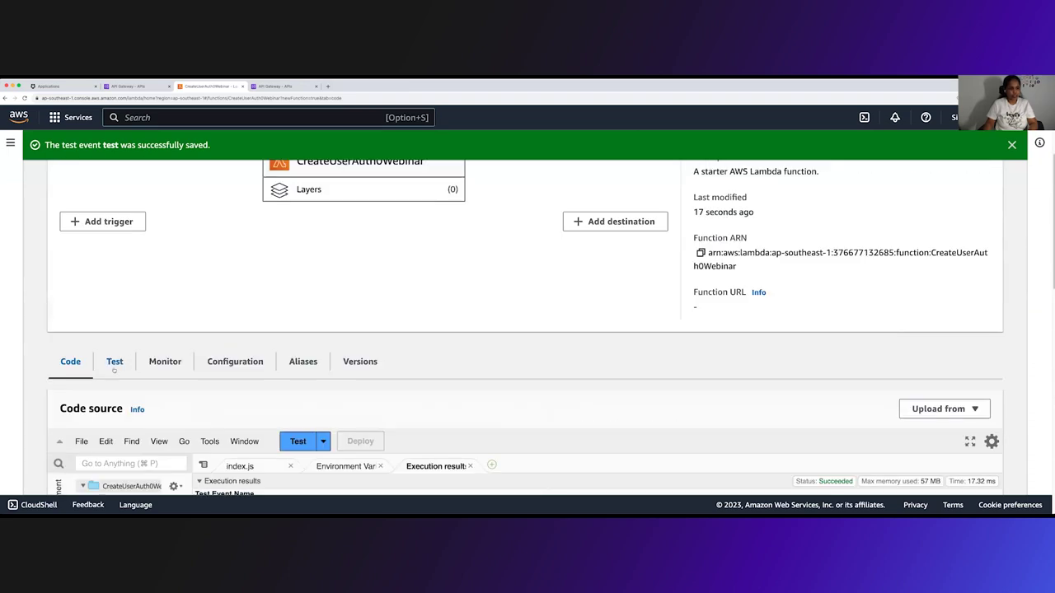
pyautogui.click(115, 360)
pyautogui.scroll(-2, 176, 359)
pyautogui.scroll(-5, 176, 359)
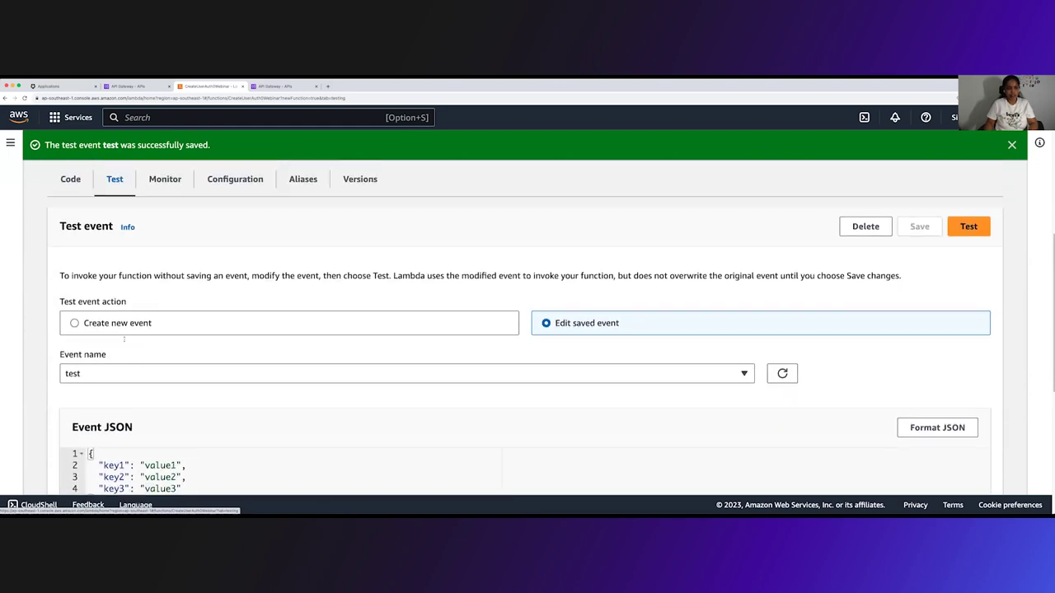
pyautogui.scroll(4, 200, 370)
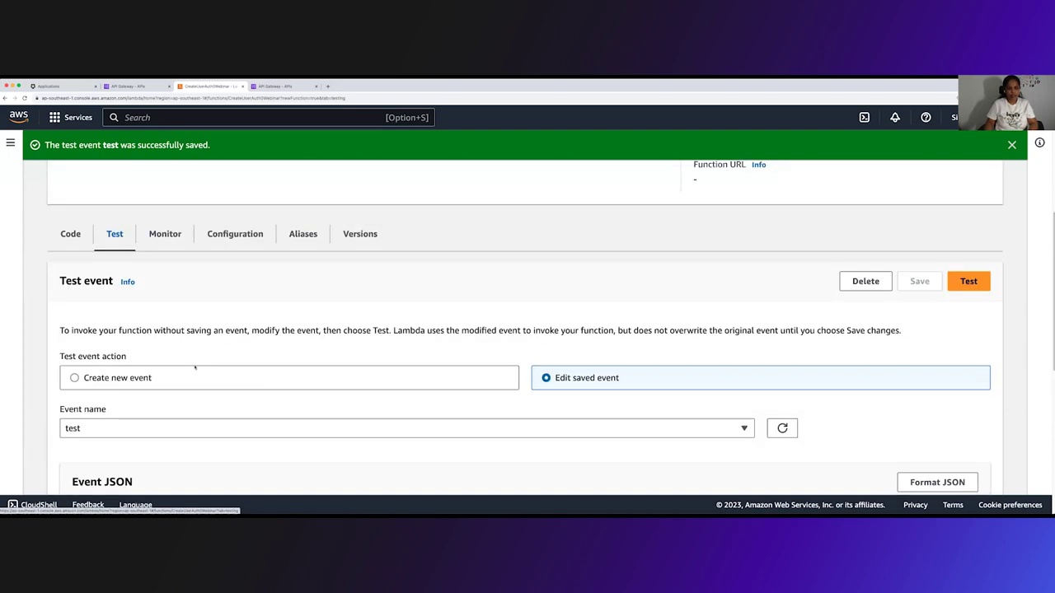
pyautogui.scroll(3, 167, 352)
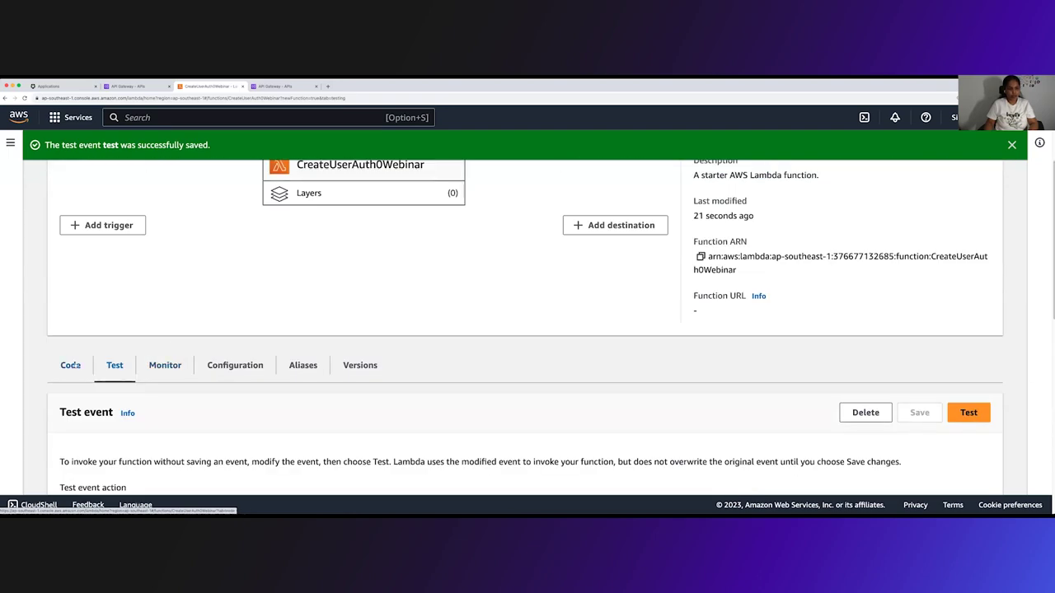
pyautogui.scroll(3, 195, 370)
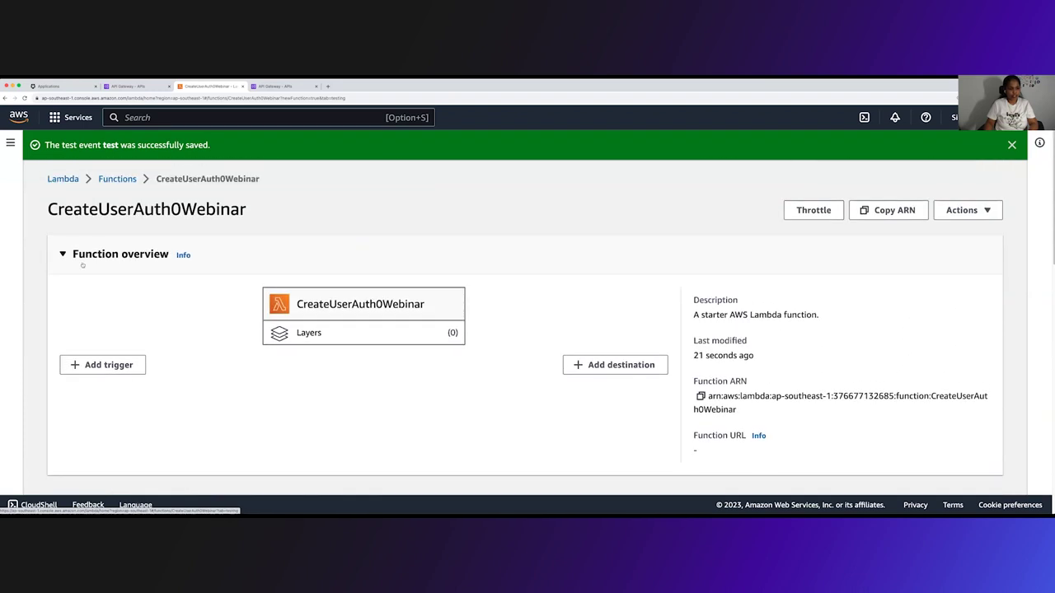
pyautogui.click(120, 179)
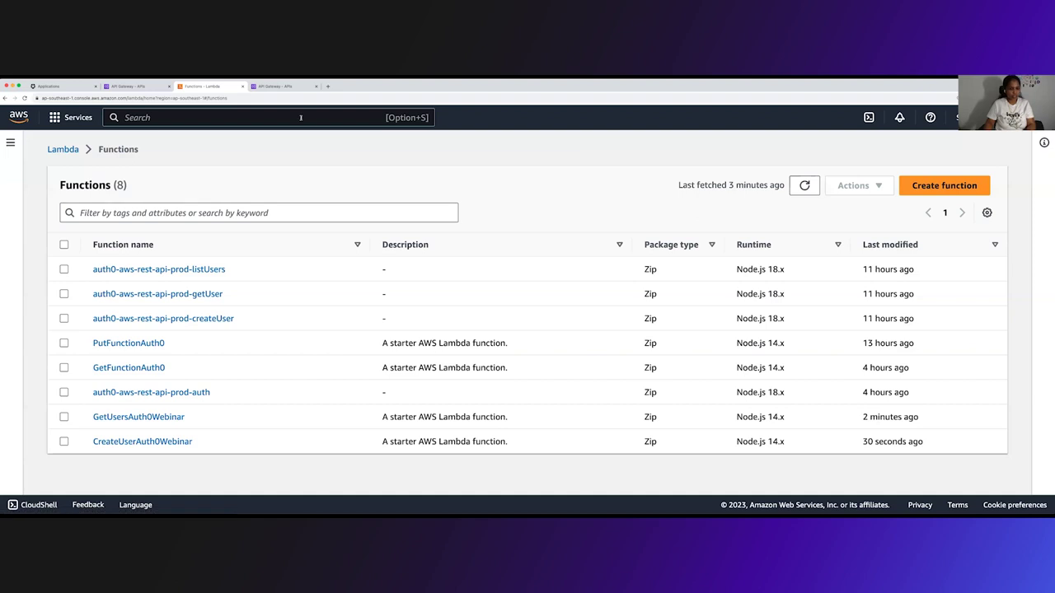
# Switch to API Gateway, review the available API types, and start building a new public REST API
pyautogui.click(288, 87)
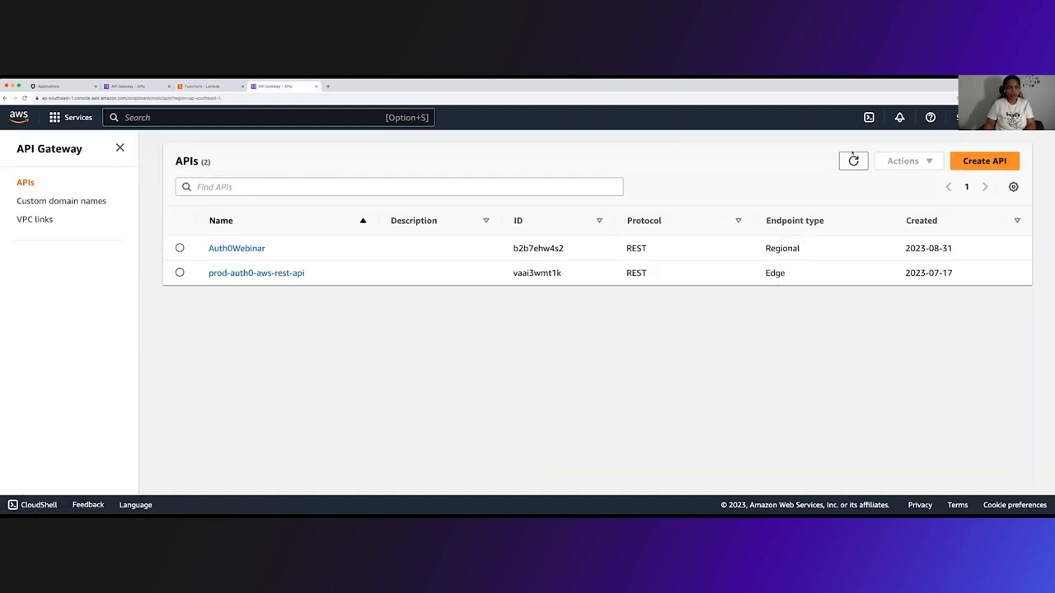
pyautogui.click(986, 161)
pyautogui.scroll(-2, 520, 415)
pyautogui.scroll(2, 494, 396)
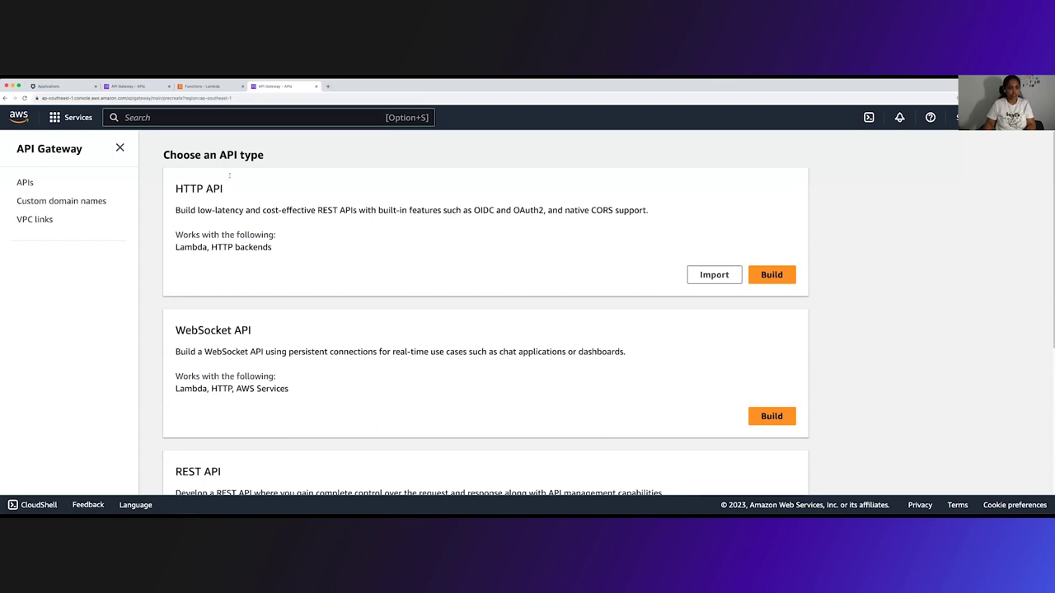
pyautogui.scroll(-4, 341, 386)
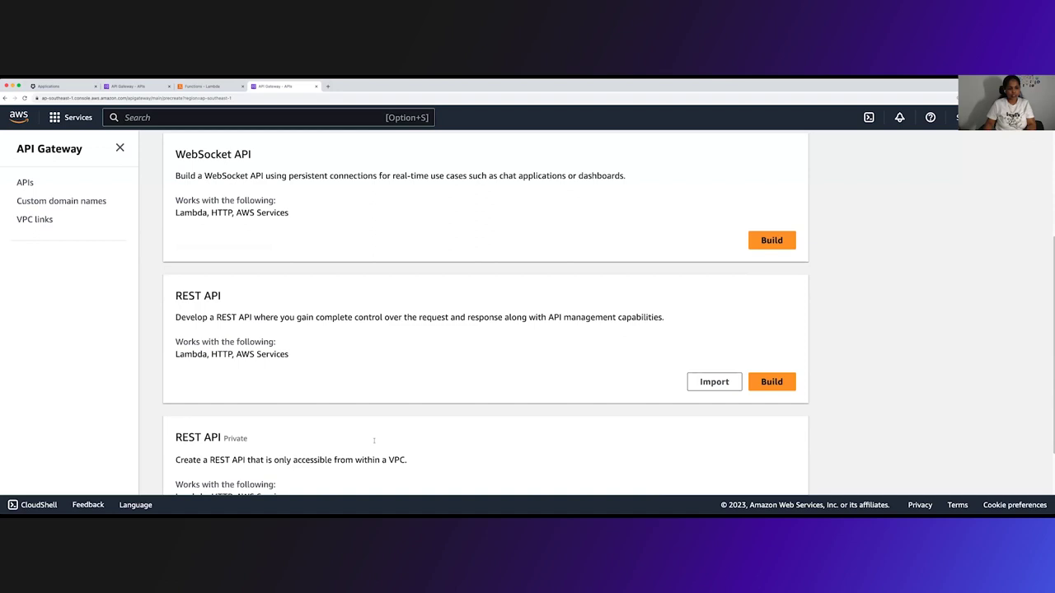
pyautogui.scroll(-2, 374, 441)
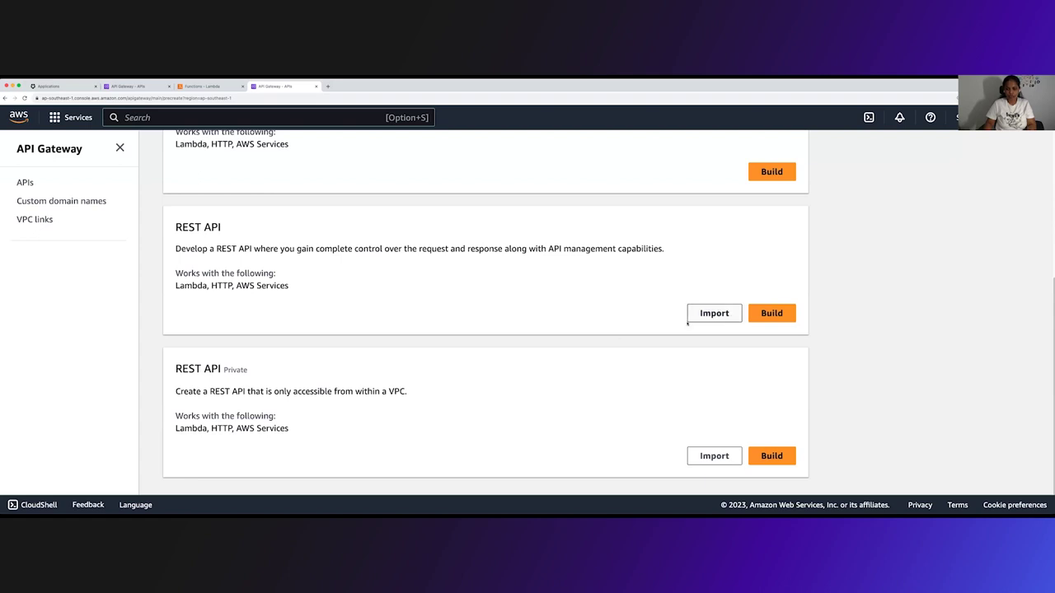
pyautogui.click(772, 313)
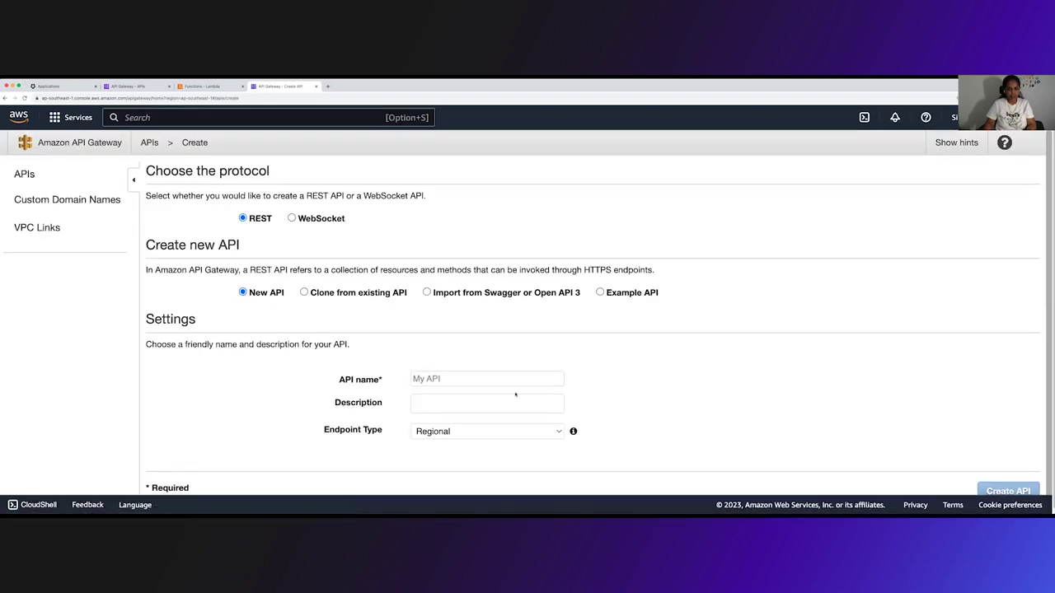
# Name the new API Auth0WebinarRESTAPI and create it with the Regional endpoint type
pyautogui.click(471, 378)
pyautogui.write('Auth')
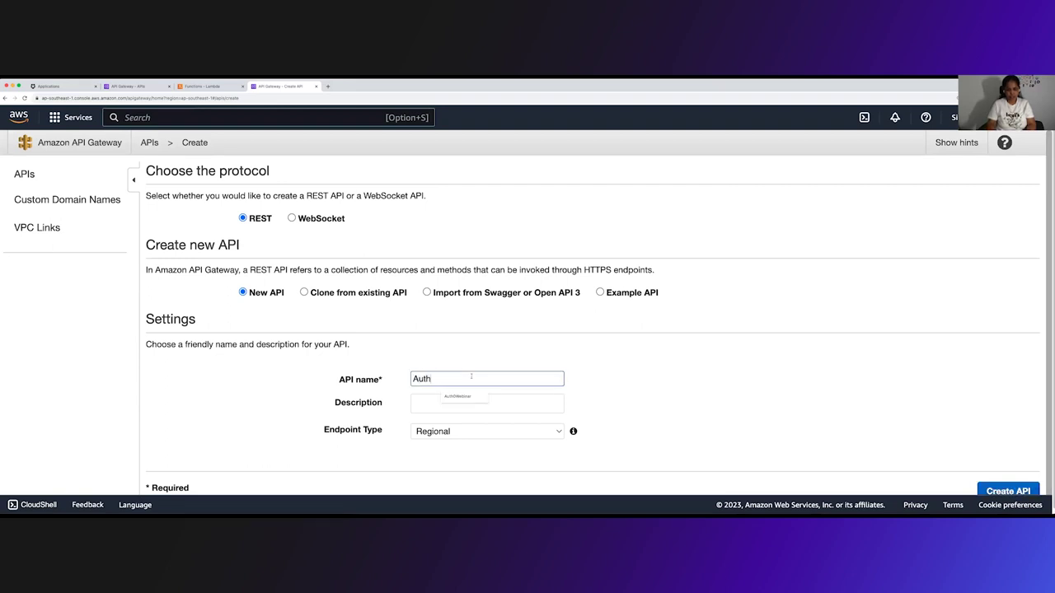
pyautogui.write('0WebinarRESTAPI')
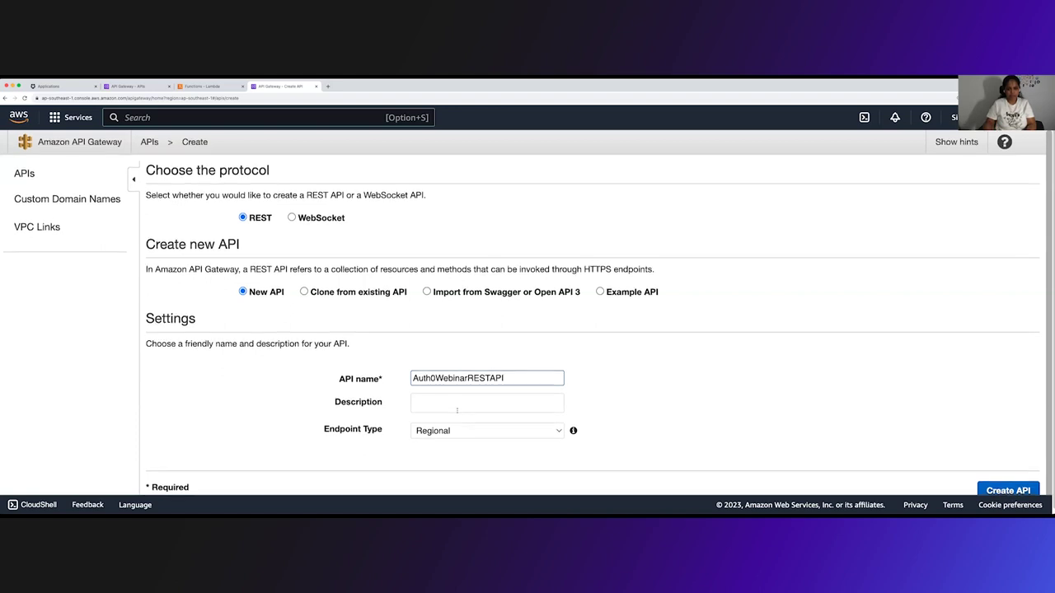
pyautogui.scroll(-1, 741, 453)
pyautogui.click(1002, 486)
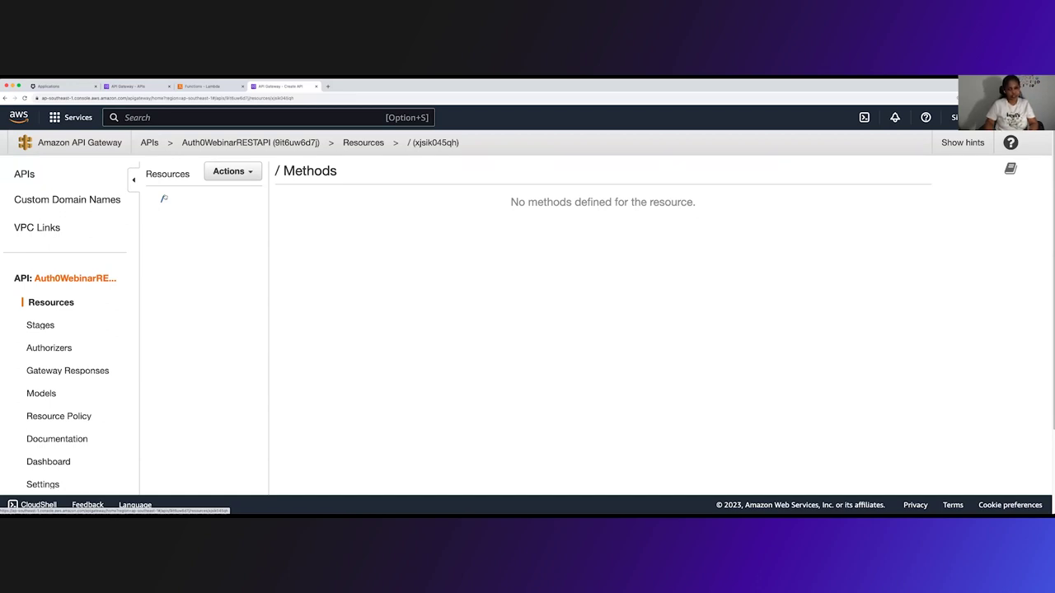
# Start a new child resource under the API root and name it GetUser
pyautogui.click(249, 174)
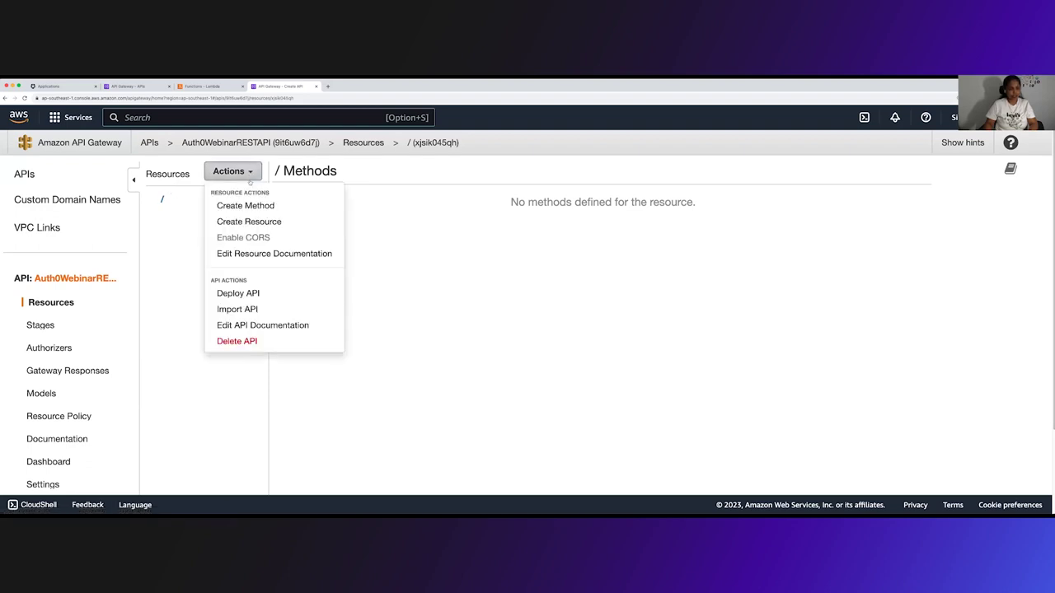
pyautogui.click(249, 222)
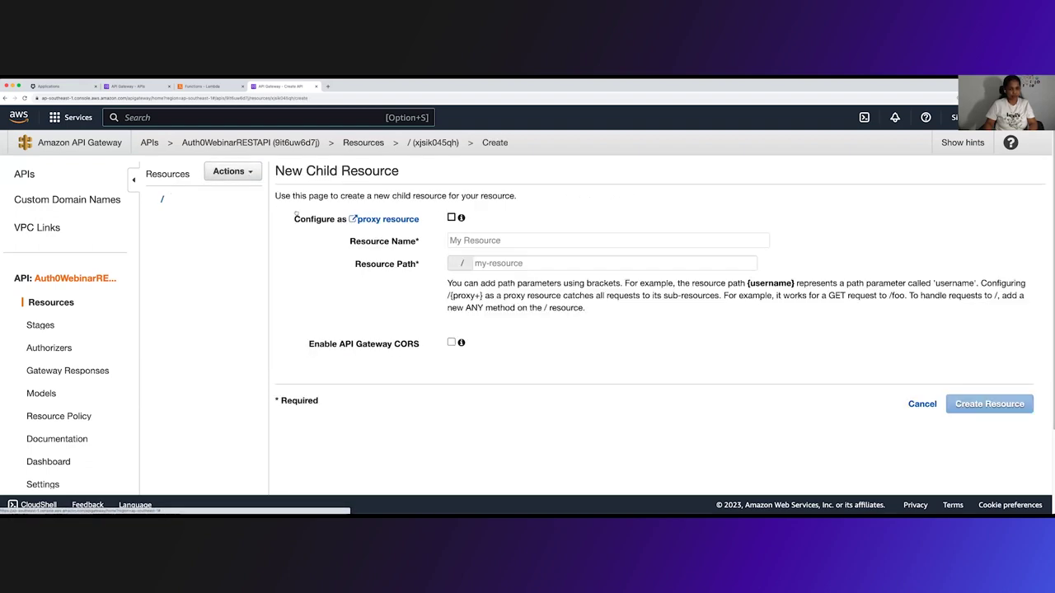
pyautogui.click(464, 241)
pyautogui.write('GE')
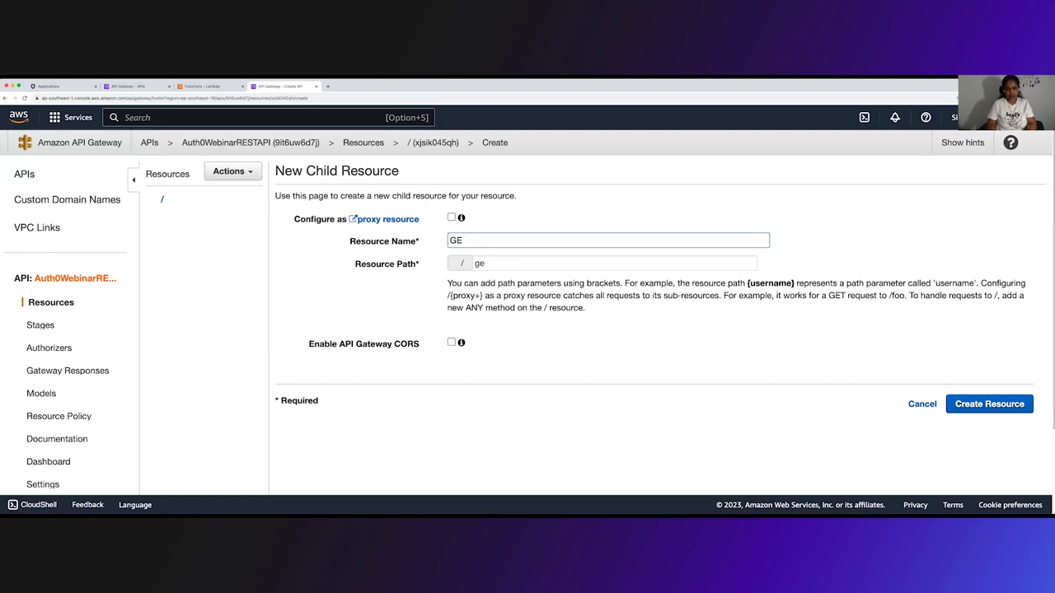
pyautogui.press('BackSpace')
pyautogui.write('etUser')
# Shorten the resource path to get, enable API Gateway CORS, and create the resource
pyautogui.click(522, 266)
pyautogui.press('BackSpace')
pyautogui.press('BackSpace')
pyautogui.press('BackSpace')
pyautogui.press('BackSpace')
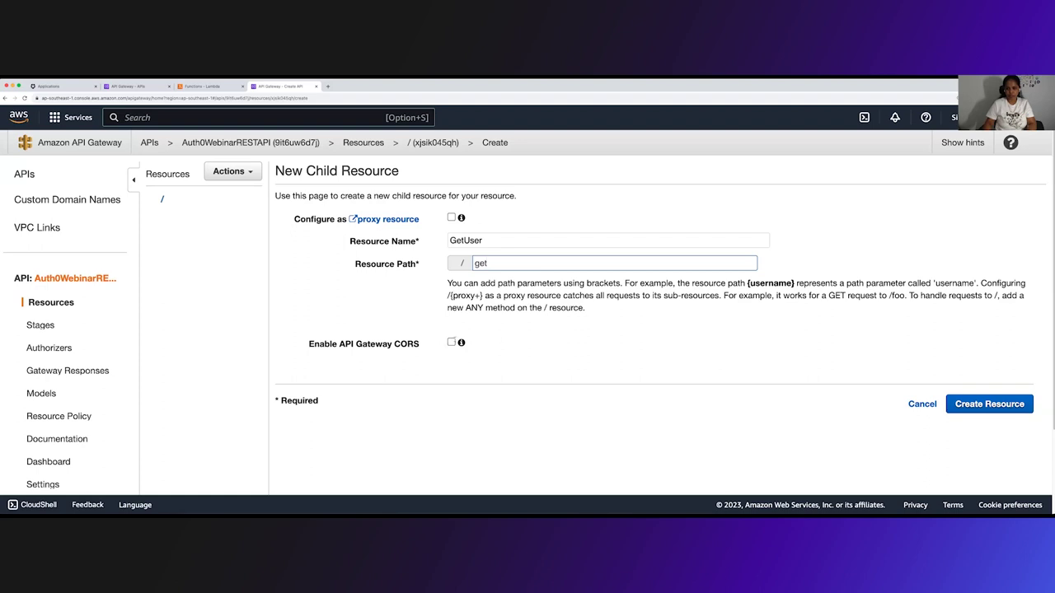
pyautogui.click(451, 342)
pyautogui.click(975, 412)
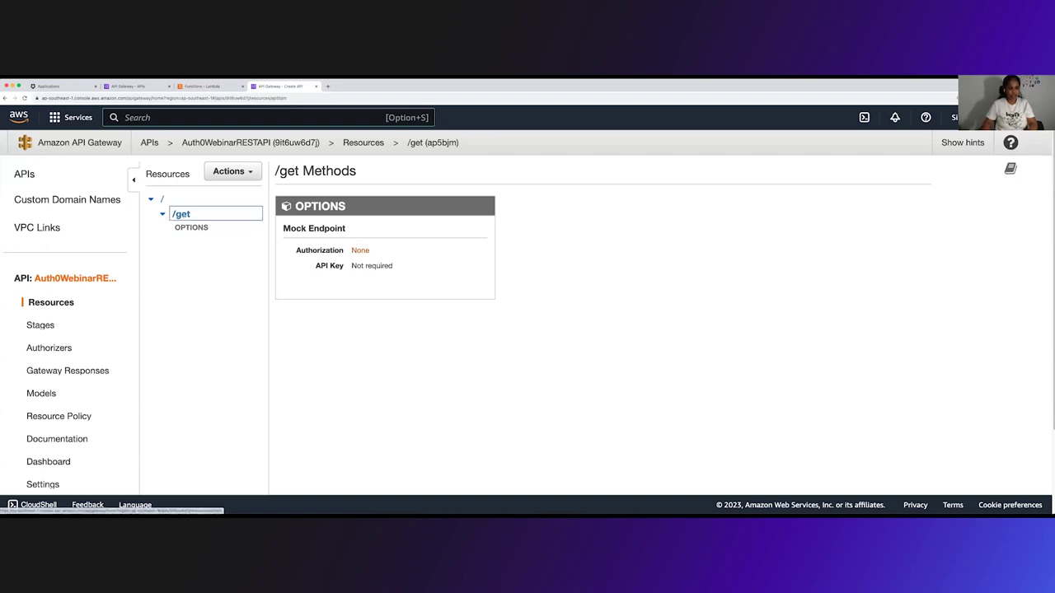
# Add a GET method to the /get resource
pyautogui.click(250, 172)
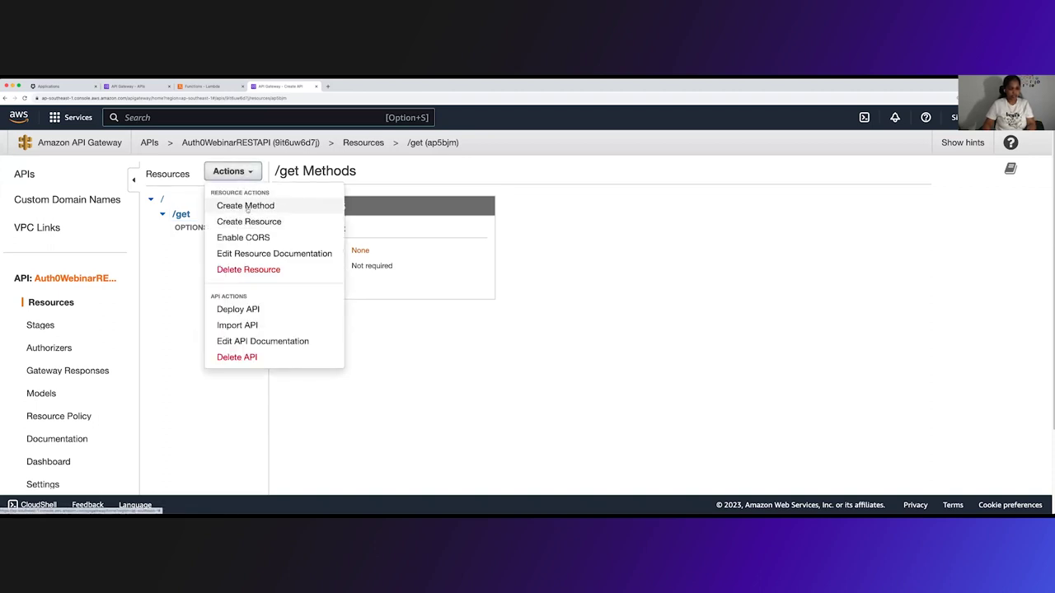
pyautogui.click(248, 206)
pyautogui.click(210, 242)
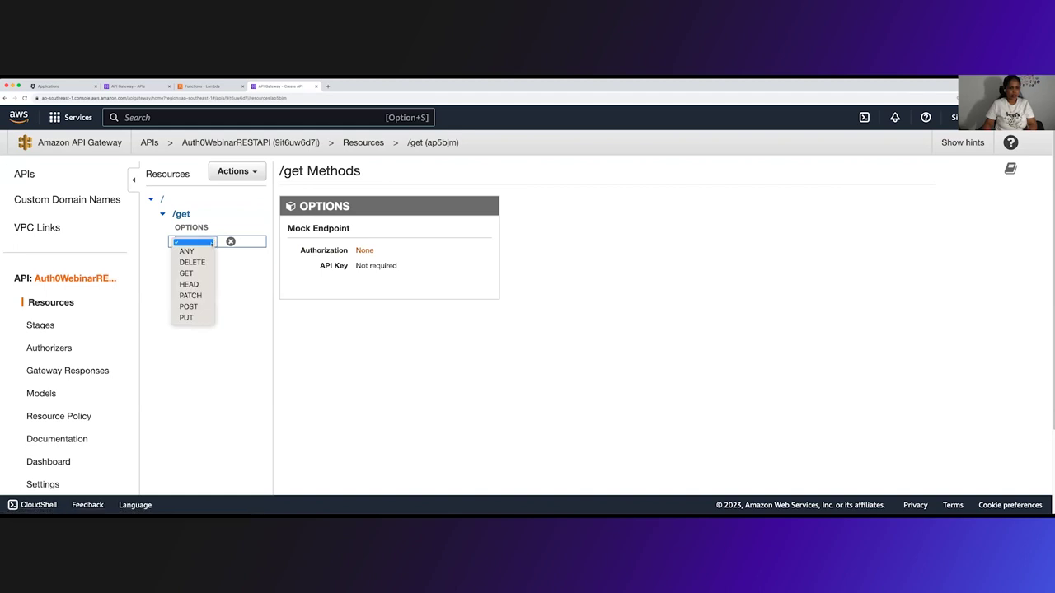
pyautogui.click(188, 273)
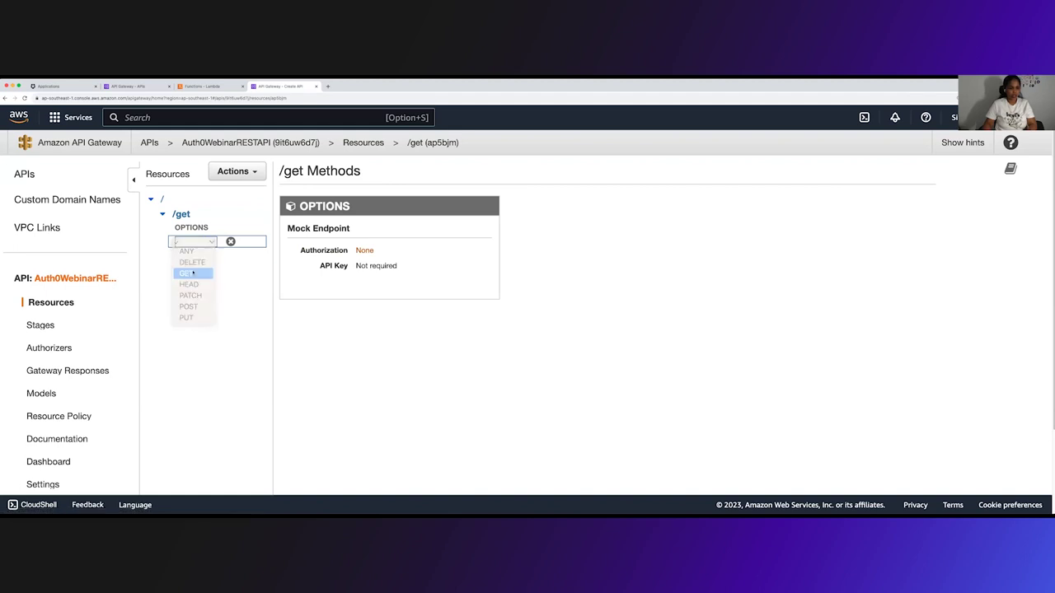
pyautogui.click(231, 241)
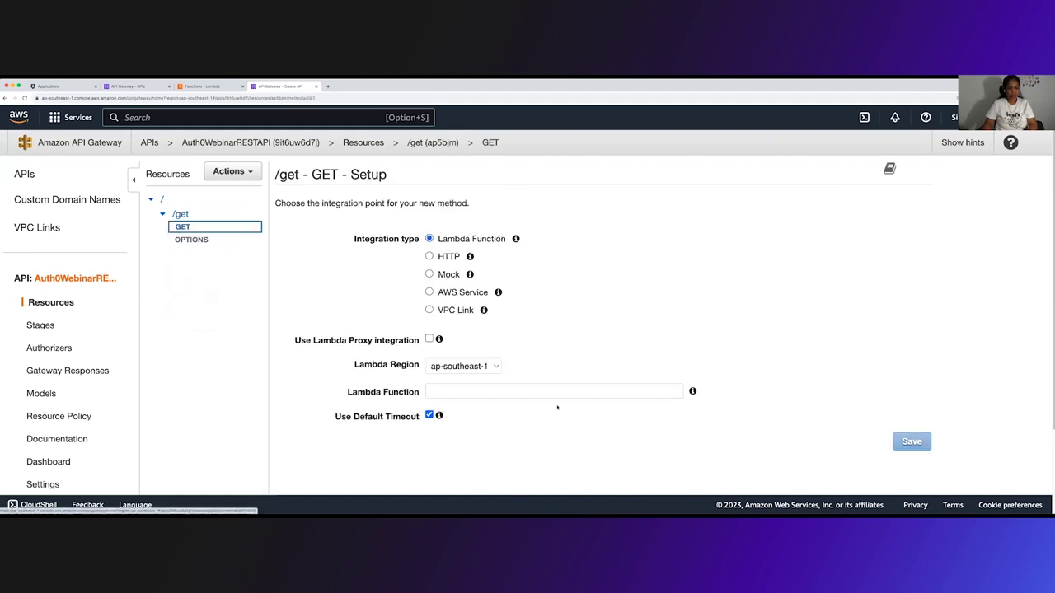
# Integrate the GET method with the GetUsersAuth0Webinar function using Lambda Proxy integration, save it, and grant API Gateway permission to invoke the function
pyautogui.scroll(-2, 535, 414)
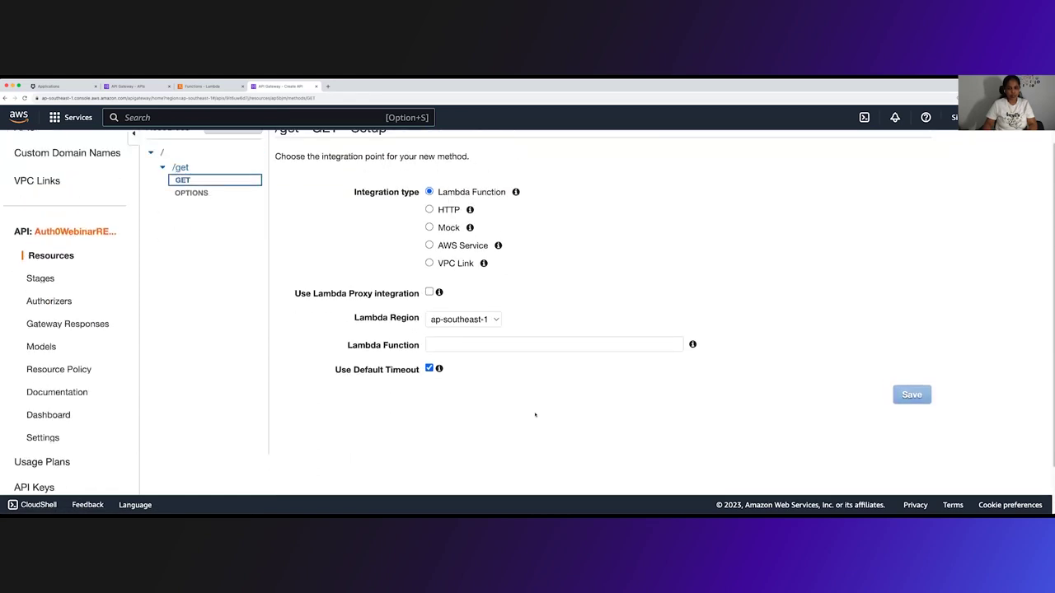
pyautogui.scroll(1, 535, 415)
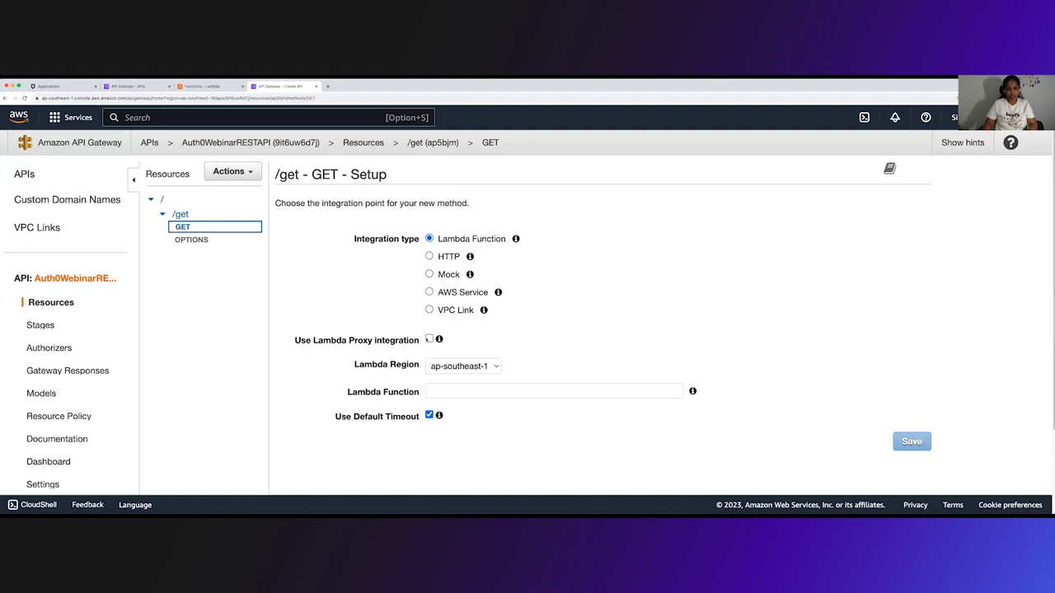
pyautogui.click(429, 339)
pyautogui.click(510, 391)
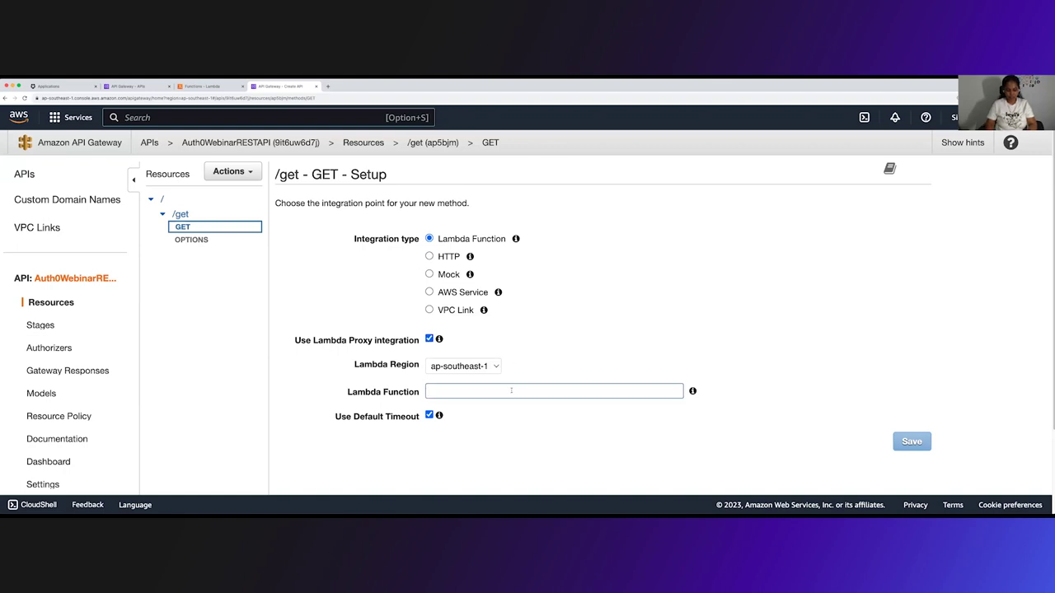
pyautogui.write('G')
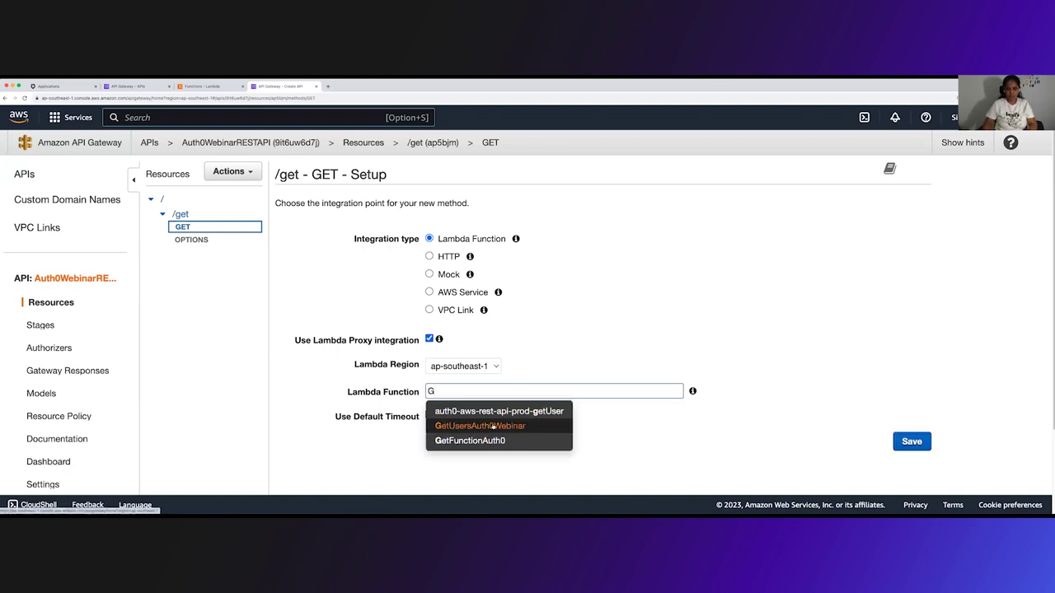
pyautogui.click(492, 426)
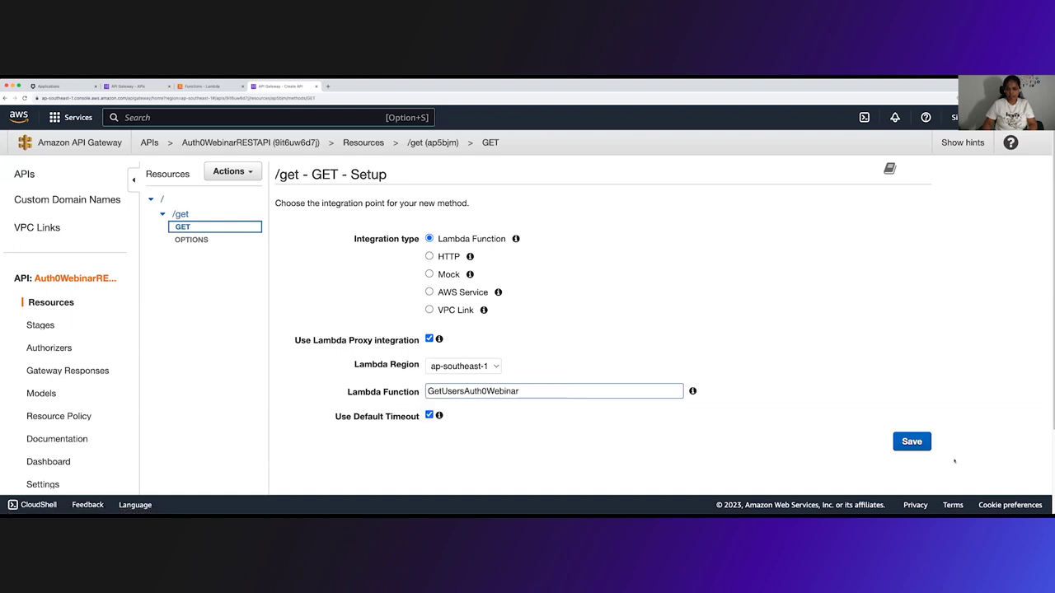
pyautogui.click(912, 442)
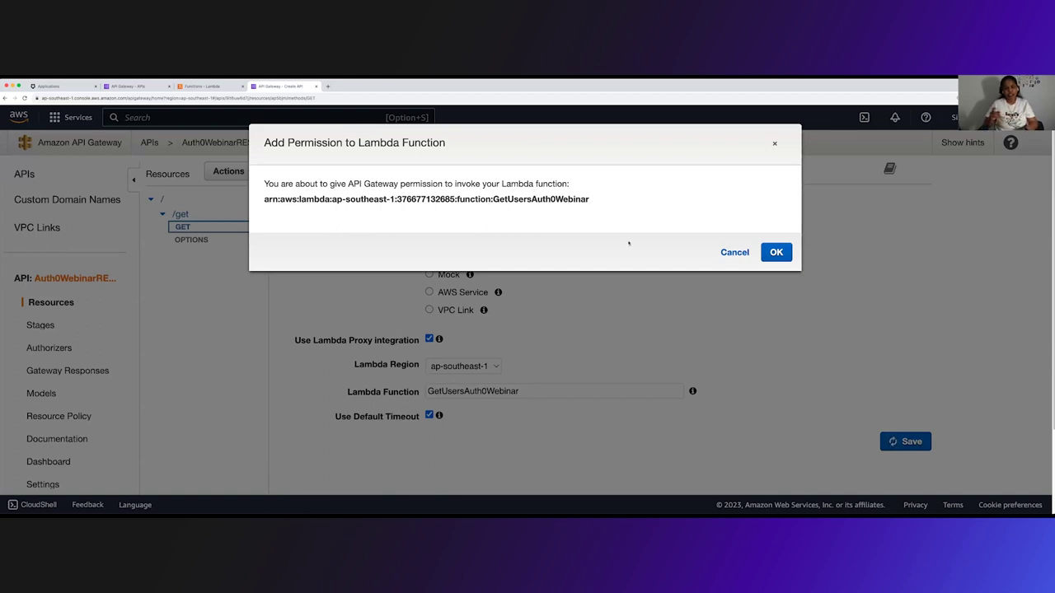
pyautogui.click(775, 254)
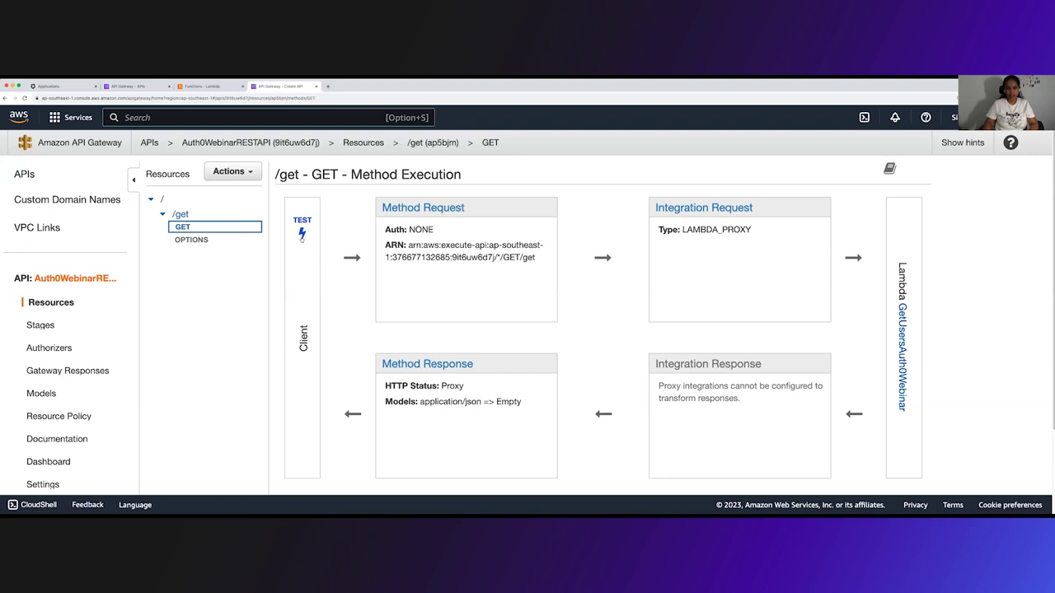
# Check the GET method's authorization setting, run a test call without parameters, and examine the response body
pyautogui.doubleClick(386, 230)
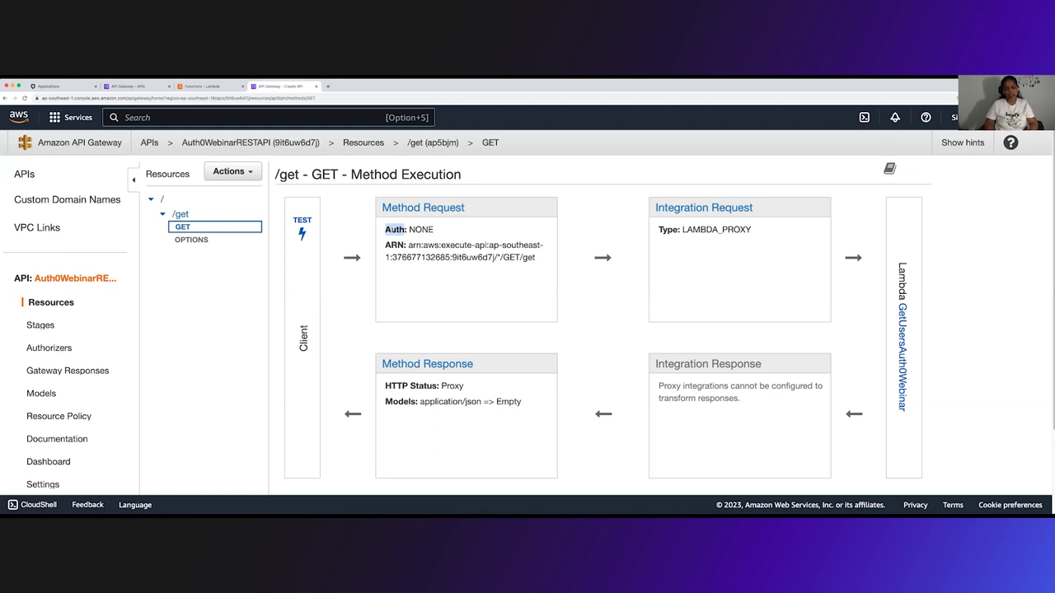
pyautogui.doubleClick(419, 231)
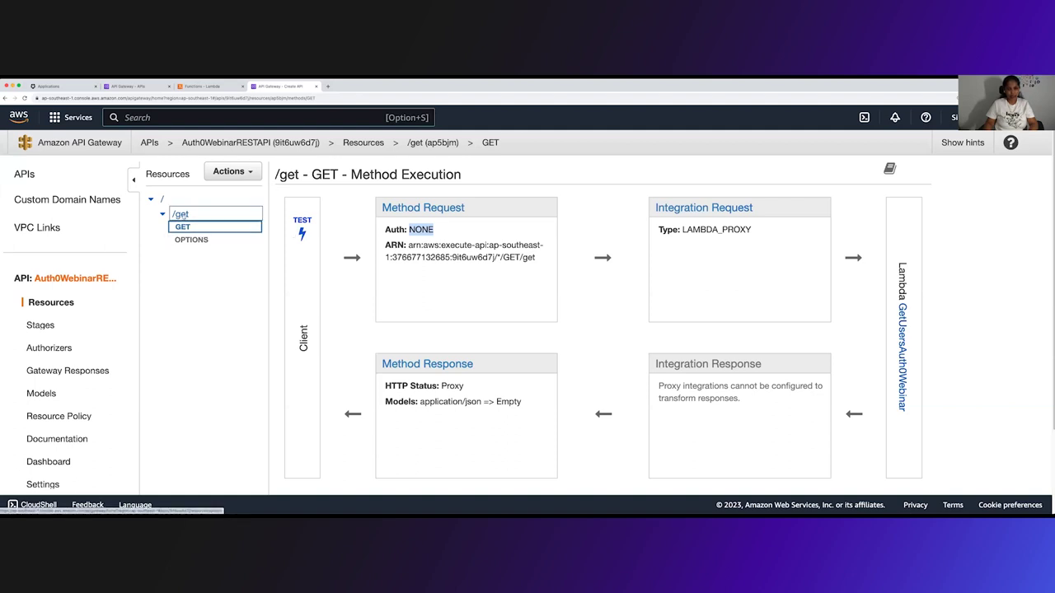
pyautogui.click(302, 230)
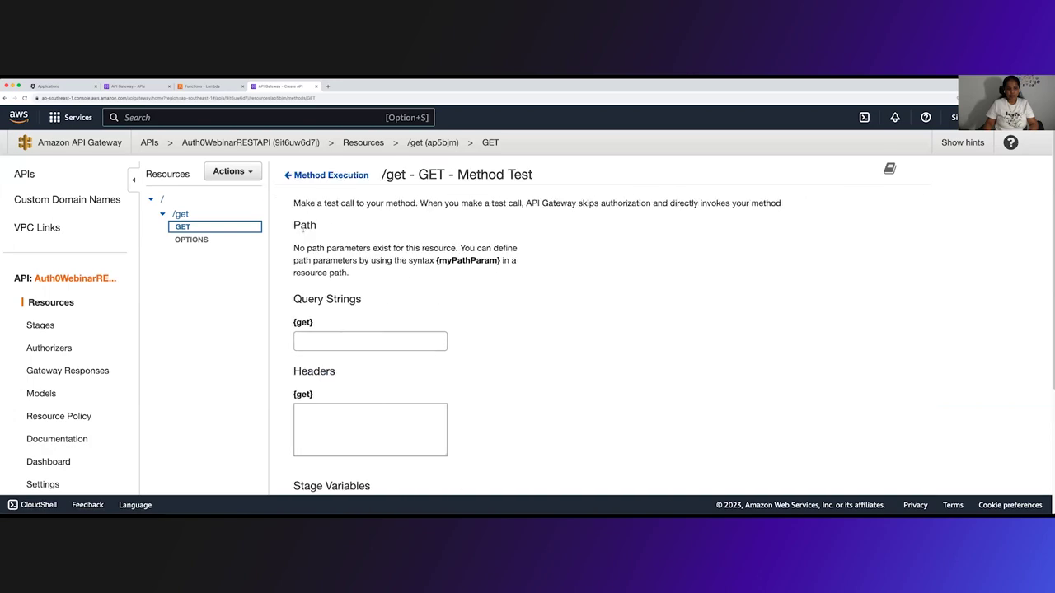
pyautogui.scroll(-3, 389, 359)
pyautogui.click(508, 485)
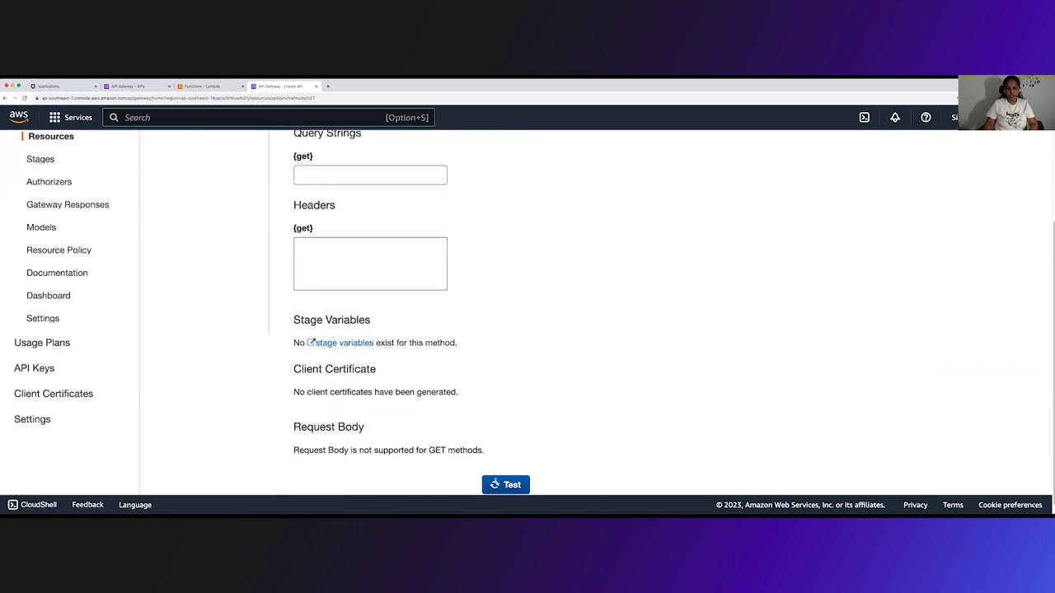
pyautogui.scroll(1, 716, 249)
pyautogui.scroll(1, 674, 254)
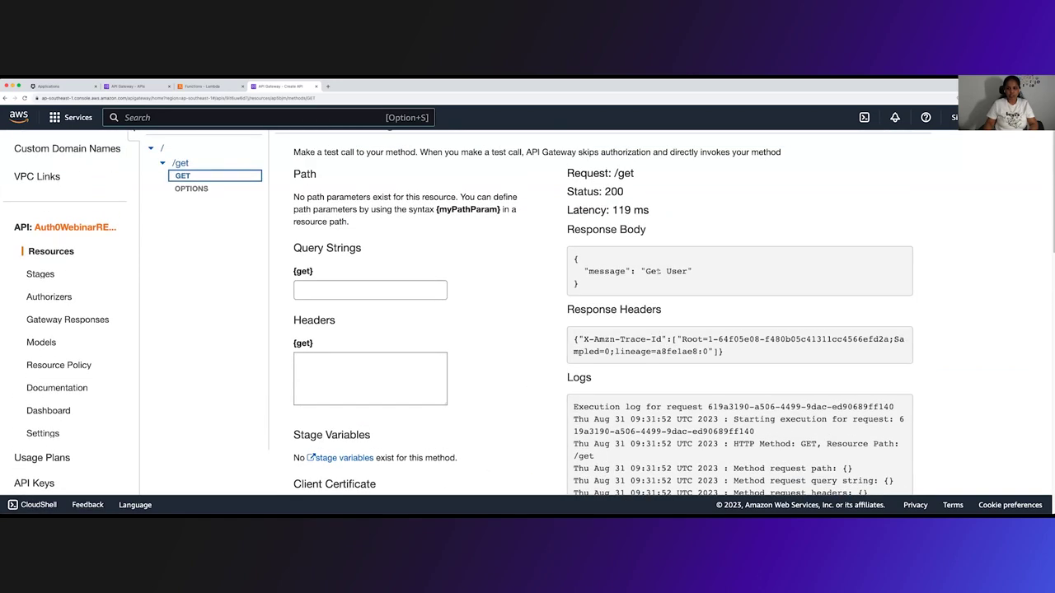
pyautogui.tripleClick(653, 271)
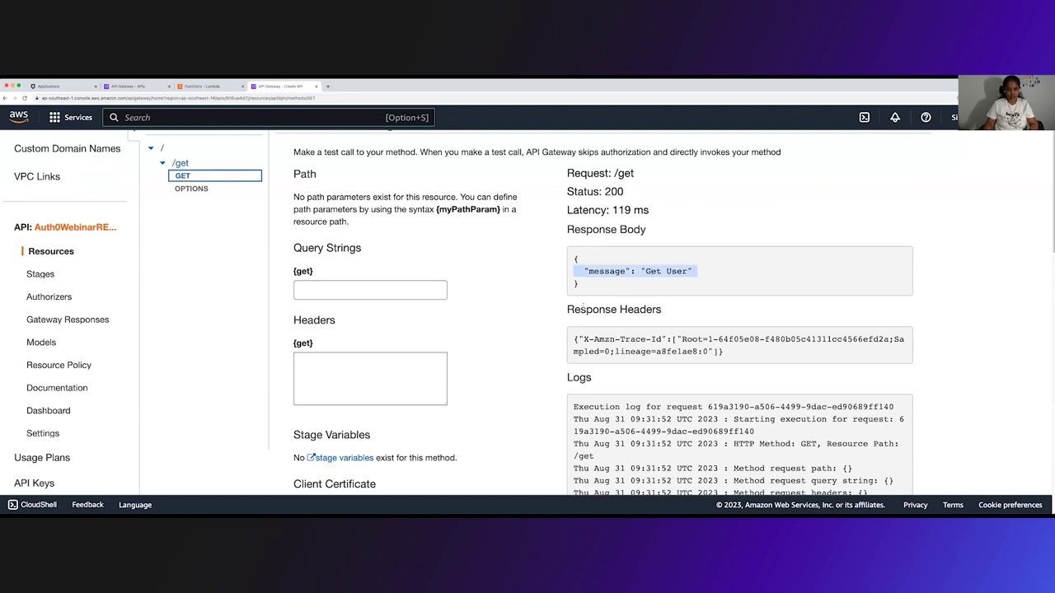
# Create a child resource named create under the API root with API Gateway CORS enabled
pyautogui.scroll(1, 583, 307)
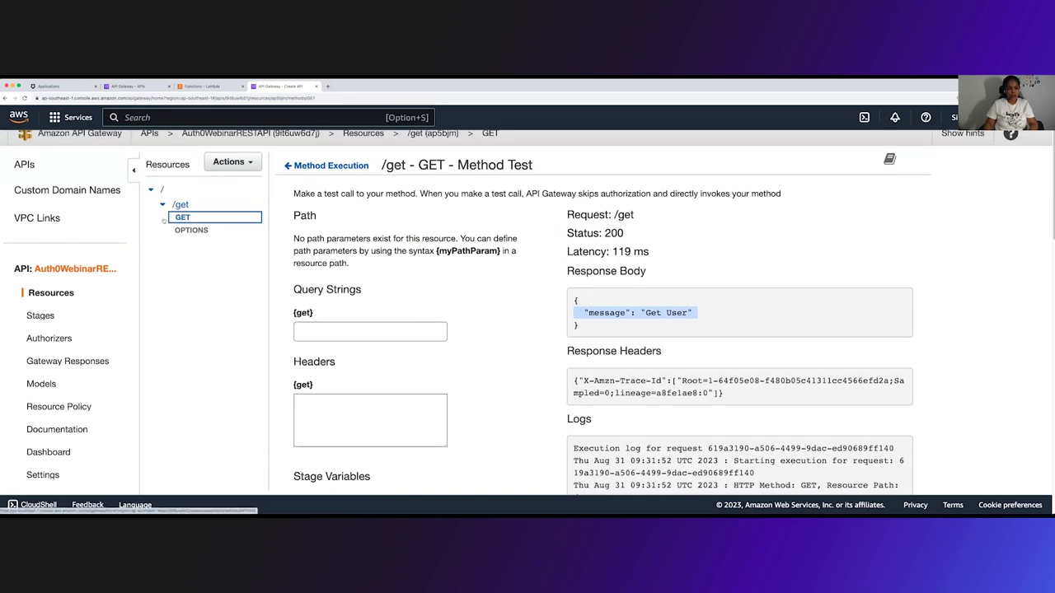
pyautogui.click(177, 204)
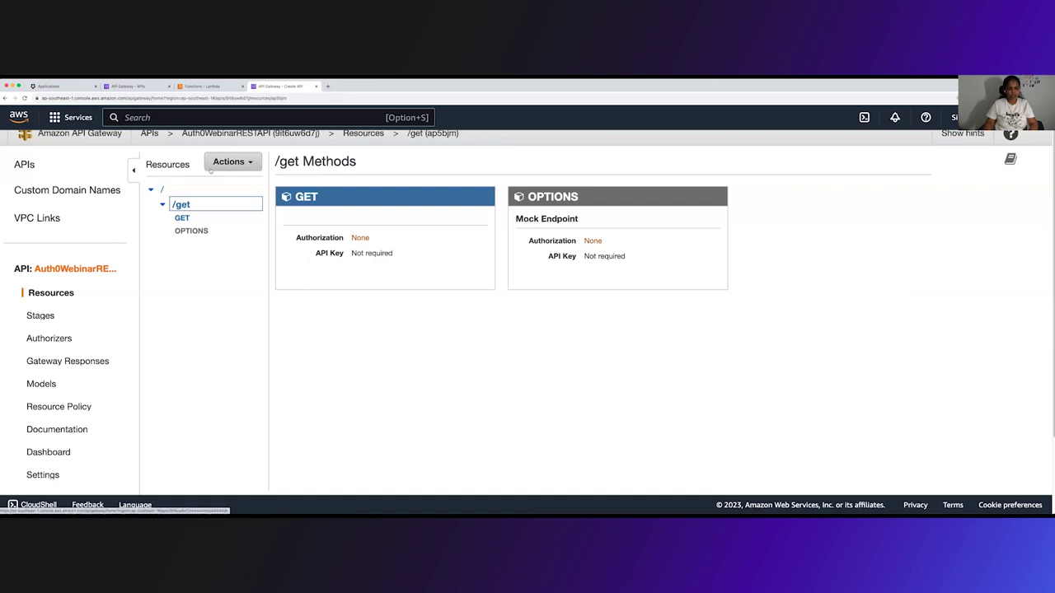
pyautogui.click(162, 190)
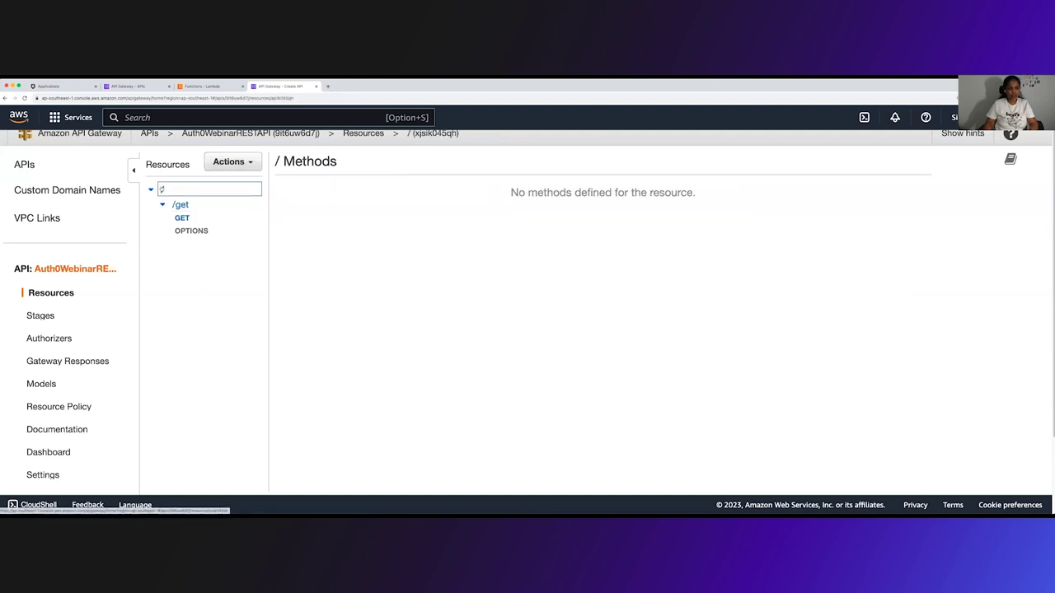
pyautogui.click(232, 162)
pyautogui.click(250, 213)
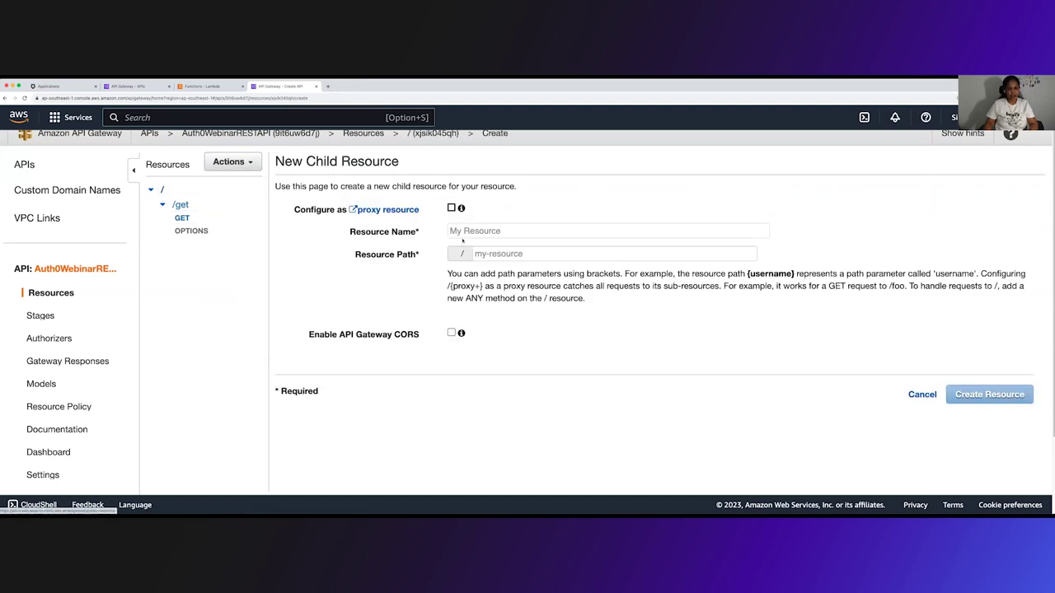
pyautogui.write('create')
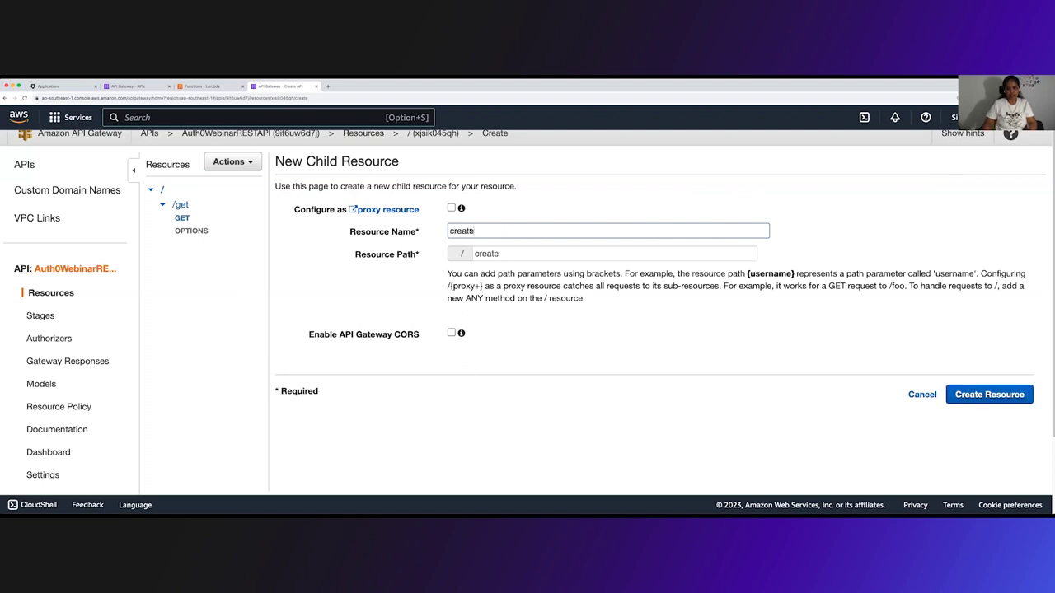
pyautogui.click(443, 333)
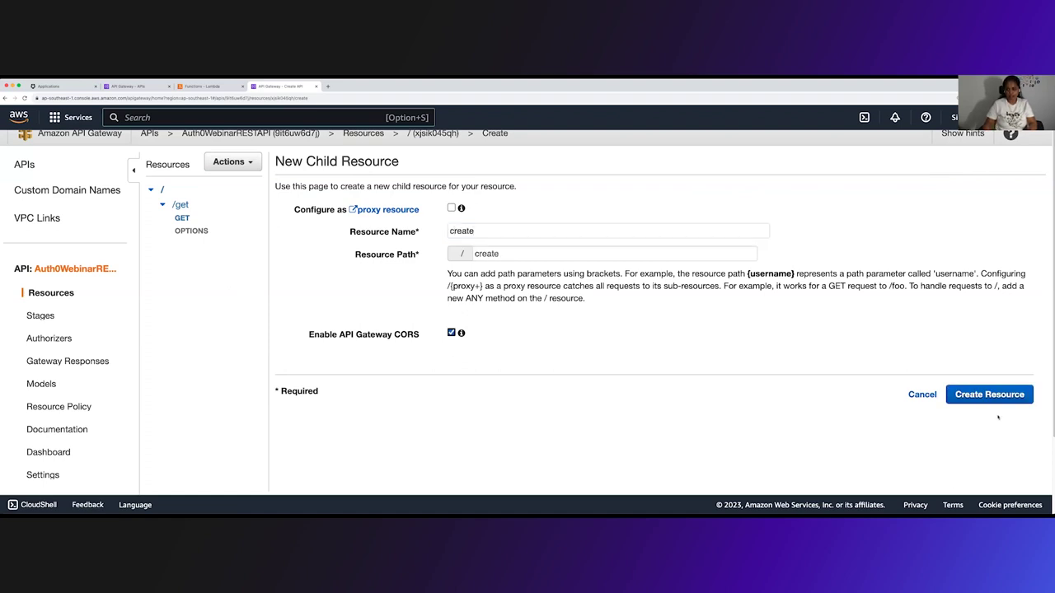
pyautogui.click(978, 394)
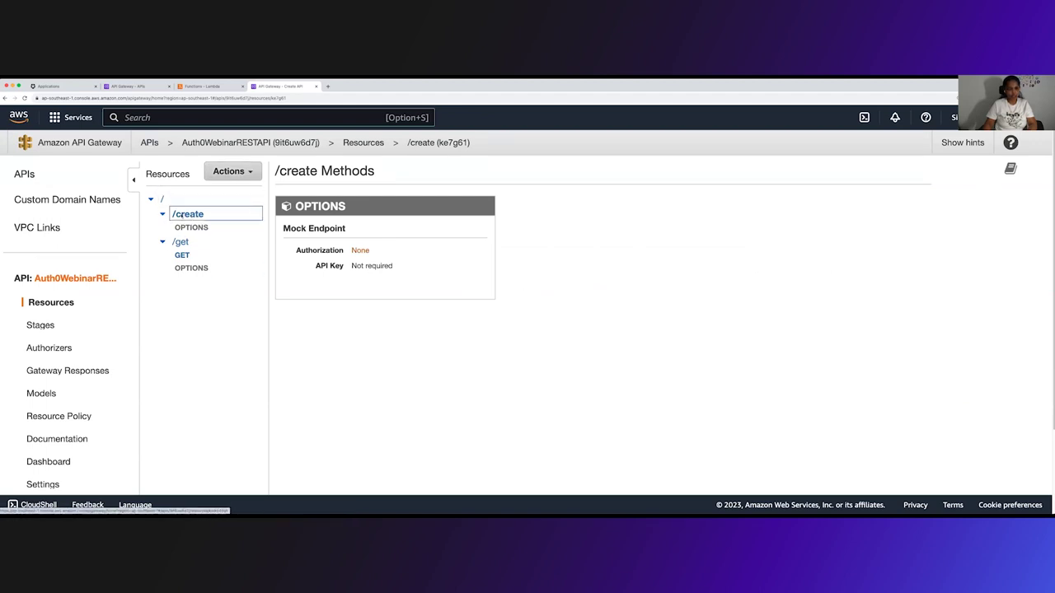
# Add a POST method to the /create resource
pyautogui.click(231, 172)
pyautogui.click(246, 206)
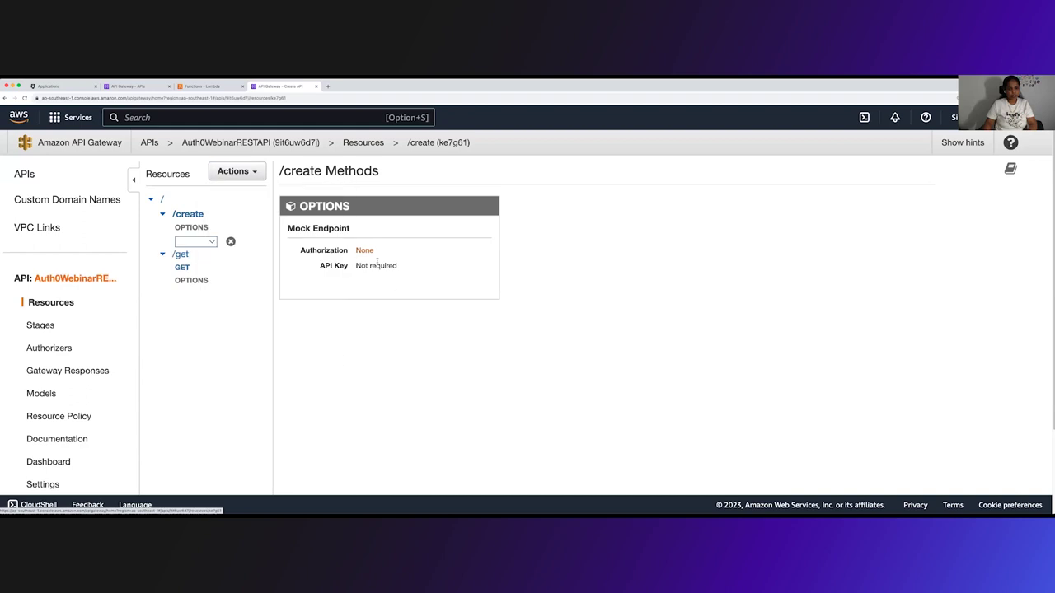
pyautogui.click(202, 242)
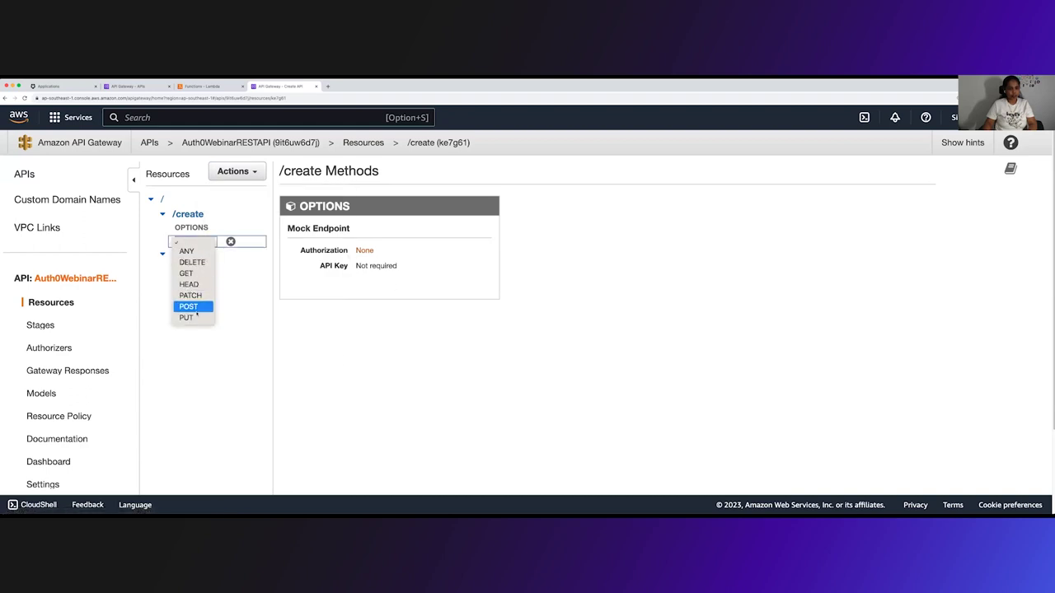
pyautogui.click(196, 307)
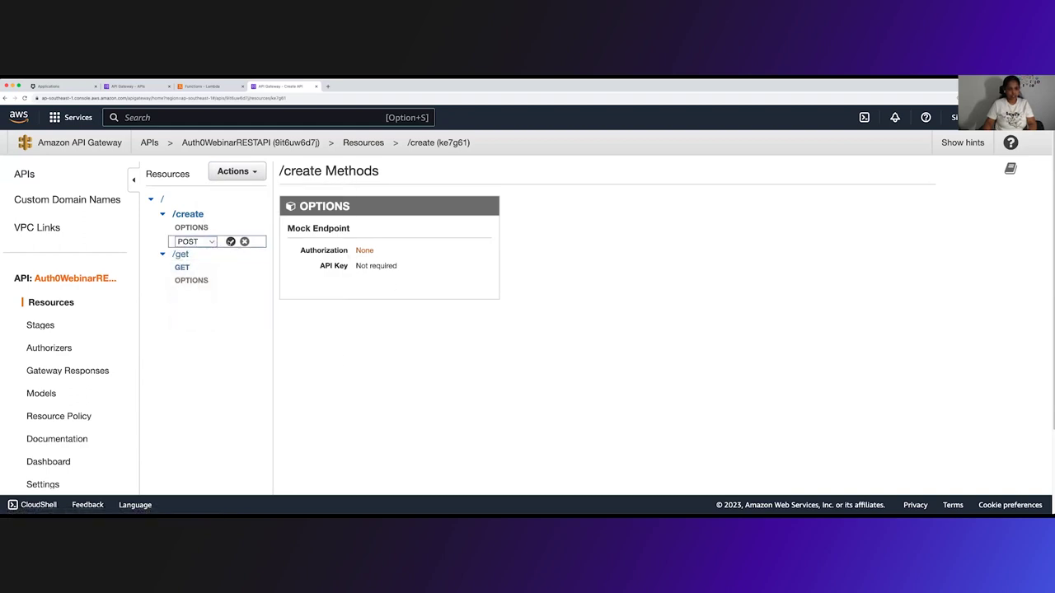
pyautogui.click(231, 241)
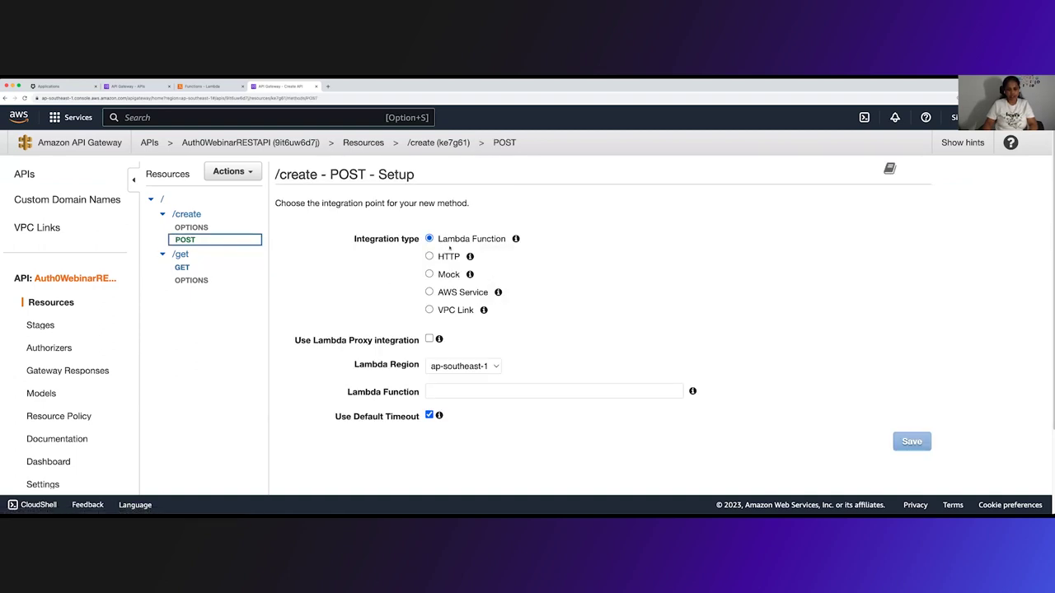
# Integrate the POST method with the CreateUserAuth0Webinar function using Lambda Proxy integration, save it, and grant API Gateway permission to invoke the function
pyautogui.scroll(-3, 554, 441)
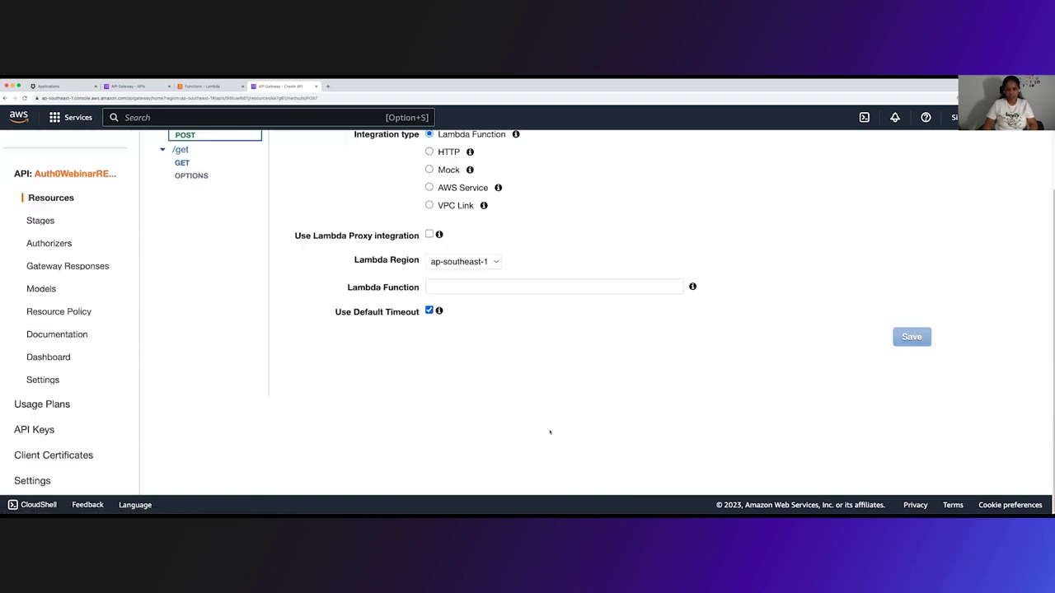
pyautogui.scroll(1, 550, 400)
pyautogui.click(429, 276)
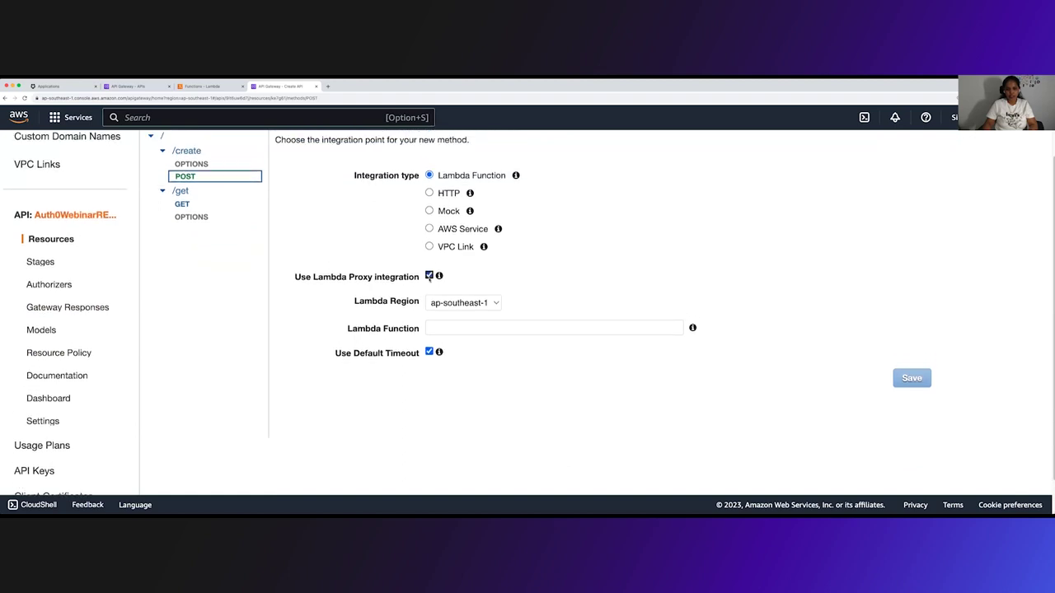
pyautogui.click(496, 326)
pyautogui.write('Create')
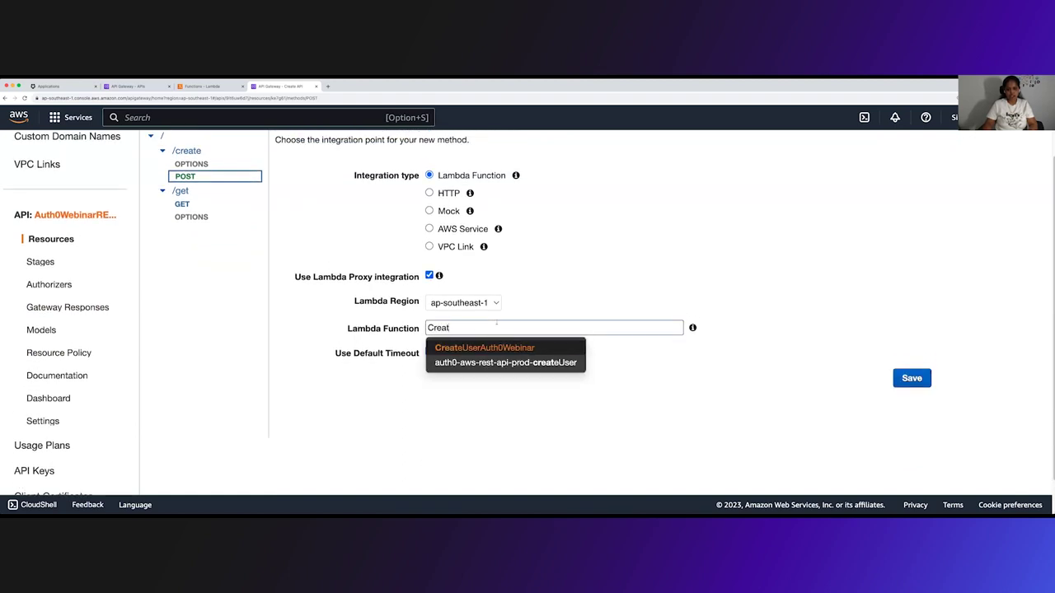
pyautogui.click(494, 344)
pyautogui.click(912, 379)
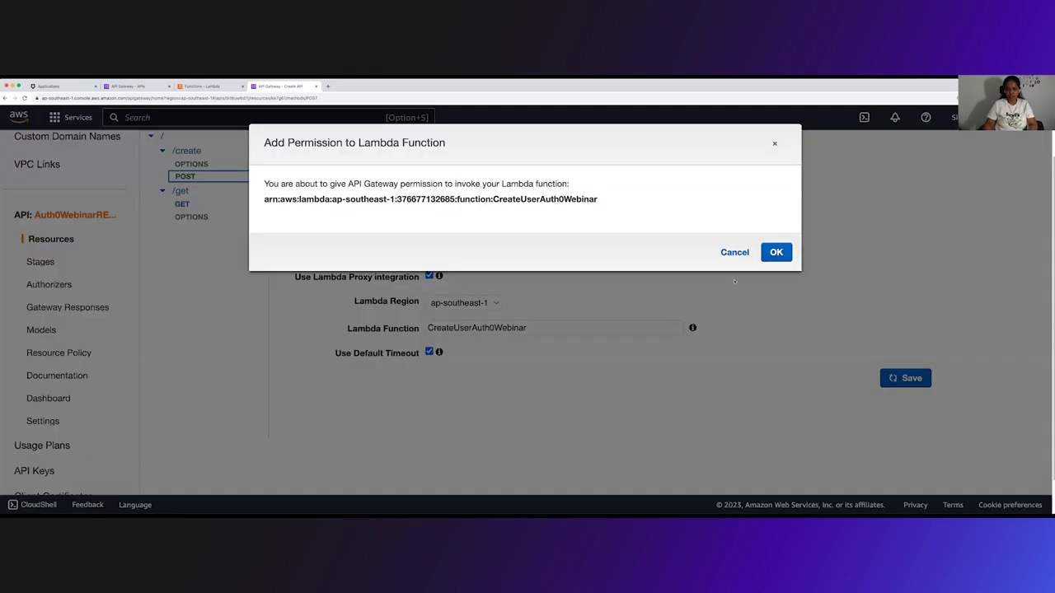
pyautogui.click(772, 251)
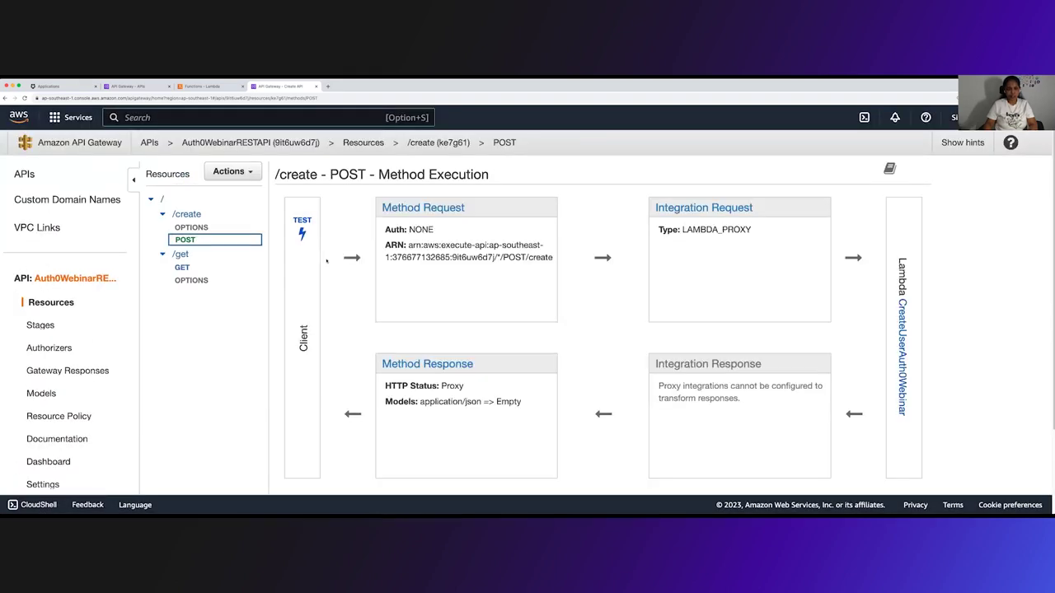
# Run a test call of the /create POST method with an empty request body and examine the response body
pyautogui.click(302, 227)
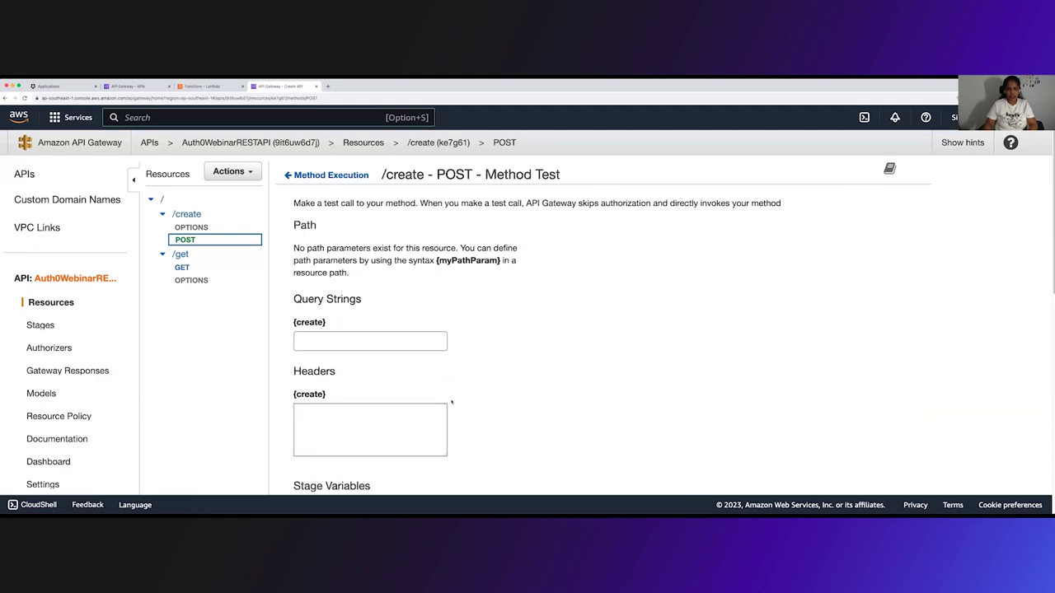
pyautogui.scroll(-4, 452, 402)
pyautogui.scroll(-4, 451, 402)
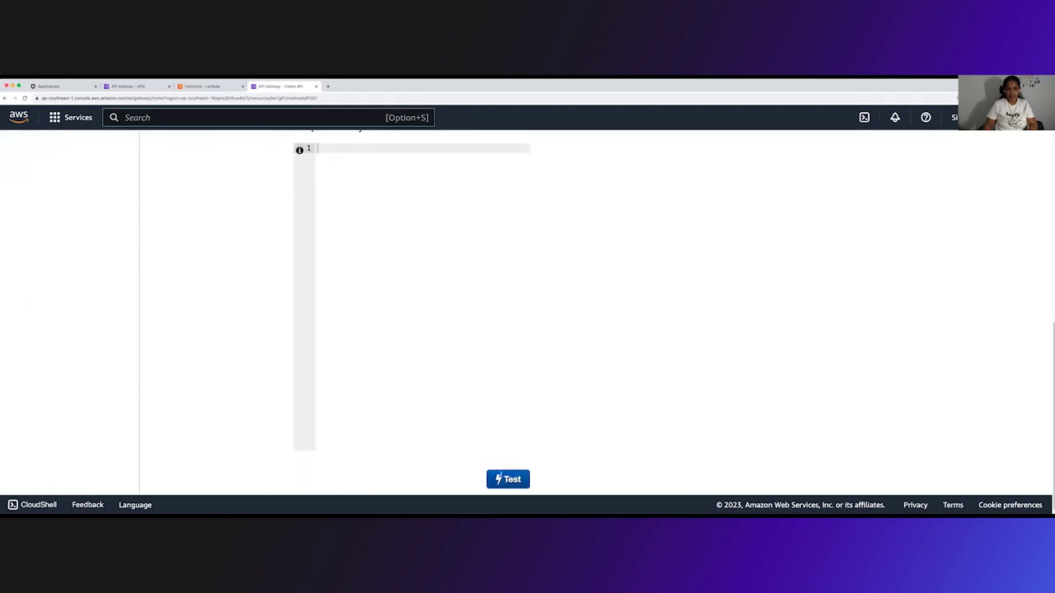
pyautogui.scroll(1, 358, 394)
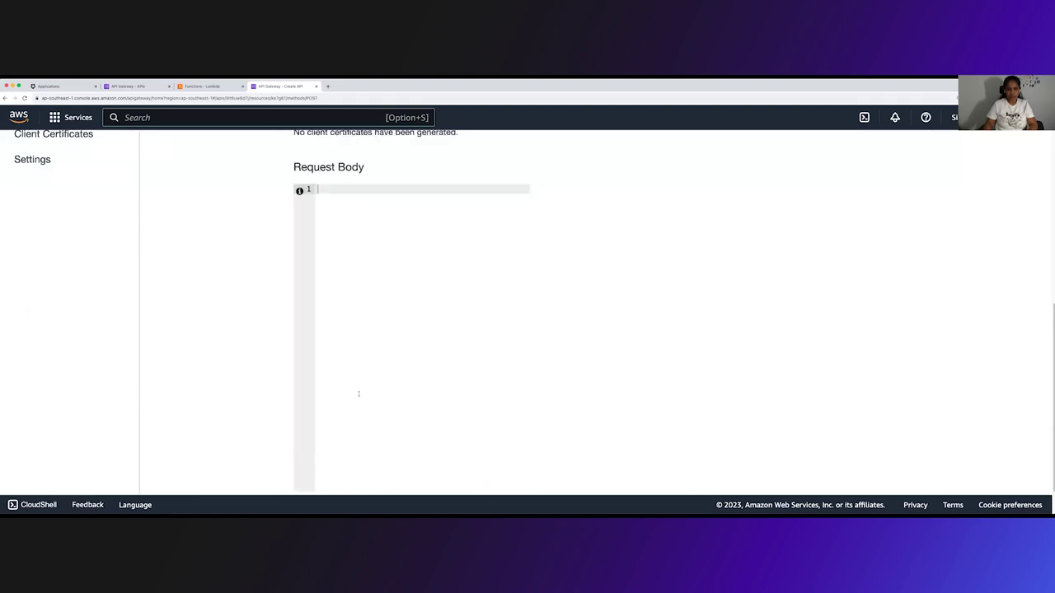
pyautogui.scroll(-1, 360, 391)
pyautogui.click(508, 474)
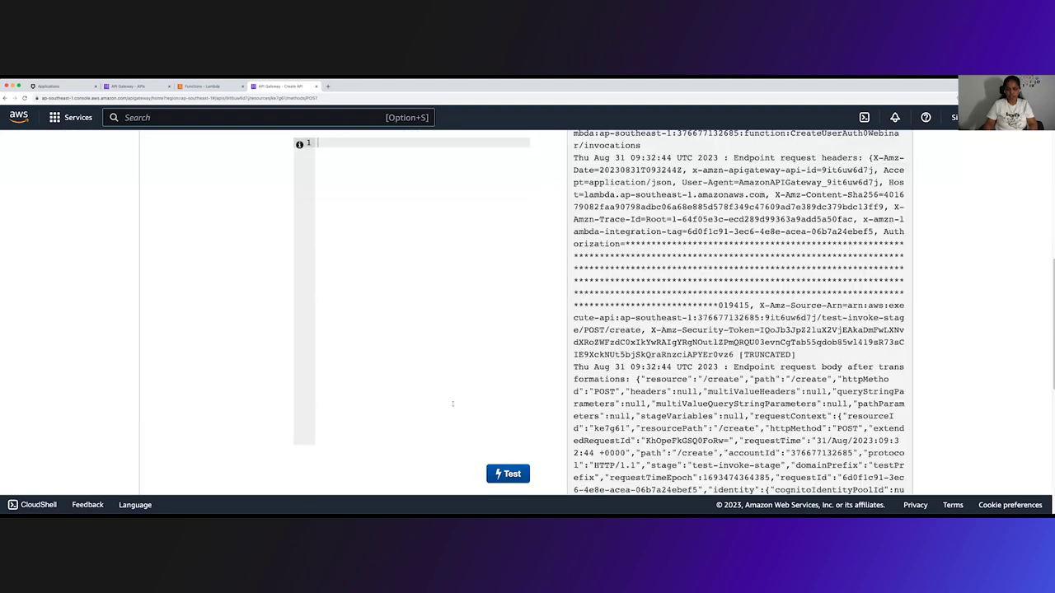
pyautogui.scroll(1, 452, 405)
pyautogui.scroll(8, 400, 341)
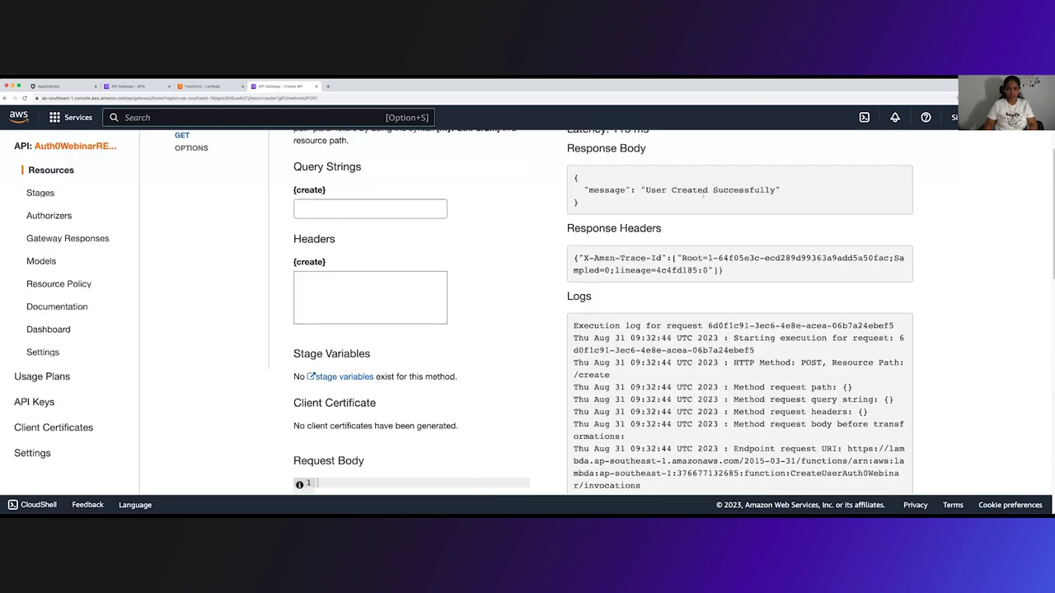
pyautogui.tripleClick(684, 190)
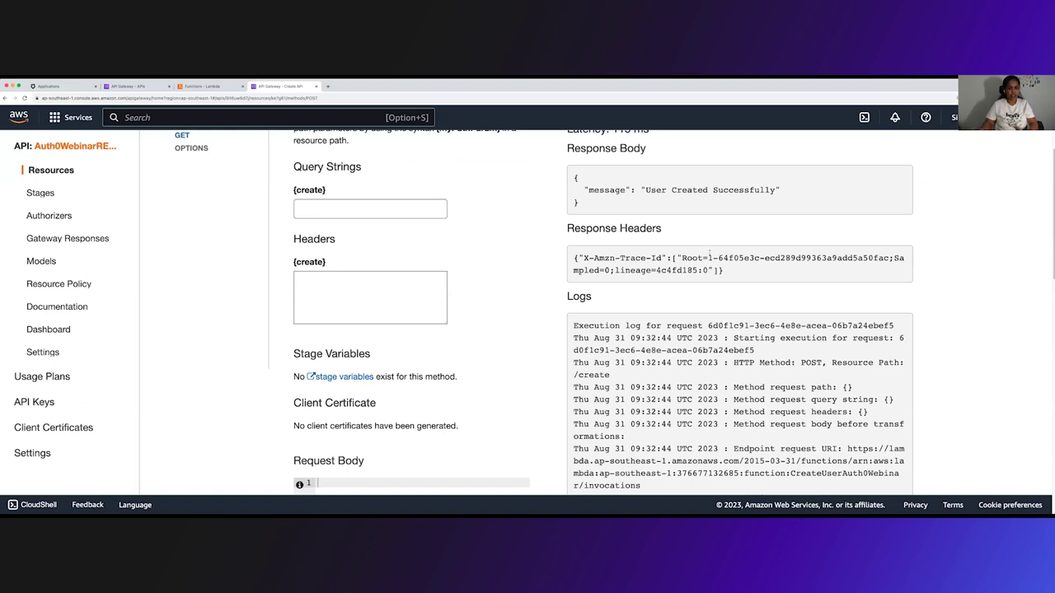
pyautogui.scroll(5, 460, 289)
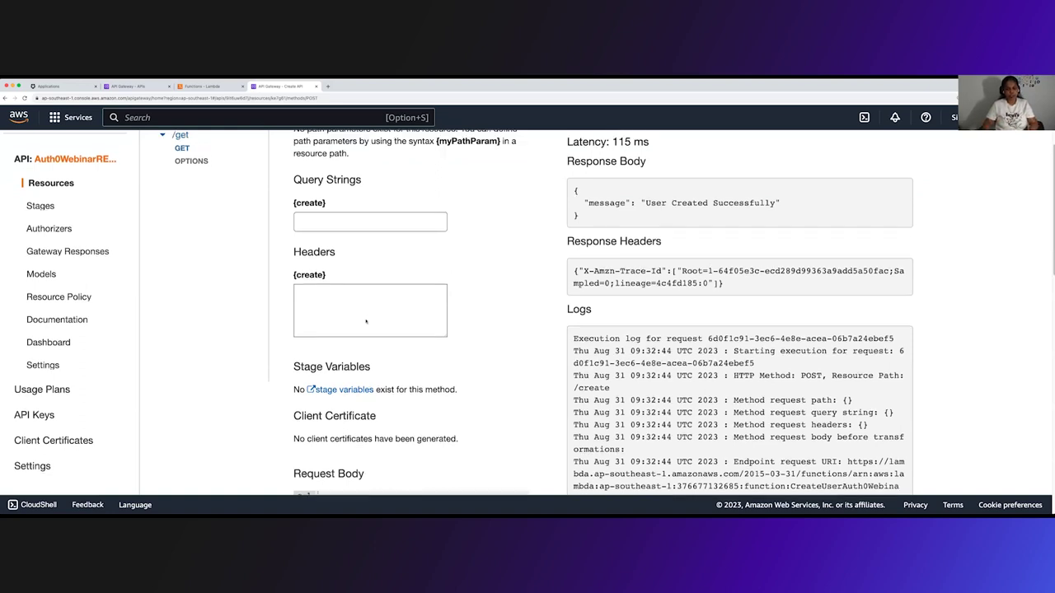
pyautogui.scroll(2, 204, 235)
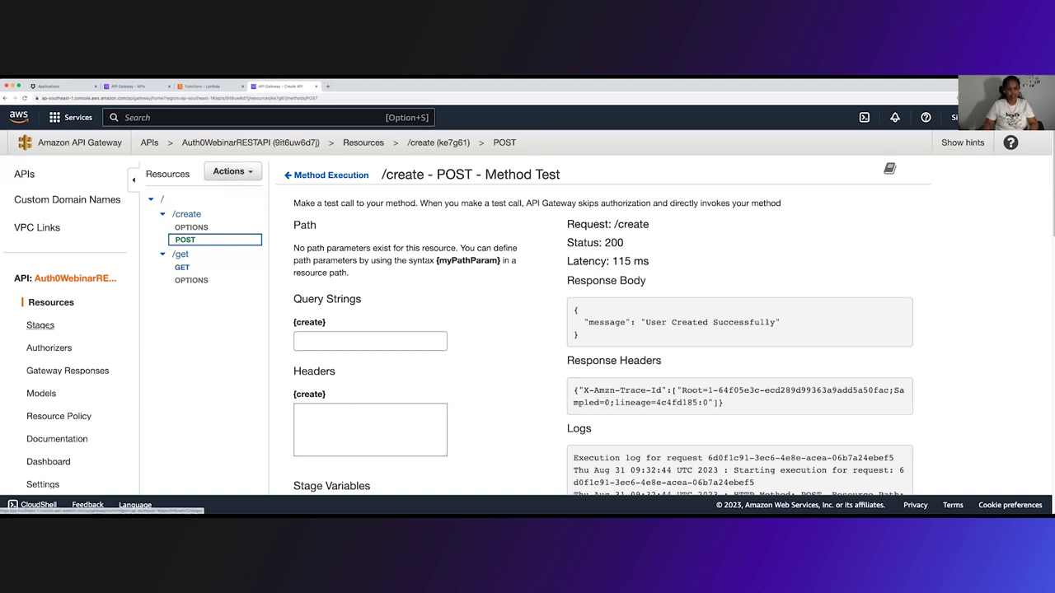
# Deploy the API to a new stage named prod
pyautogui.click(249, 171)
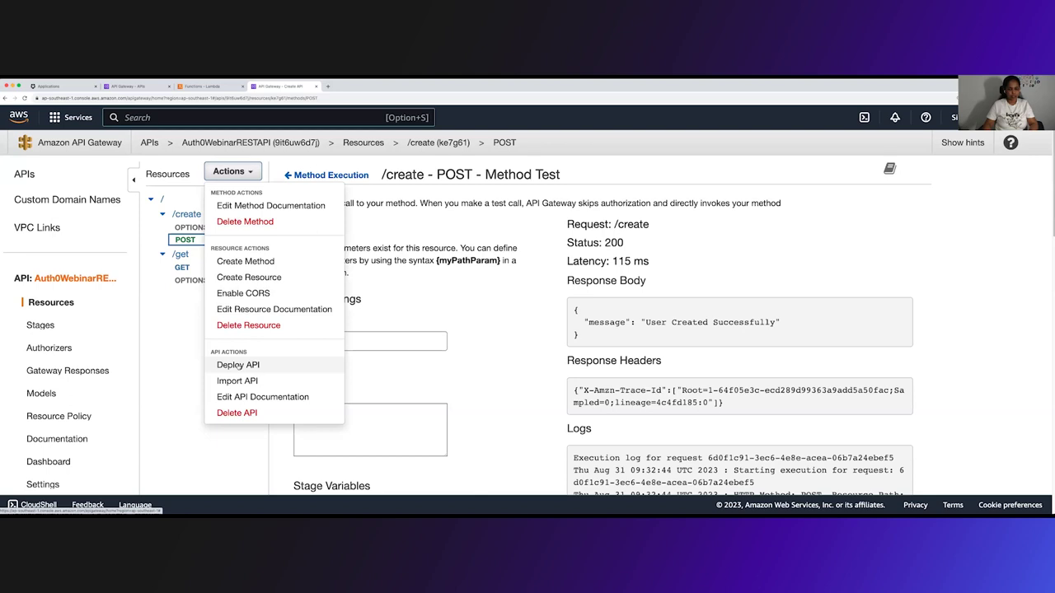
pyautogui.click(238, 365)
pyautogui.click(546, 229)
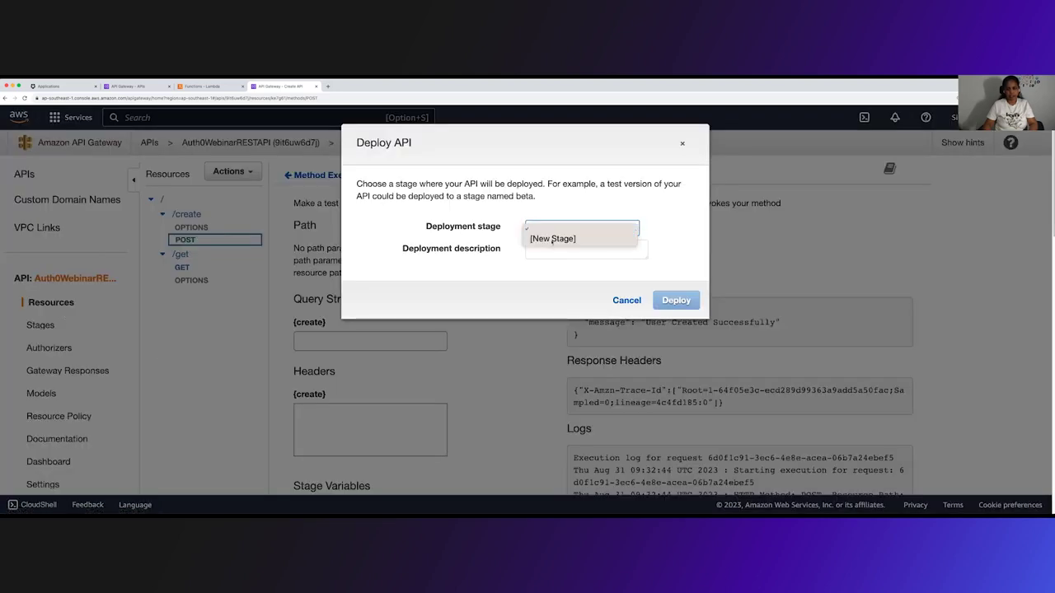
pyautogui.click(544, 237)
pyautogui.click(544, 250)
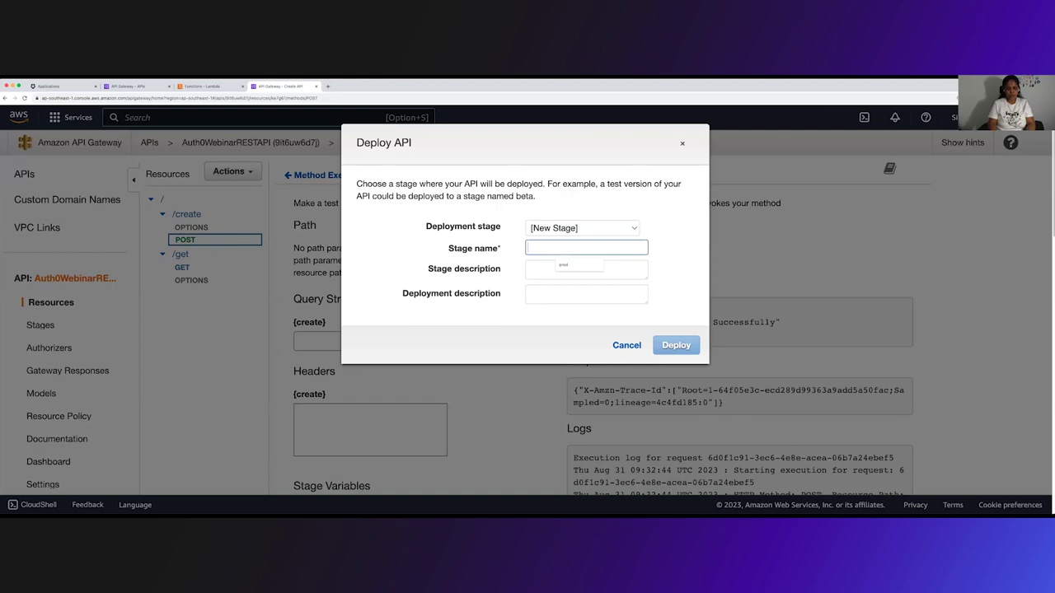
pyautogui.write('prod')
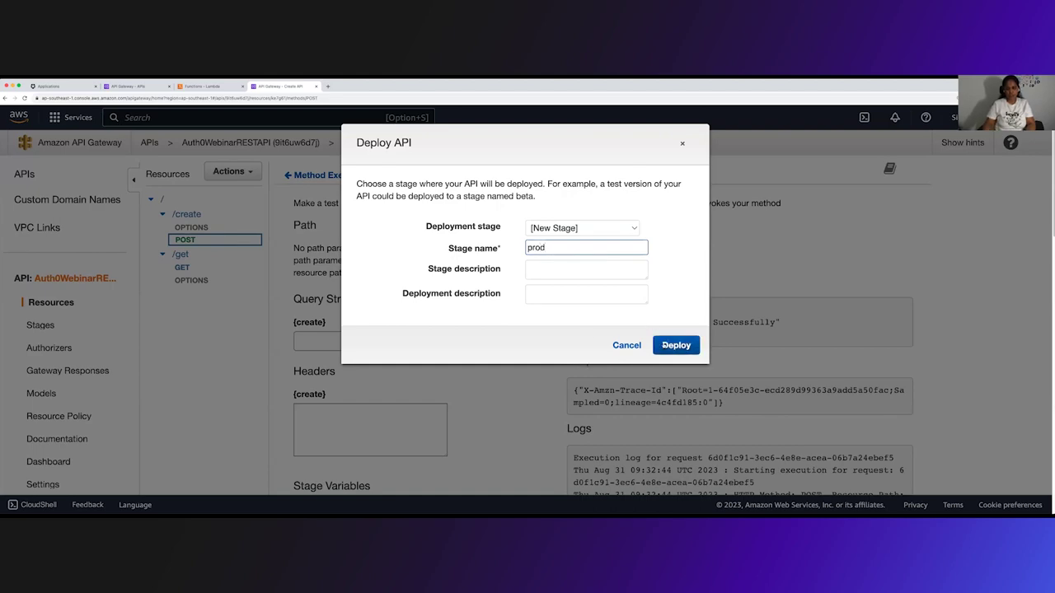
pyautogui.click(676, 345)
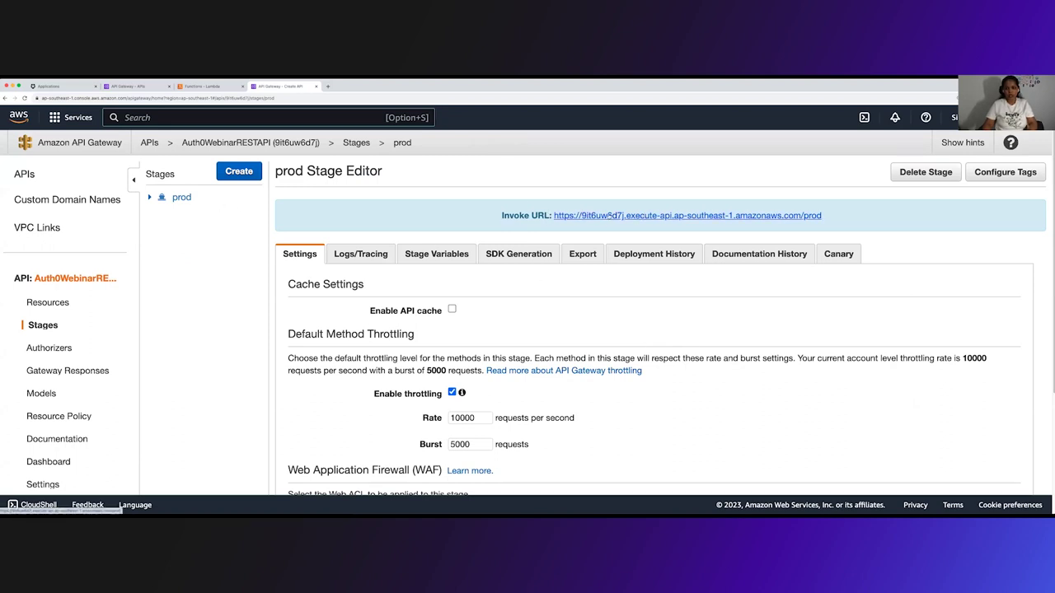
# Open the prod stage's invoke URL in the browser, extend it with /get, and view the endpoint's response
pyautogui.click(603, 215)
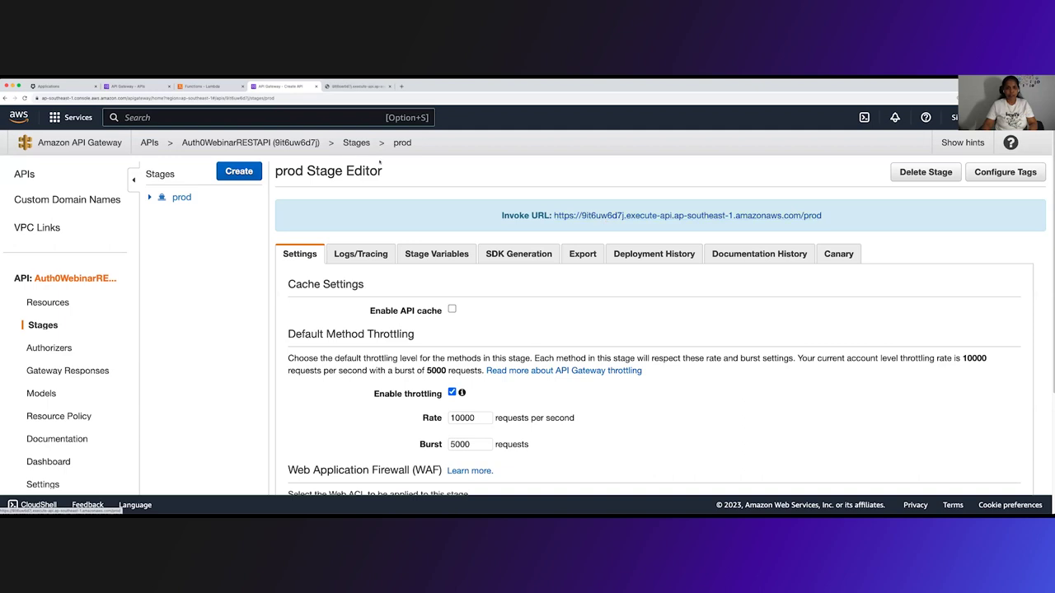
pyautogui.click(363, 87)
pyautogui.click(118, 99)
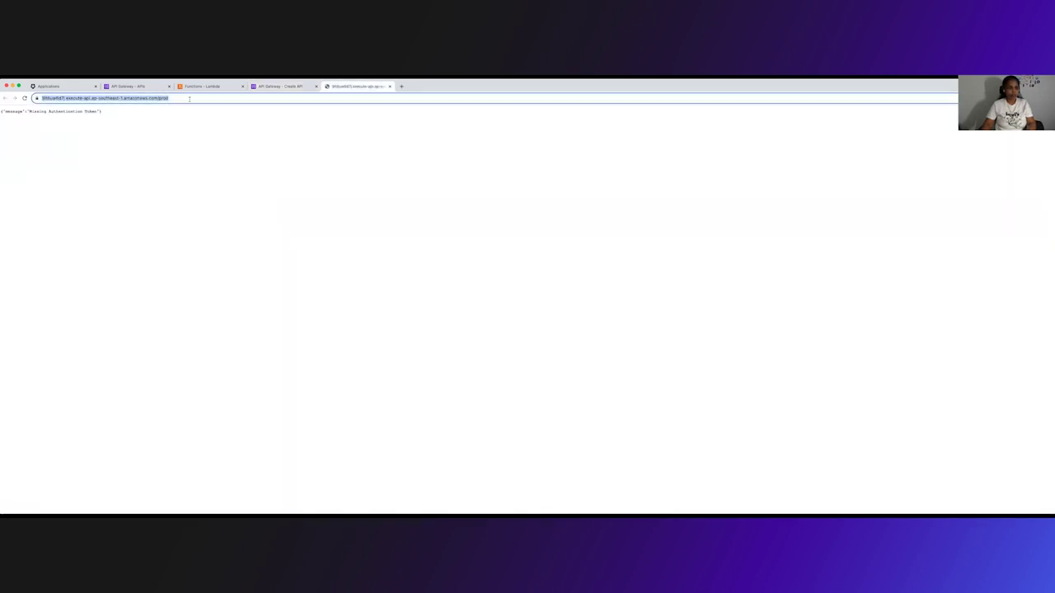
pyautogui.press('Right')
pyautogui.write('/')
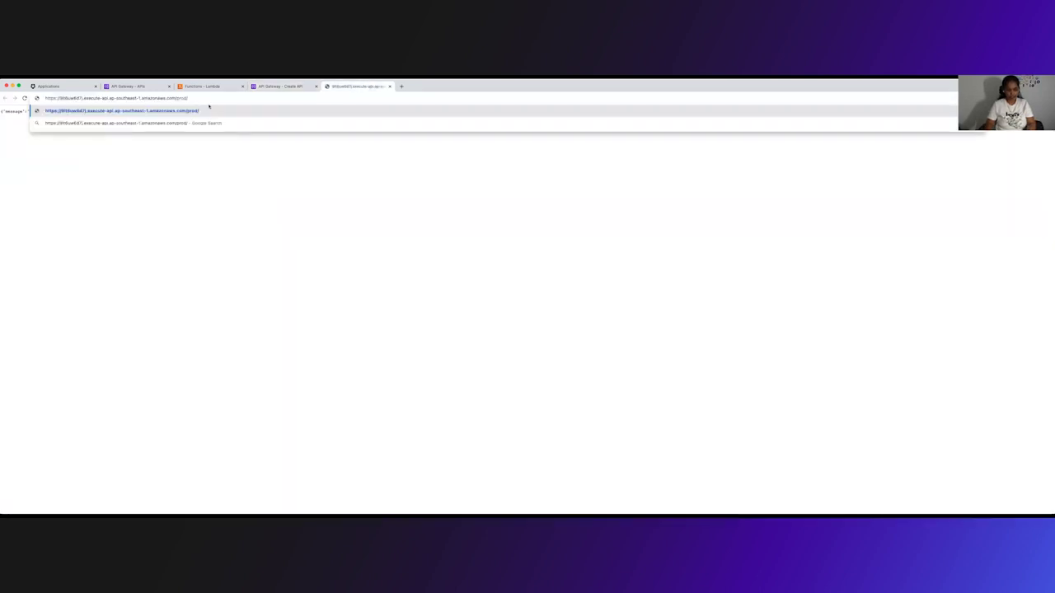
pyautogui.write('get')
pyautogui.press('Return')
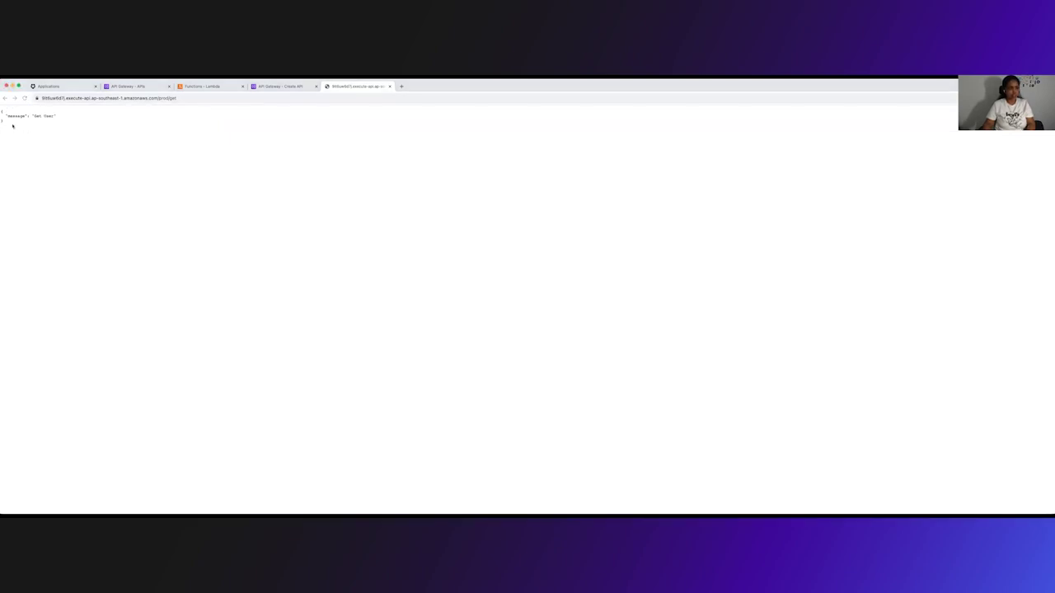
pyautogui.click(12, 125)
# Switch to the terminal and send a curl -X POST request to the deployed API's /prod/get URL
pyautogui.click(193, 98)
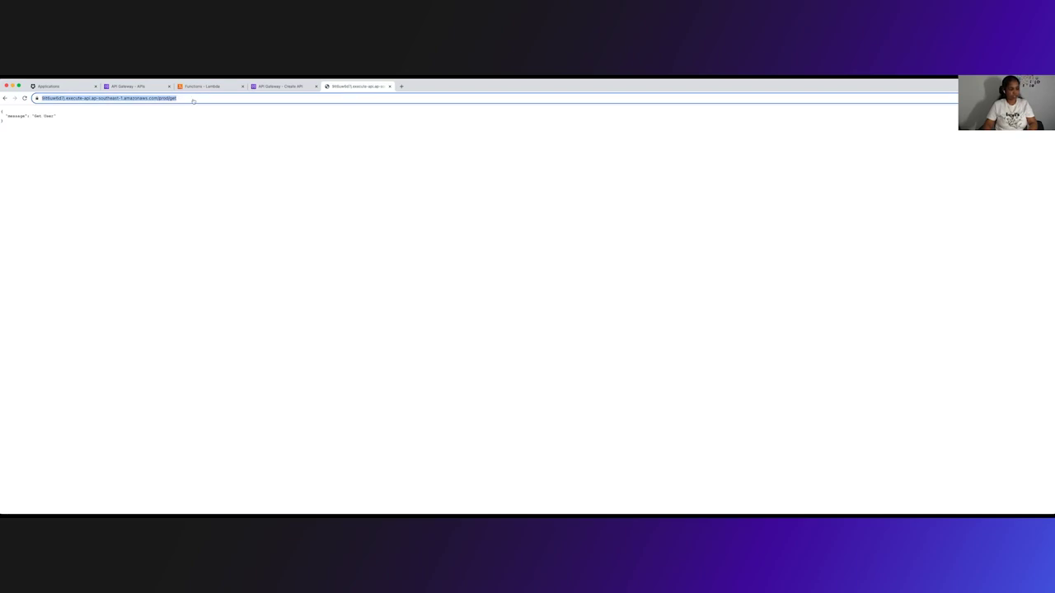
pyautogui.press('super+Tab')
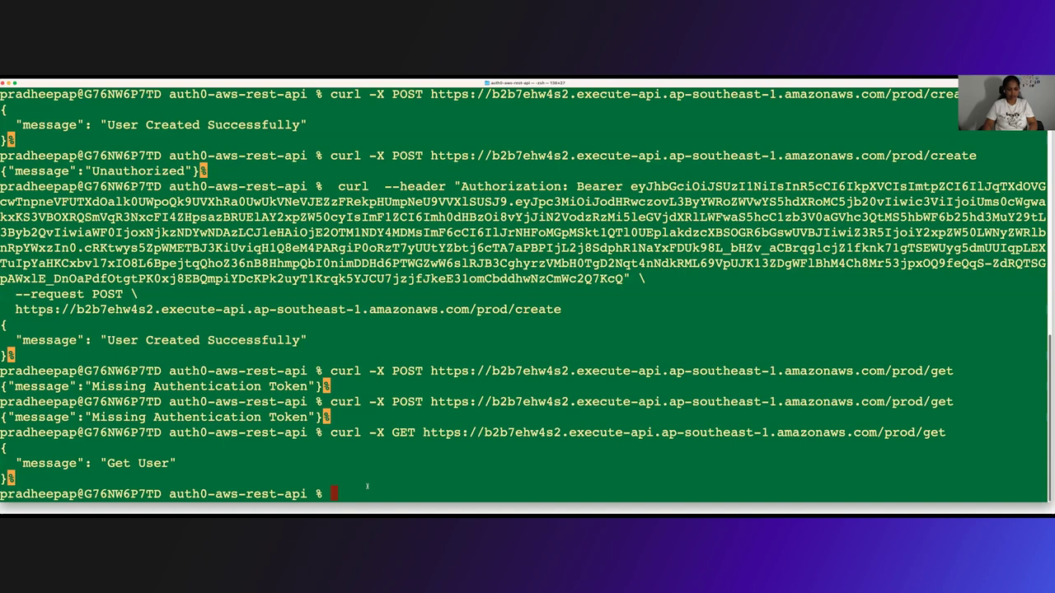
pyautogui.write('curl ')
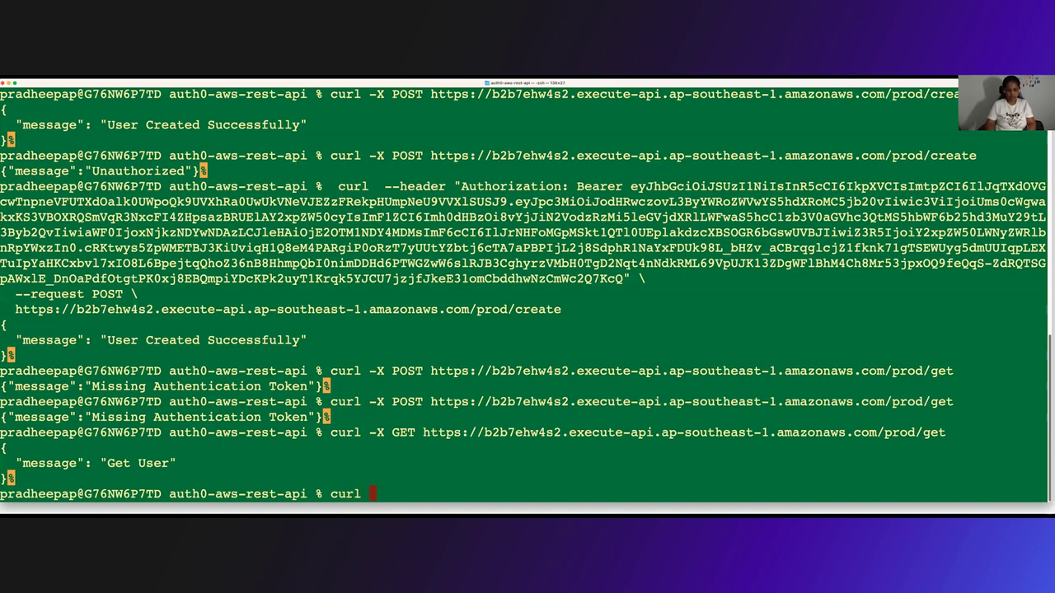
pyautogui.write('-X POST')
pyautogui.write('https://9it6uw6d7j.execute-api.ap-southeast-1.amazonaws.com/prod/get')
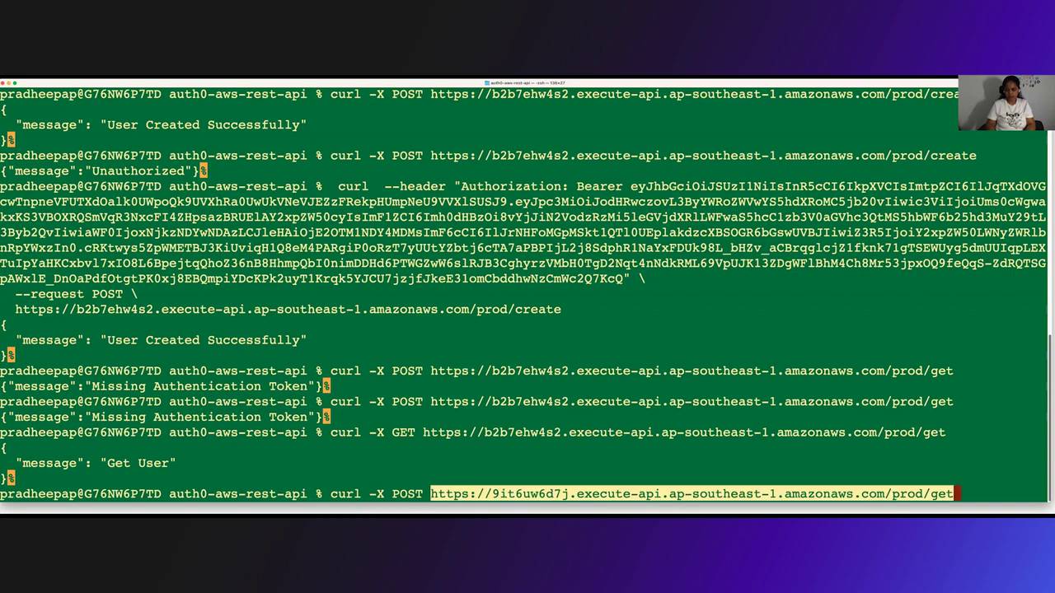
pyautogui.press('Return')
# Change the previous curl POST command's endpoint to /prod/create and run it
pyautogui.press('Up')
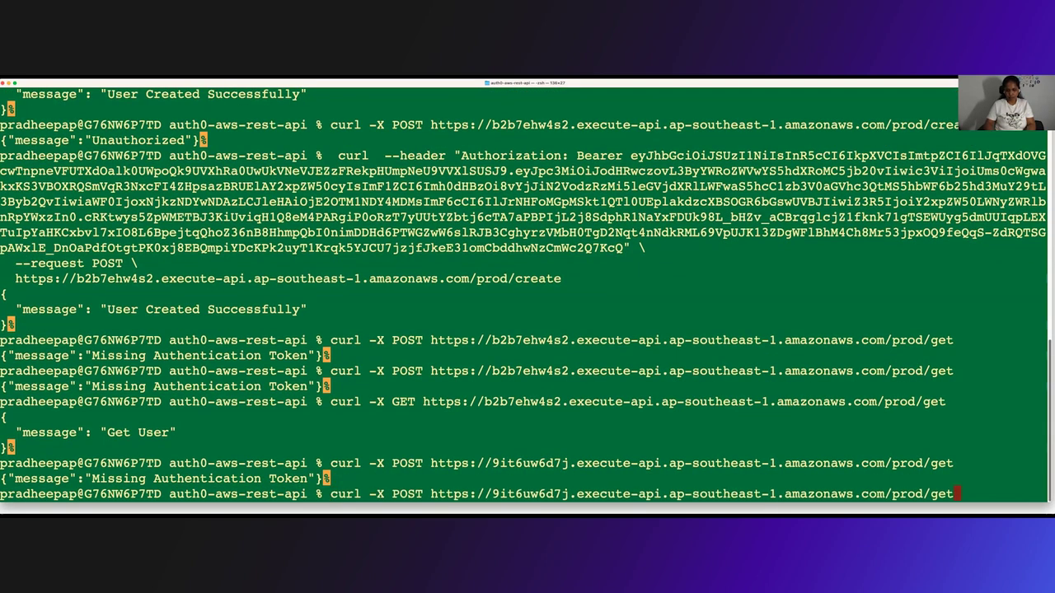
pyautogui.press('BackSpace')
pyautogui.press('BackSpace')
pyautogui.press('BackSpace')
pyautogui.write('create')
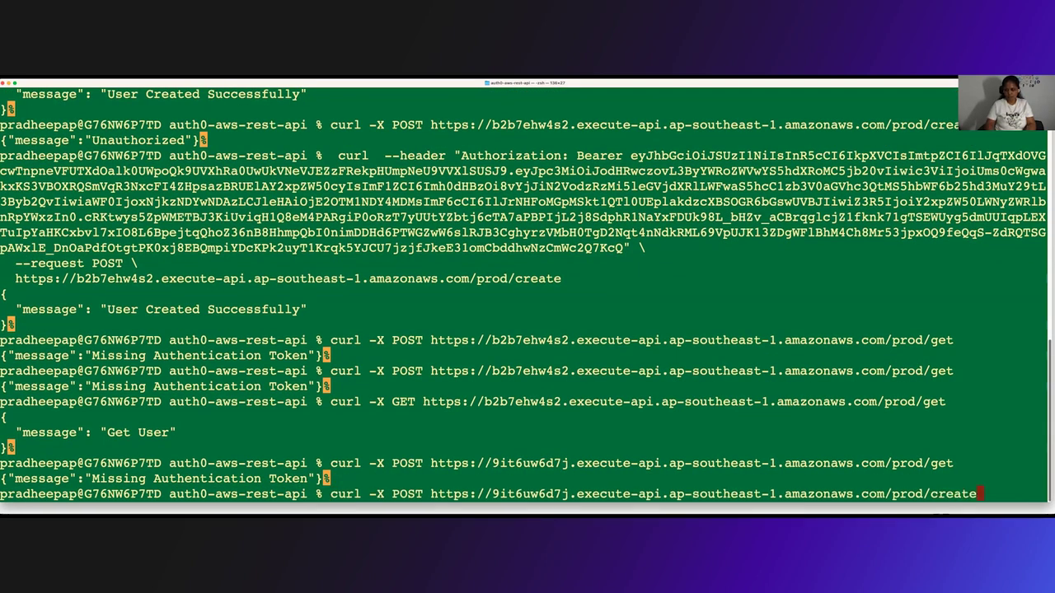
pyautogui.press('Return')
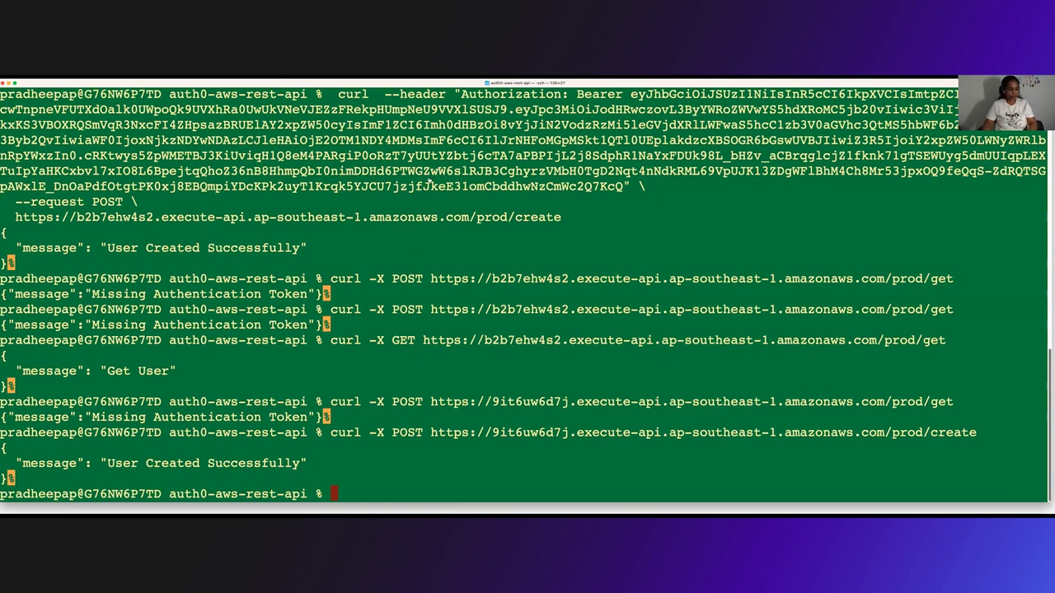
# Switch back to API Gateway in the browser, start a new authorizer for the API, and review its type, payload, token and caching options
pyautogui.press('super+Tab')
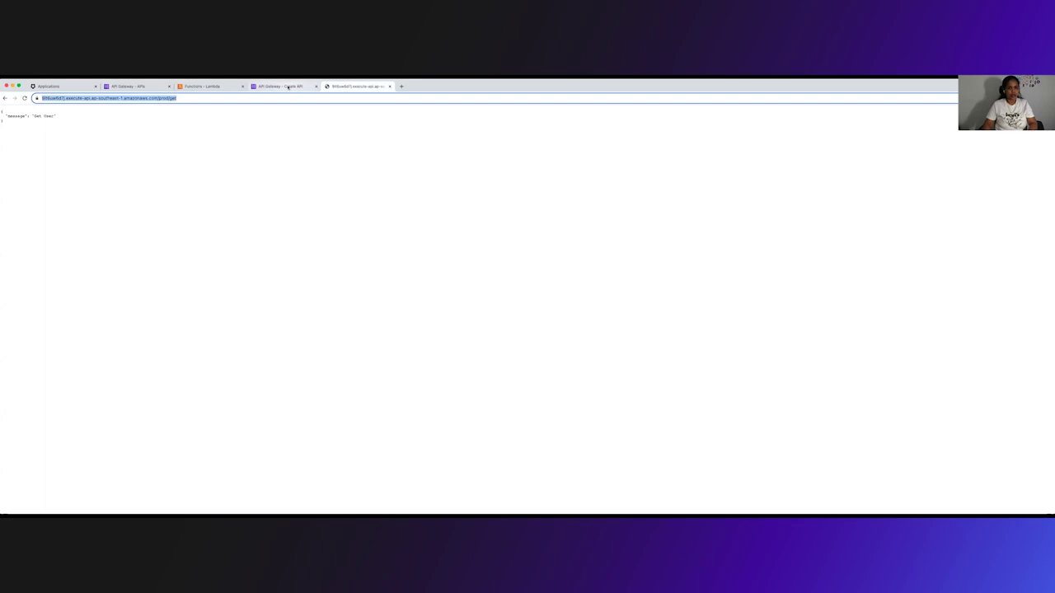
pyautogui.click(288, 87)
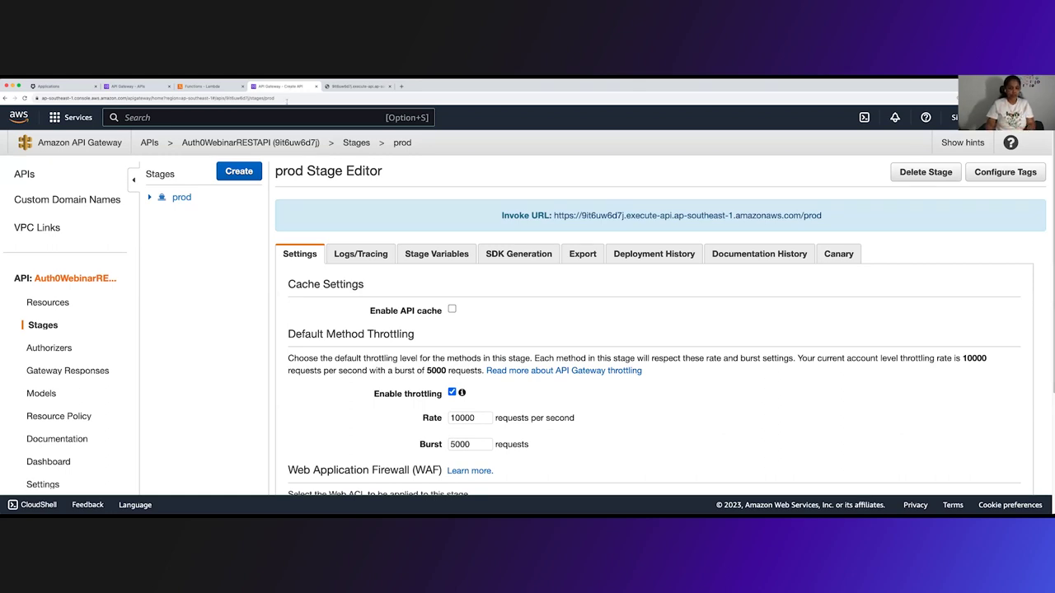
pyautogui.click(49, 348)
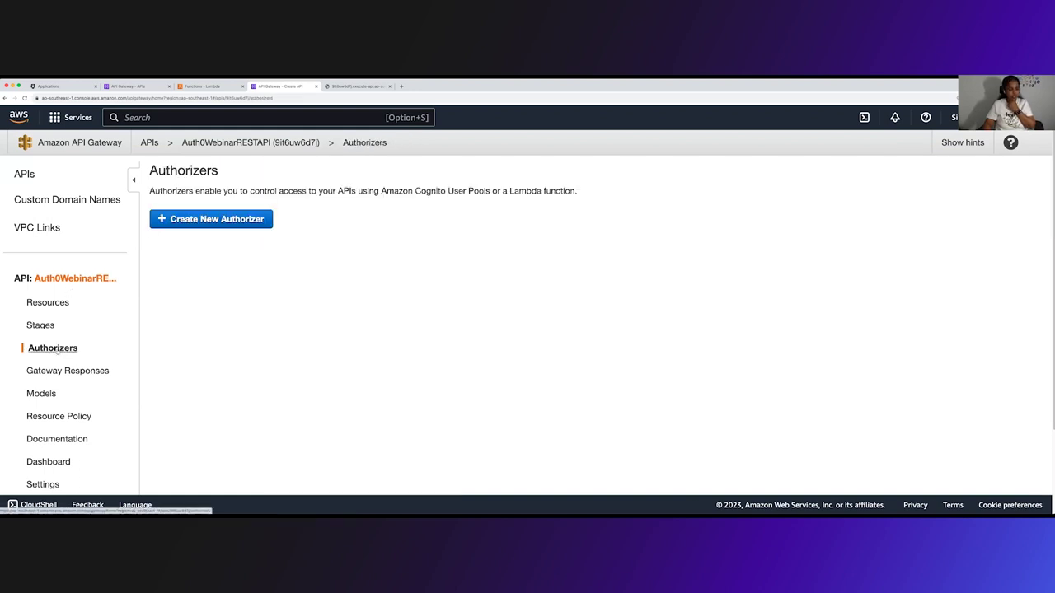
pyautogui.click(233, 222)
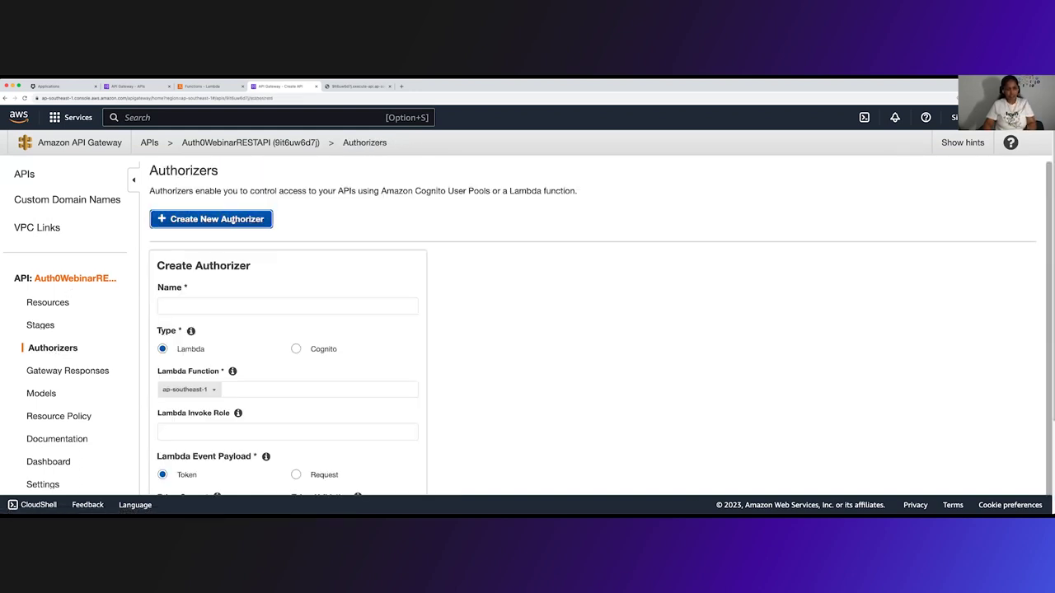
pyautogui.scroll(-1, 243, 389)
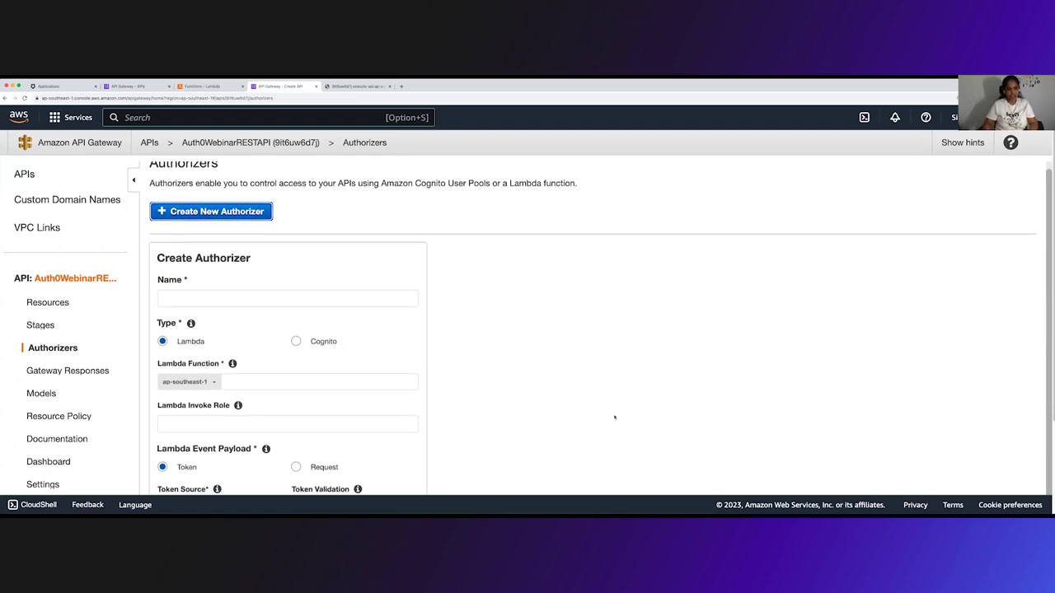
pyautogui.scroll(-3, 614, 417)
pyautogui.scroll(3, 614, 417)
pyautogui.scroll(-3, 614, 415)
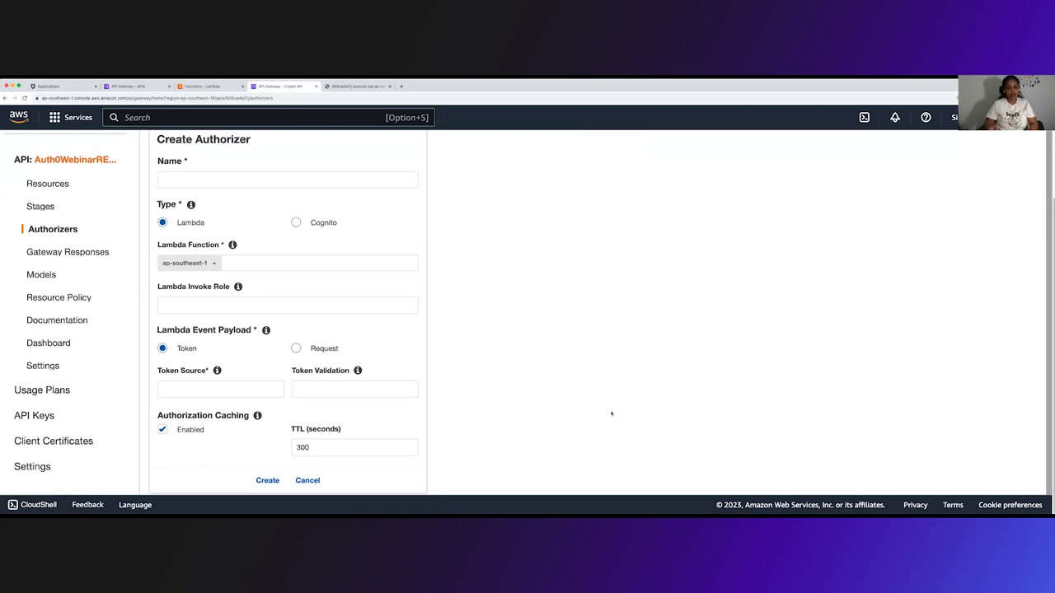
pyautogui.scroll(1, 606, 429)
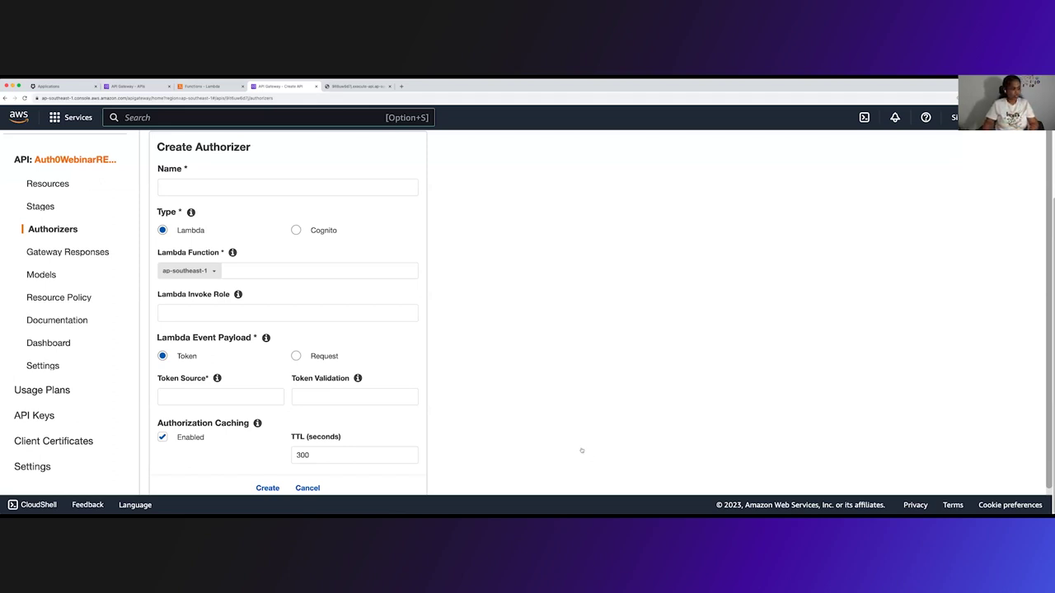
# Switch to VS Code and open index.js in src/authorizers to examine the authorizer's handler code
pyautogui.press('super+Tab')
pyautogui.click(394, 363)
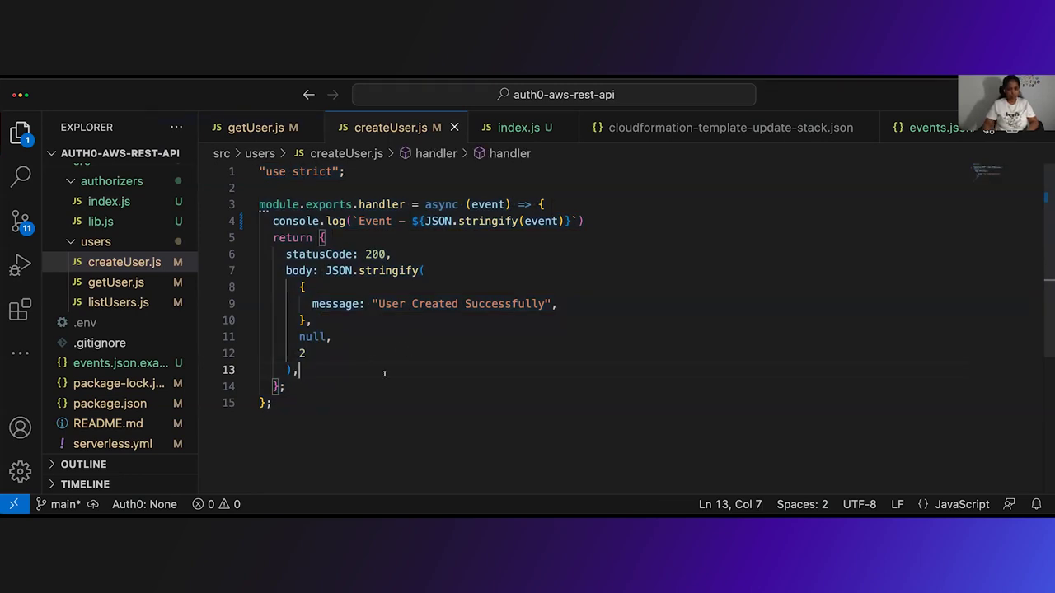
pyautogui.click(350, 337)
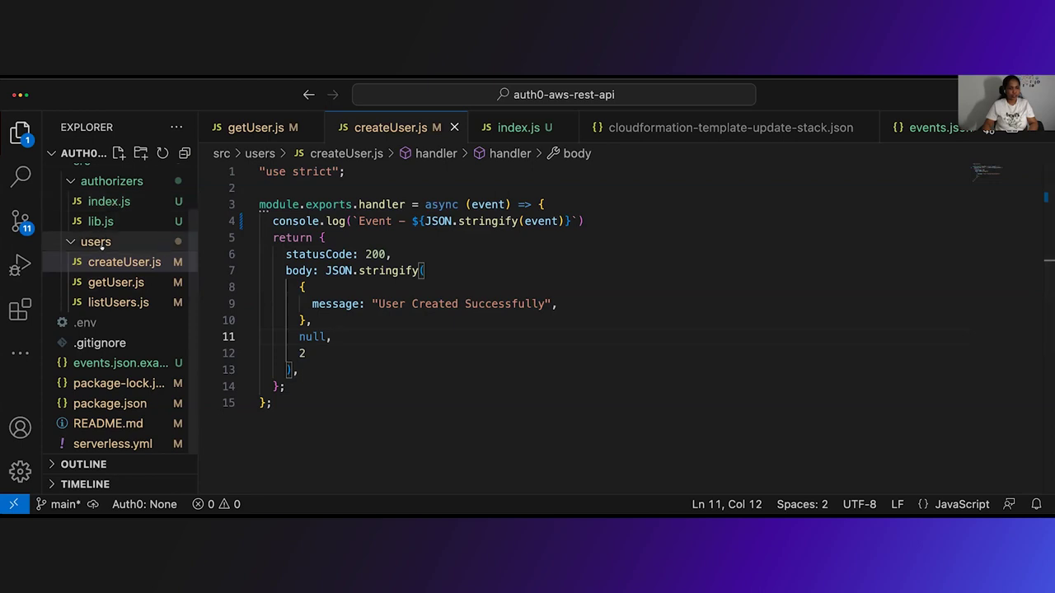
pyautogui.scroll(3, 103, 248)
pyautogui.click(109, 254)
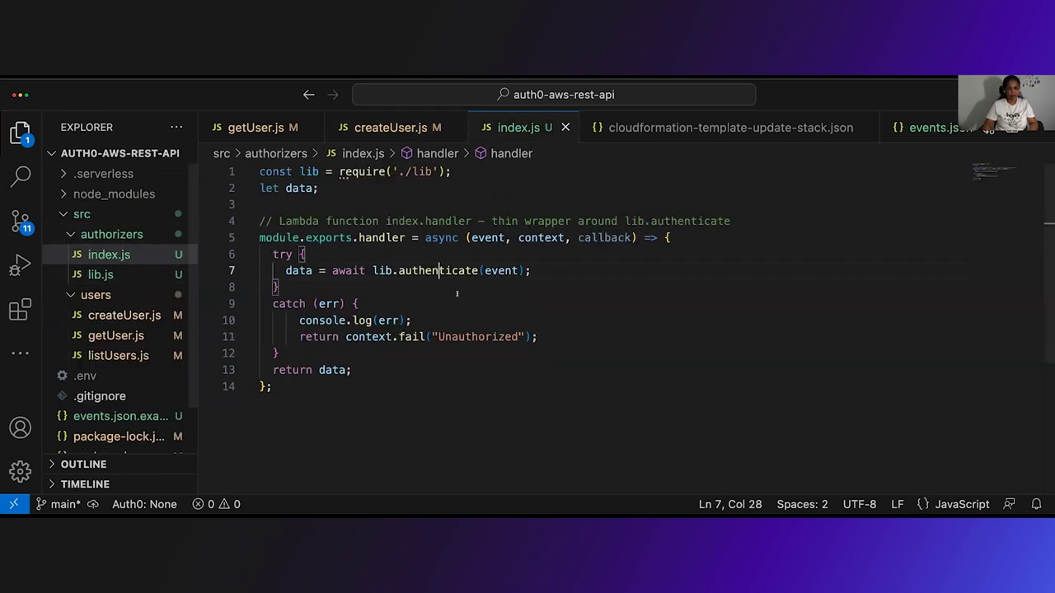
pyautogui.click(488, 298)
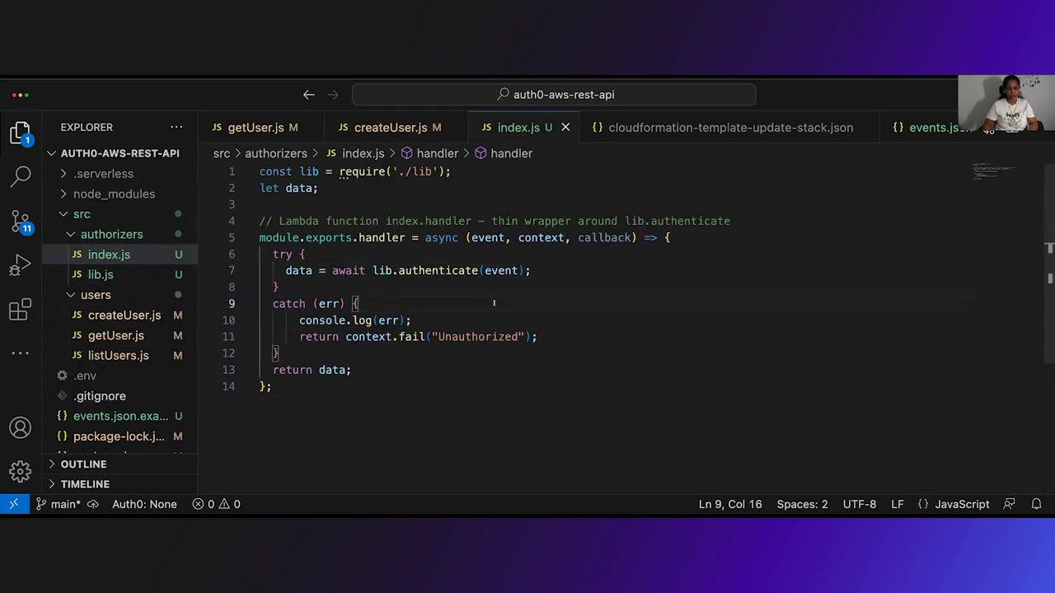
# Open the definition of lib.authenticate in lib.js and examine its token decoding, signing key retrieval and policy response
pyautogui.keyDown('ctrl'); pyautogui.click(421, 274); pyautogui.keyUp('ctrl')
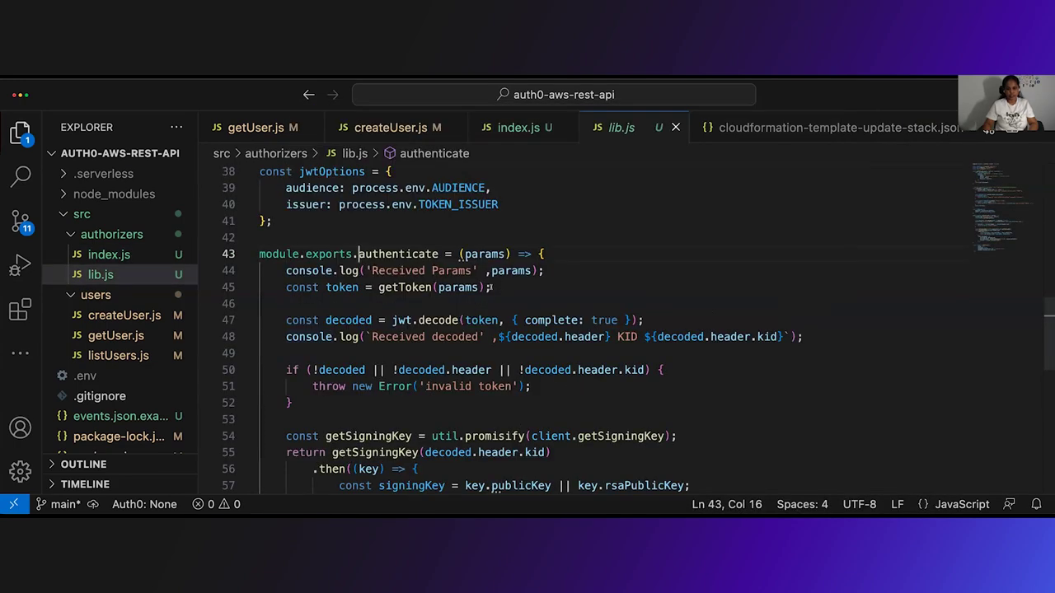
pyautogui.click(478, 287)
pyautogui.scroll(-4, 494, 379)
pyautogui.scroll(4, 497, 384)
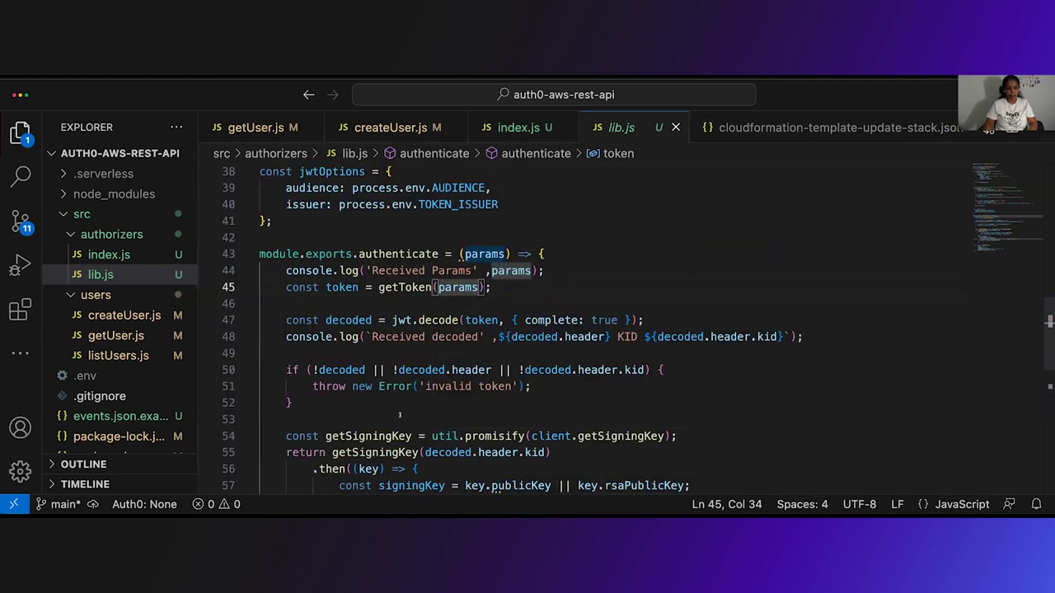
pyautogui.scroll(-2, 399, 412)
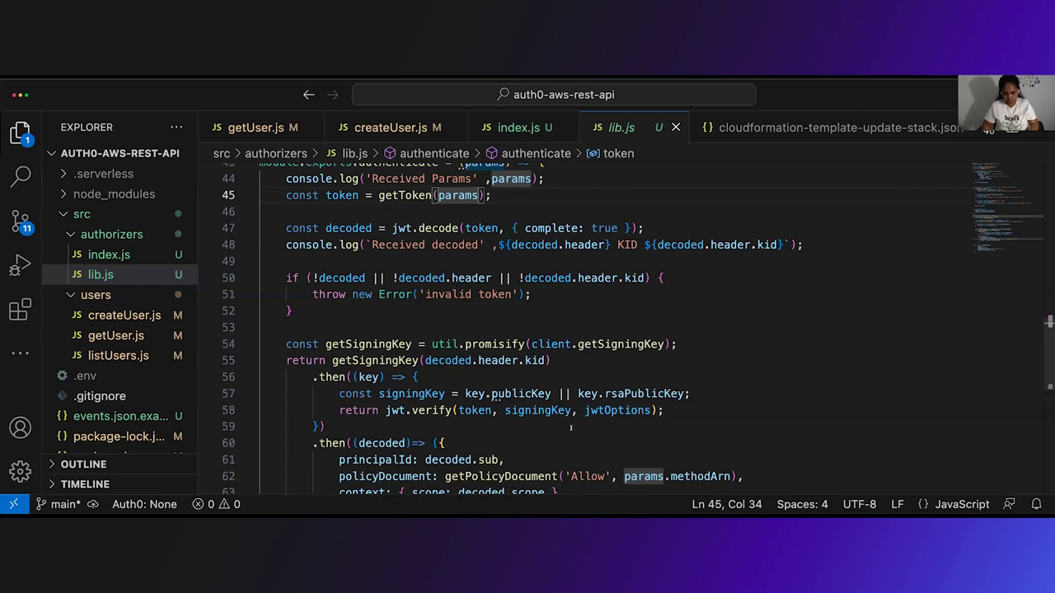
pyautogui.scroll(-1, 570, 427)
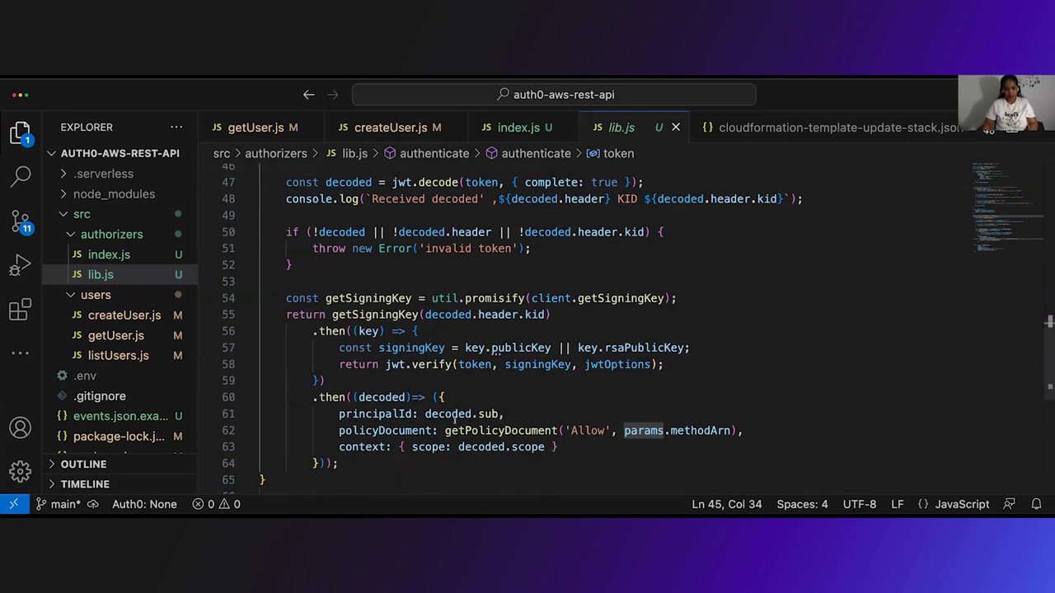
pyautogui.scroll(-1, 473, 441)
# Examine the getPolicyDocument and getToken helpers, the jwtOptions and the jwksClient settings in lib.js
pyautogui.scroll(15, 414, 336)
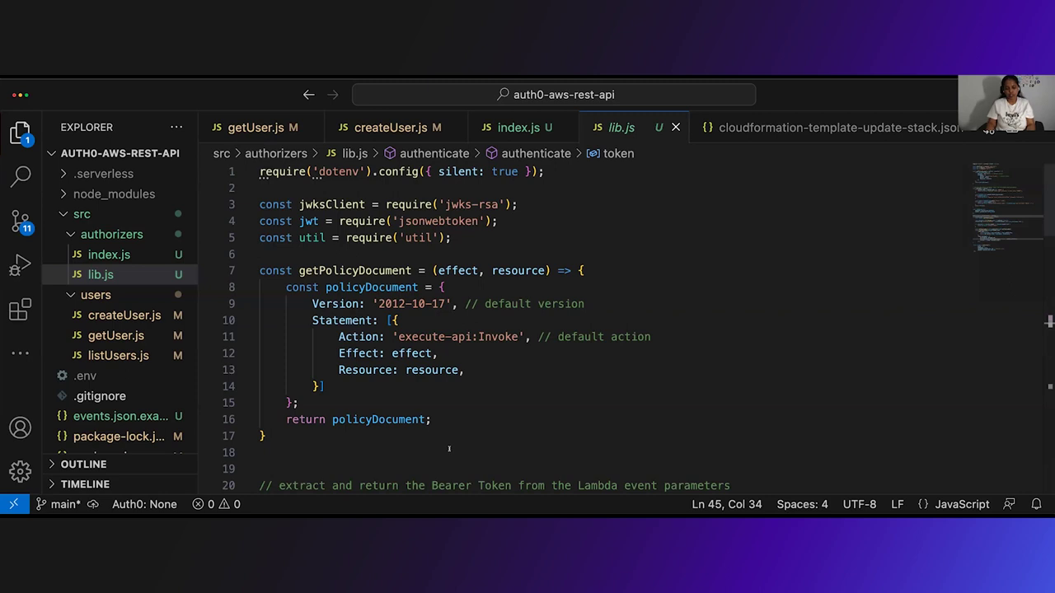
pyautogui.scroll(-3, 449, 449)
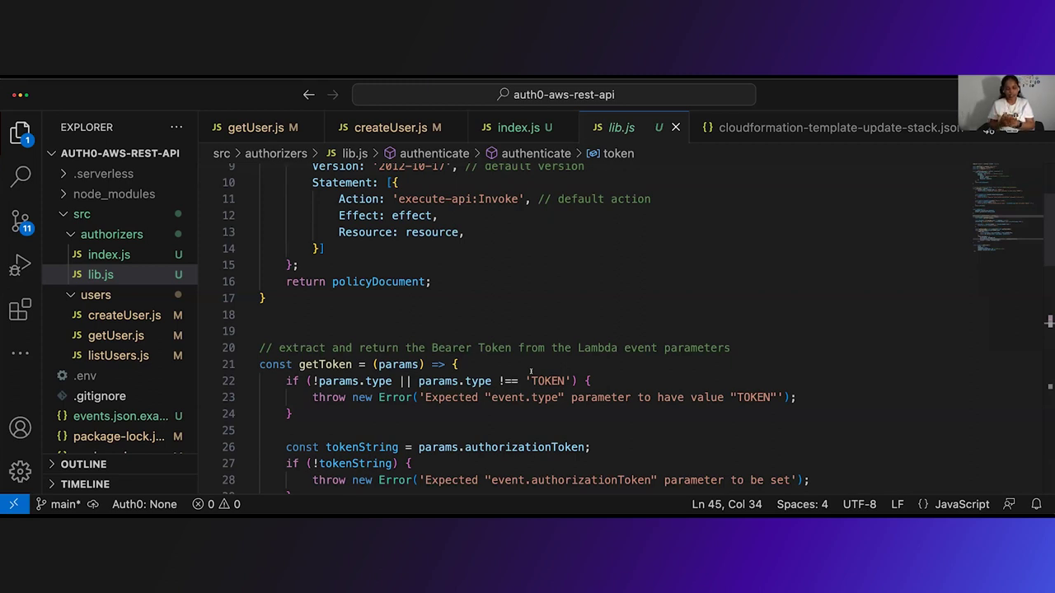
pyautogui.scroll(-3, 528, 409)
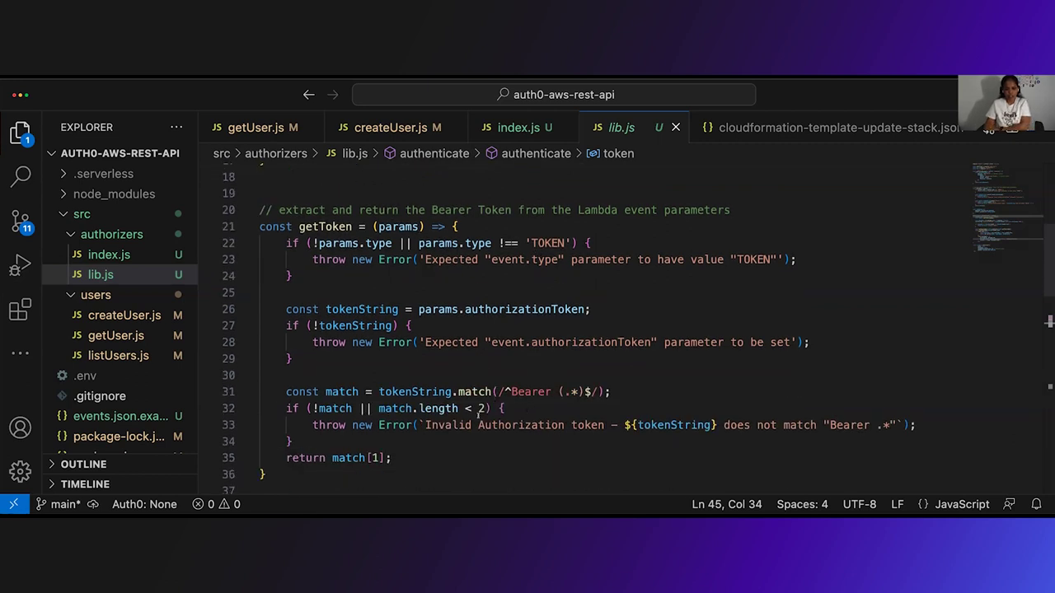
pyautogui.scroll(-3, 461, 412)
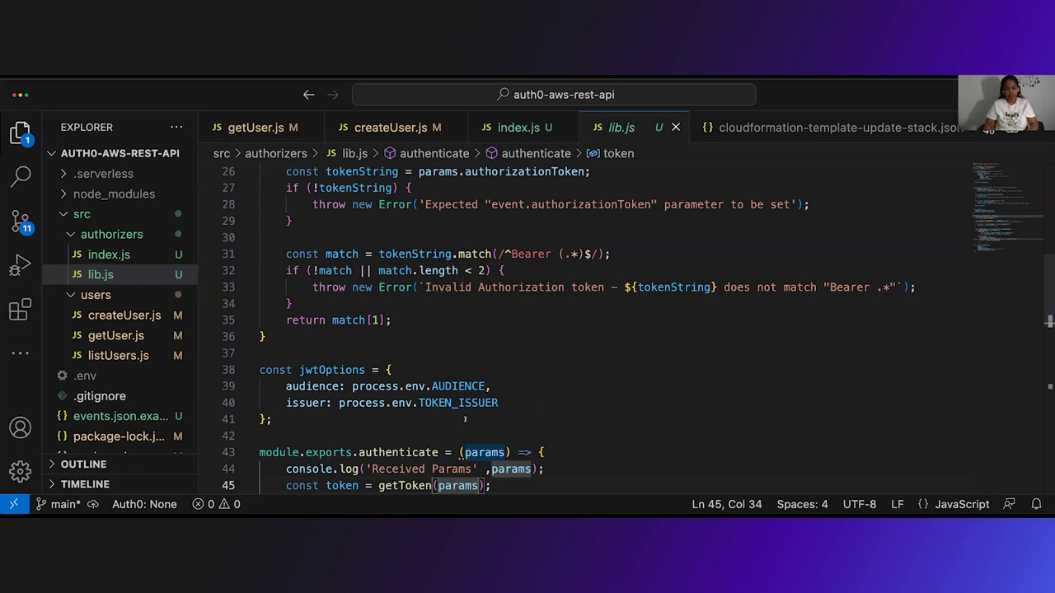
pyautogui.scroll(-8, 403, 435)
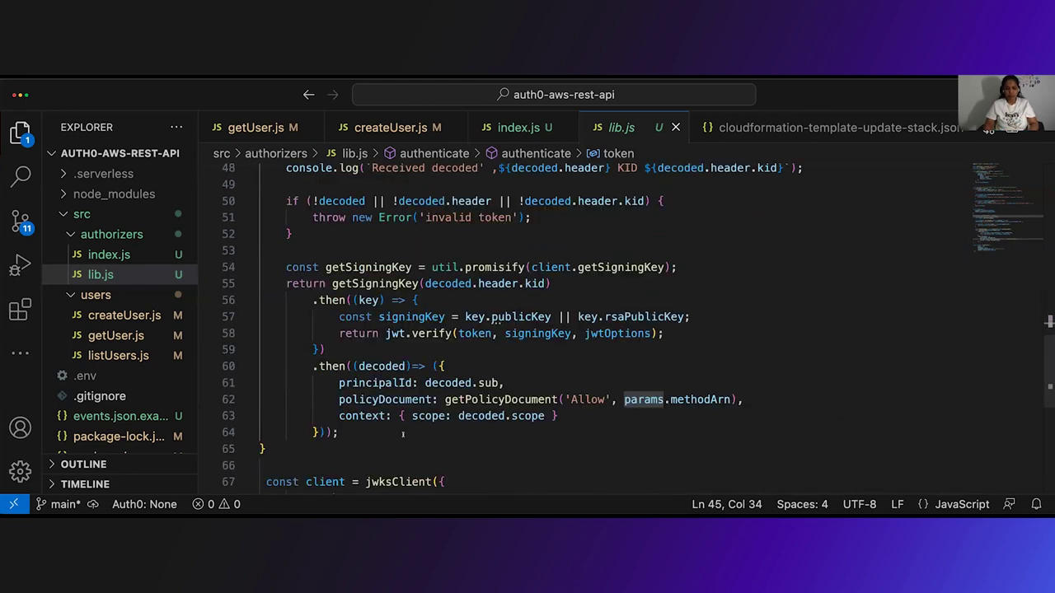
pyautogui.scroll(-3, 408, 398)
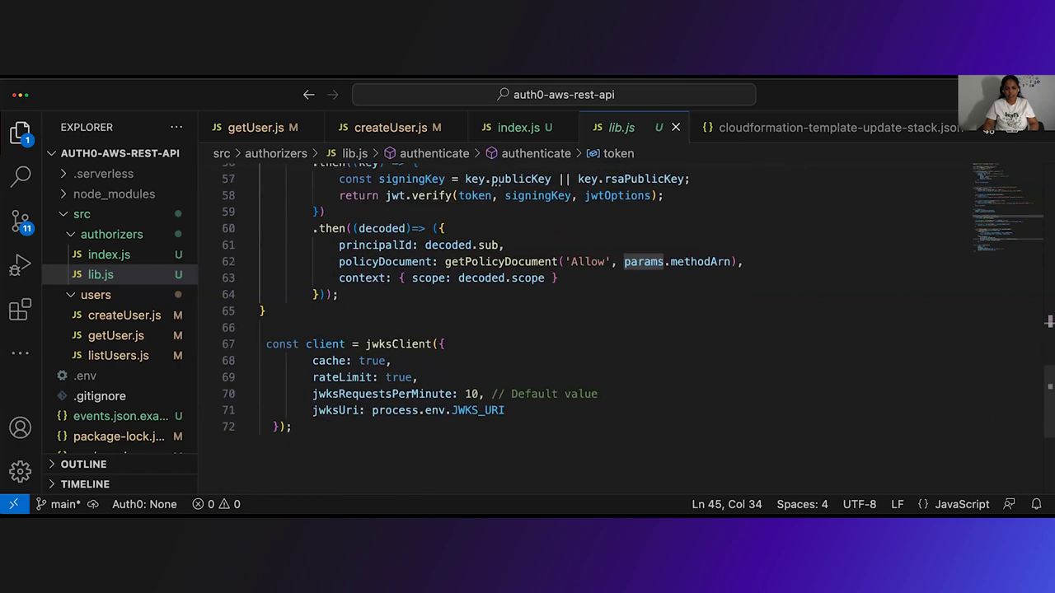
pyautogui.scroll(11, 380, 353)
pyautogui.scroll(2, 380, 353)
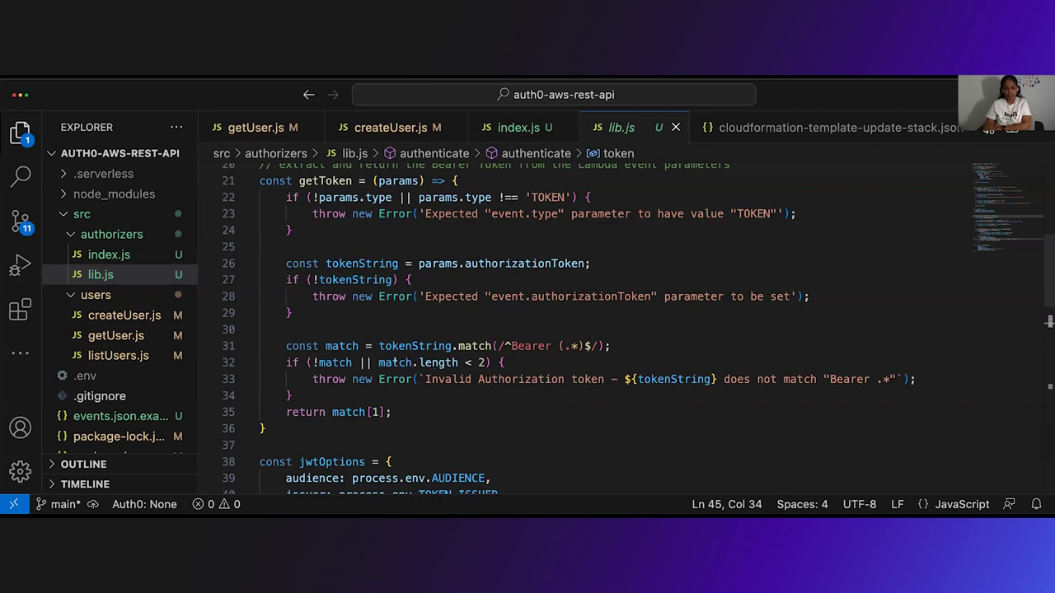
pyautogui.moveTo(426, 296); pyautogui.dragTo(571, 296)
pyautogui.click(505, 346)
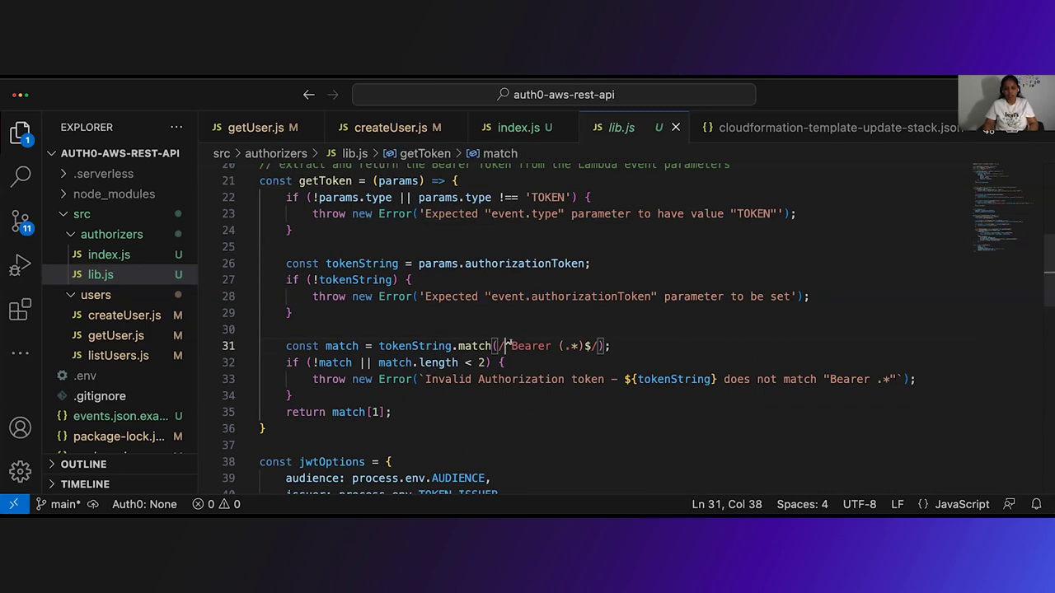
pyautogui.scroll(3, 508, 343)
pyautogui.scroll(2, 511, 340)
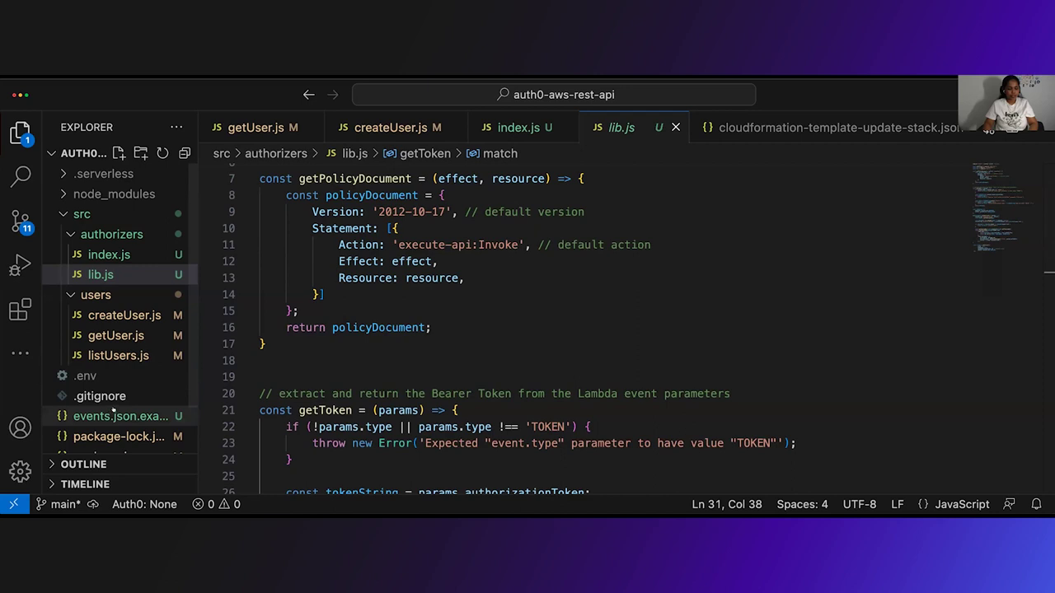
# Switch to API Gateway in the browser and open the prod-auth0-aws-rest-api API to view its resources
pyautogui.press('super+Tab')
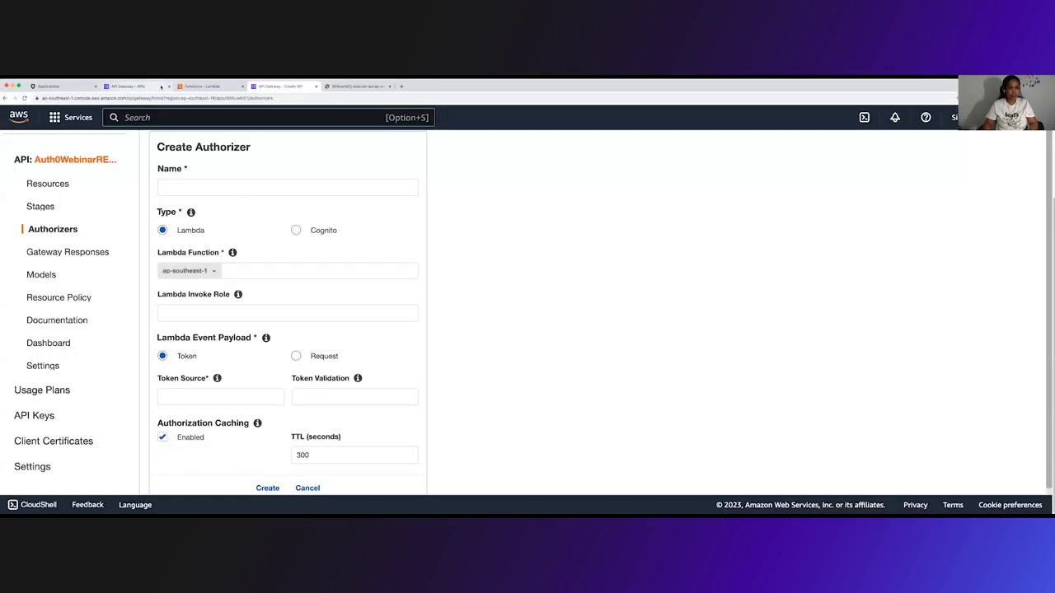
pyautogui.click(127, 86)
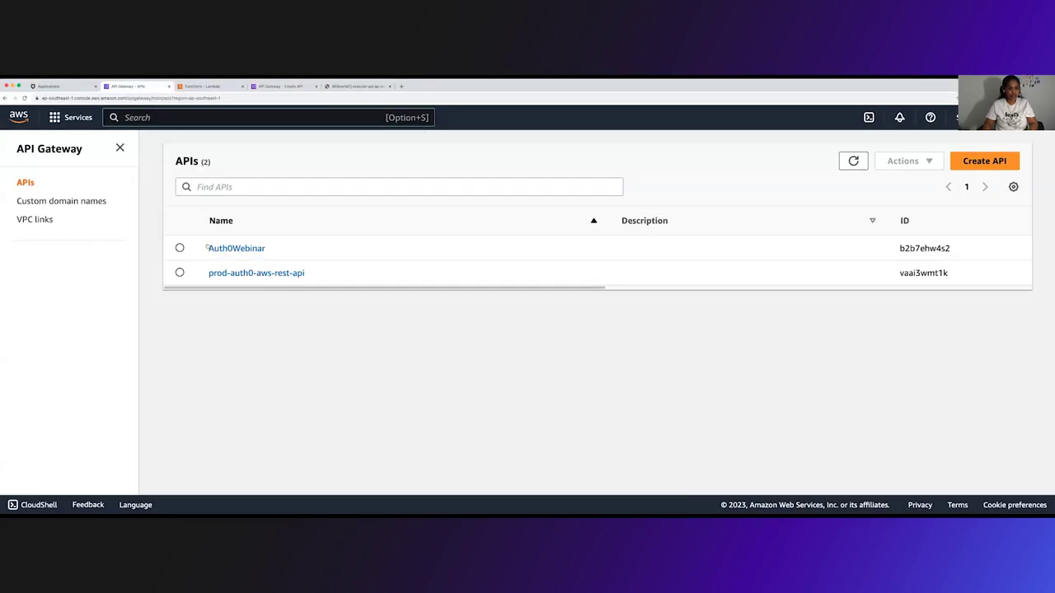
pyautogui.click(247, 273)
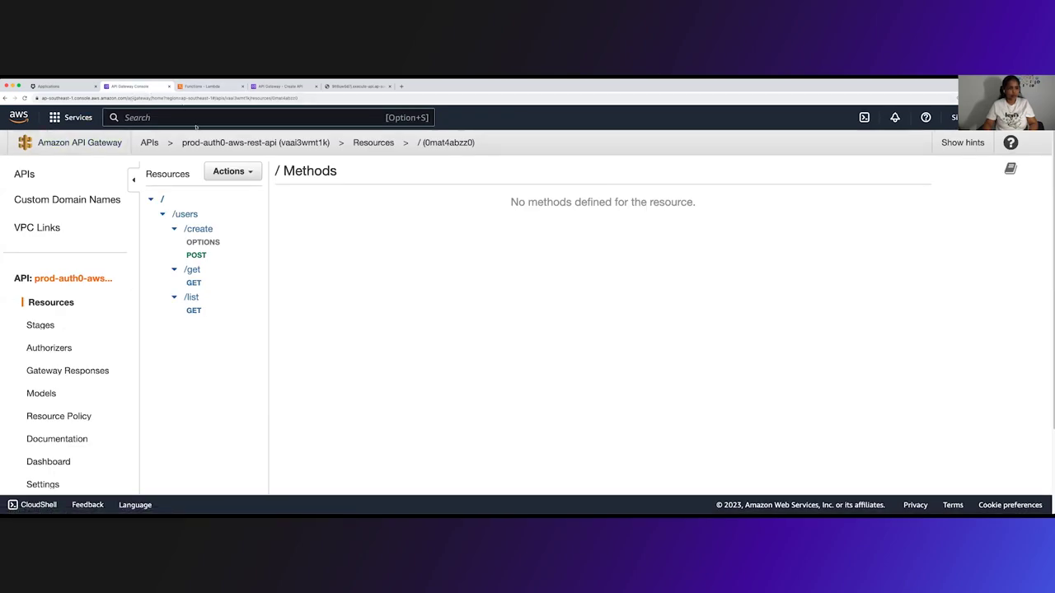
# Open the auth0-aws-rest-api-prod-auth function in the Lambda console and review its code details and environment variables
pyautogui.click(203, 85)
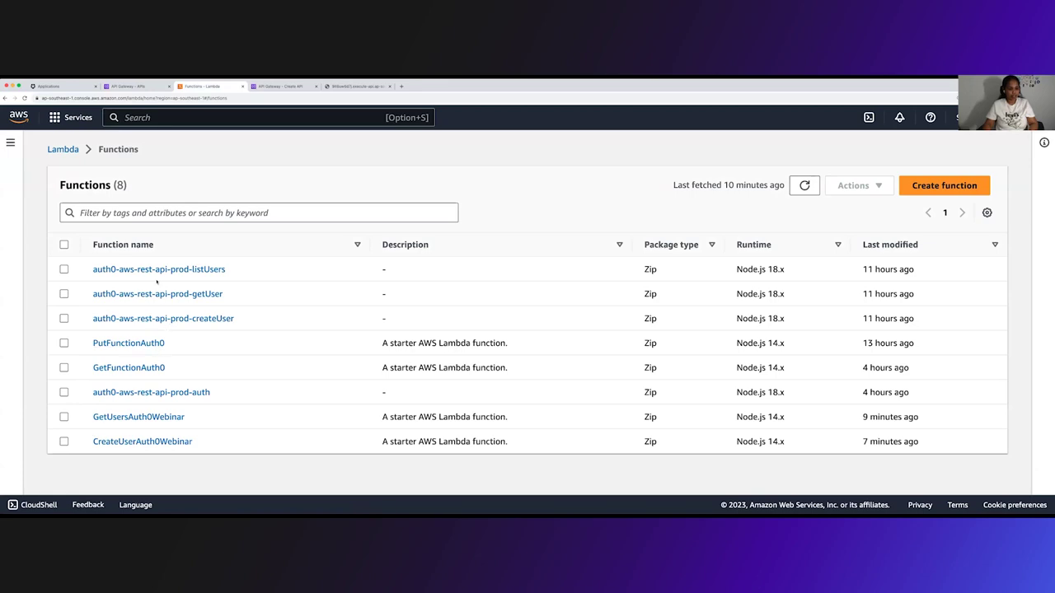
pyautogui.click(169, 394)
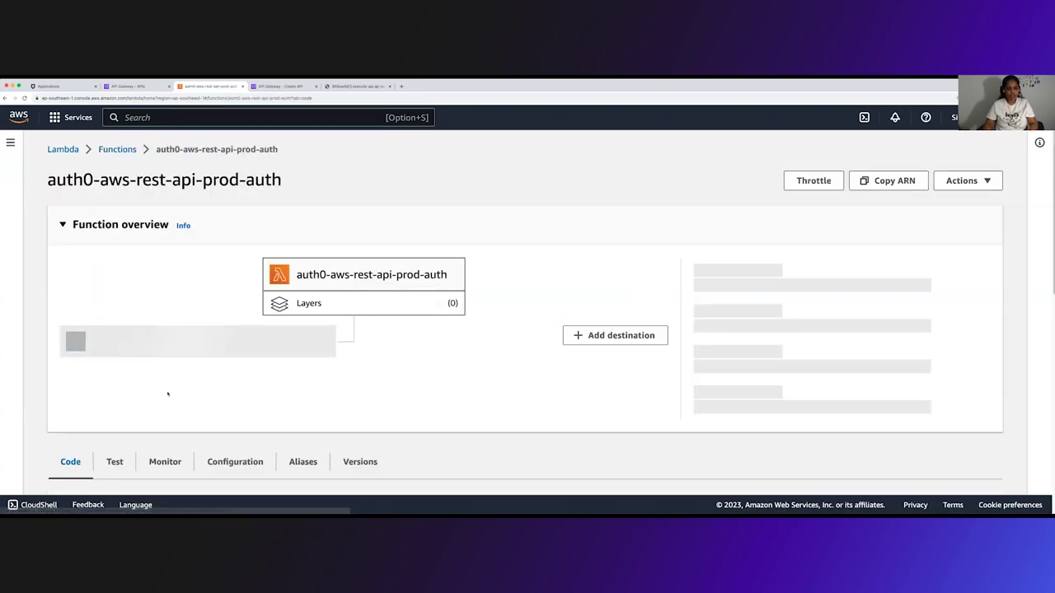
pyautogui.scroll(-10, 187, 408)
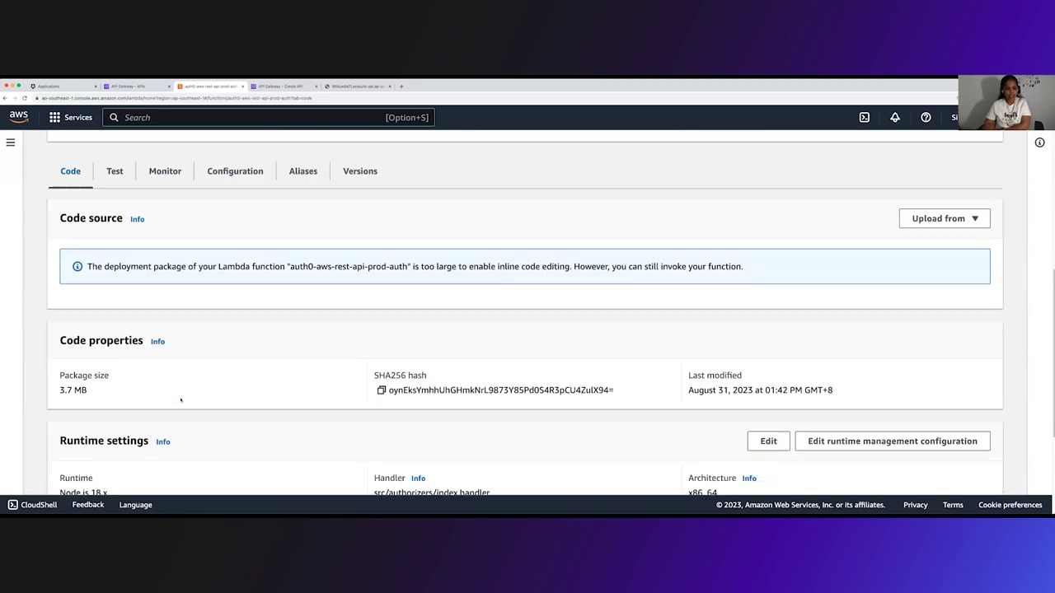
pyautogui.scroll(-2, 181, 398)
pyautogui.scroll(8, 180, 400)
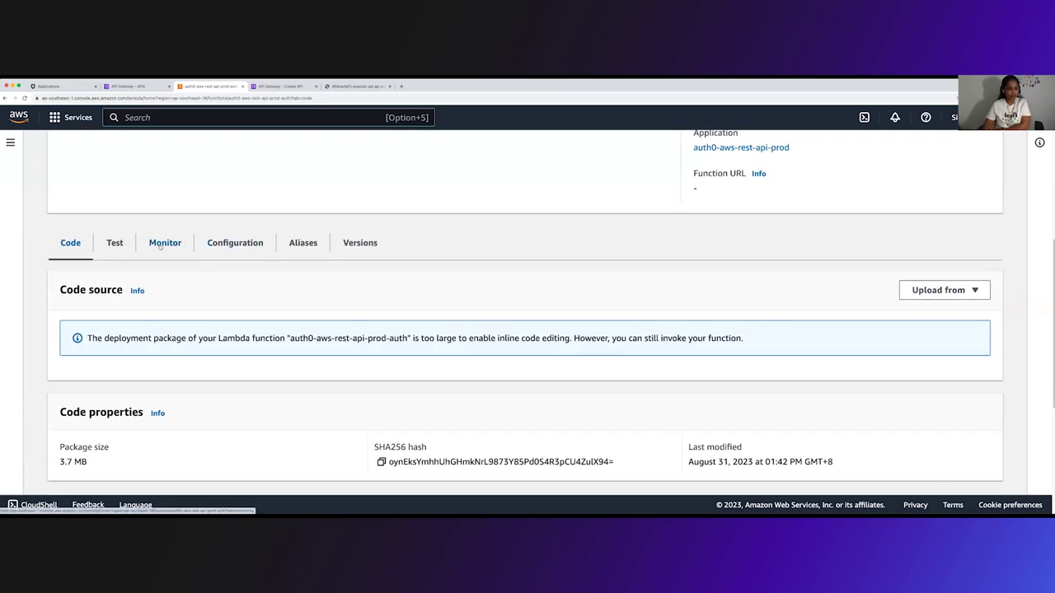
pyautogui.click(235, 243)
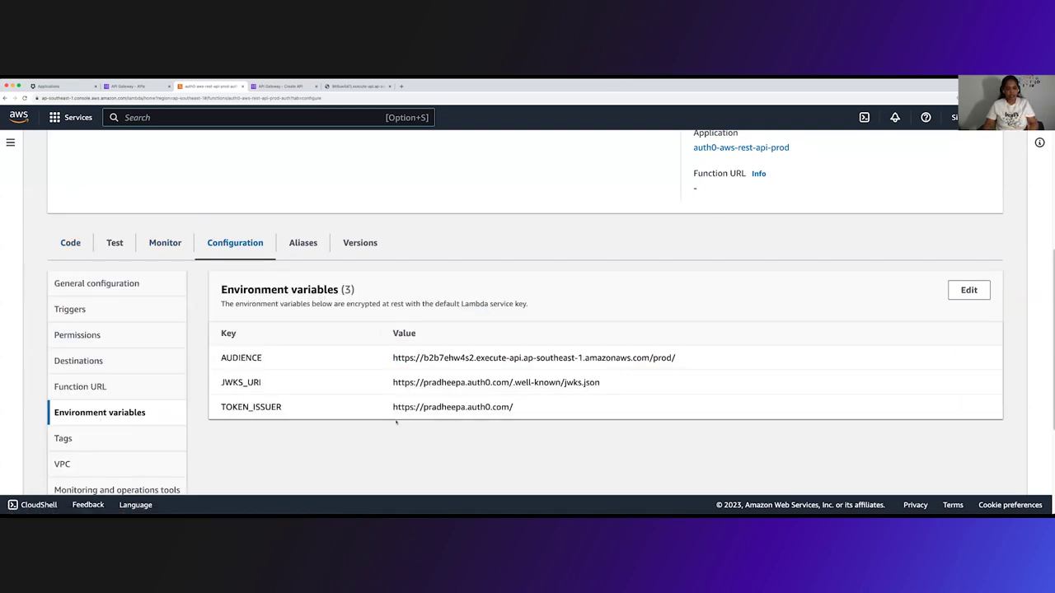
pyautogui.scroll(-1, 388, 421)
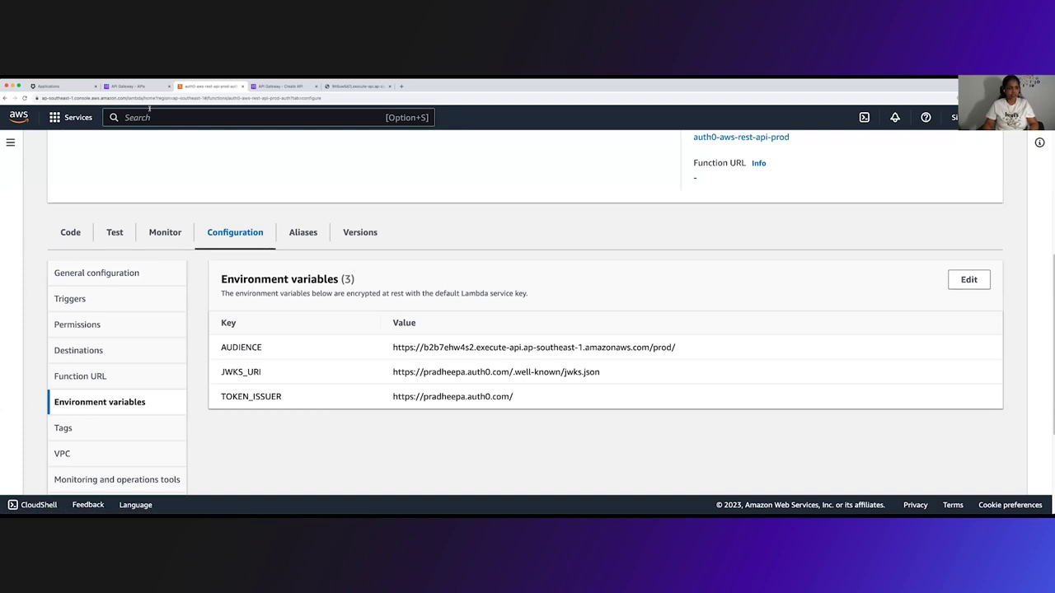
# Switch to the Auth0 dashboard, look over the activity and applications pages, and open the list of APIs
pyautogui.click(50, 87)
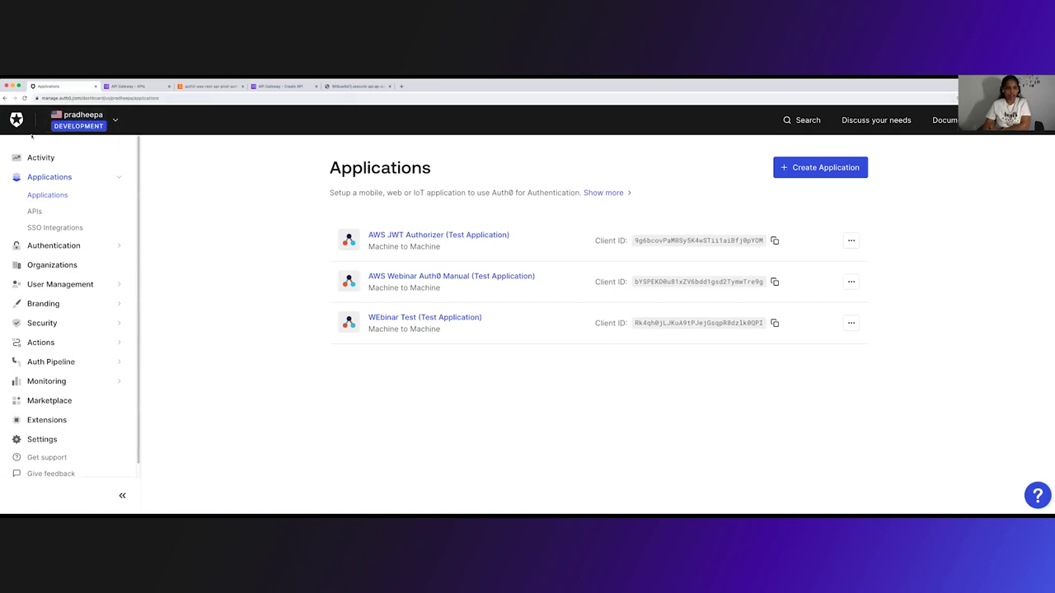
pyautogui.click(46, 158)
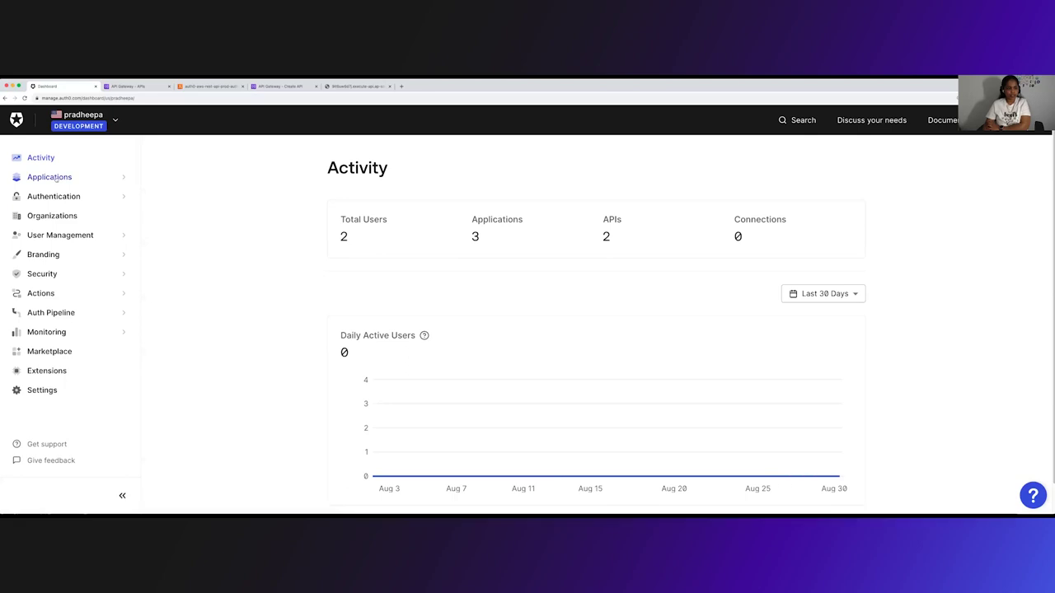
pyautogui.click(50, 178)
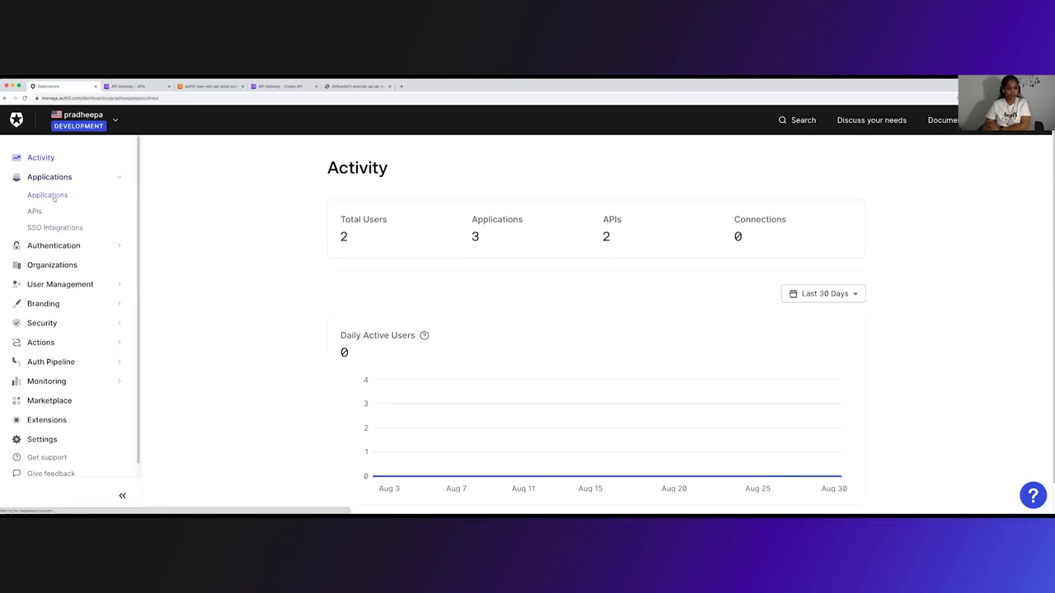
pyautogui.click(51, 195)
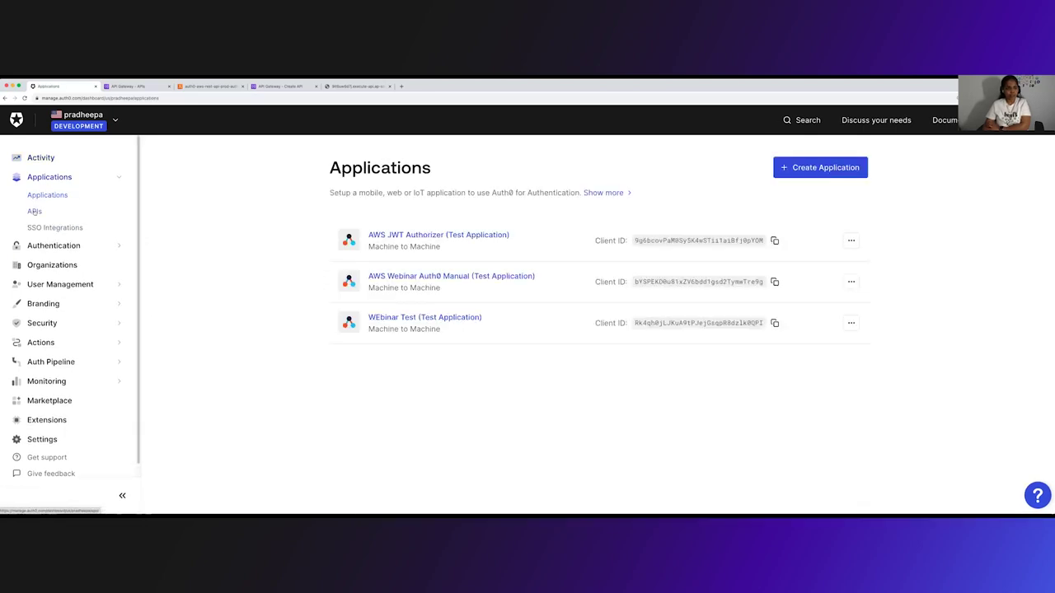
pyautogui.click(34, 211)
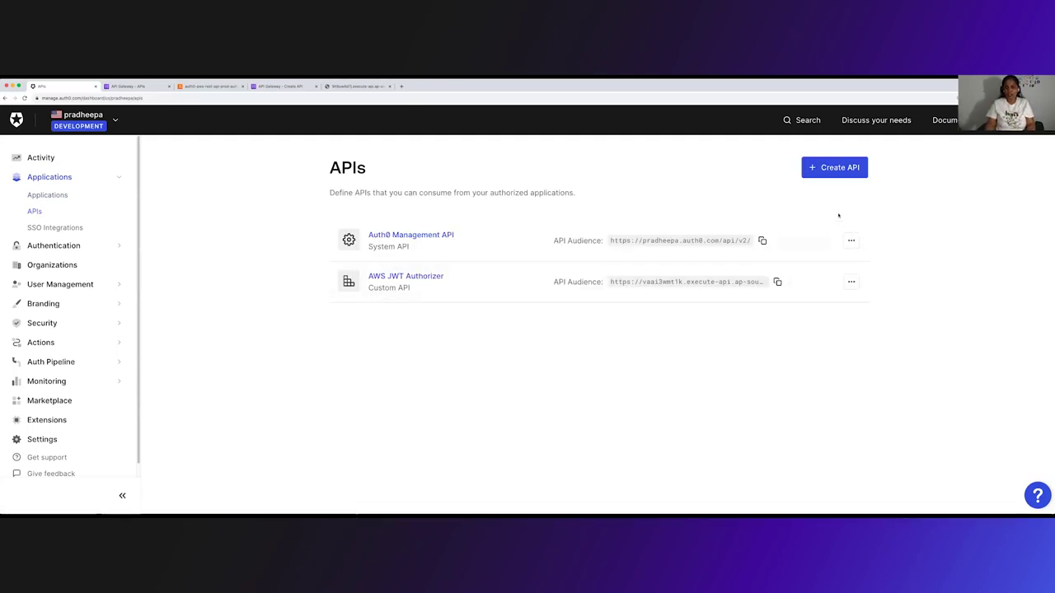
# Start a new API in Auth0 and name it Auth0WebinarAPI
pyautogui.click(828, 173)
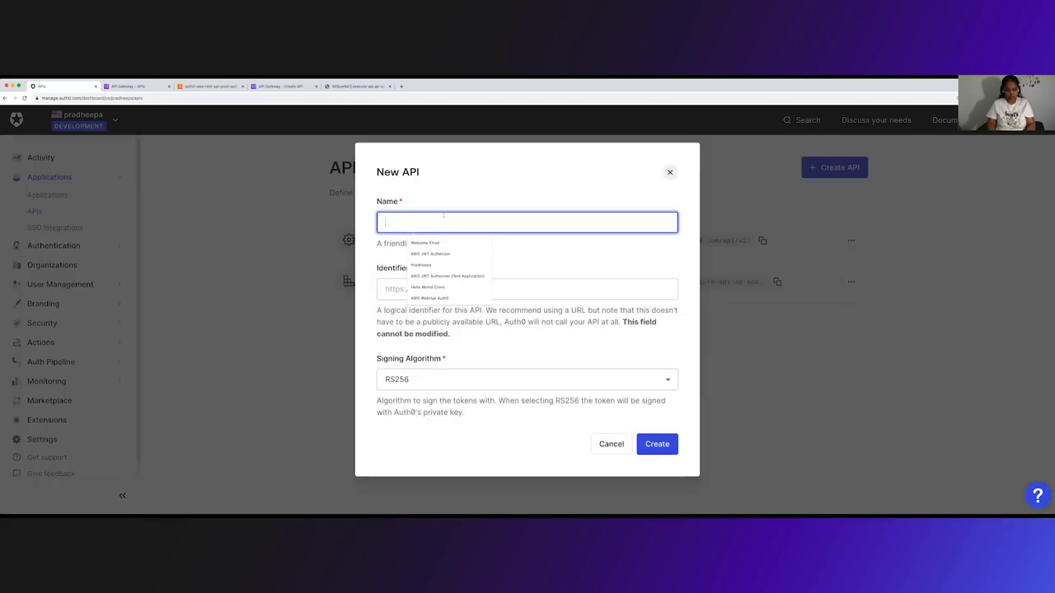
pyautogui.write('Auth0WEb')
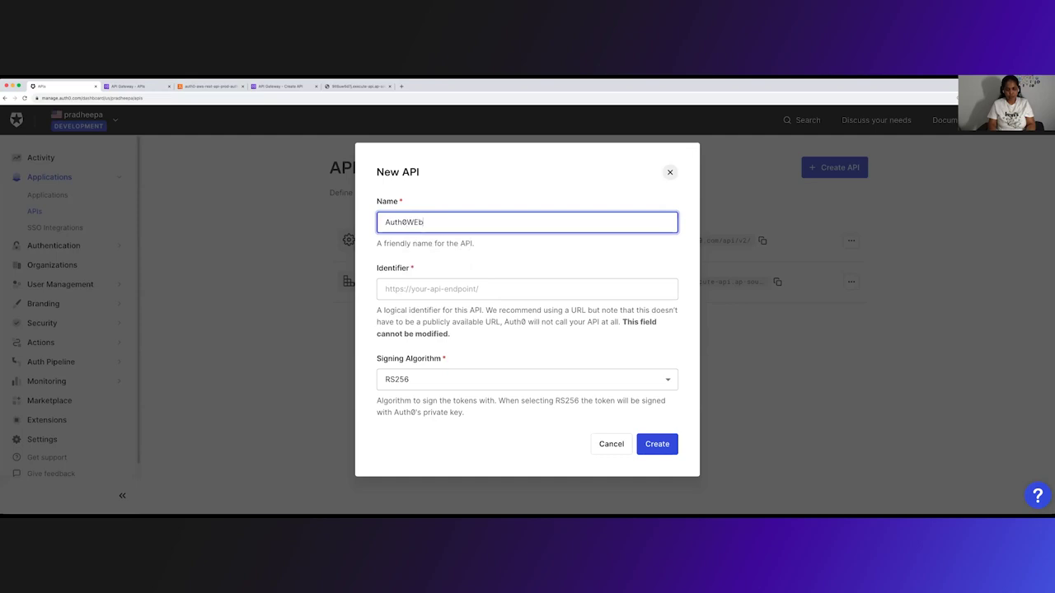
pyautogui.press('BackSpace')
pyautogui.press('BackSpace')
pyautogui.write('ebinarAPI')
pyautogui.click(409, 289)
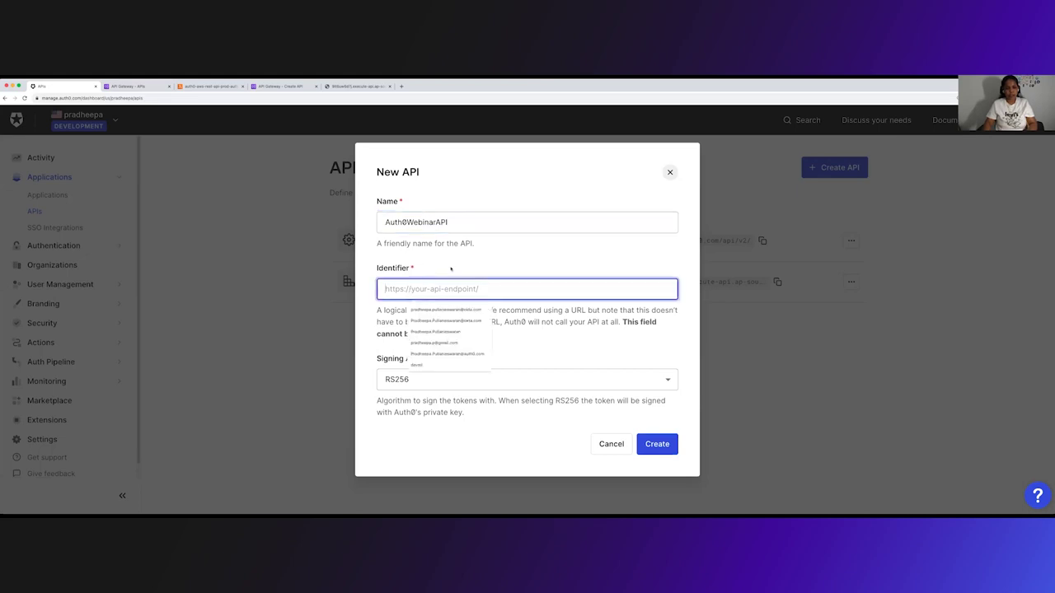
pyautogui.click(354, 86)
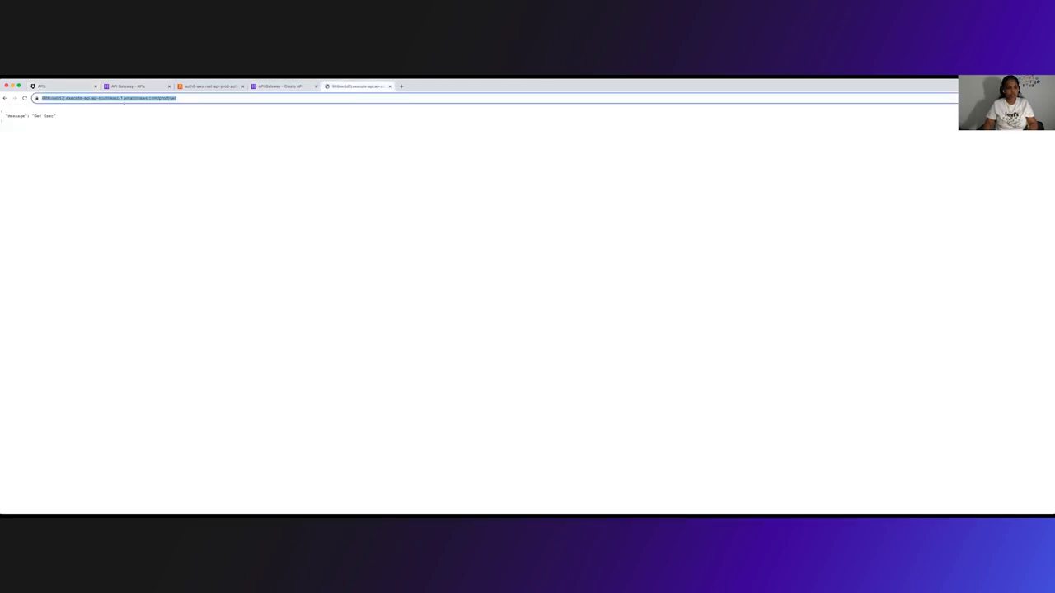
pyautogui.click(59, 86)
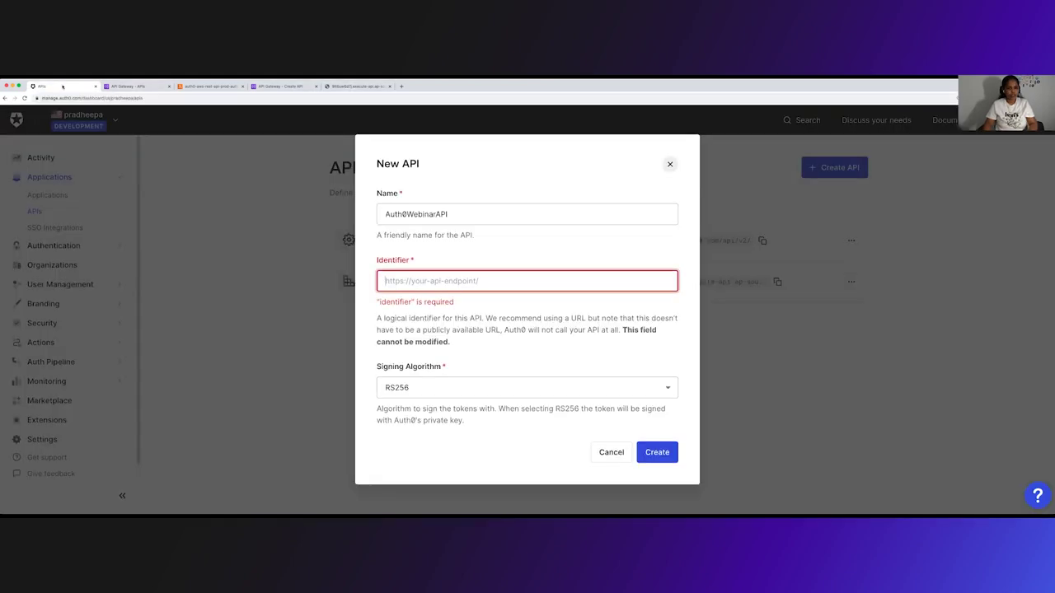
pyautogui.click(409, 279)
pyautogui.write('https://9it6uw6d7j.execute-api.ap-southeast-1.amazonaws.com/prod/')
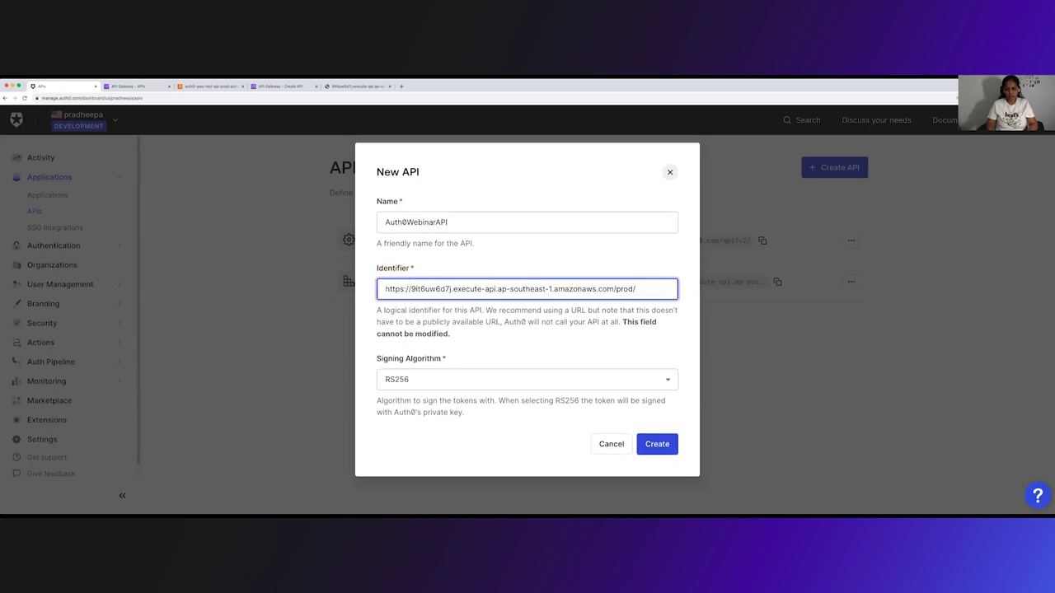
pyautogui.press('BackSpace')
pyautogui.press('BackSpace')
pyautogui.press('BackSpace')
pyautogui.press('BackSpace')
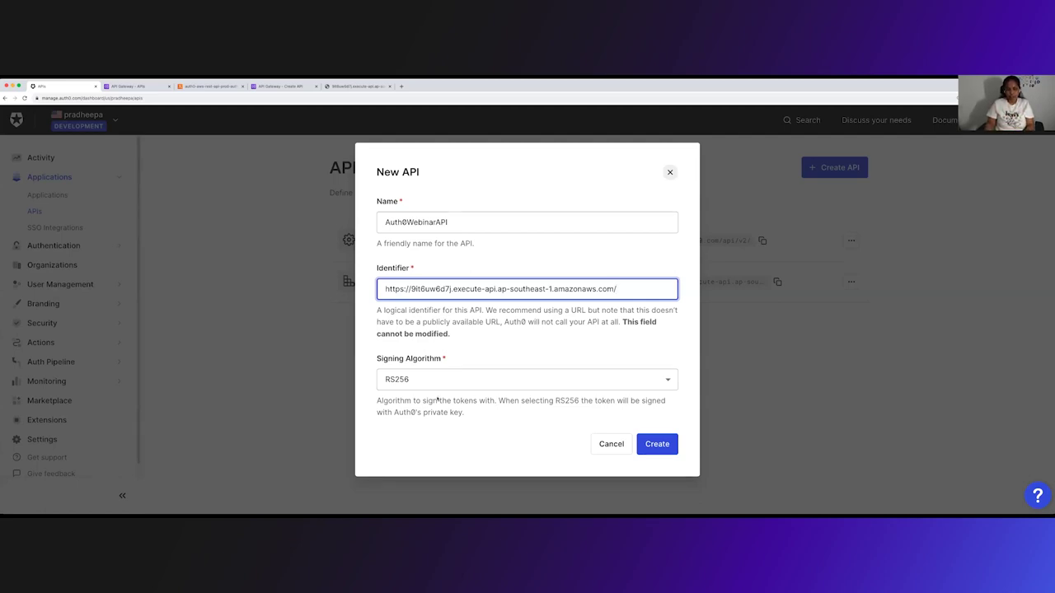
pyautogui.click(656, 445)
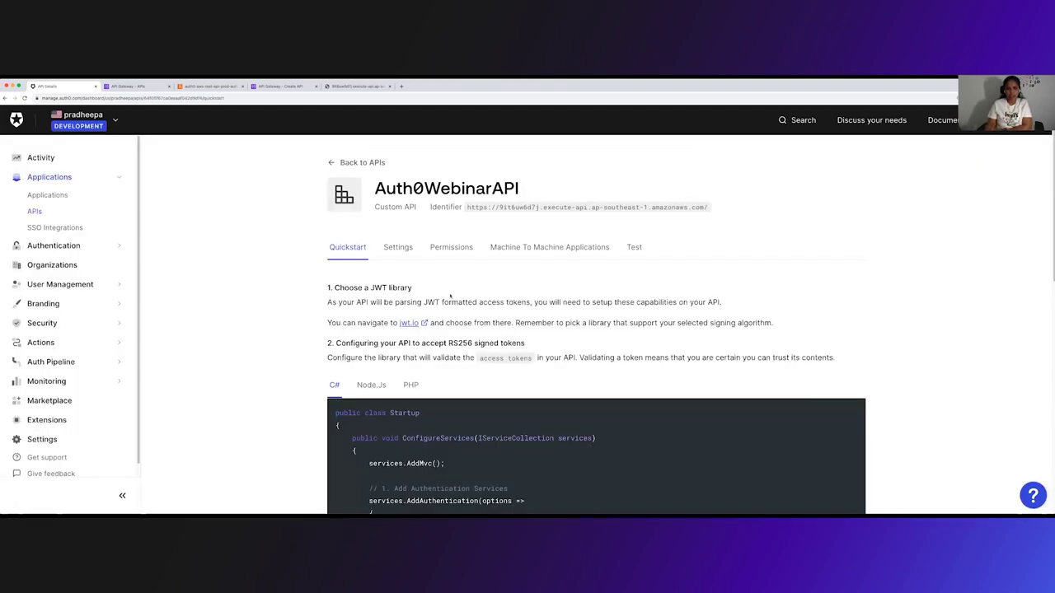
# Review the Auth0WebinarAPI settings, including the general, token and RBAC sections
pyautogui.click(396, 249)
pyautogui.scroll(-4, 440, 379)
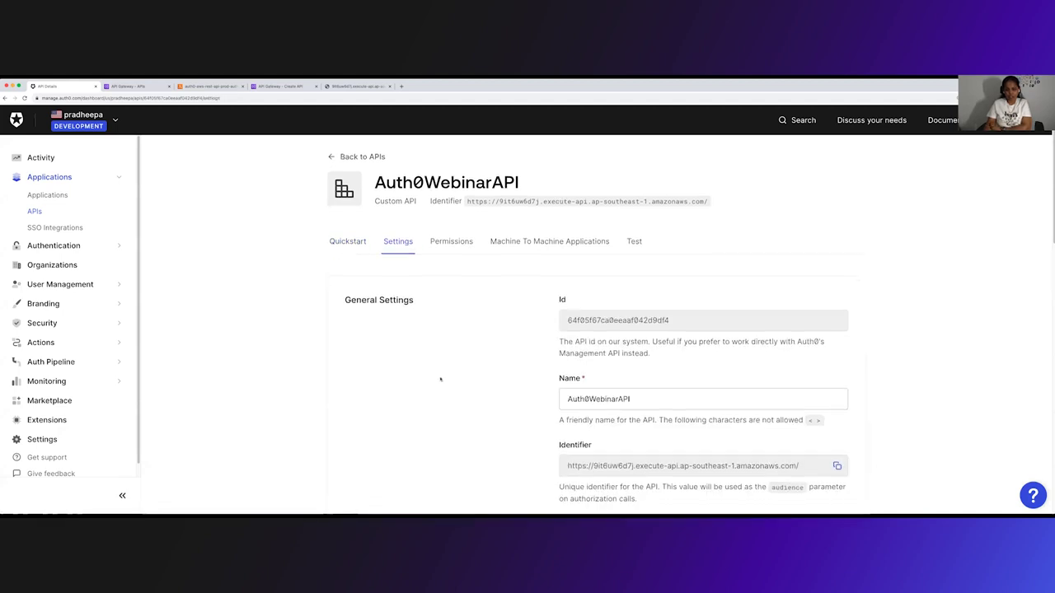
pyautogui.scroll(-3, 427, 377)
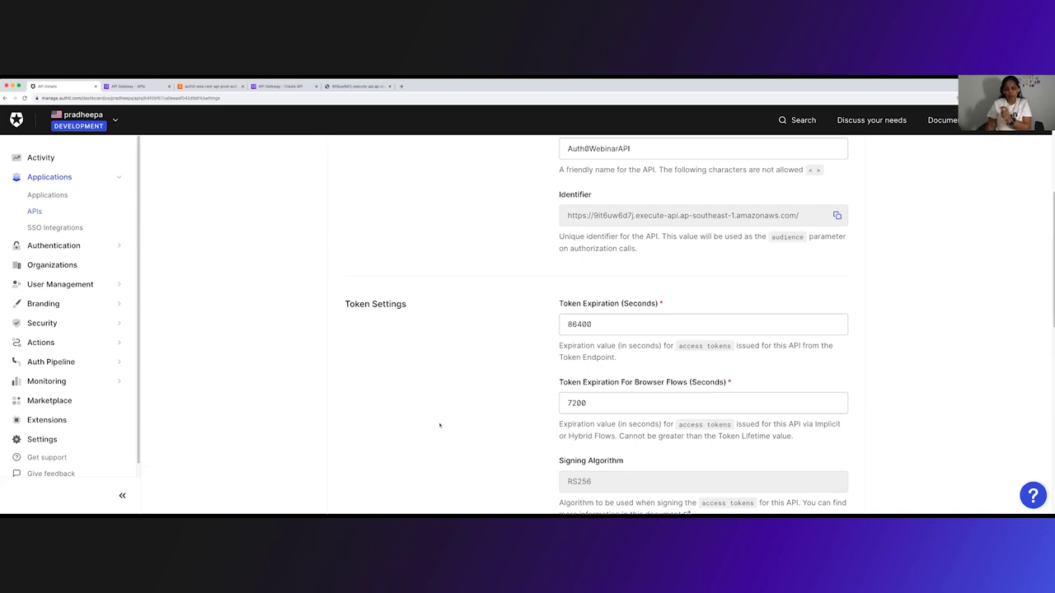
pyautogui.scroll(-3, 440, 426)
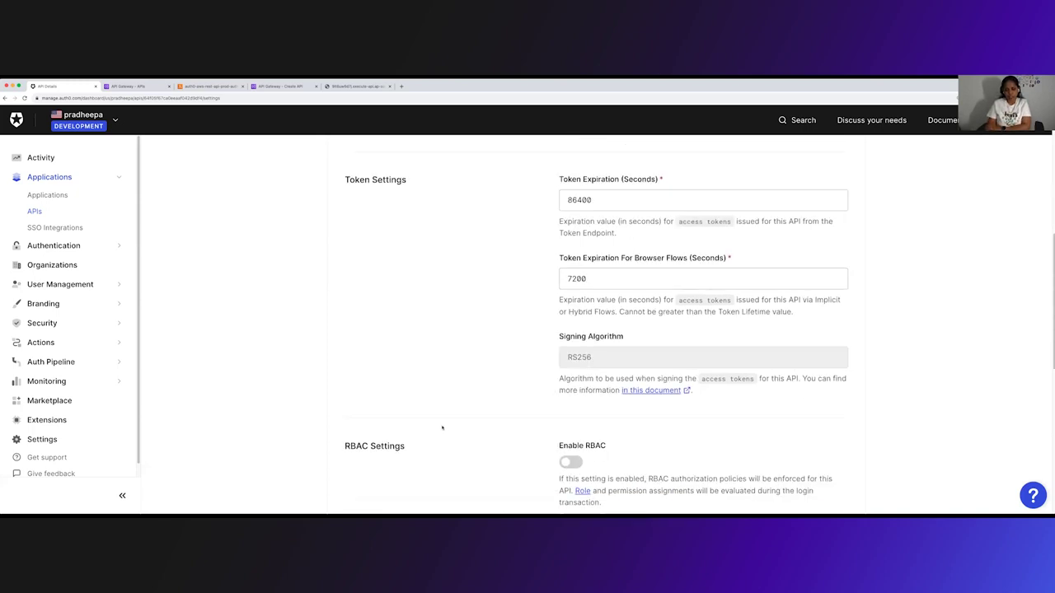
pyautogui.scroll(-8, 442, 428)
pyautogui.scroll(11, 442, 428)
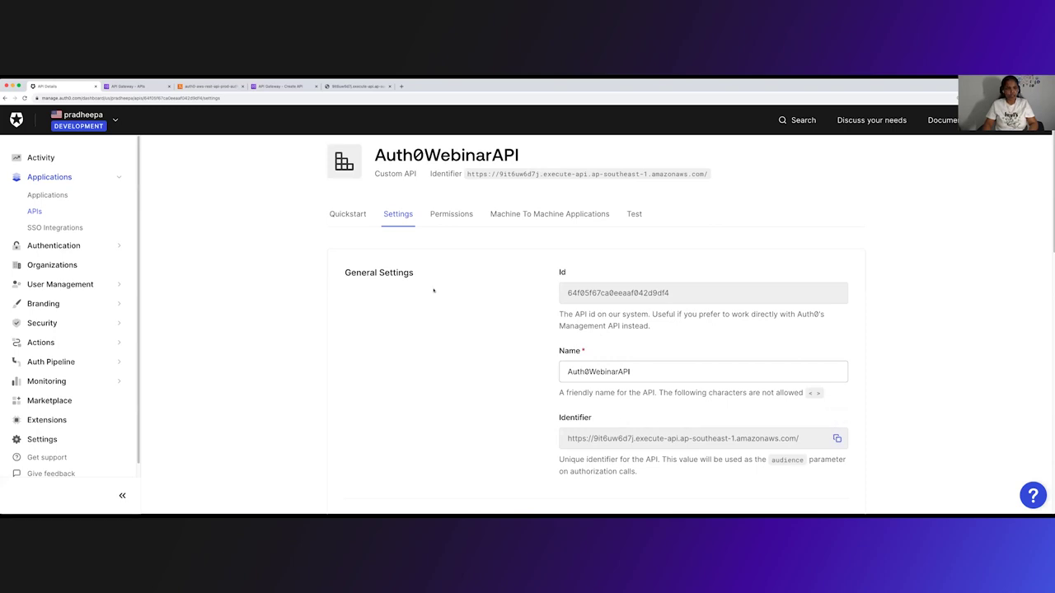
pyautogui.click(189, 85)
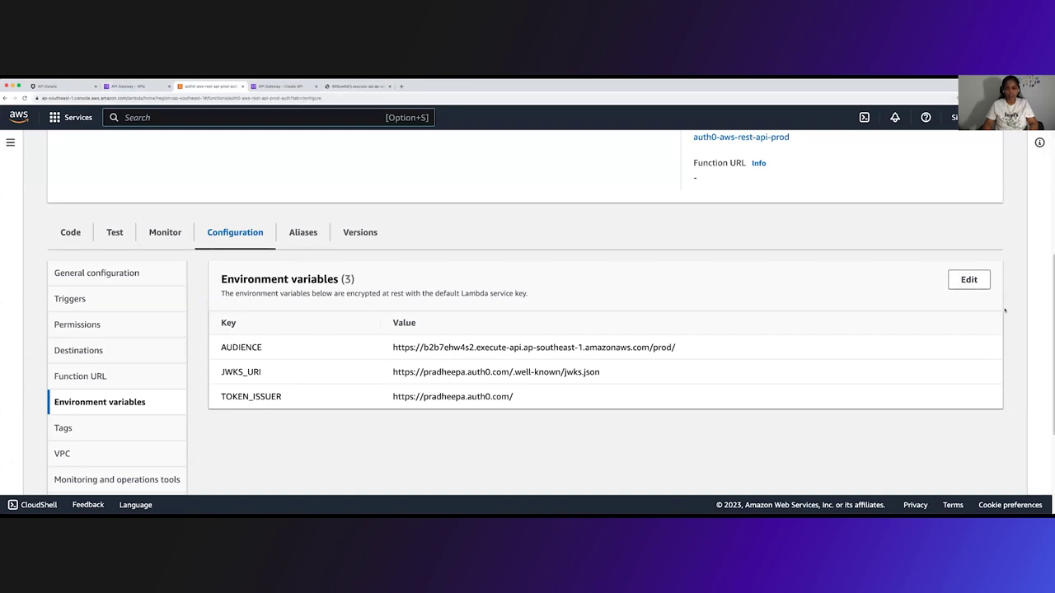
pyautogui.click(968, 279)
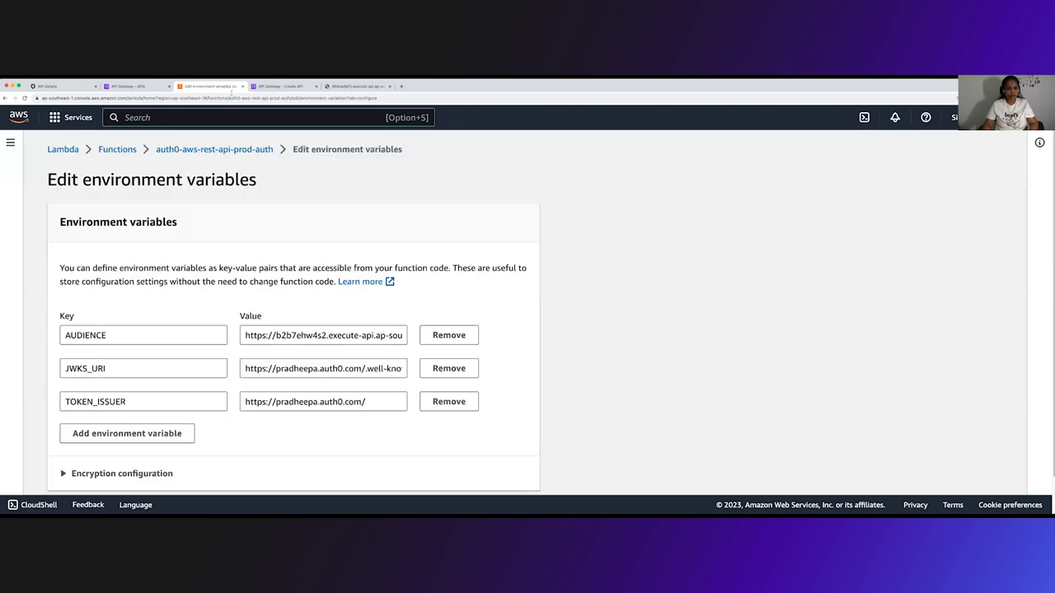
pyautogui.press('super+9')
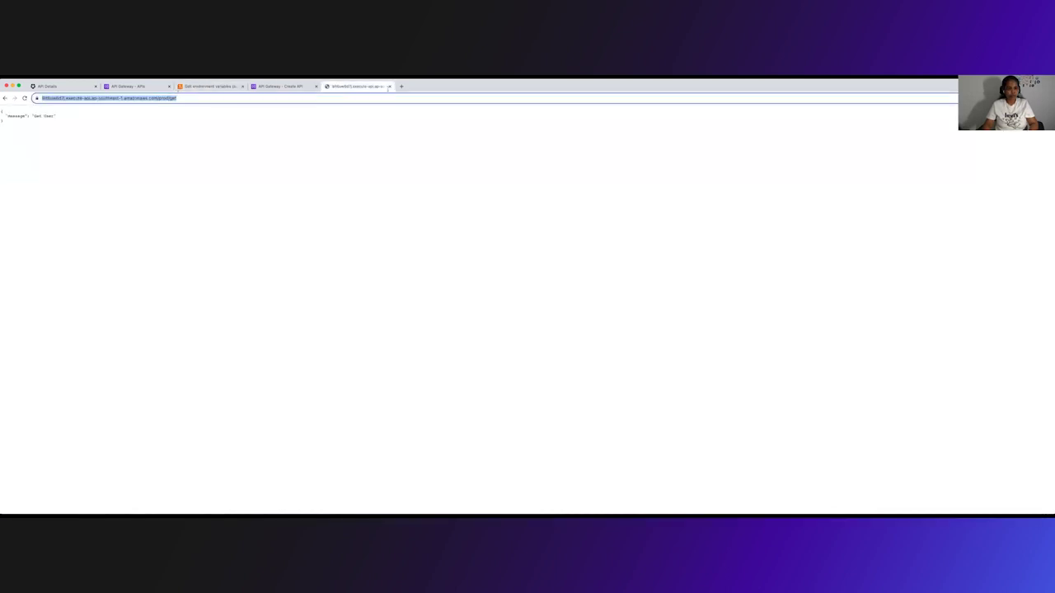
pyautogui.click(51, 86)
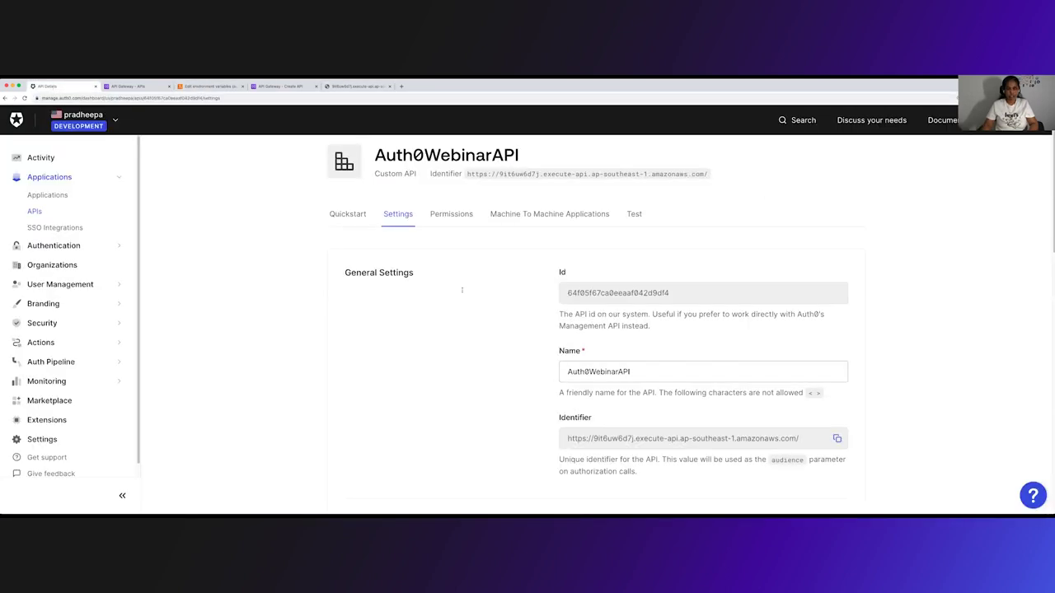
pyautogui.click(837, 438)
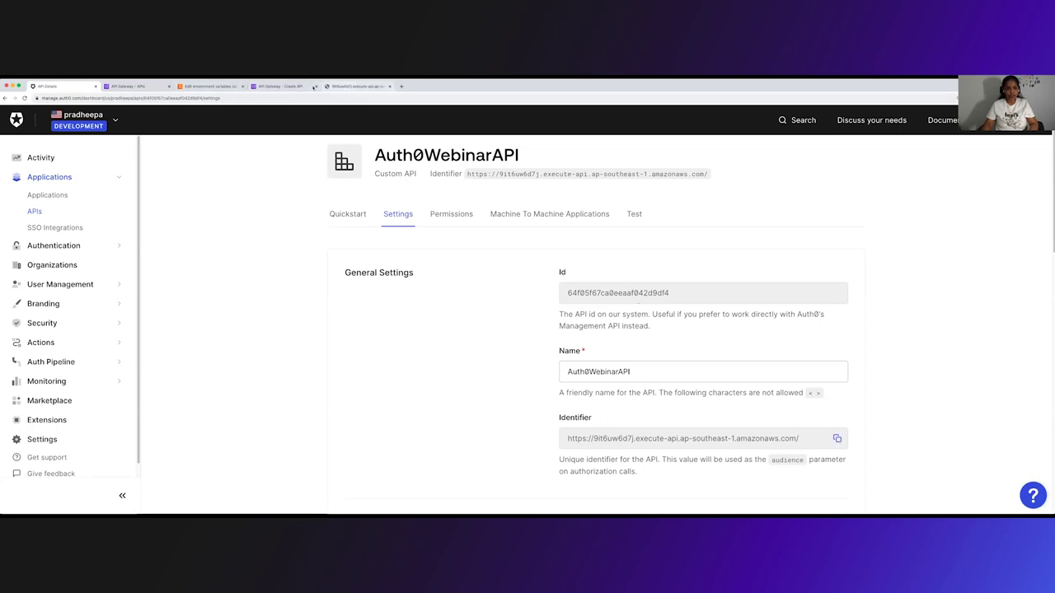
pyautogui.click(210, 86)
pyautogui.click(301, 335)
pyautogui.tripleClick(300, 335)
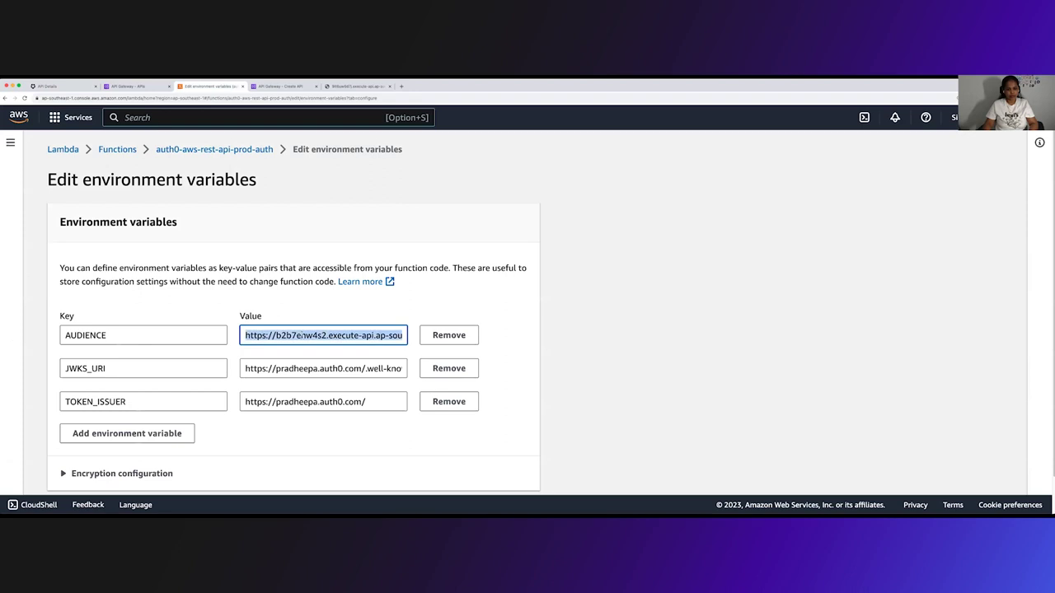
pyautogui.press('super+v')
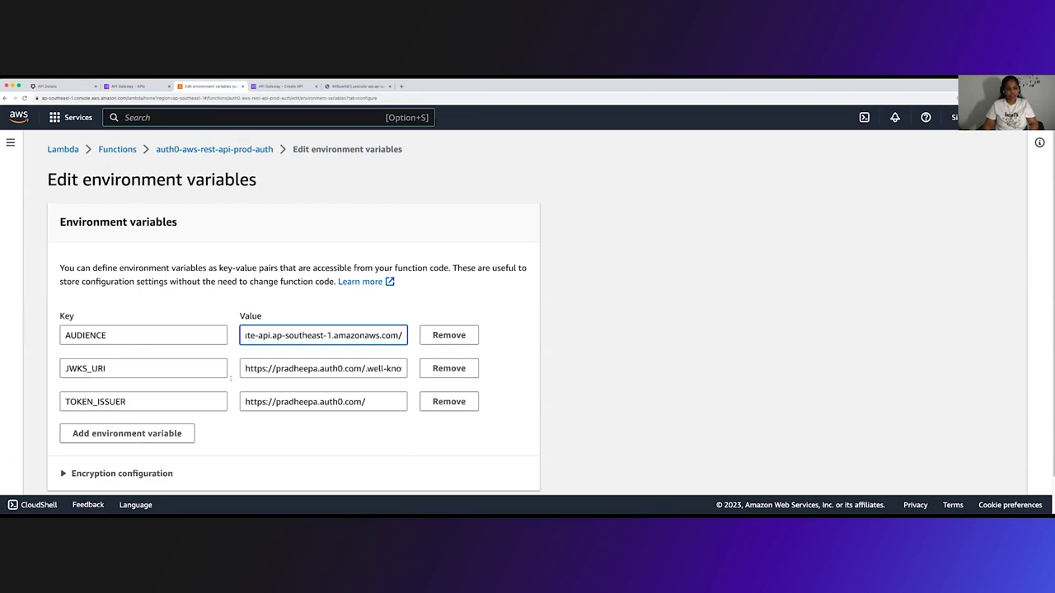
# Copy the JWKS_URI value and open that address in a new browser tab to examine the tenant's JSON web key set
pyautogui.press('Tab')
pyautogui.press('Tab')
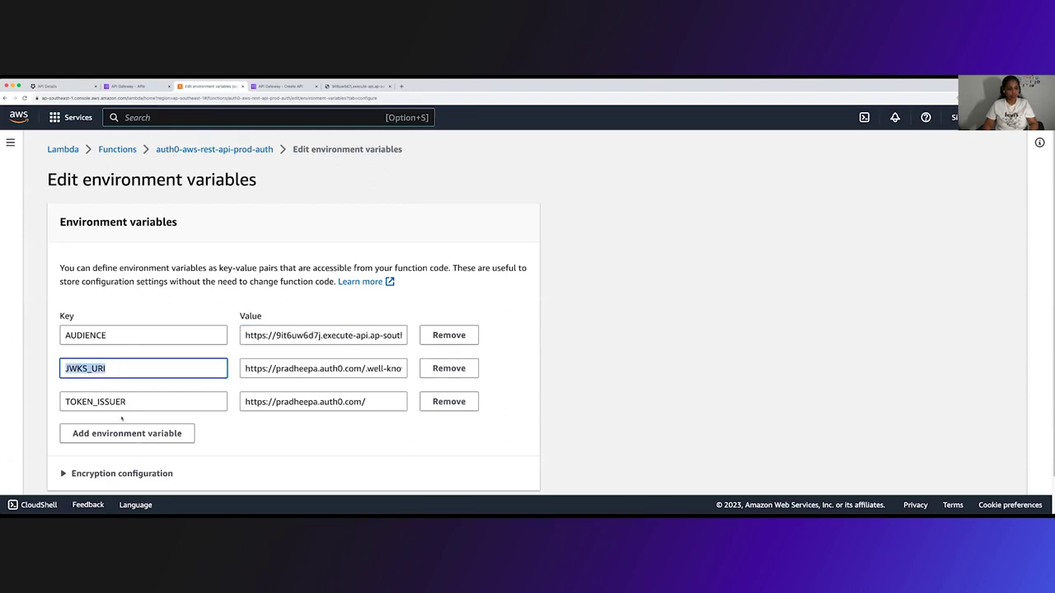
pyautogui.click(121, 402)
pyautogui.doubleClick(121, 402)
pyautogui.doubleClick(297, 368)
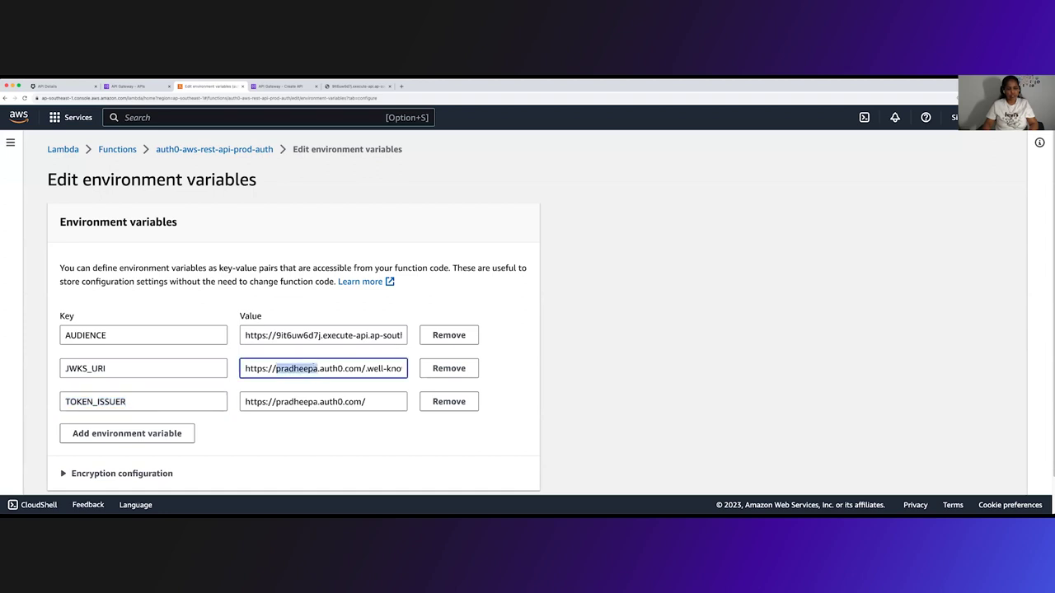
pyautogui.press('Right')
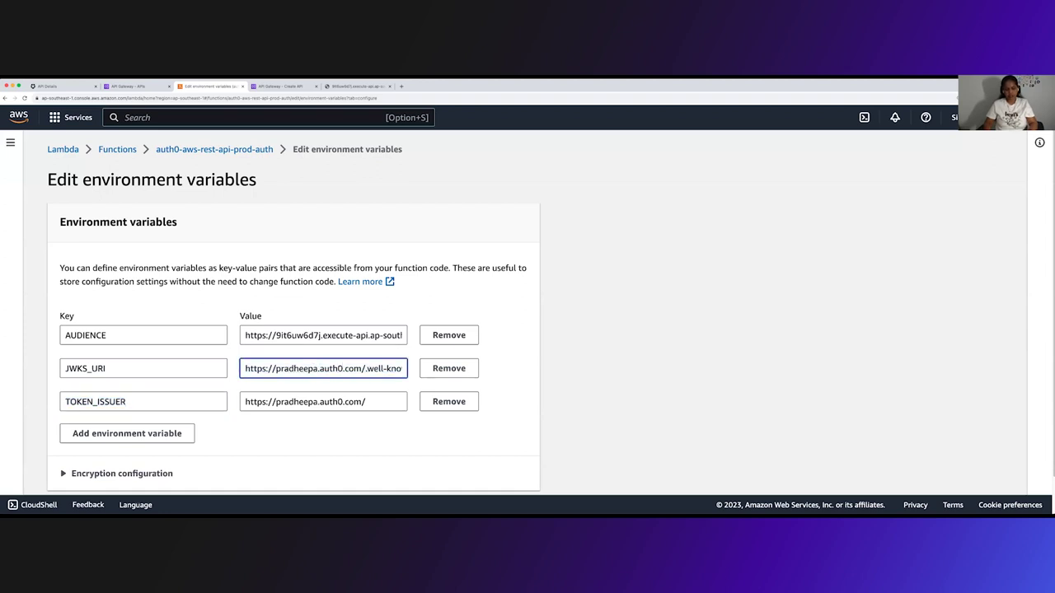
pyautogui.doubleClick(297, 369)
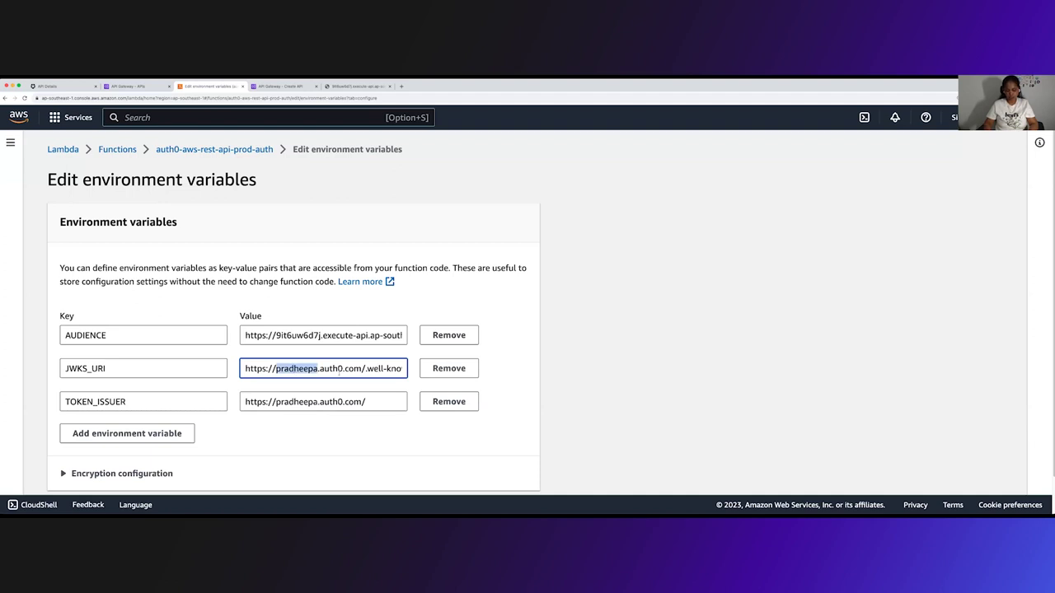
pyautogui.press('Right')
pyautogui.press('super+a')
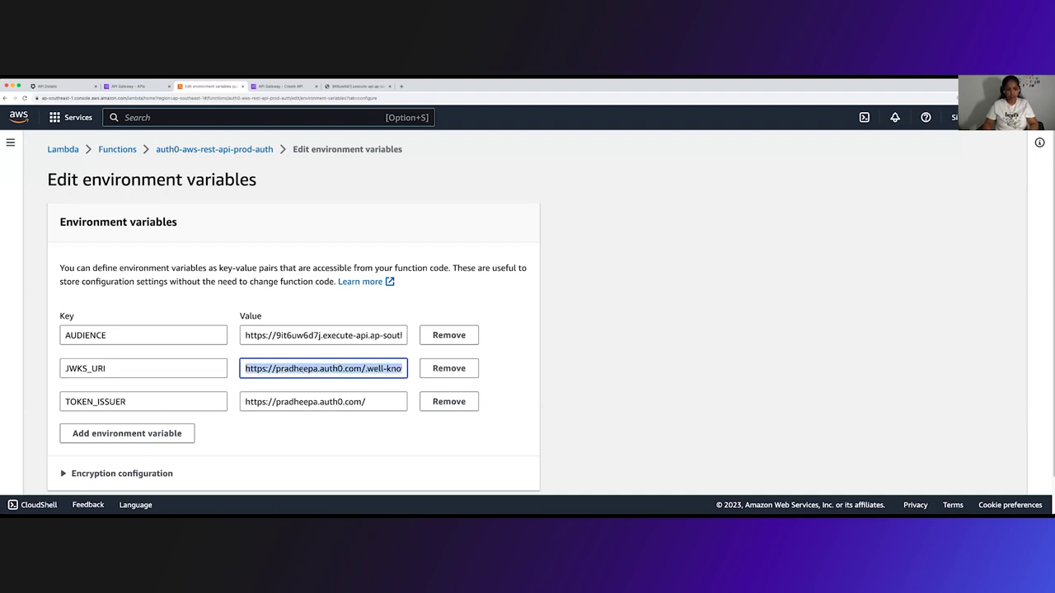
pyautogui.click(402, 86)
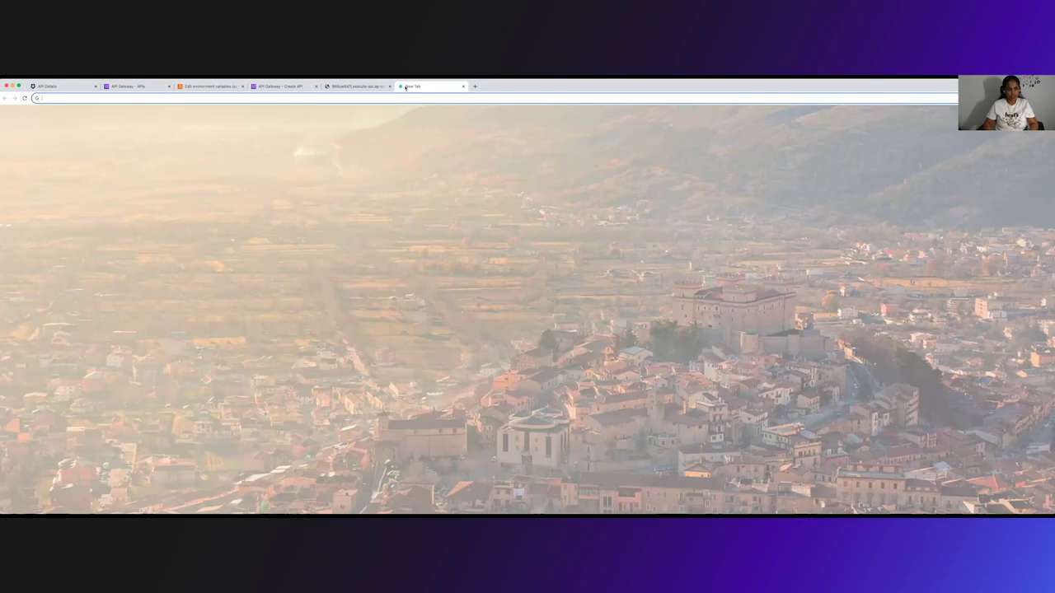
pyautogui.press('super+v')
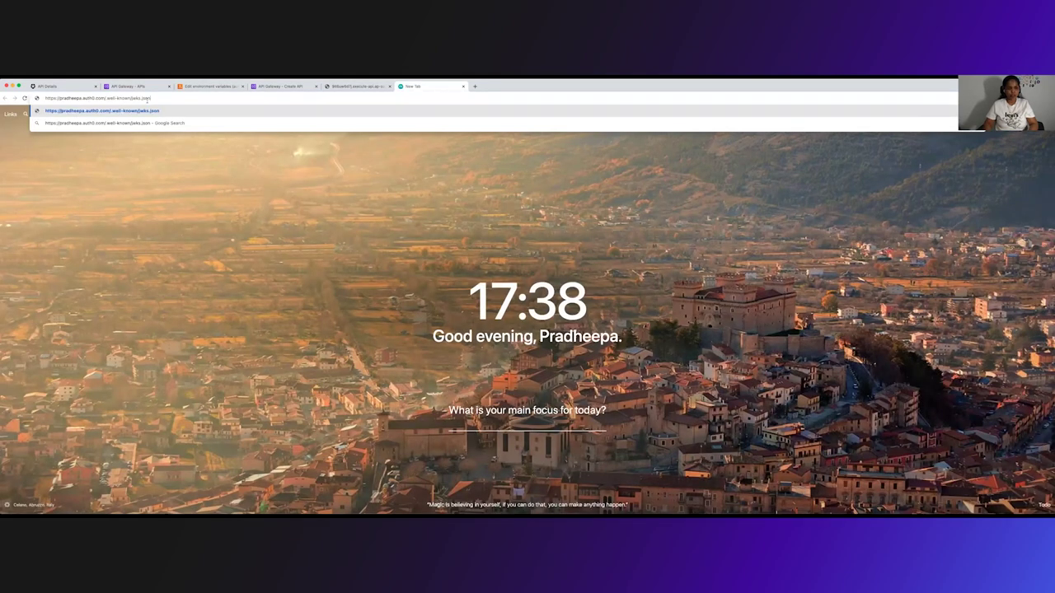
pyautogui.press('Return')
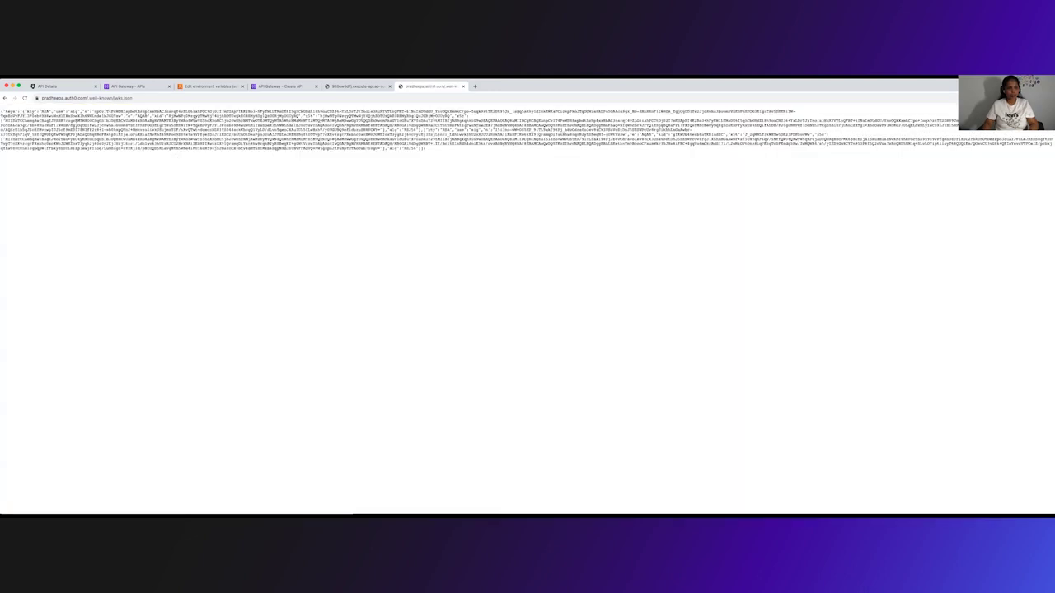
pyautogui.tripleClick(131, 125)
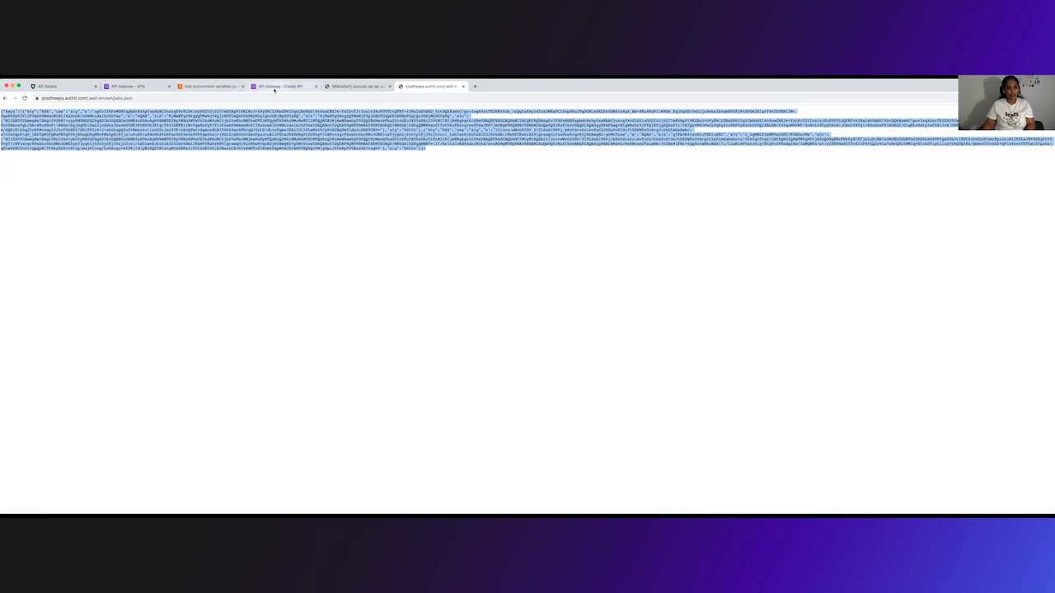
# Return to the Lambda environment variables, check the TOKEN_ISSUER value and save the changes
pyautogui.click(128, 85)
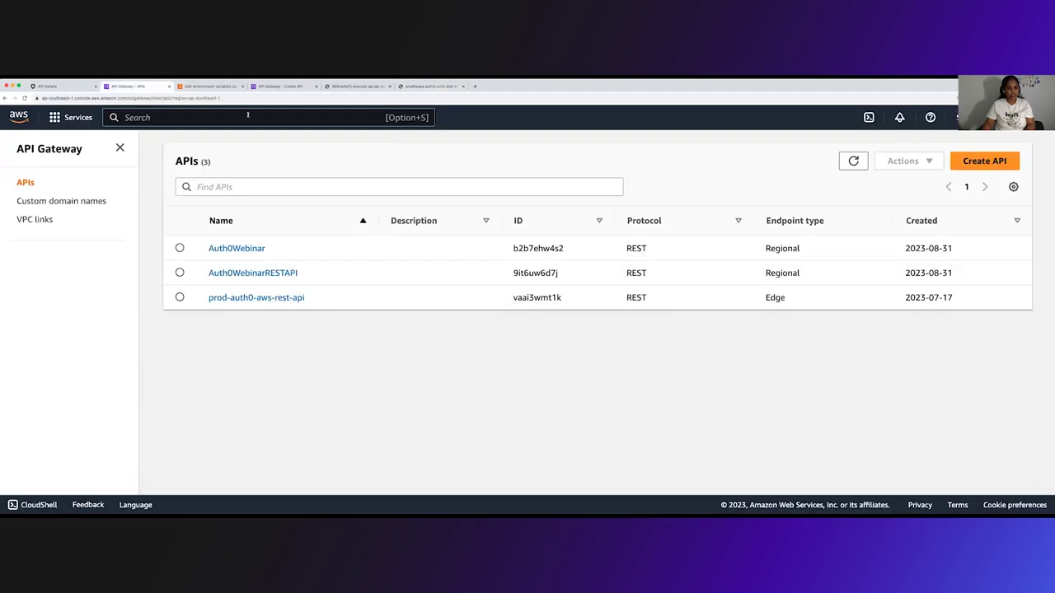
pyautogui.click(283, 87)
pyautogui.click(206, 85)
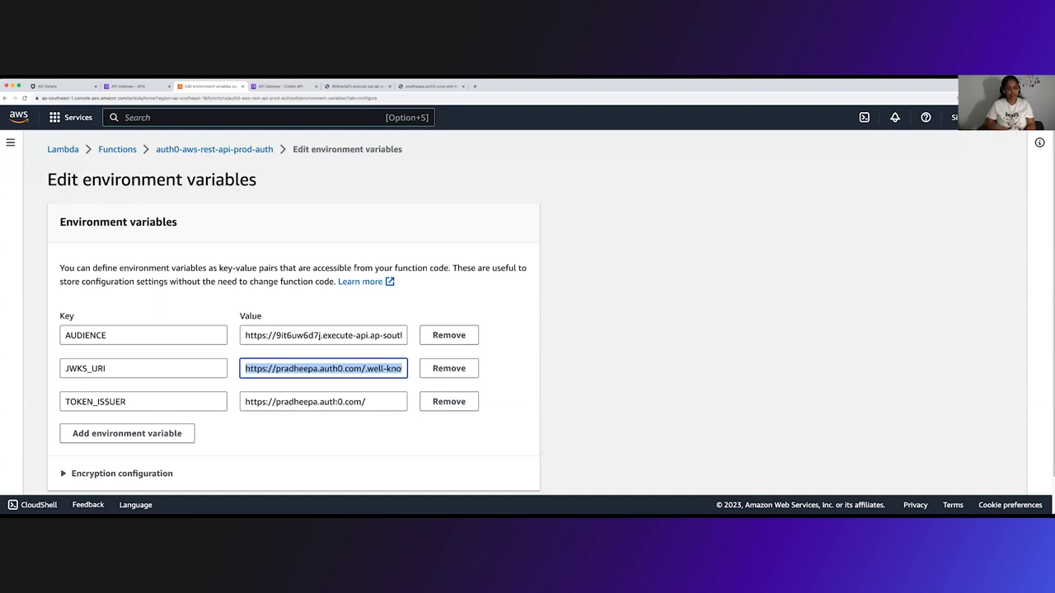
pyautogui.tripleClick(320, 403)
pyautogui.scroll(-1, 290, 449)
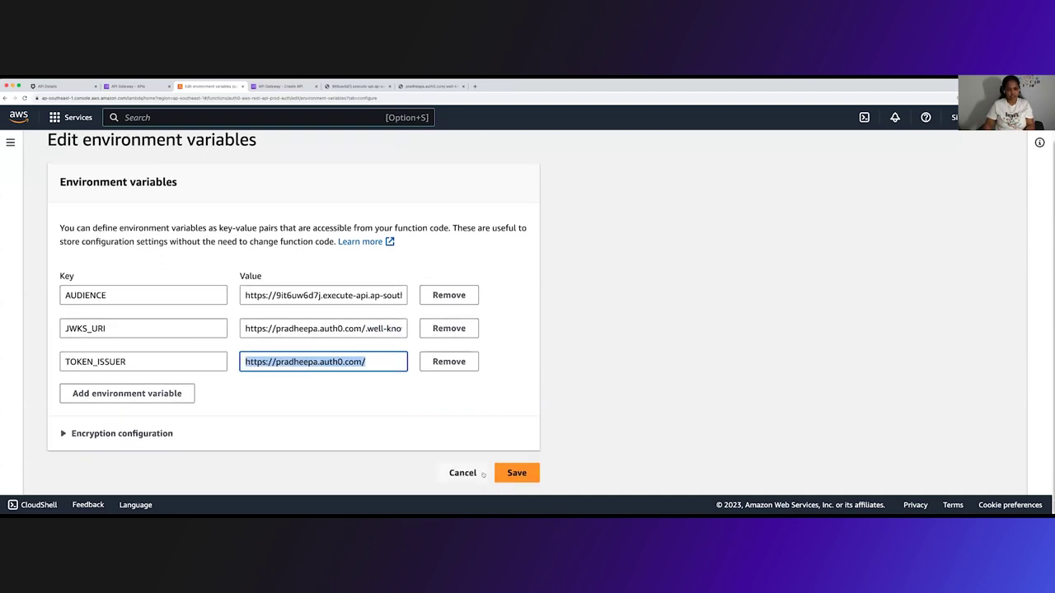
pyautogui.click(516, 472)
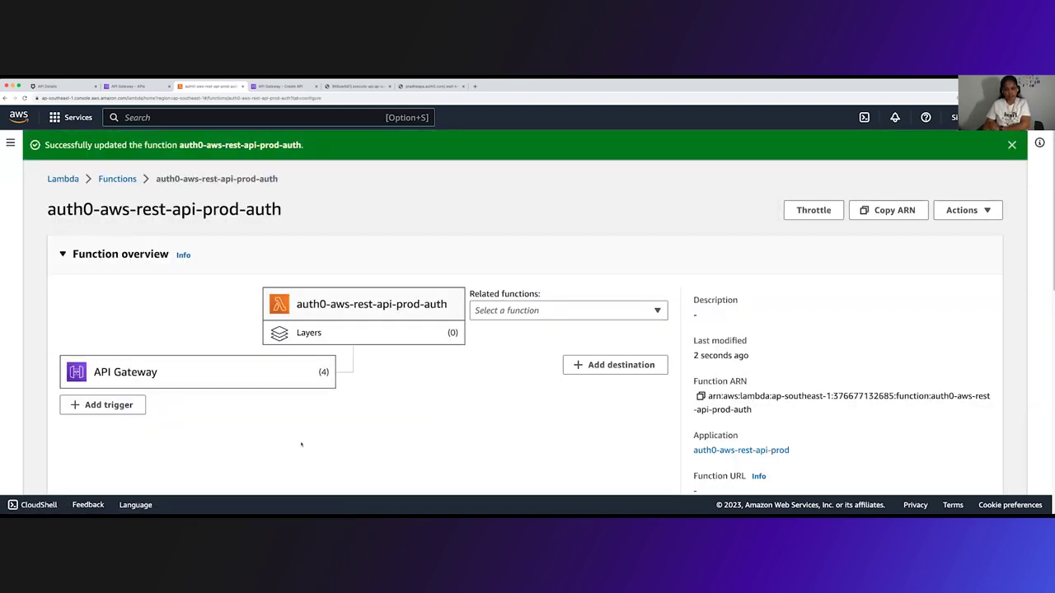
# Look over the Create Authorizer form in API Gateway and open the prod-auth0-aws-rest-api API's resources
pyautogui.scroll(-2, 301, 445)
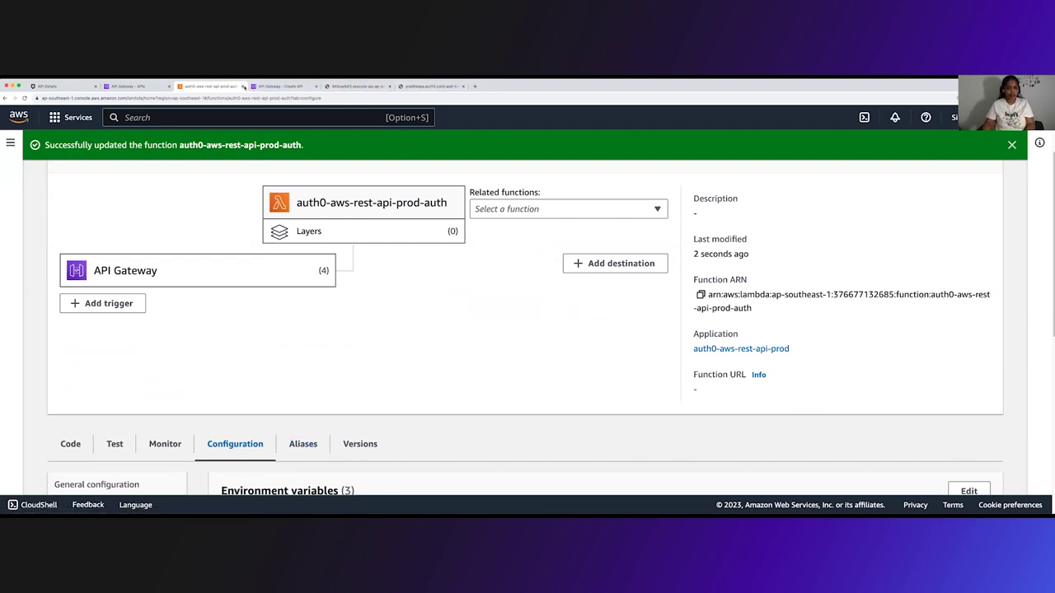
pyautogui.click(128, 85)
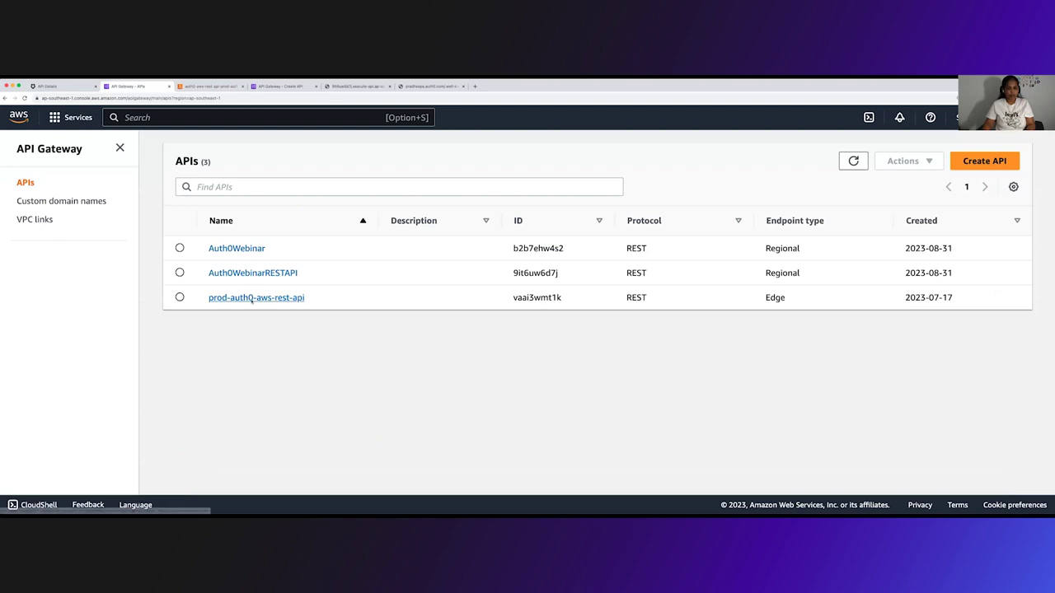
pyautogui.click(269, 87)
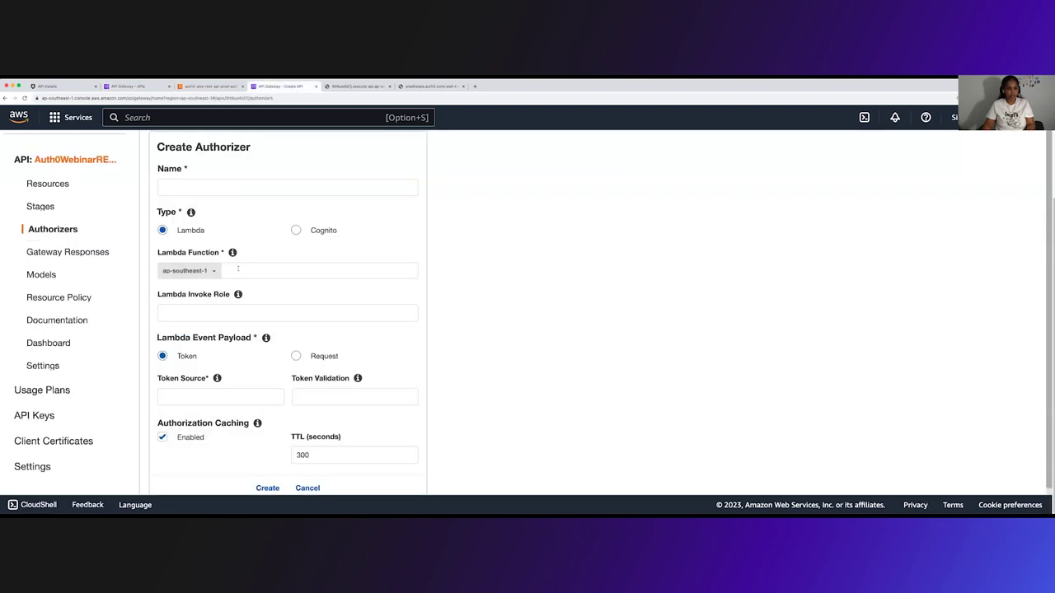
pyautogui.click(193, 188)
pyautogui.scroll(3, 541, 432)
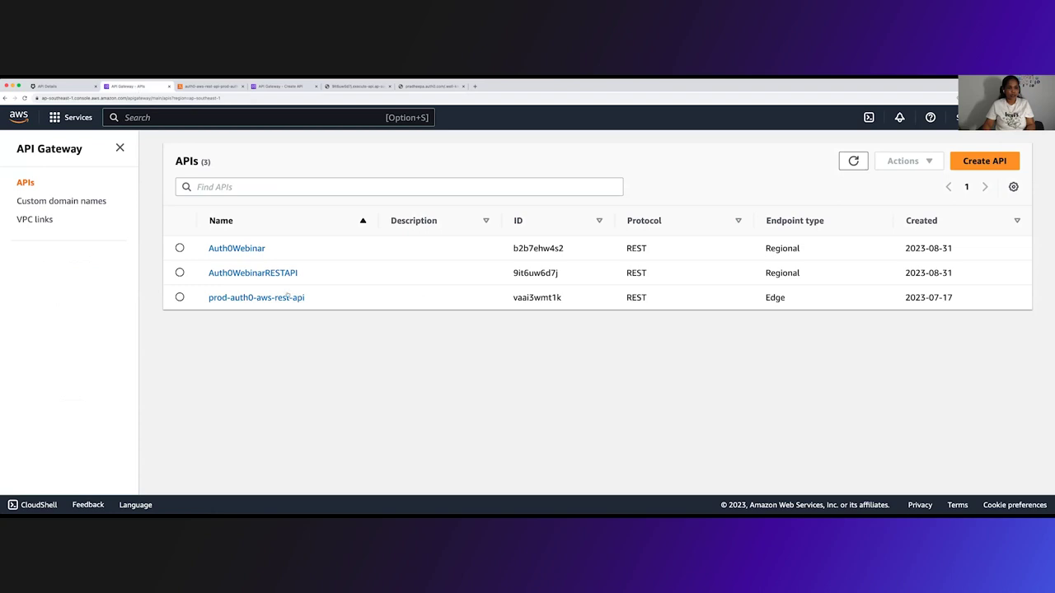
pyautogui.click(279, 297)
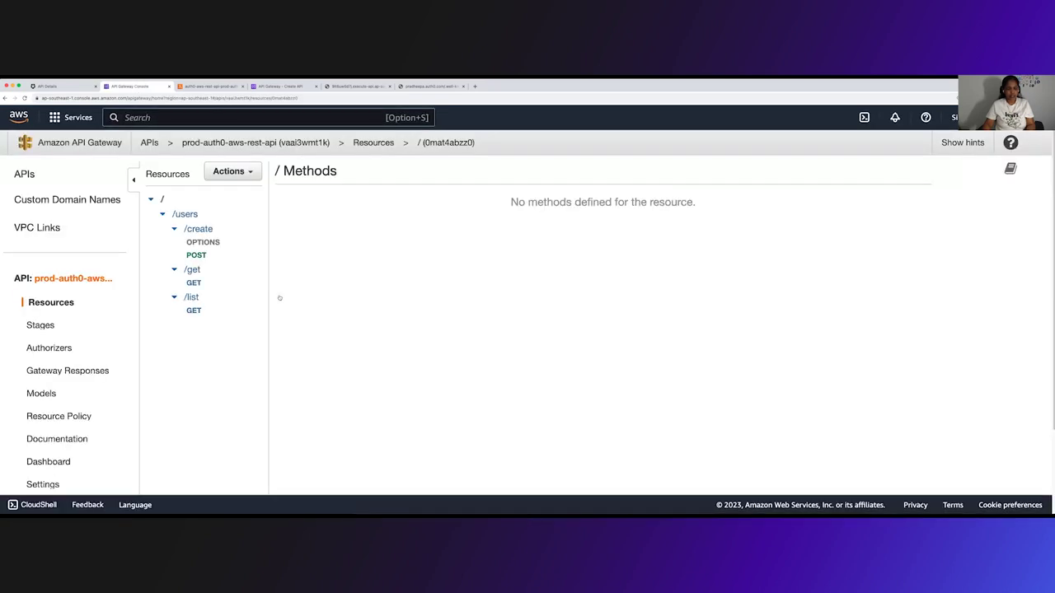
# Return to the auth0-aws-rest-api-prod-auth function, review the saved Auth0-Authzn test event and run the test with it
pyautogui.click(193, 85)
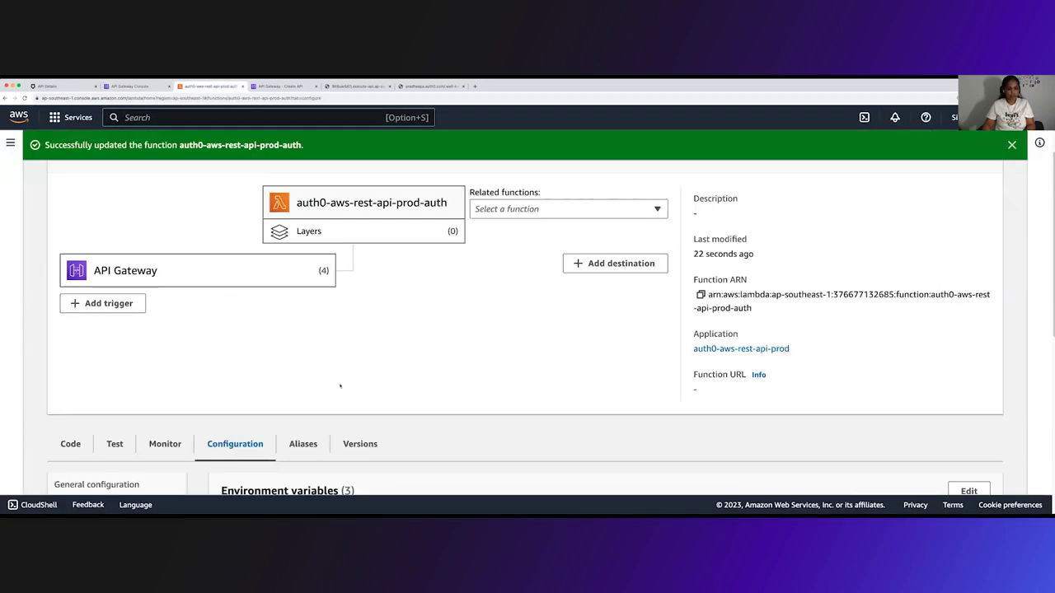
pyautogui.scroll(-3, 340, 386)
pyautogui.click(115, 233)
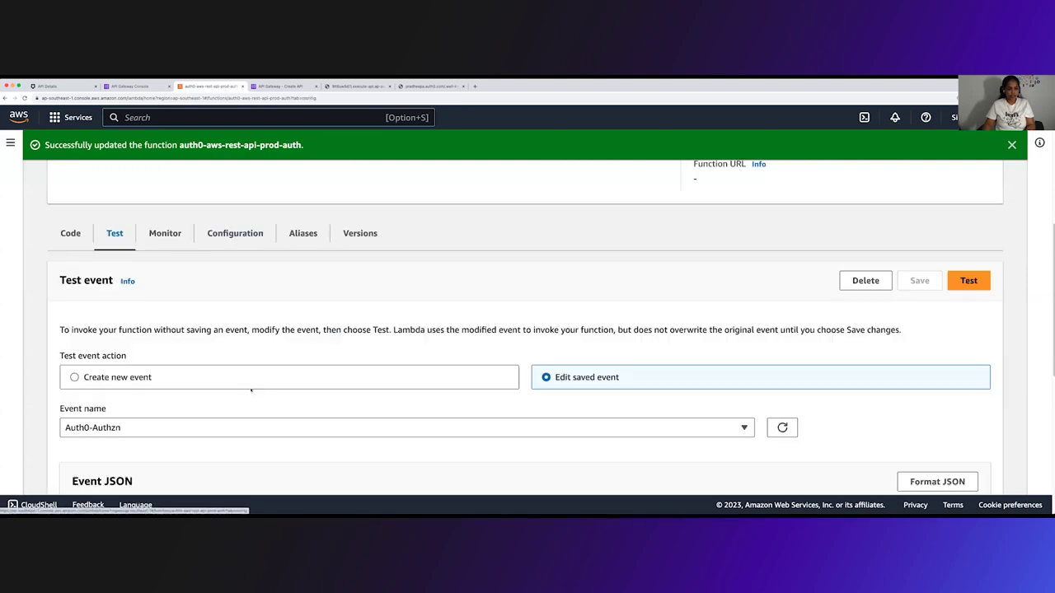
pyautogui.scroll(-4, 250, 385)
pyautogui.scroll(3, 251, 385)
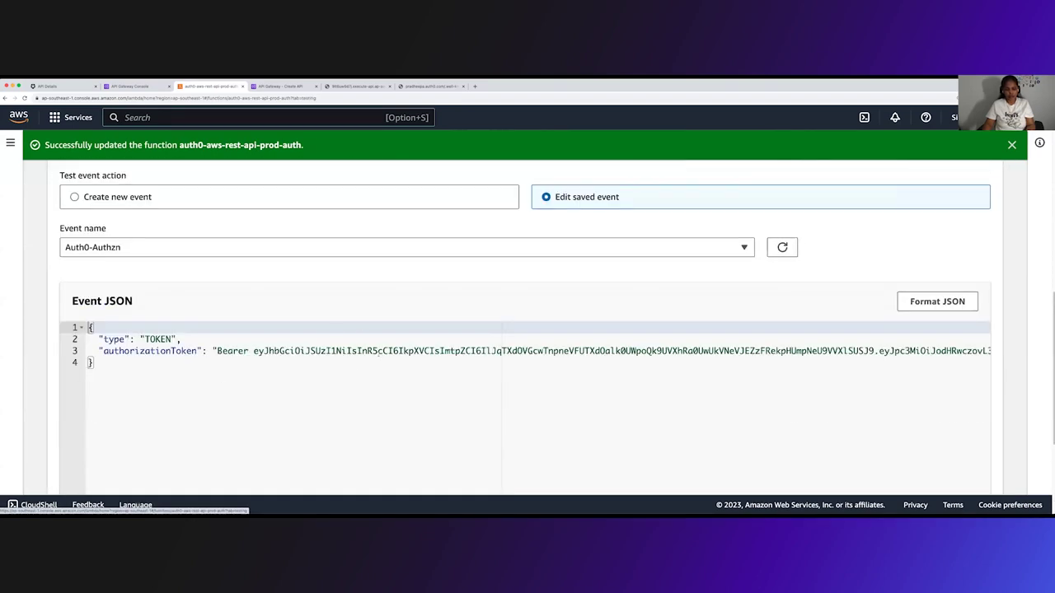
pyautogui.doubleClick(380, 352)
pyautogui.click(343, 387)
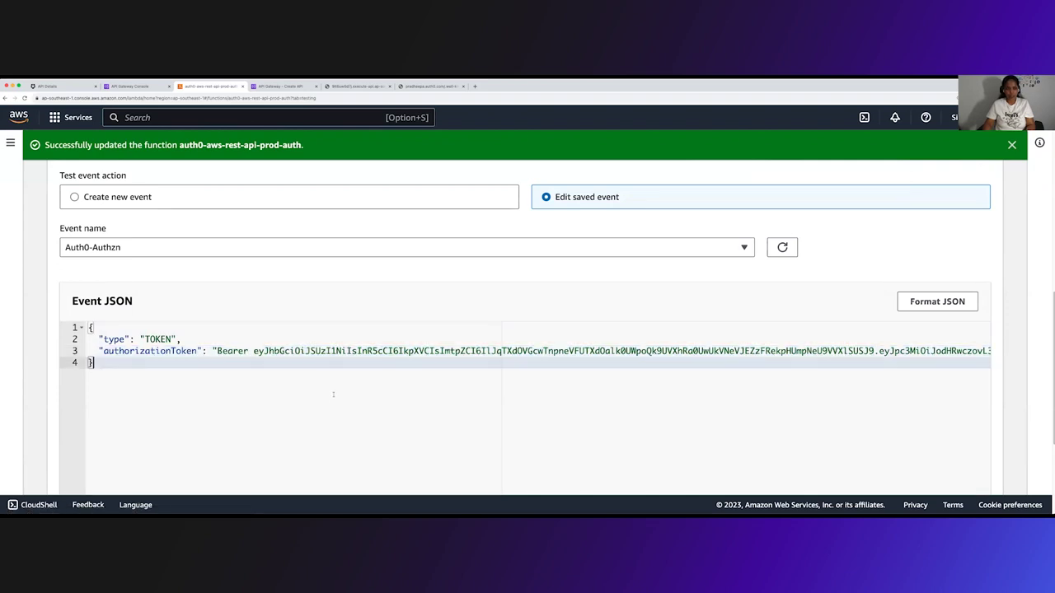
pyautogui.scroll(-3, 339, 384)
pyautogui.scroll(1, 332, 403)
pyautogui.scroll(4, 332, 403)
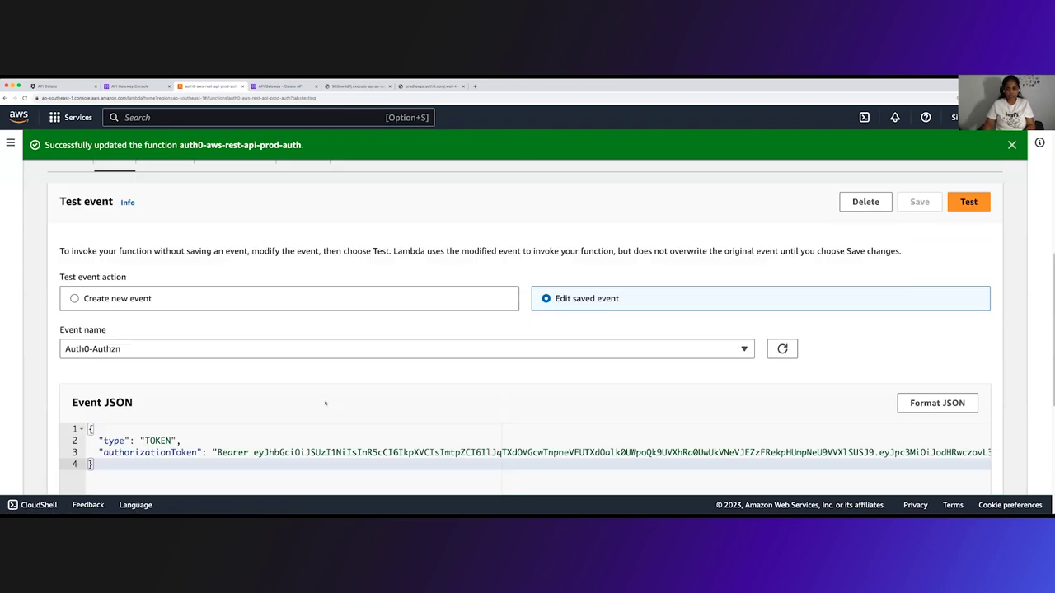
pyautogui.click(966, 203)
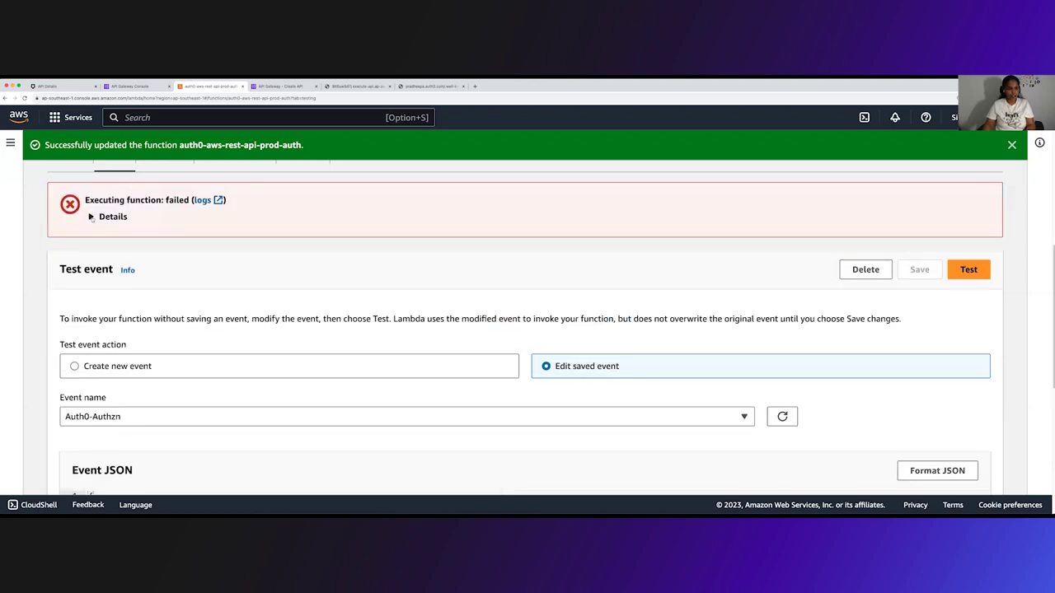
# Expand the failed test's details and read the error response and log output for the cause of the authorization failure
pyautogui.click(101, 216)
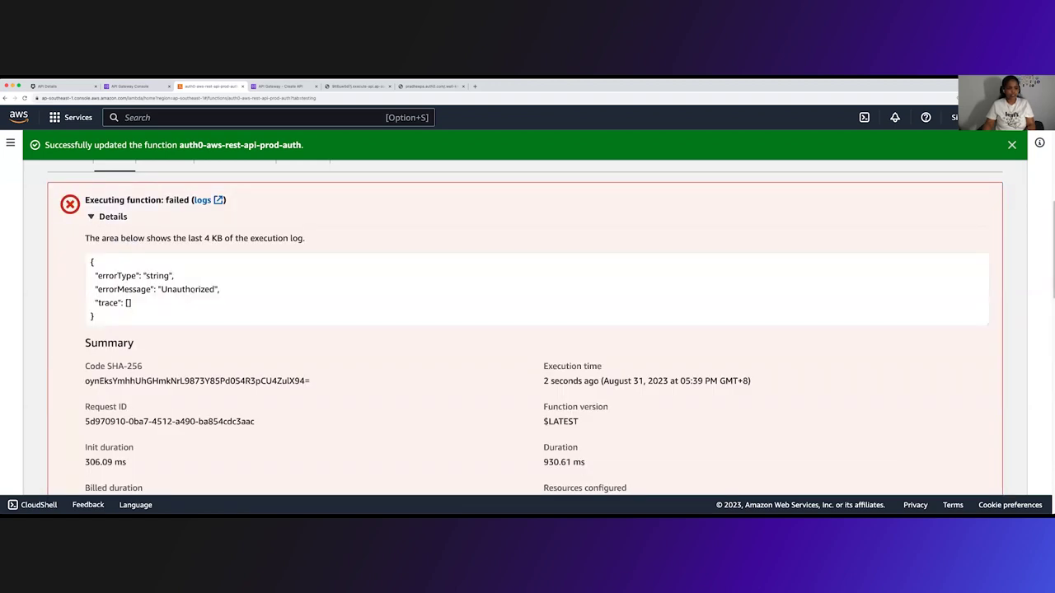
pyautogui.tripleClick(191, 290)
pyautogui.scroll(-6, 212, 361)
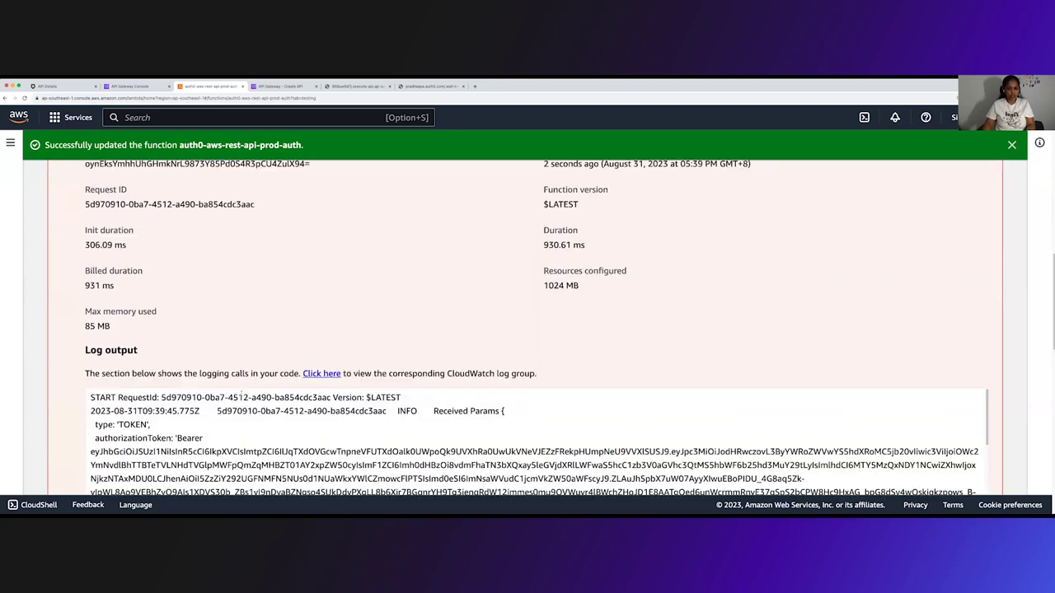
pyautogui.scroll(2, 218, 381)
pyautogui.click(497, 444)
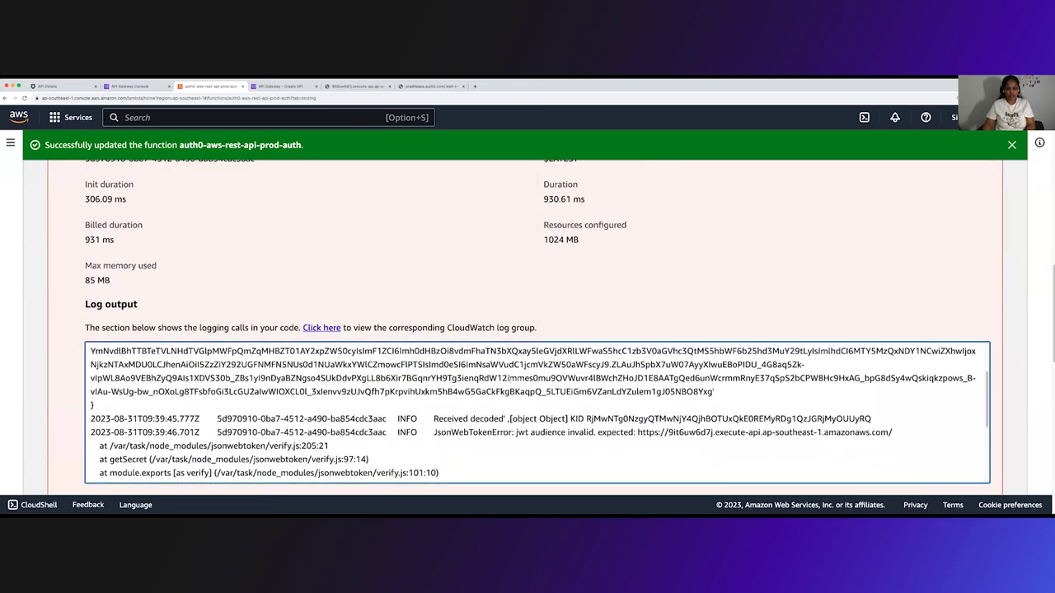
pyautogui.scroll(-1, 497, 445)
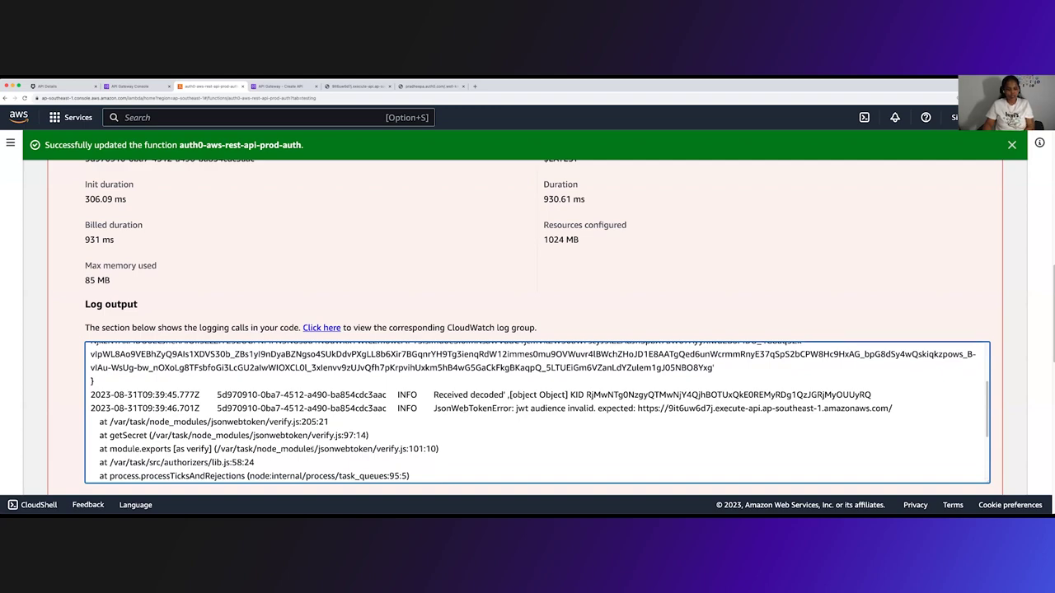
pyautogui.scroll(-3, 466, 407)
pyautogui.scroll(-2, 280, 386)
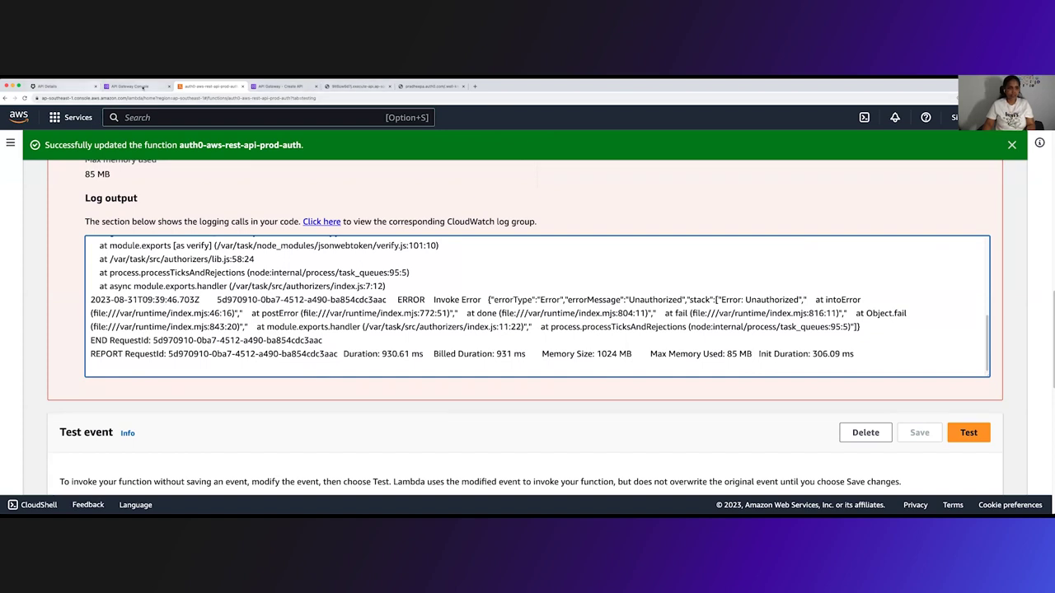
# Switch to Auth0 and copy the access token from the Auth0WebinarAPI test response for the Auth0WebinarAPI (Test Application)
pyautogui.click(58, 86)
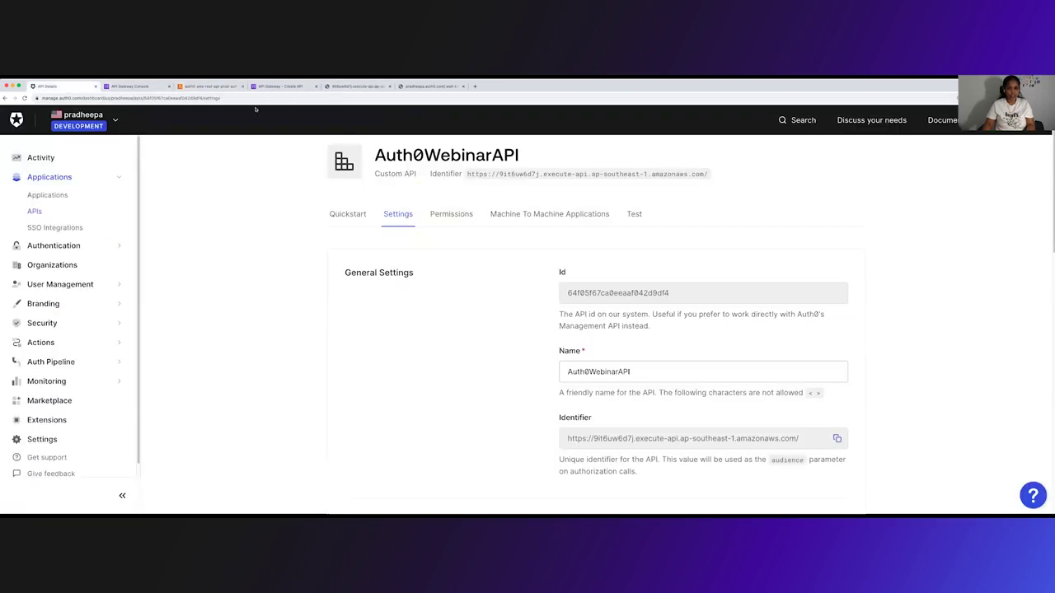
pyautogui.click(634, 214)
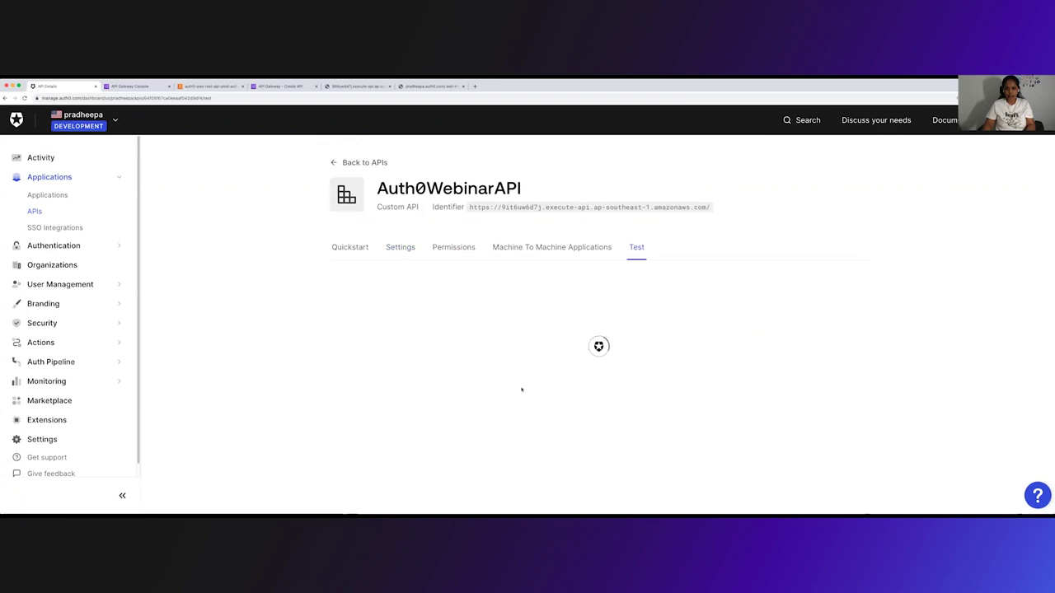
pyautogui.scroll(-2, 495, 434)
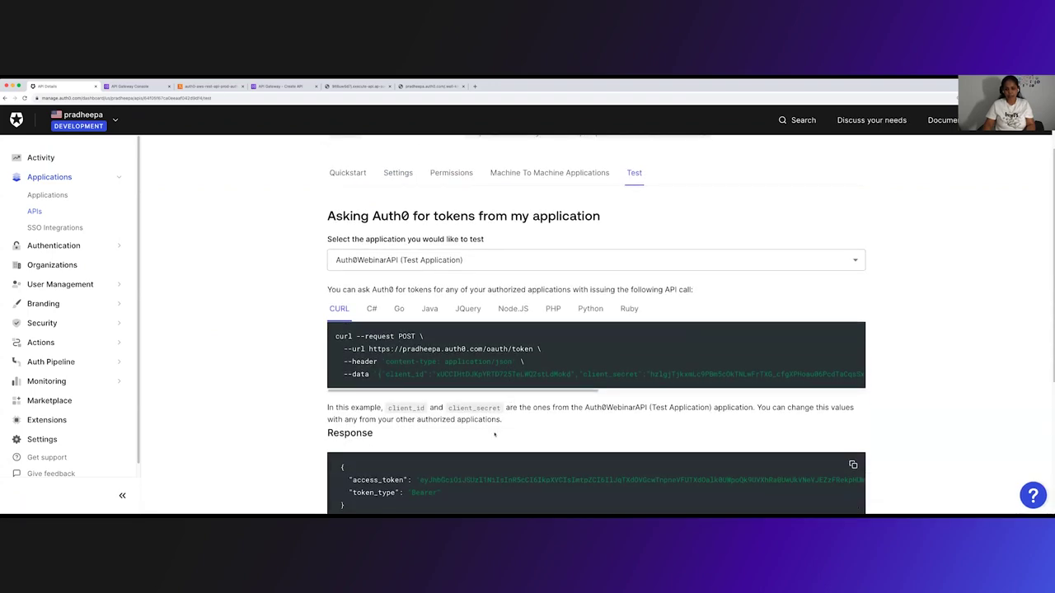
pyautogui.scroll(-3, 452, 371)
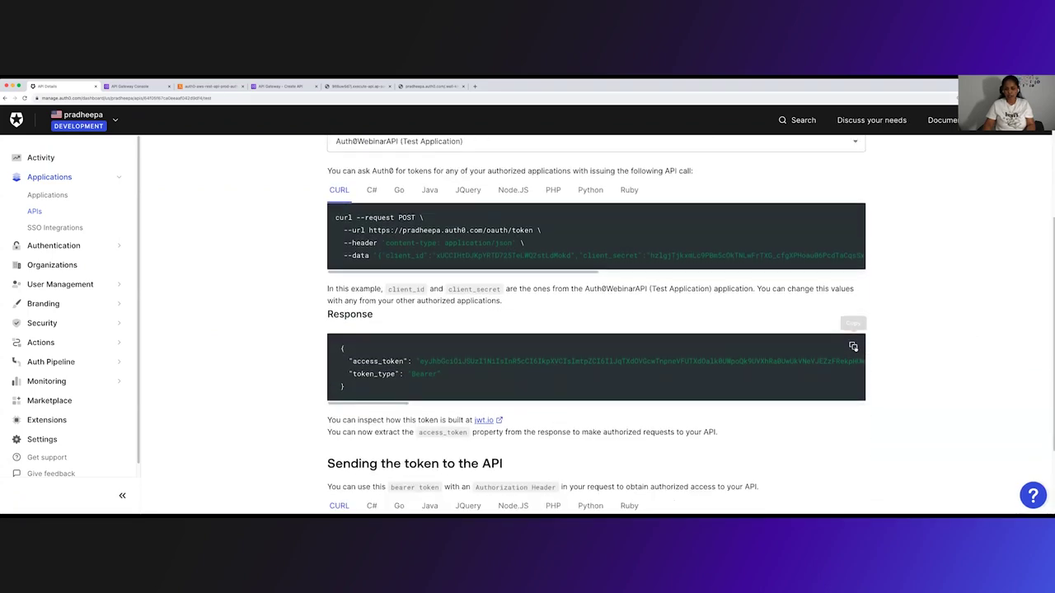
pyautogui.click(853, 346)
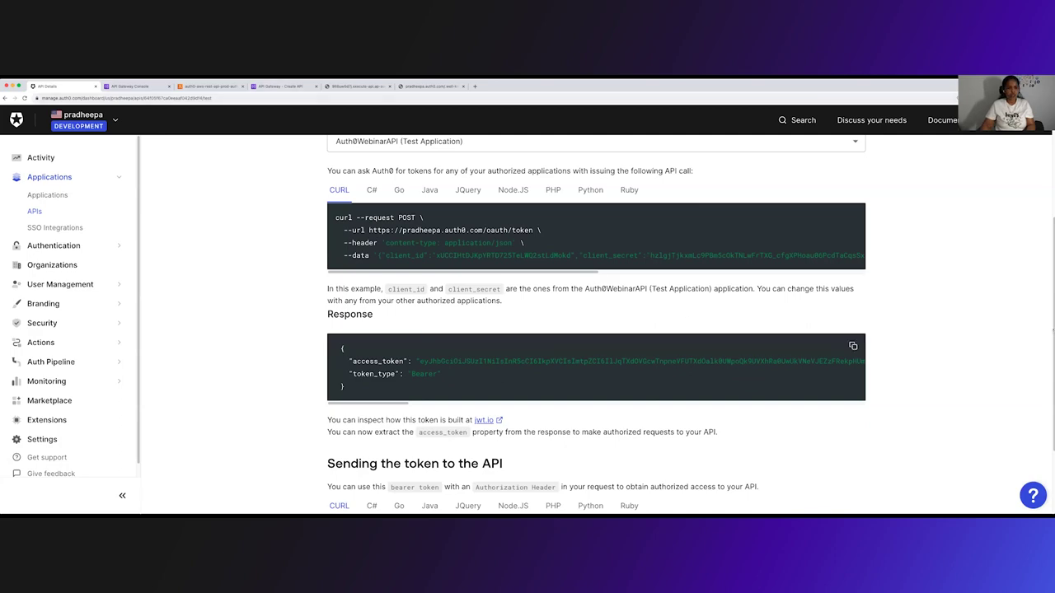
# Return to the Lambda function's Auth0-Authzn test event and delete sections of the old bearer token from the authorizationToken value
pyautogui.click(204, 87)
pyautogui.scroll(-3, 202, 435)
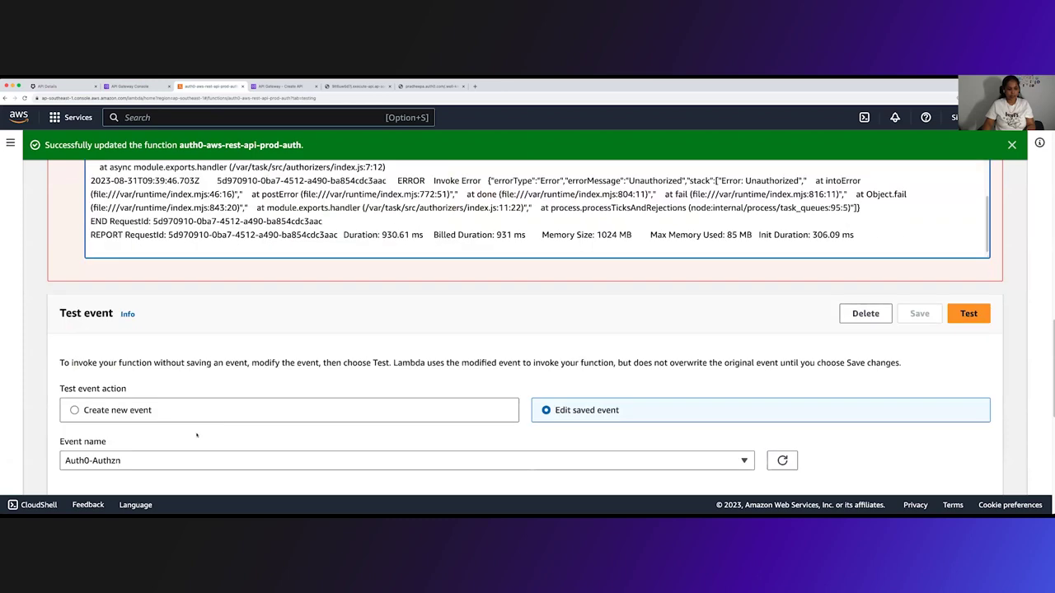
pyautogui.scroll(-5, 196, 434)
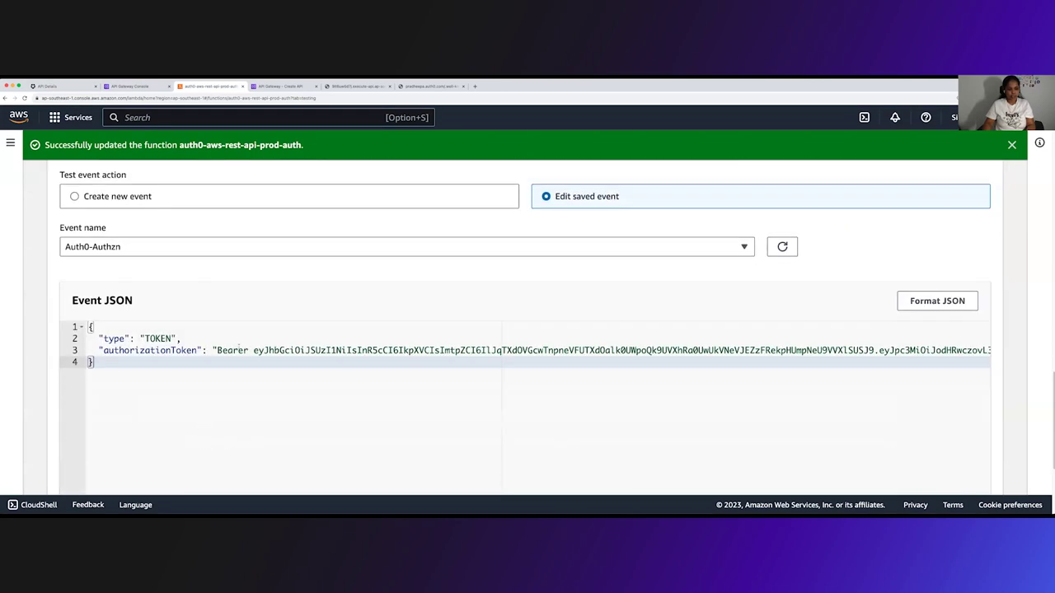
pyautogui.click(253, 351)
pyautogui.doubleClick(290, 350)
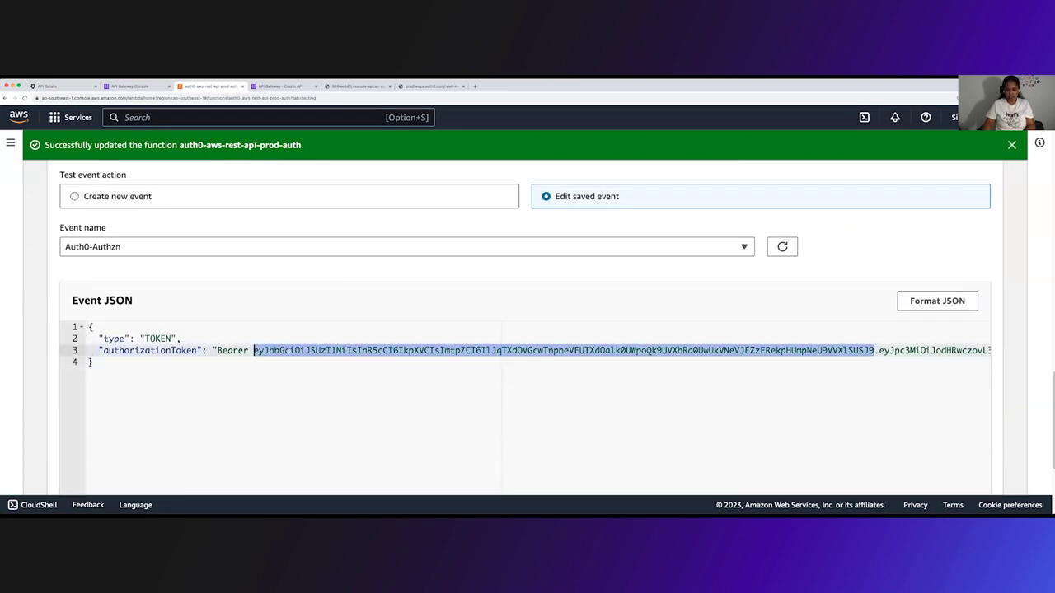
pyautogui.press('BackSpace')
pyautogui.moveTo(253, 350); pyautogui.dragTo(928, 351)
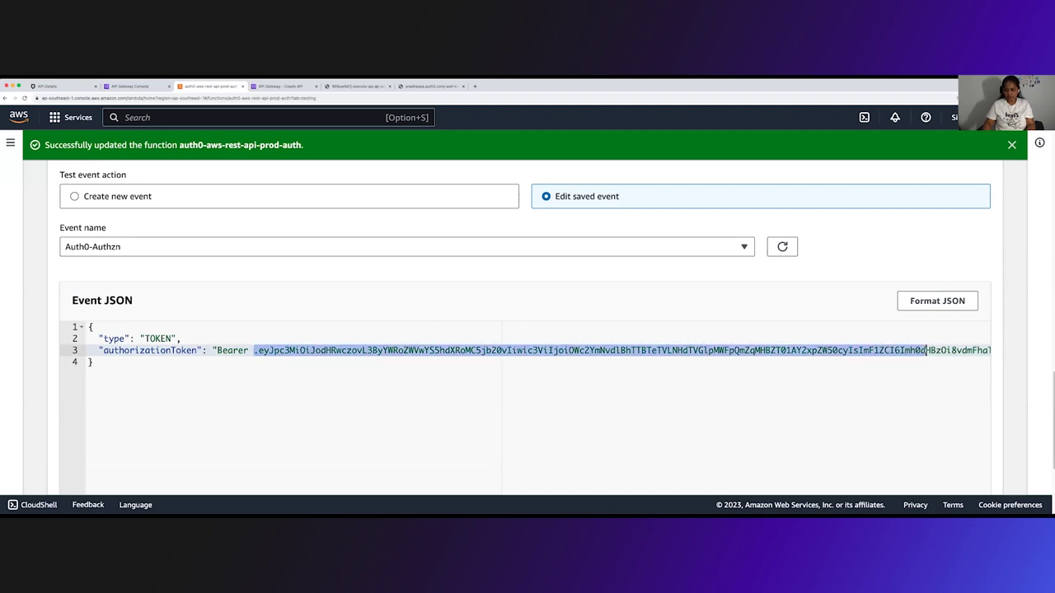
pyautogui.press('BackSpace')
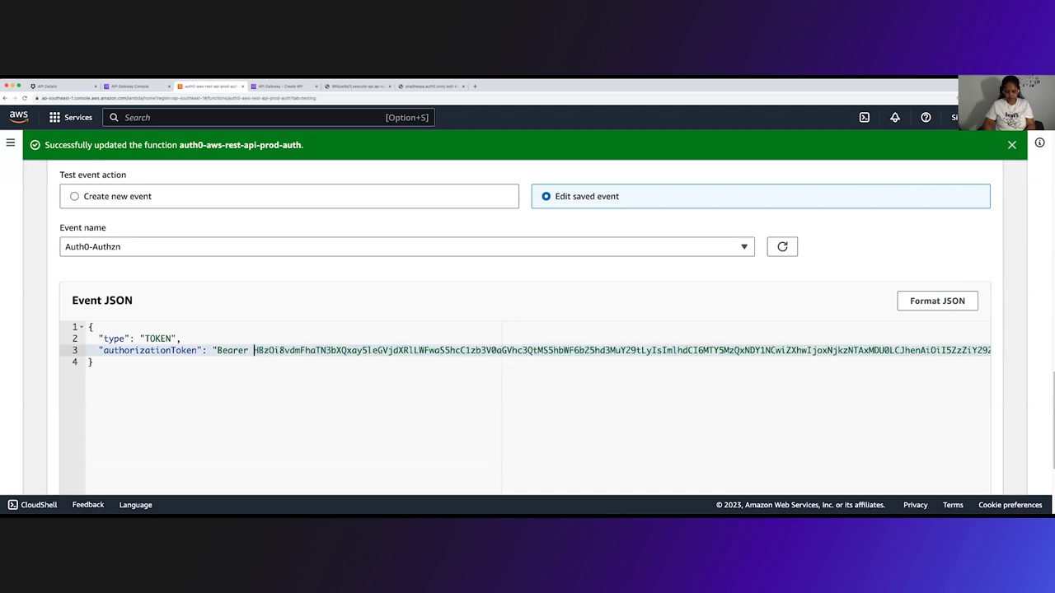
pyautogui.press('End')
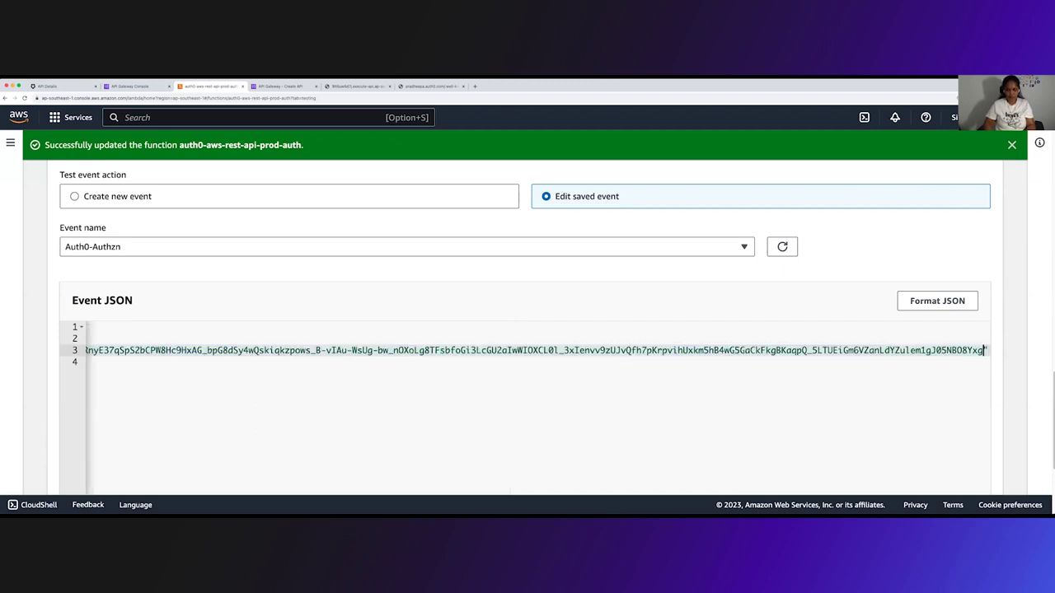
pyautogui.keyDown('shift'); pyautogui.click(377, 350); pyautogui.keyUp('shift')
pyautogui.press('BackSpace')
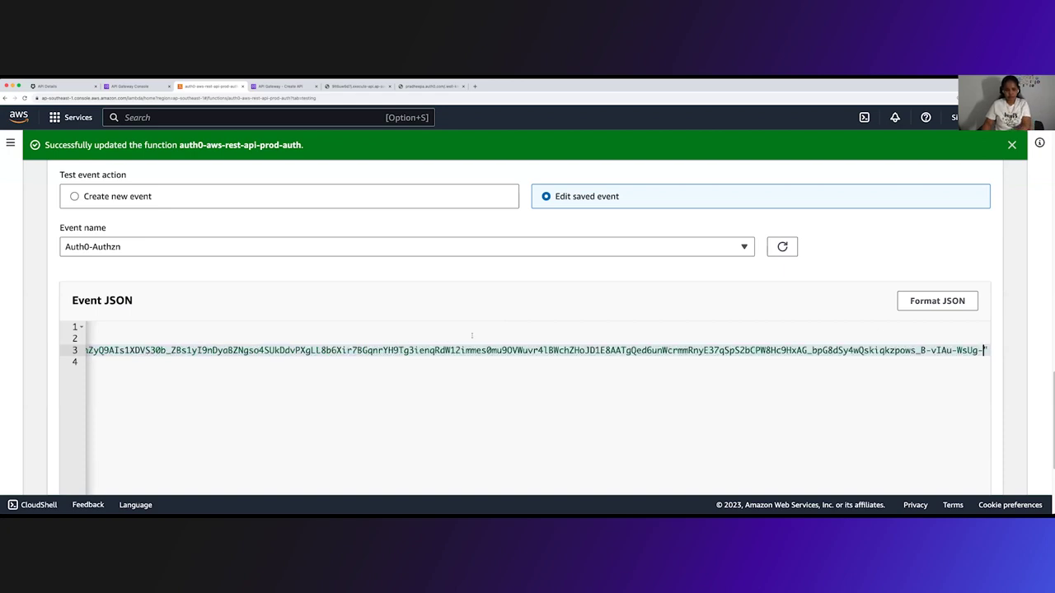
pyautogui.hotkey('shift', 'Home')
pyautogui.press('super+v')
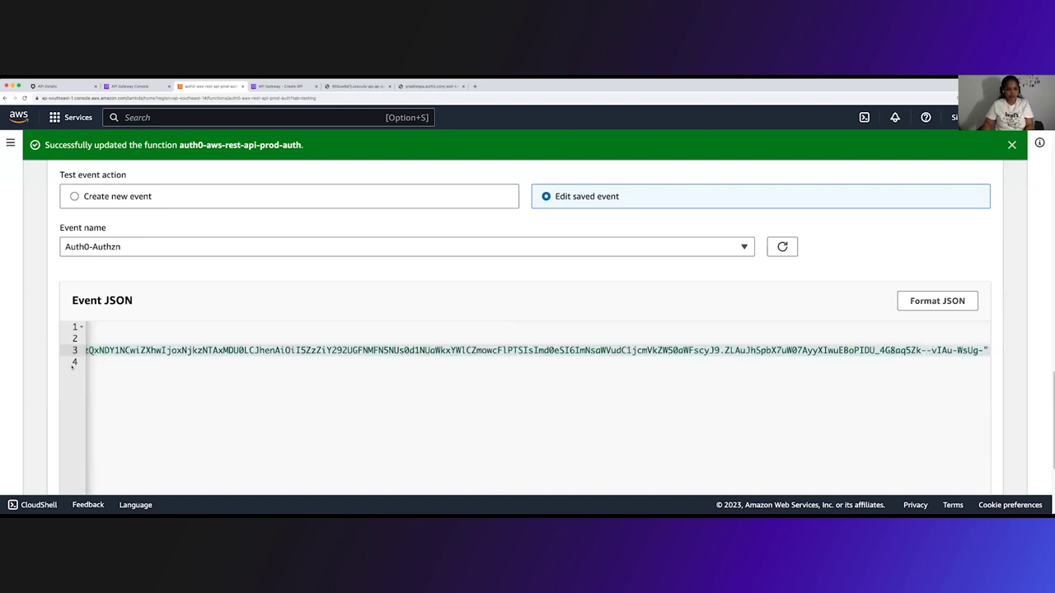
# Clear the rest of the old token after "Bearer" in the event JSON and paste the newly copied access token
pyautogui.scroll(-2, 394, 476)
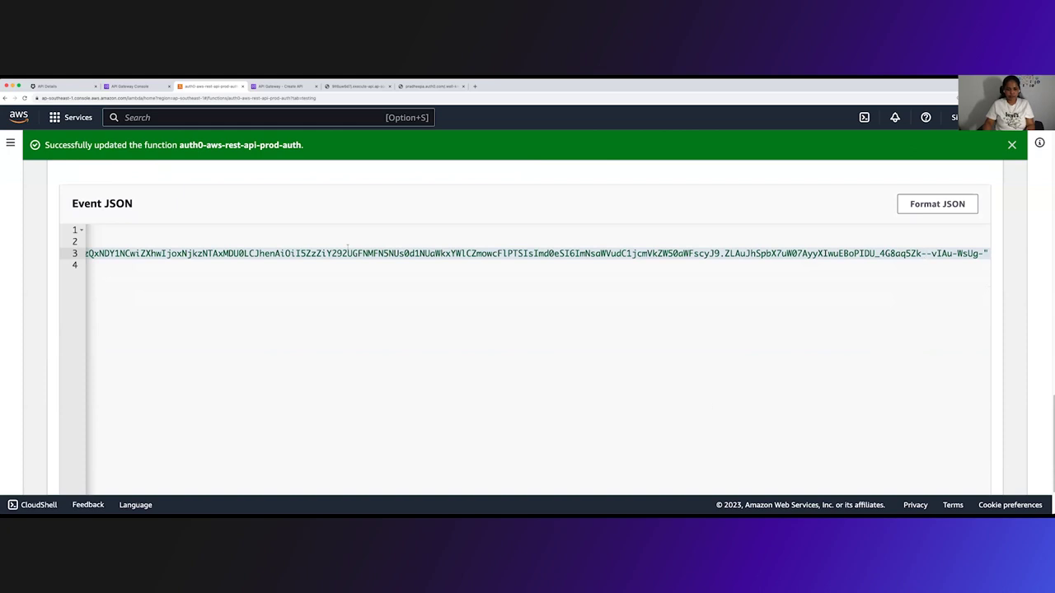
pyautogui.press('super+a')
pyautogui.click(253, 253)
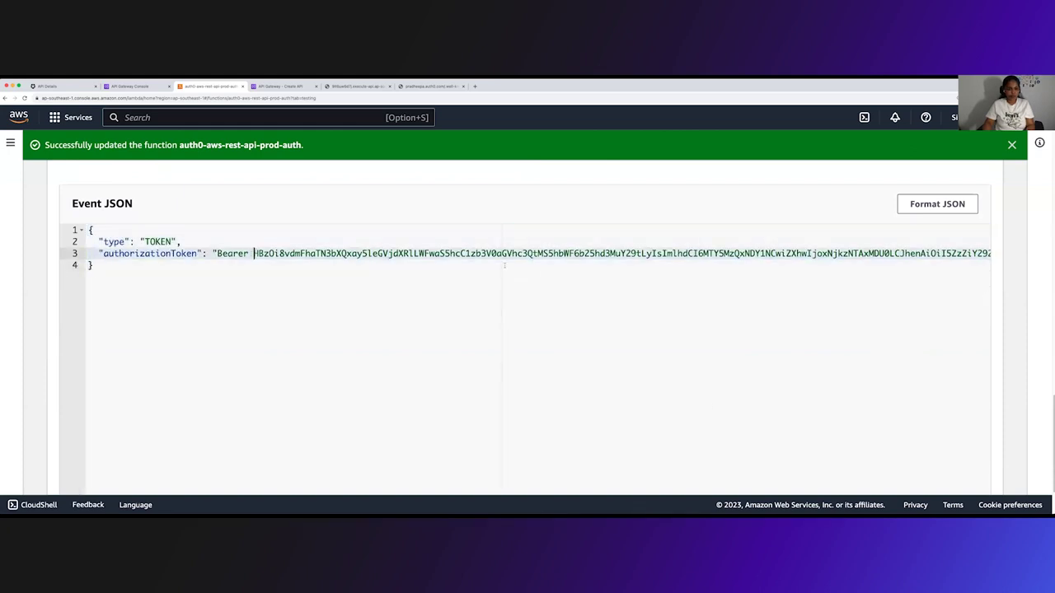
pyautogui.moveTo(253, 253); pyautogui.dragTo(261, 253)
pyautogui.click(522, 253)
pyautogui.doubleClick(522, 253)
pyautogui.press('super+v')
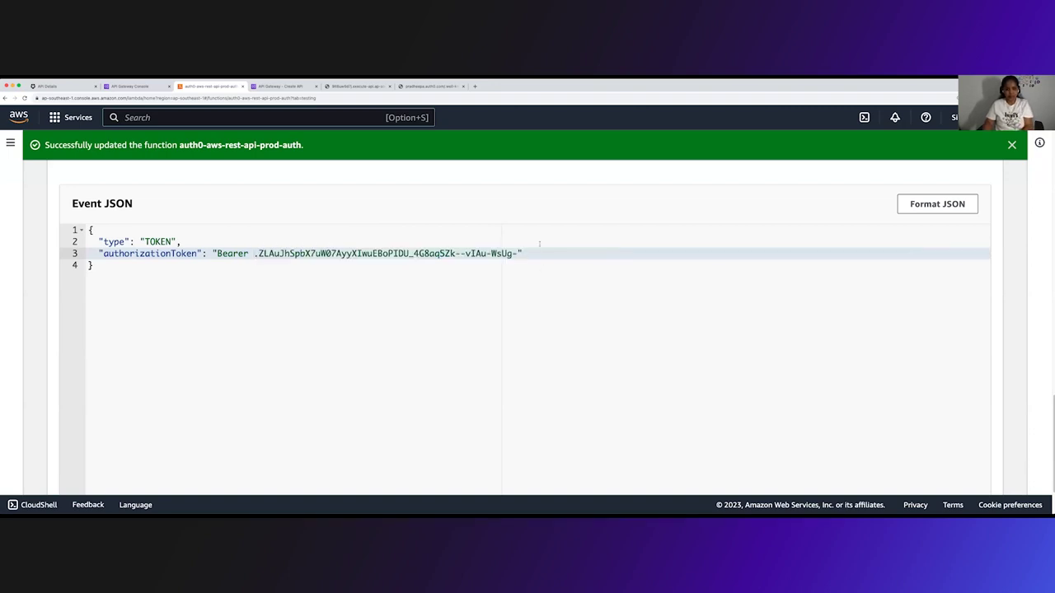
pyautogui.moveTo(253, 253); pyautogui.dragTo(519, 253)
pyautogui.press('BackSpace')
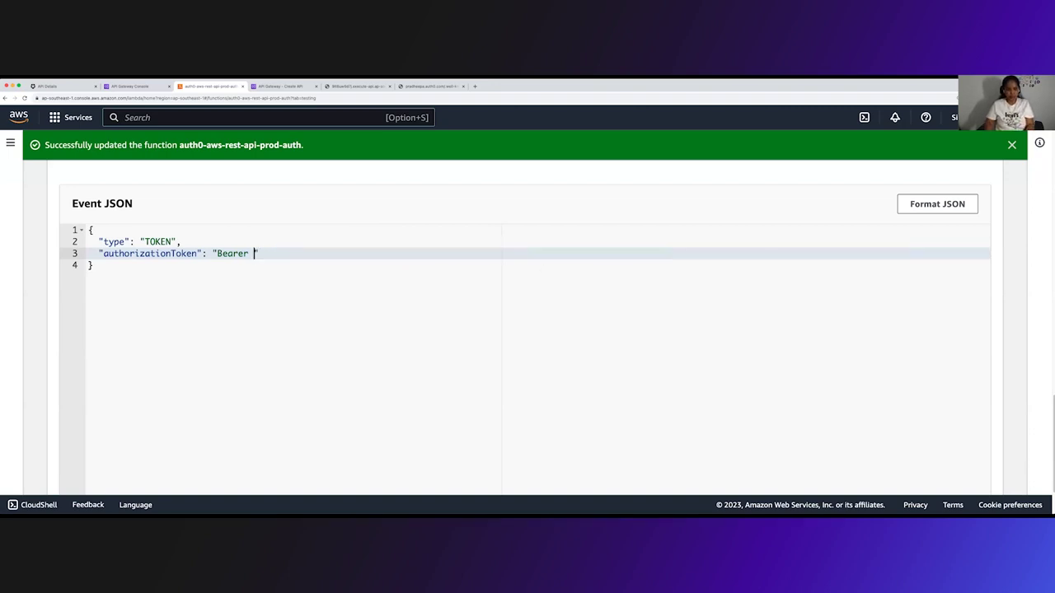
pyautogui.press('super+v')
# Save the changed Auth0-Authzn test event and run the function test with it
pyautogui.scroll(10, 189, 370)
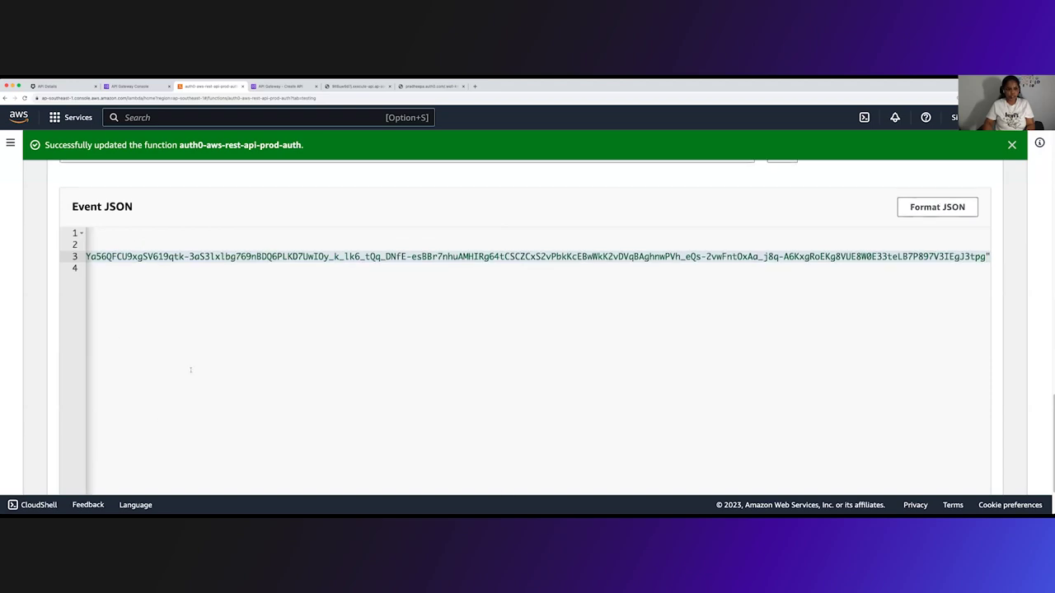
pyautogui.scroll(-3, 190, 369)
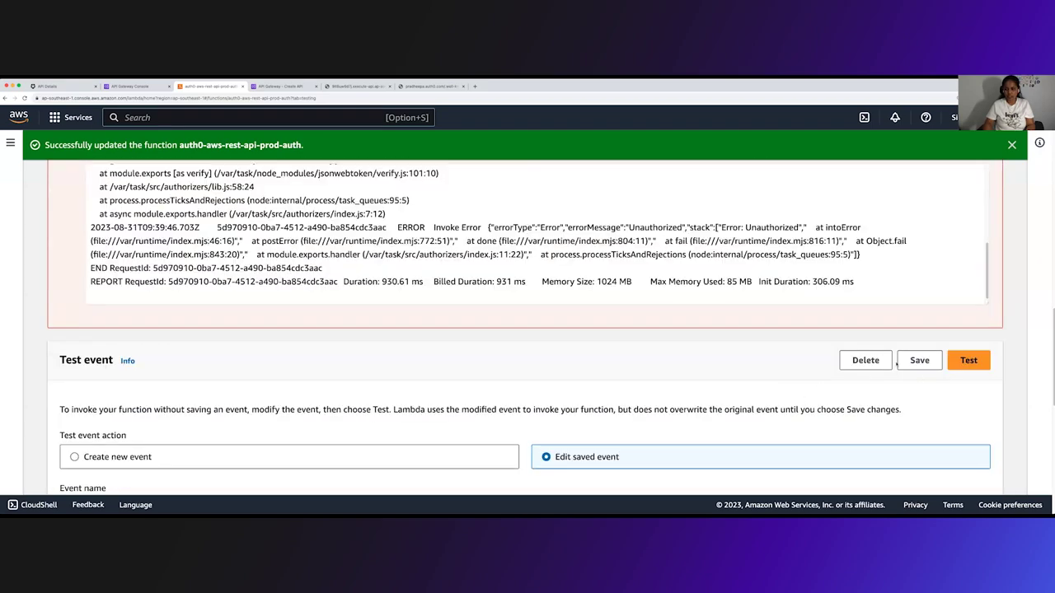
pyautogui.click(917, 361)
pyautogui.scroll(-3, 480, 386)
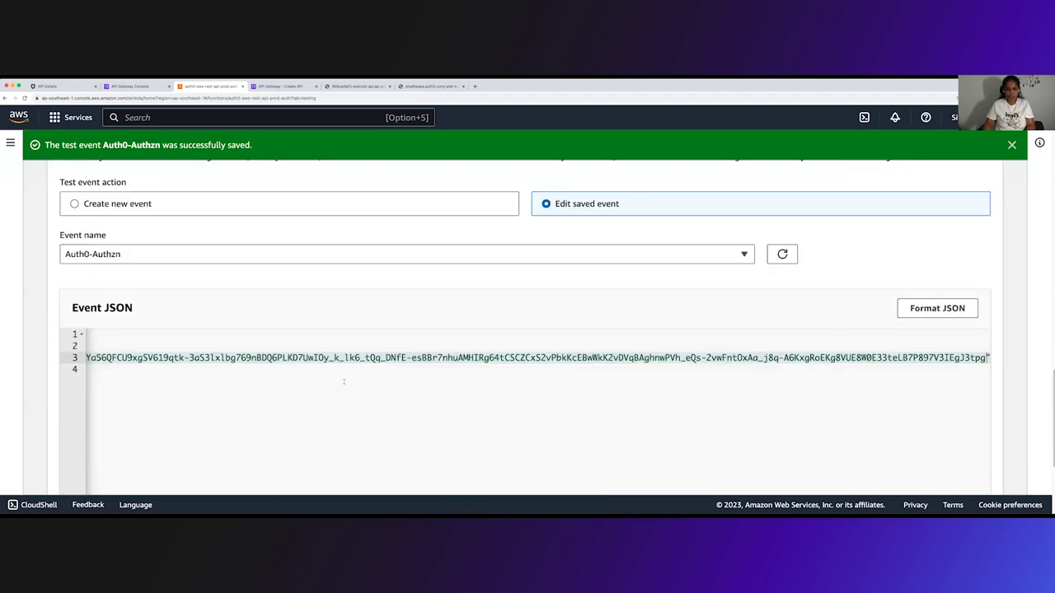
pyautogui.scroll(-2, 346, 380)
pyautogui.scroll(4, 346, 380)
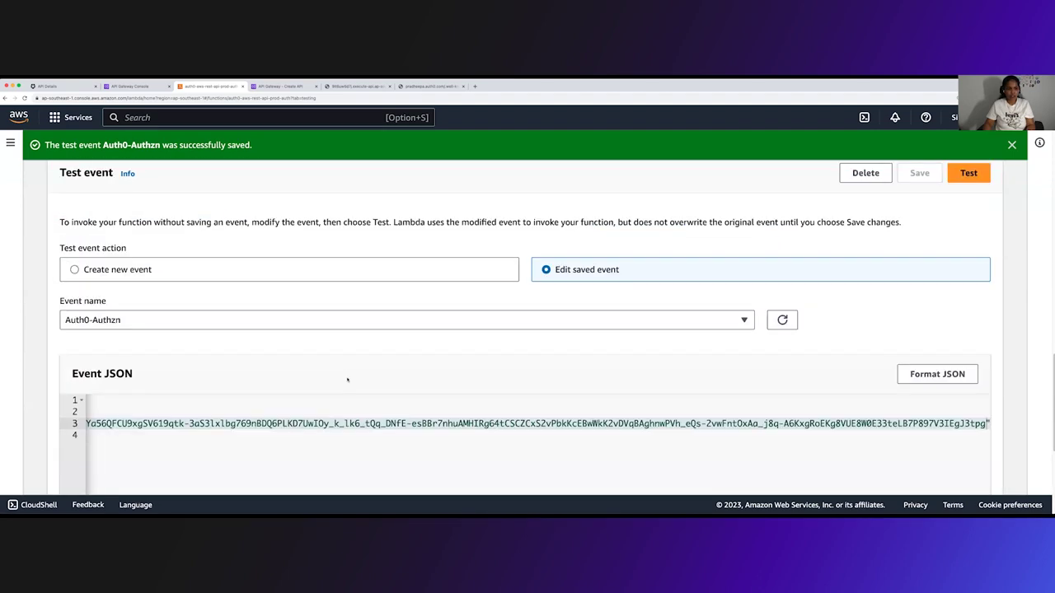
pyautogui.scroll(2, 347, 380)
pyautogui.click(971, 349)
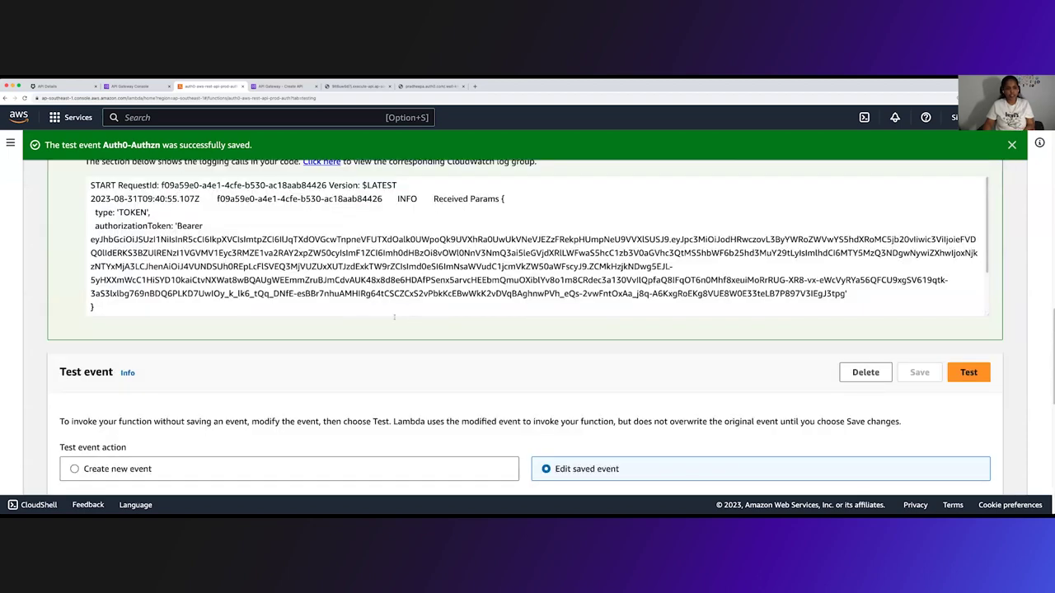
# Examine the test's log output and the returned policy document, including its principalId, Action and Effect entries
pyautogui.scroll(-2, 261, 380)
pyautogui.scroll(3, 261, 378)
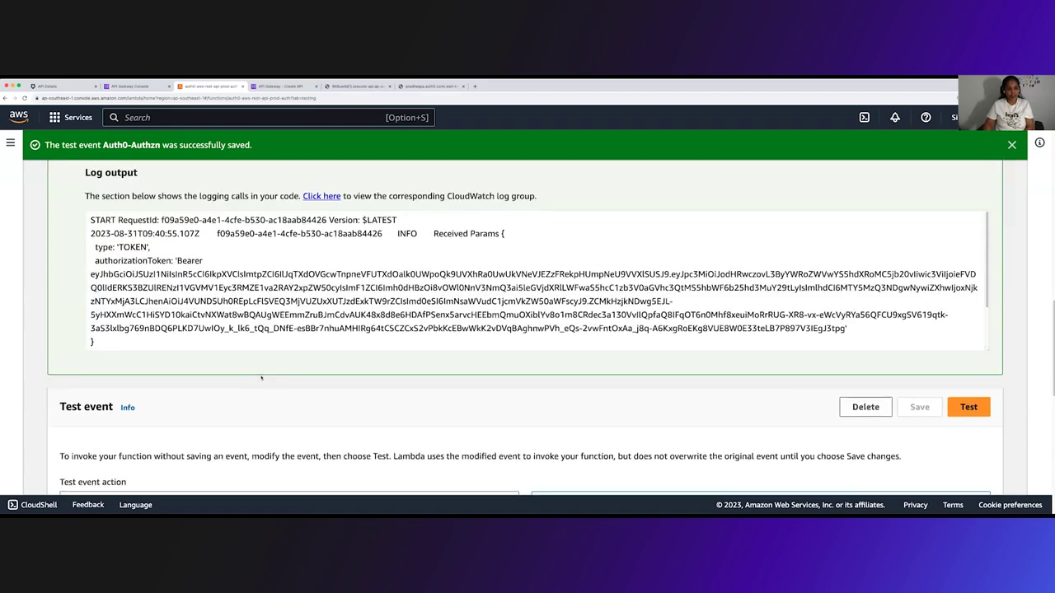
pyautogui.scroll(2, 259, 375)
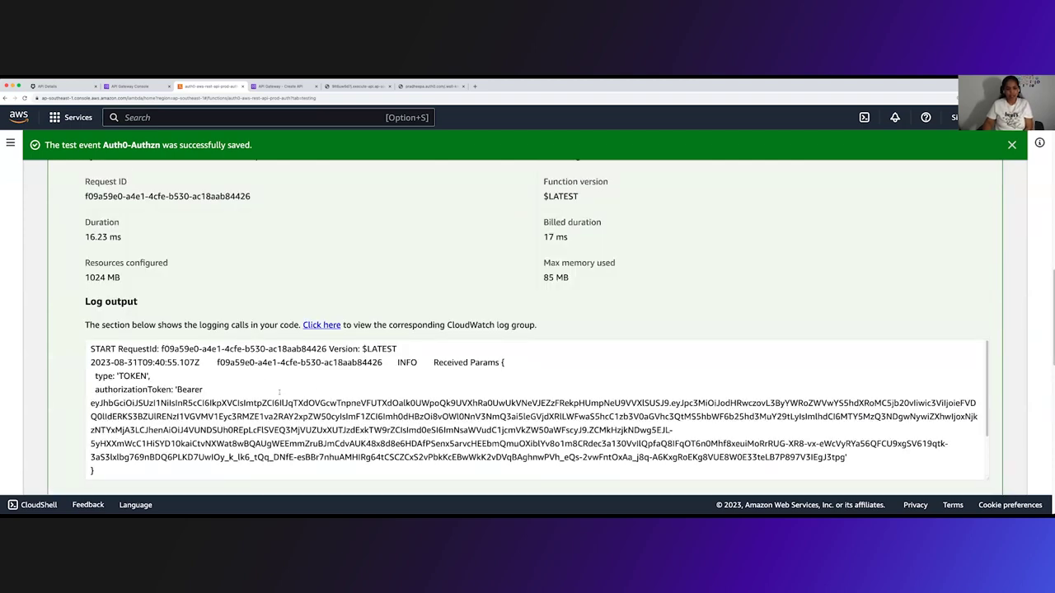
pyautogui.moveTo(671, 403); pyautogui.dragTo(586, 430)
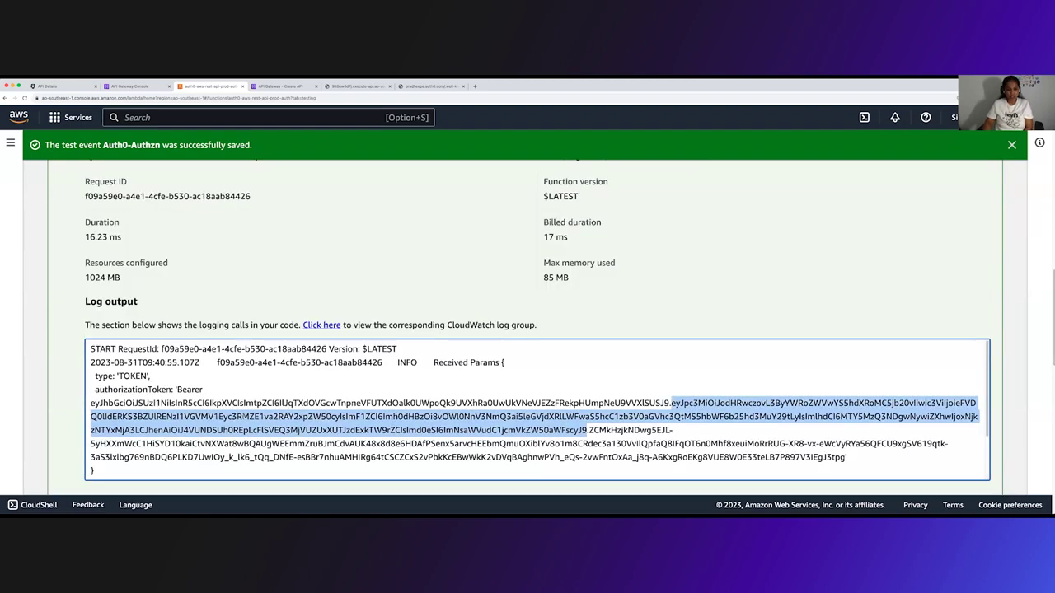
pyautogui.scroll(5, 510, 388)
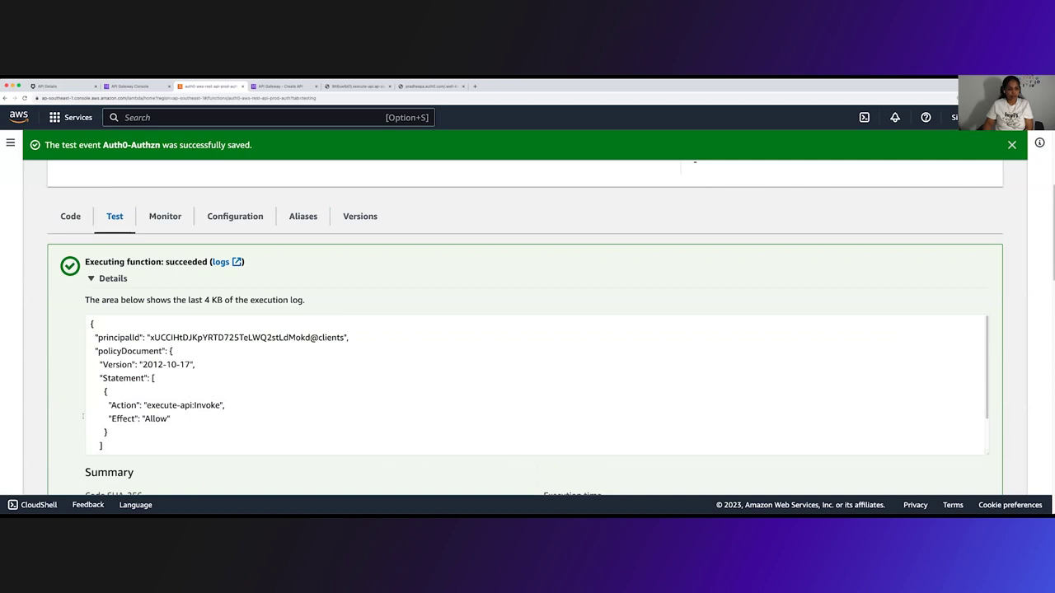
pyautogui.moveTo(103, 446); pyautogui.dragTo(96, 319)
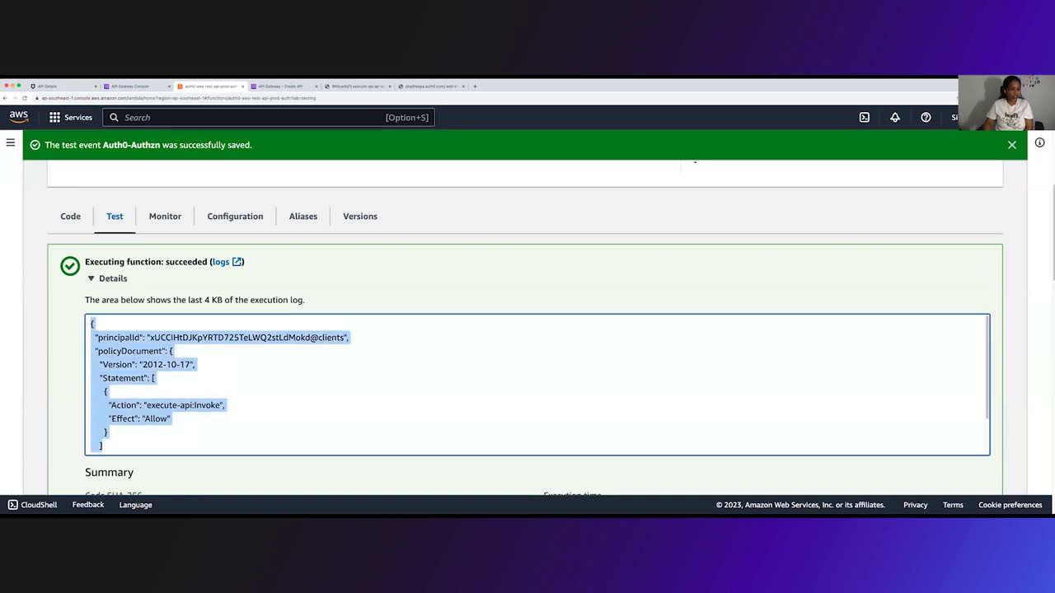
pyautogui.click(174, 389)
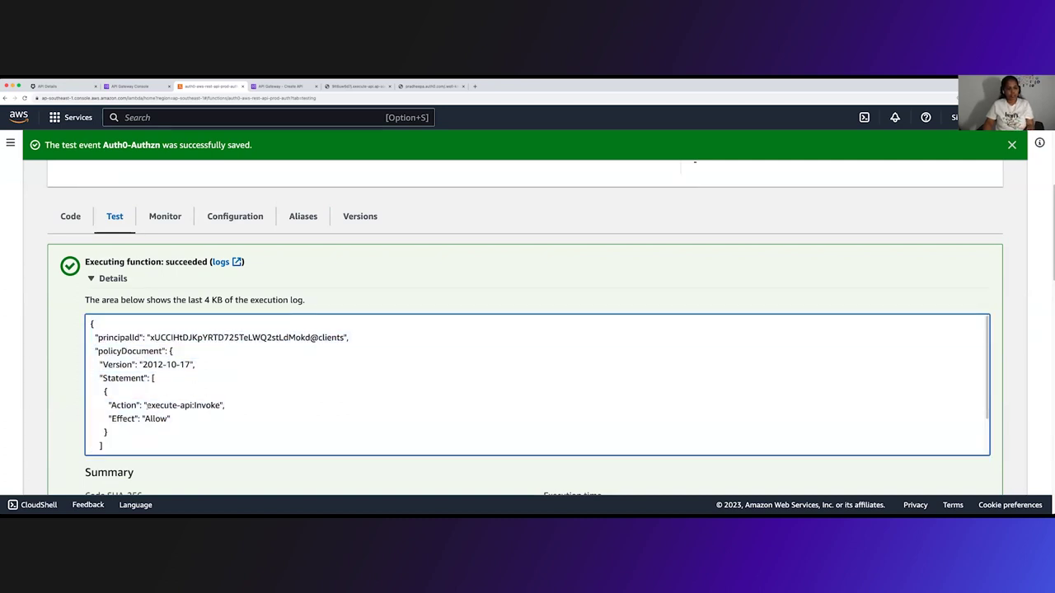
pyautogui.moveTo(146, 404); pyautogui.dragTo(221, 405)
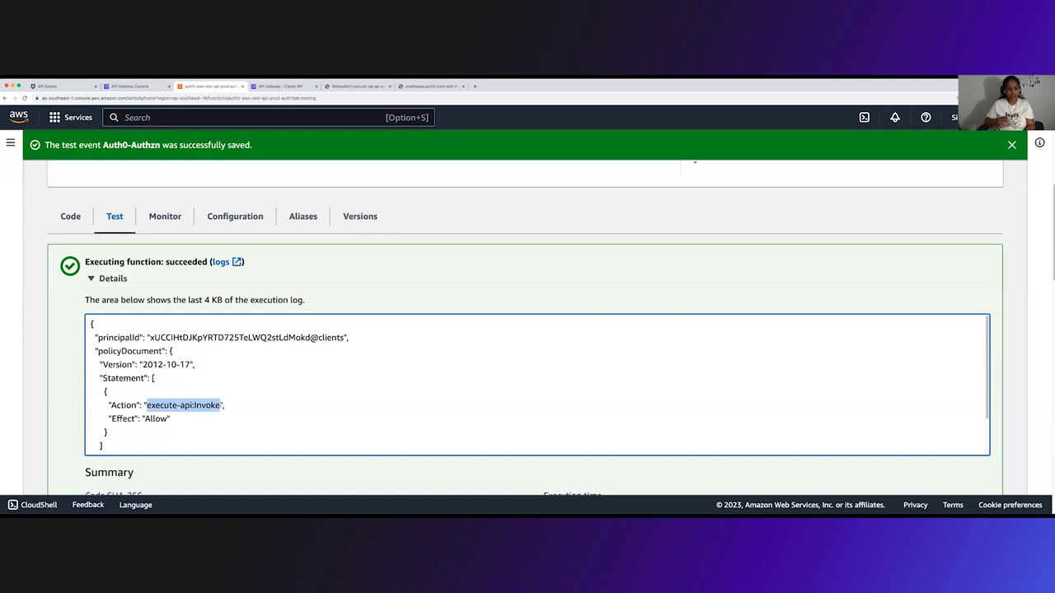
pyautogui.click(181, 415)
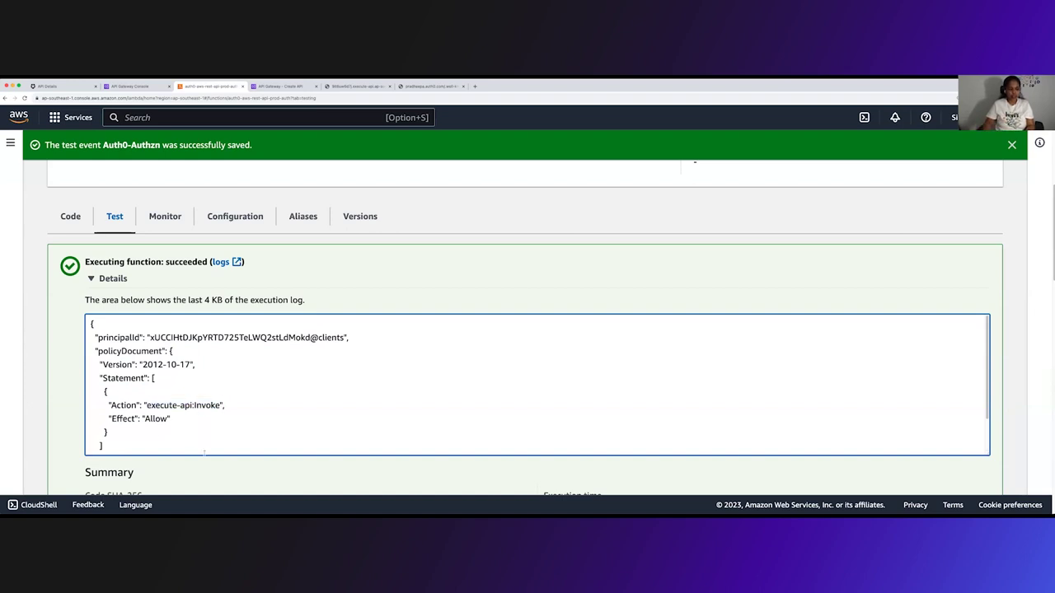
# Examine the rest of the returned policy, the execution summary and the log output of the Auth0-Authzn test run
pyautogui.scroll(-2, 204, 450)
pyautogui.moveTo(170, 378); pyautogui.dragTo(89, 377)
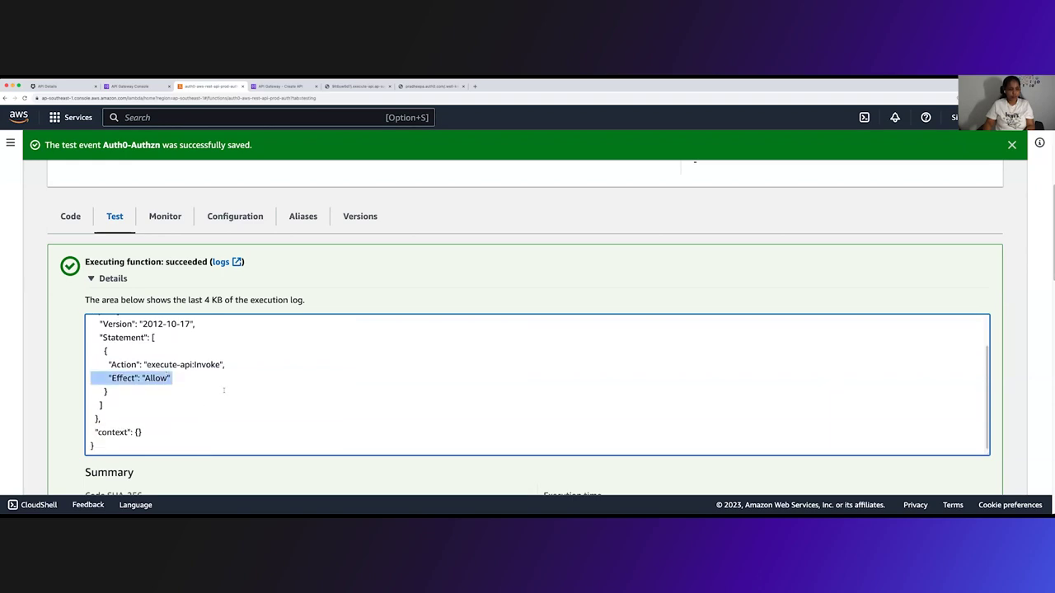
pyautogui.click(223, 389)
pyautogui.scroll(-5, 163, 400)
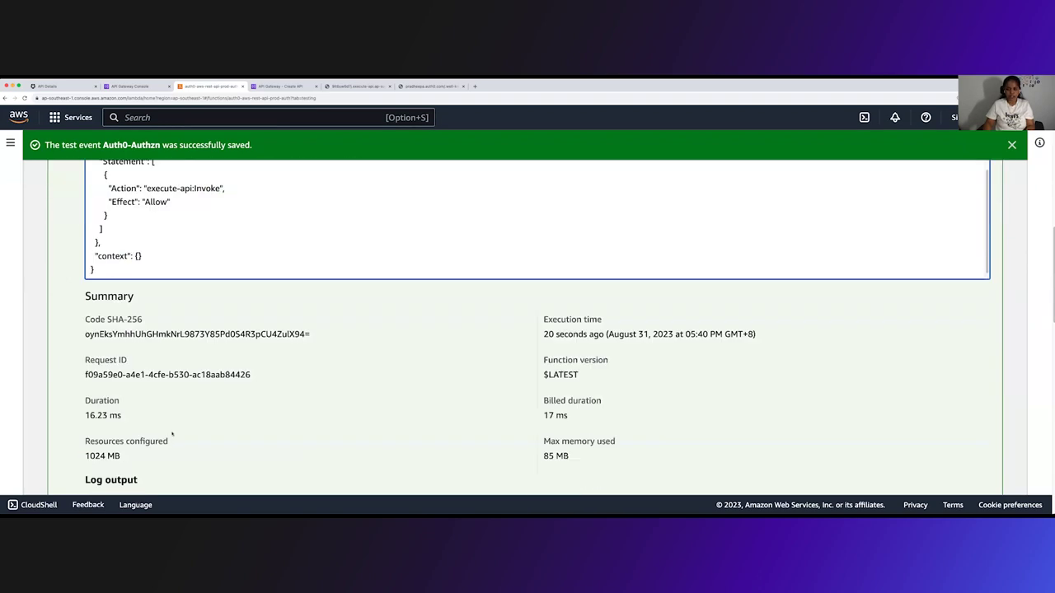
pyautogui.scroll(-5, 172, 437)
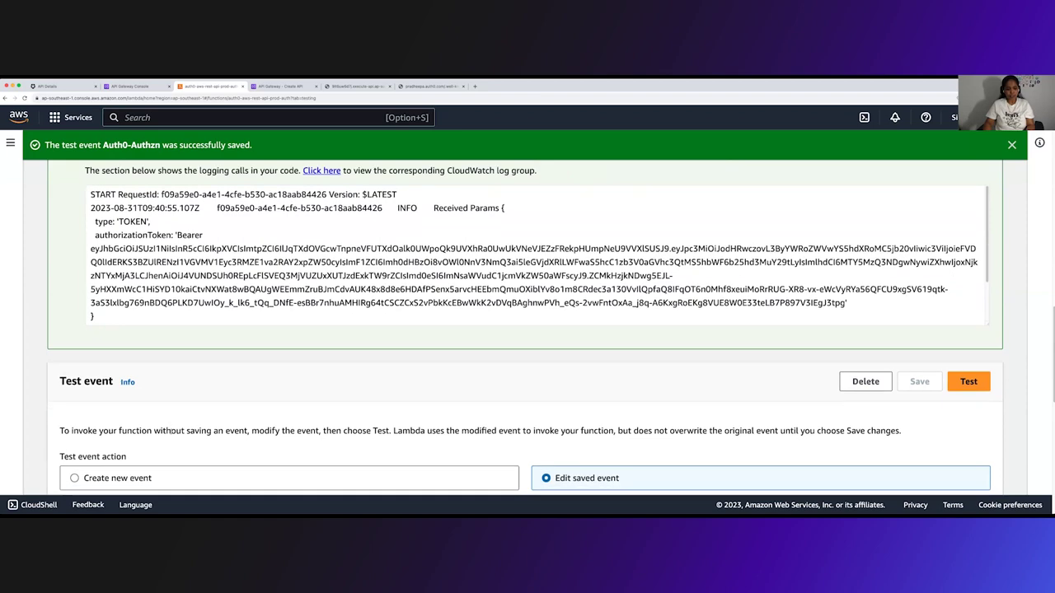
pyautogui.scroll(10, 244, 415)
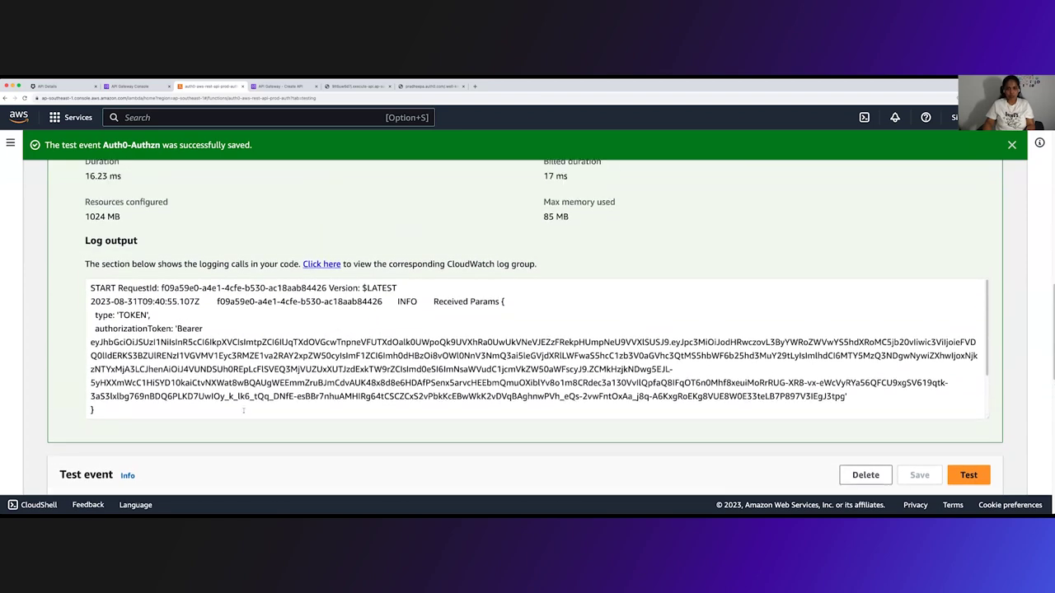
pyautogui.scroll(3, 244, 412)
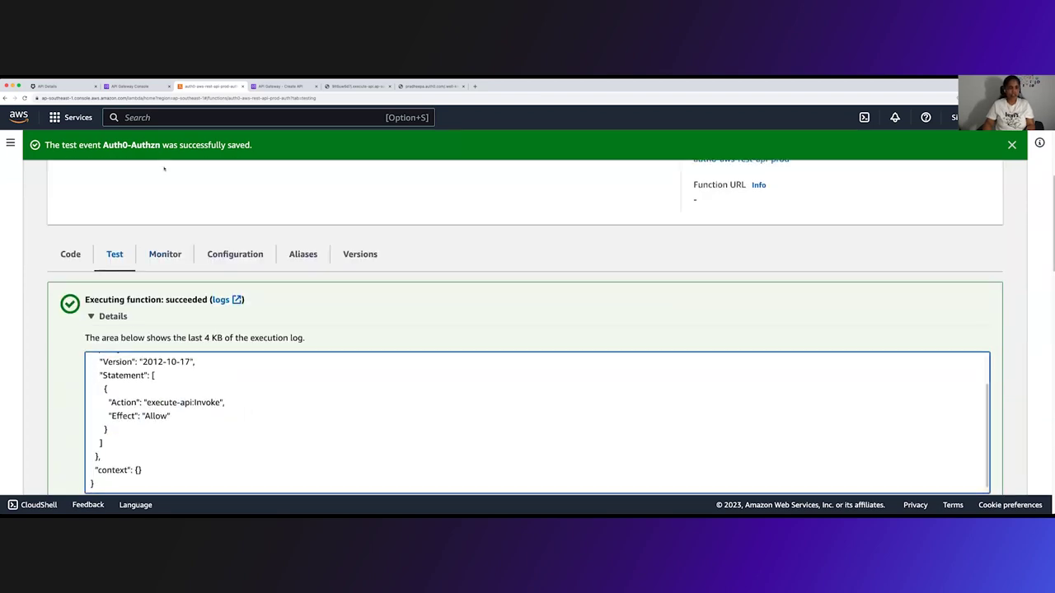
# Switch to API Gateway and start a new authorizer for Auth0WebinarRESTAPI, naming it Auth0WebinarAuthorizer
pyautogui.click(278, 87)
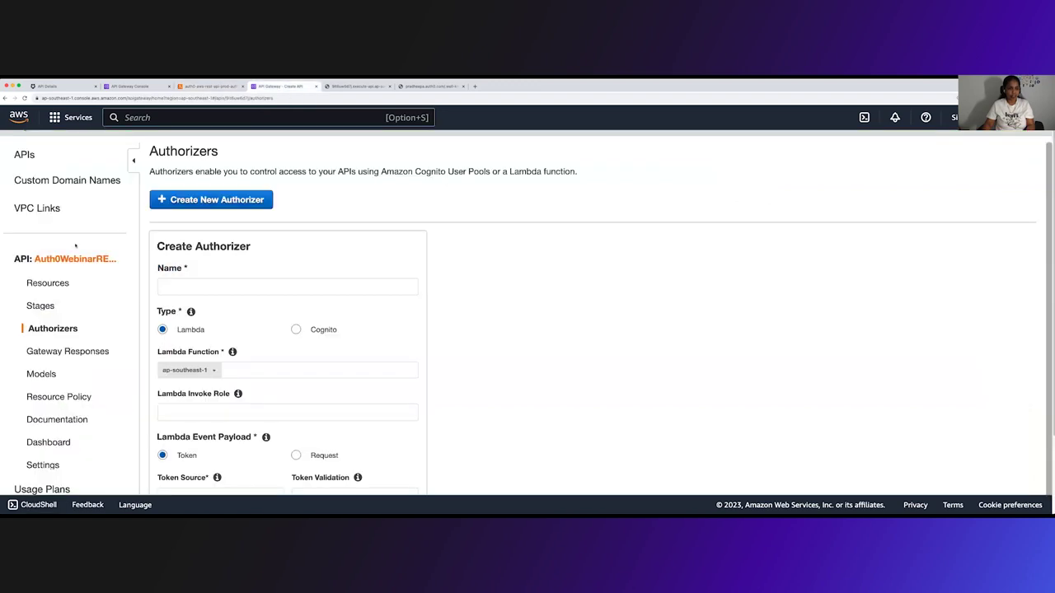
pyautogui.click(47, 328)
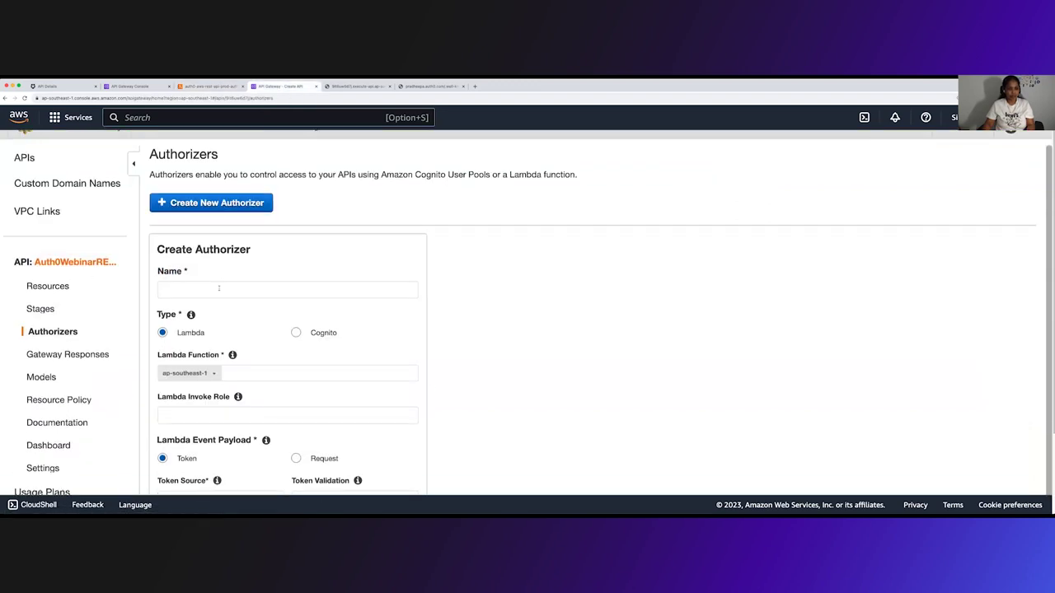
pyautogui.click(244, 144)
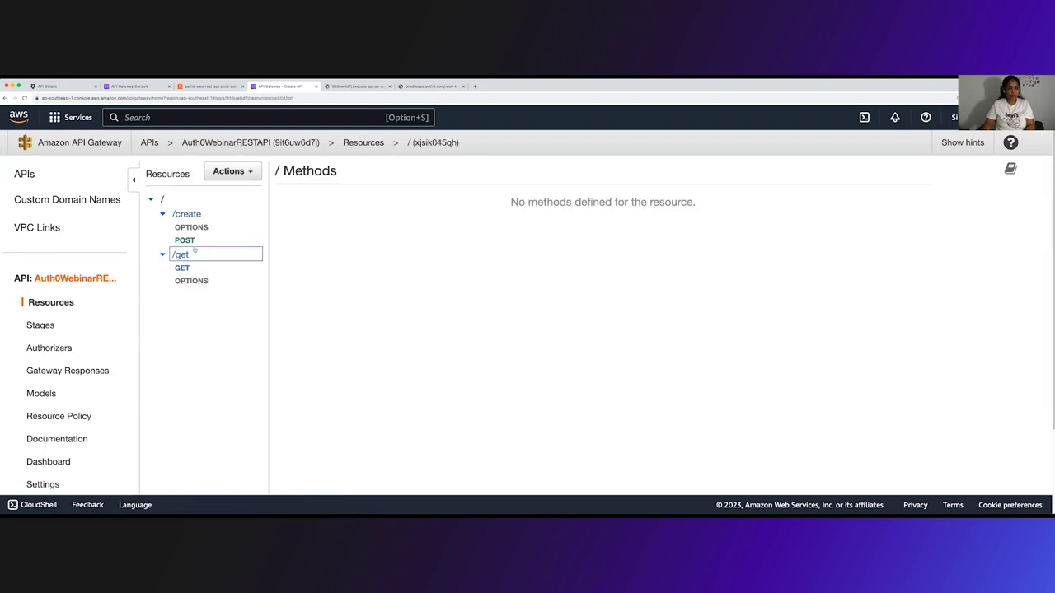
pyautogui.click(41, 349)
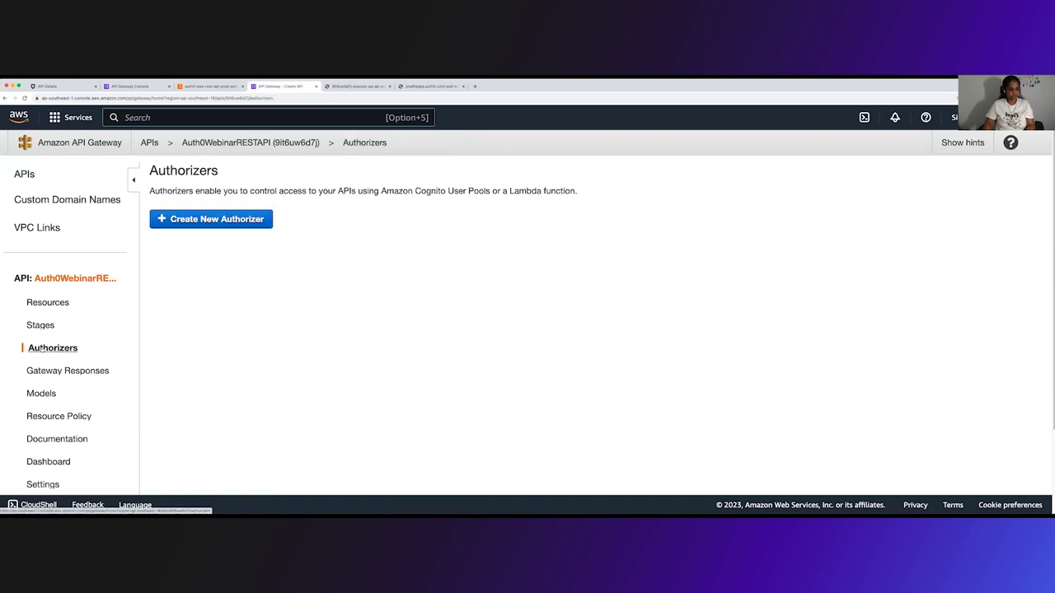
pyautogui.click(221, 220)
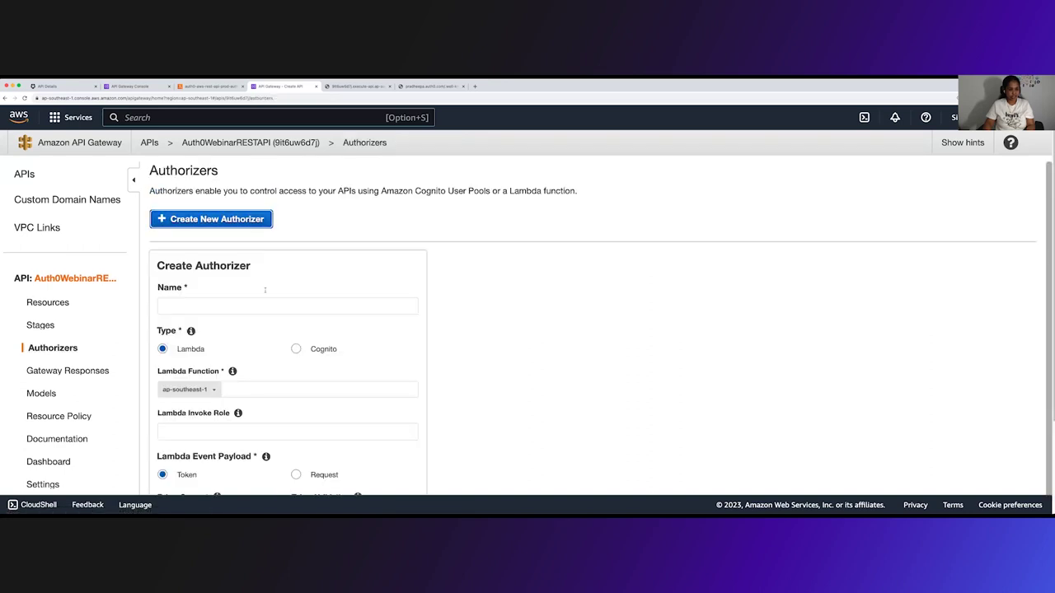
pyautogui.click(194, 305)
pyautogui.write('Auth0')
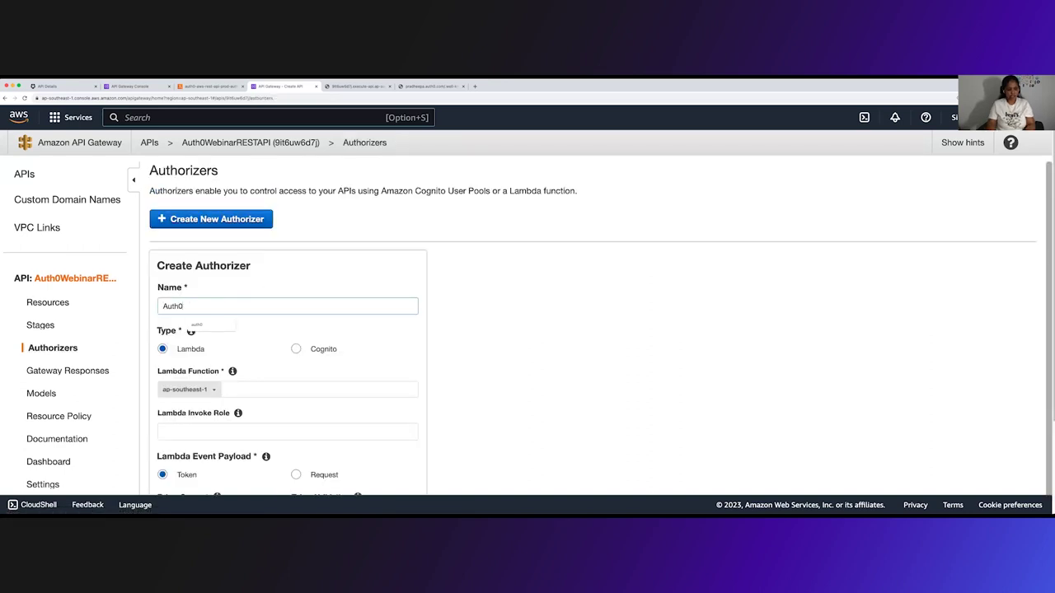
pyautogui.write('WebinarAuthoriz')
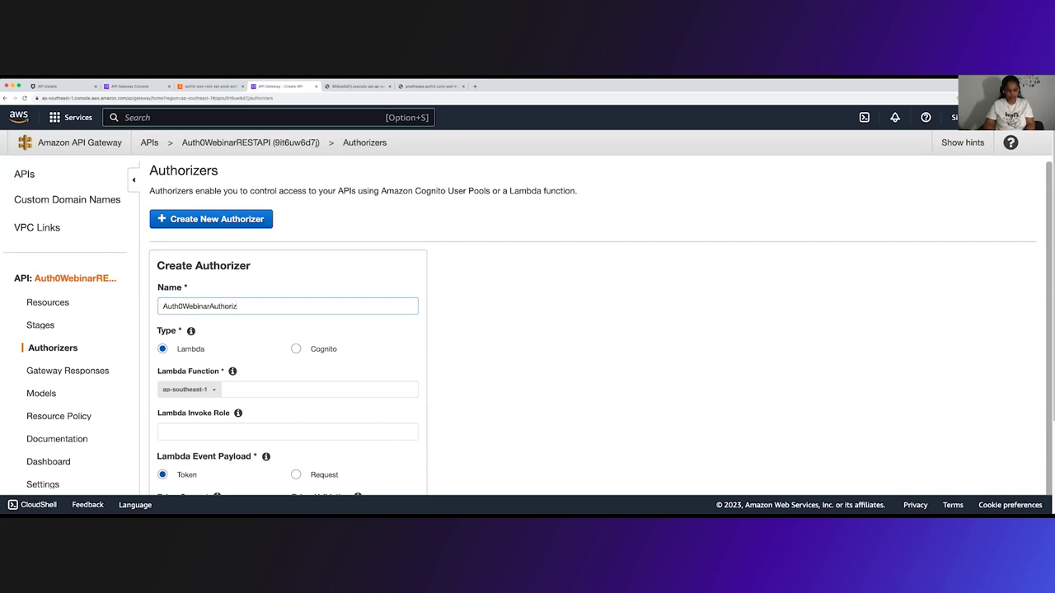
pyautogui.write('er')
# Assign auth0-aws-rest-api-prod-auth as the authorizer's Lambda function
pyautogui.click(254, 389)
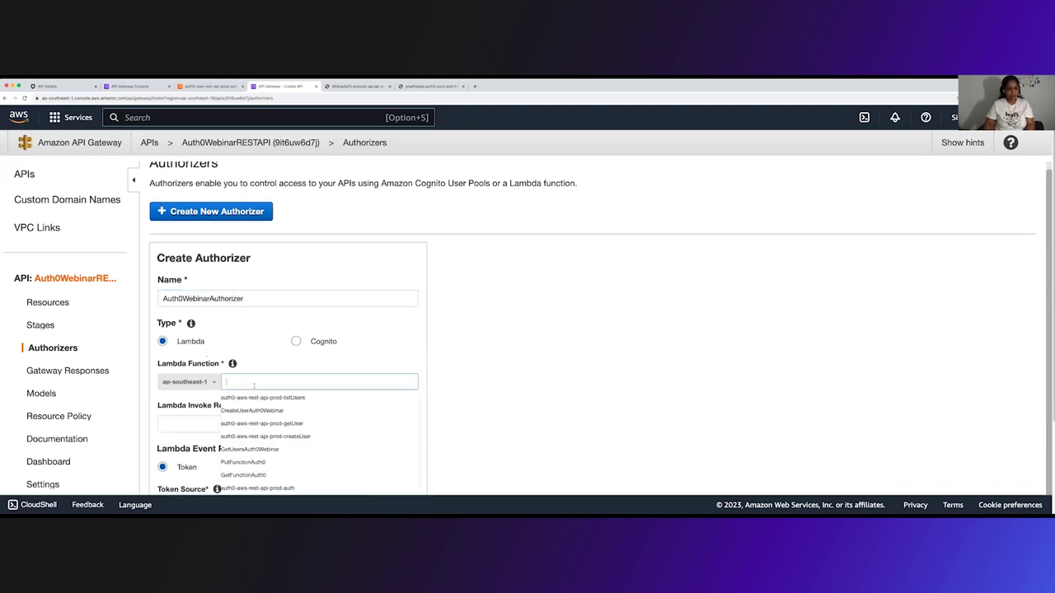
pyautogui.scroll(-1, 254, 384)
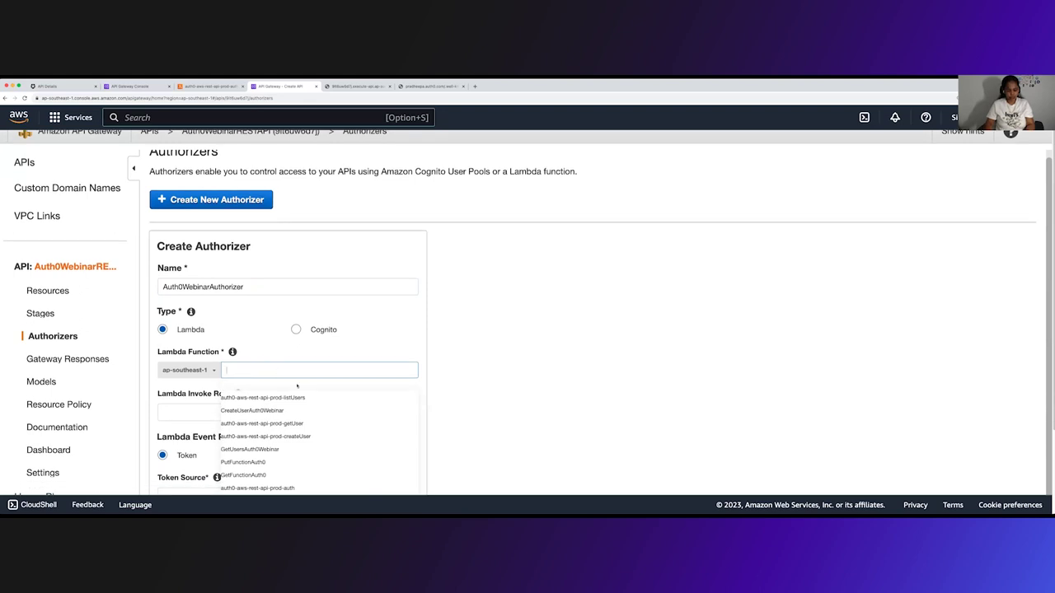
pyautogui.write('auth0-')
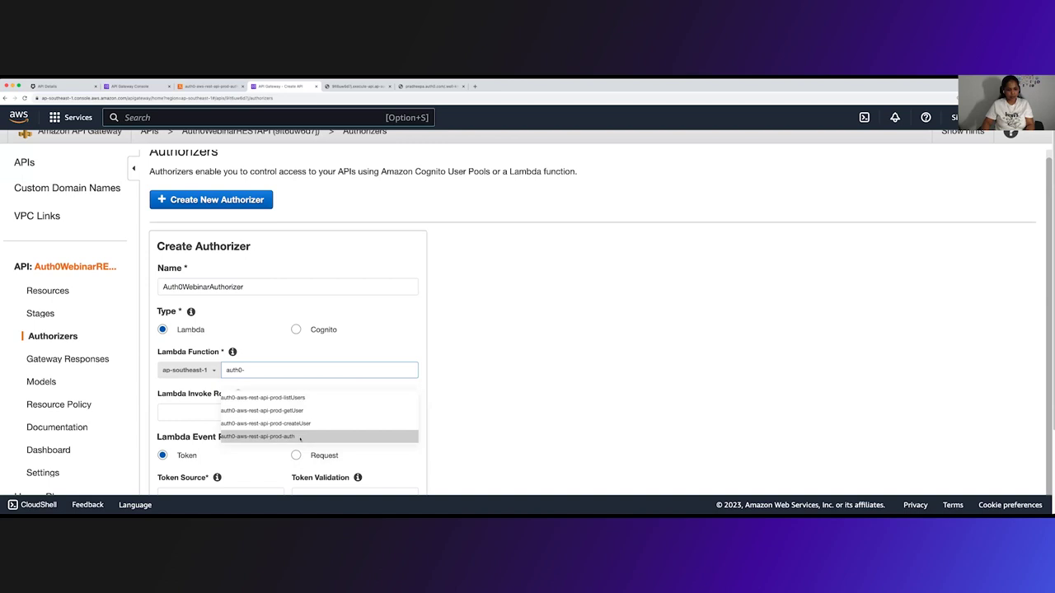
pyautogui.click(298, 447)
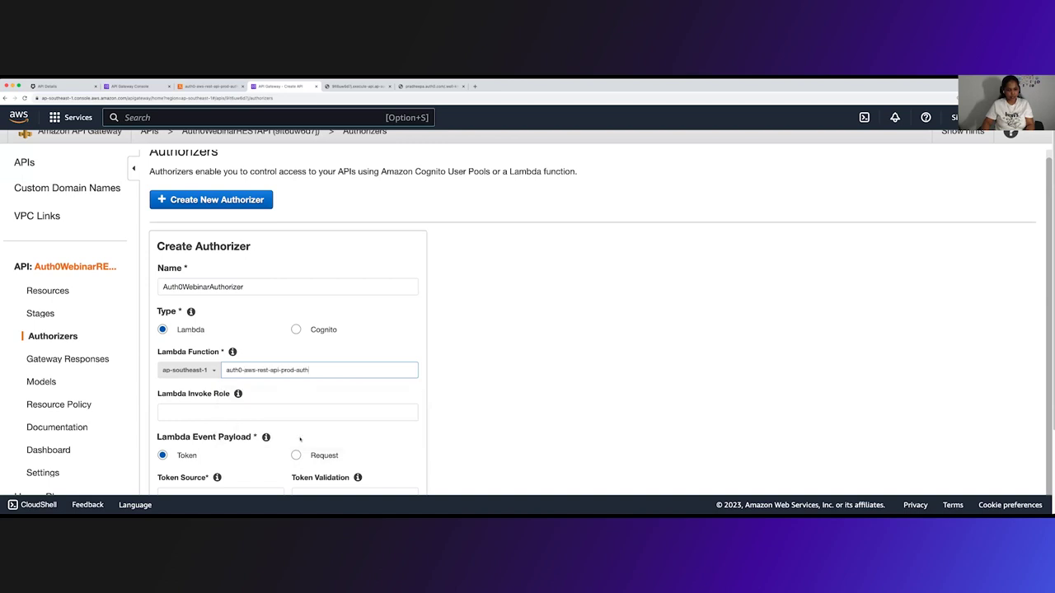
# Set the token source to Authorization and token validation to ^Bearer [-0-9a-zA-z\.]*$, and create the authorizer, granting API Gateway permission to invoke the Lambda function
pyautogui.scroll(-3, 231, 422)
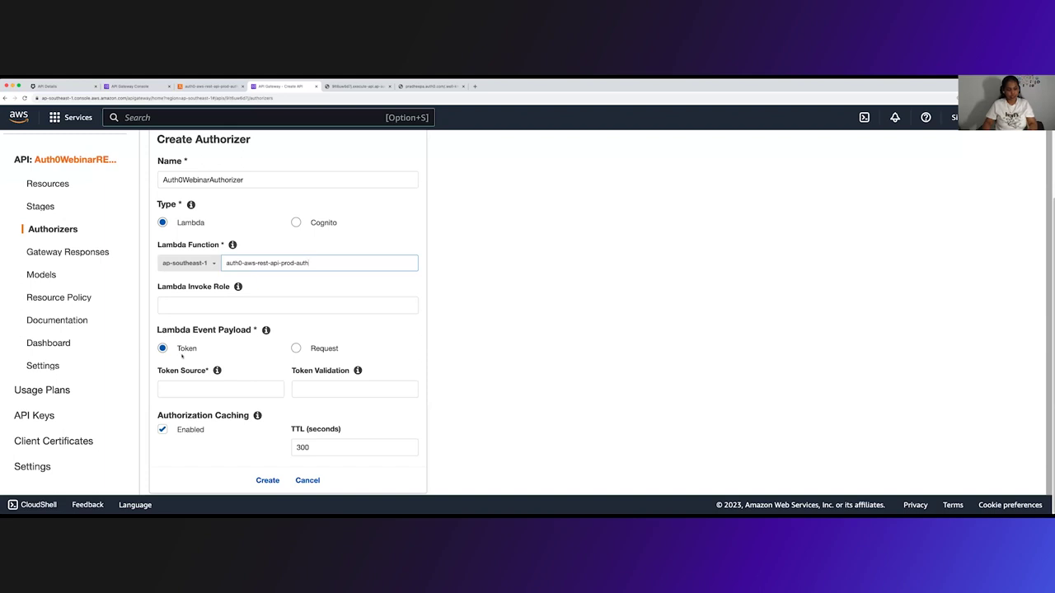
pyautogui.click(191, 391)
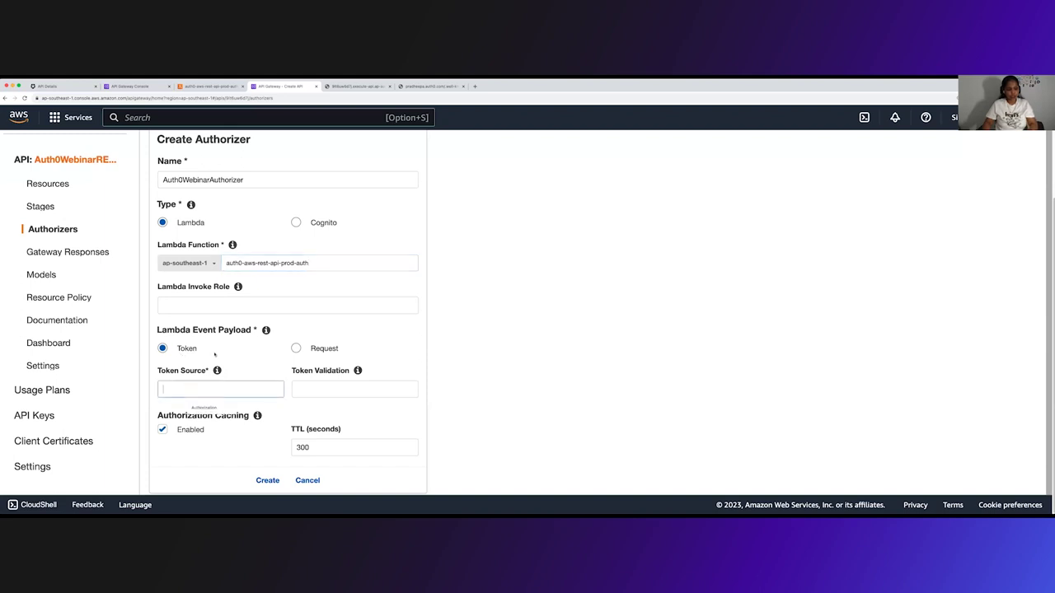
pyautogui.click(206, 408)
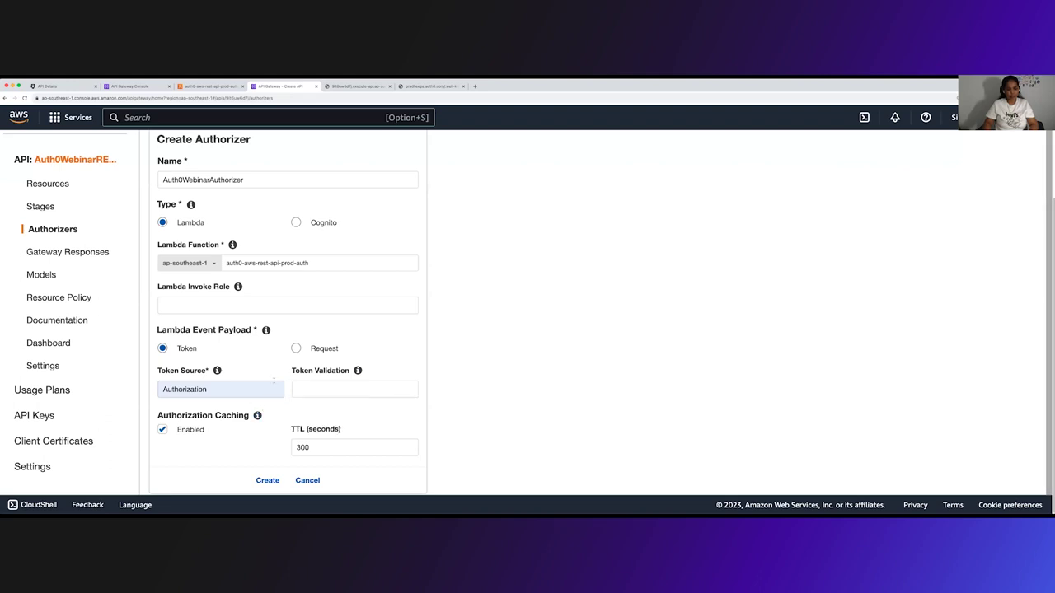
pyautogui.click(313, 386)
pyautogui.press('super+v')
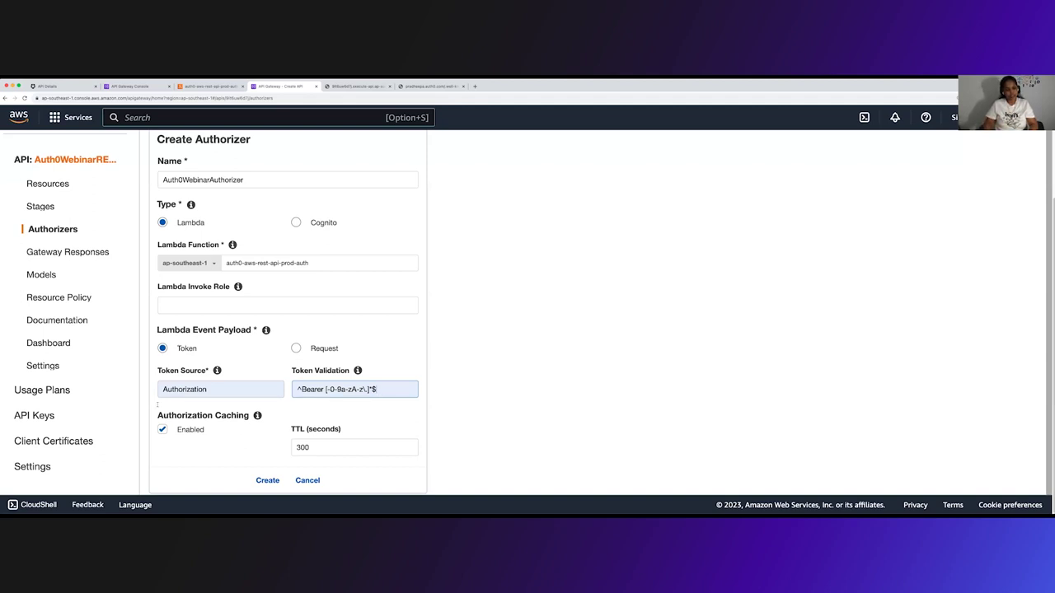
pyautogui.click(267, 480)
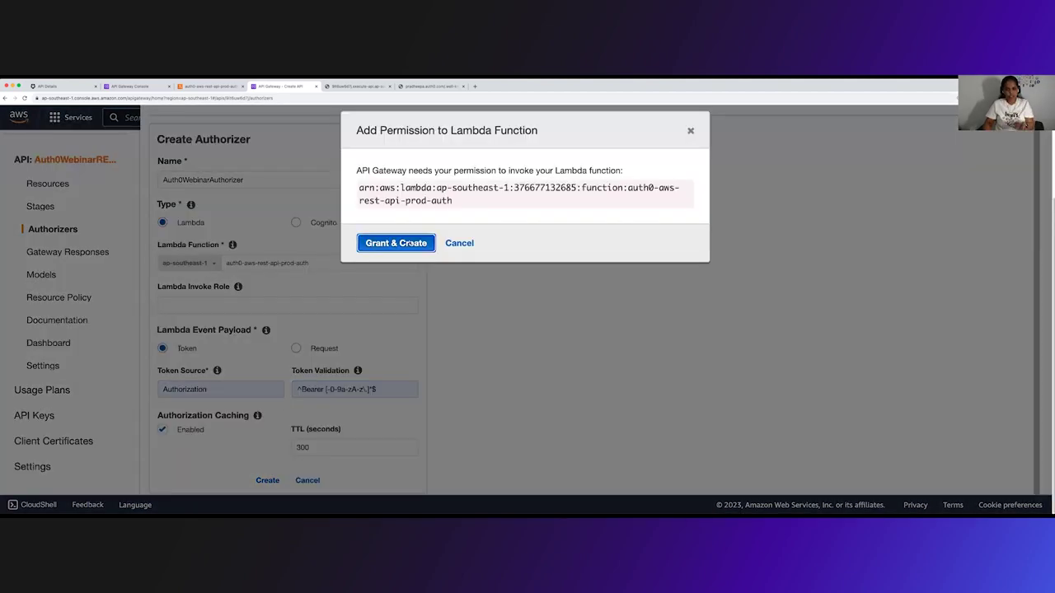
pyautogui.click(410, 243)
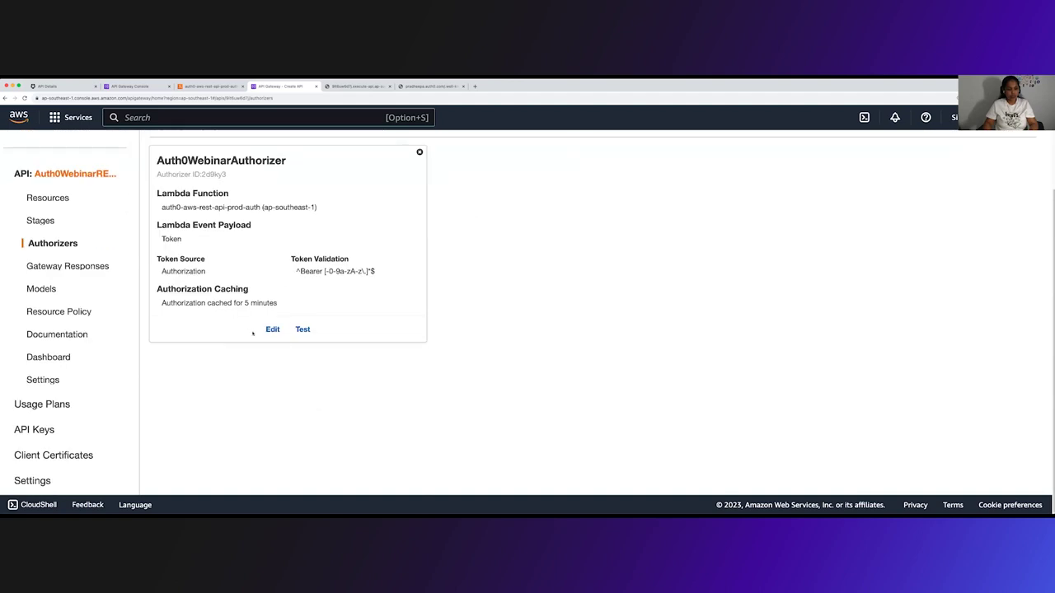
# Reopen Auth0WebinarAuthorizer for editing, review its token source, validation and caching settings, and save it without changes
pyautogui.click(272, 329)
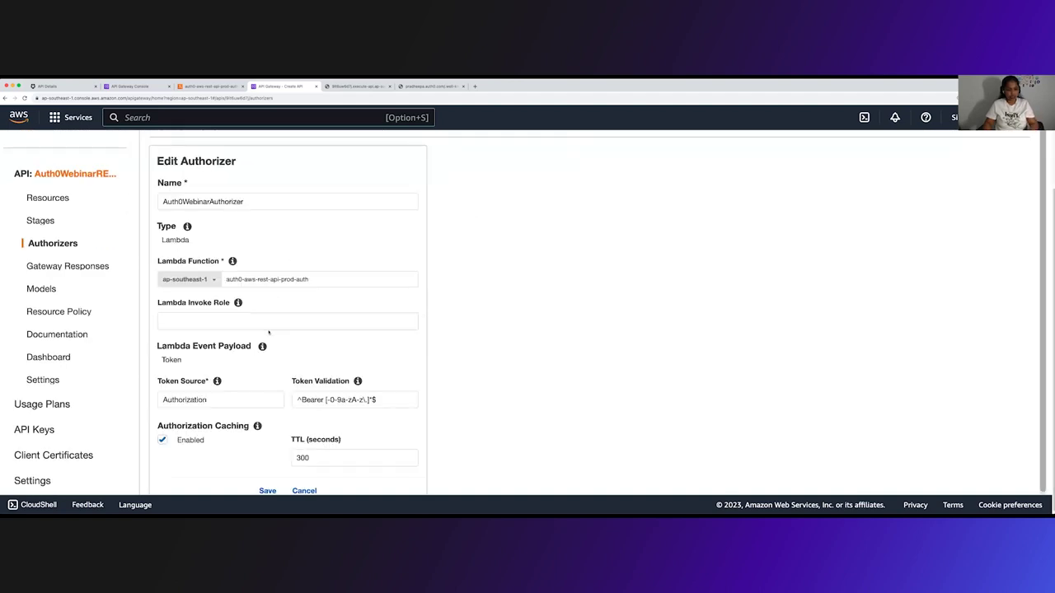
pyautogui.scroll(-1, 299, 376)
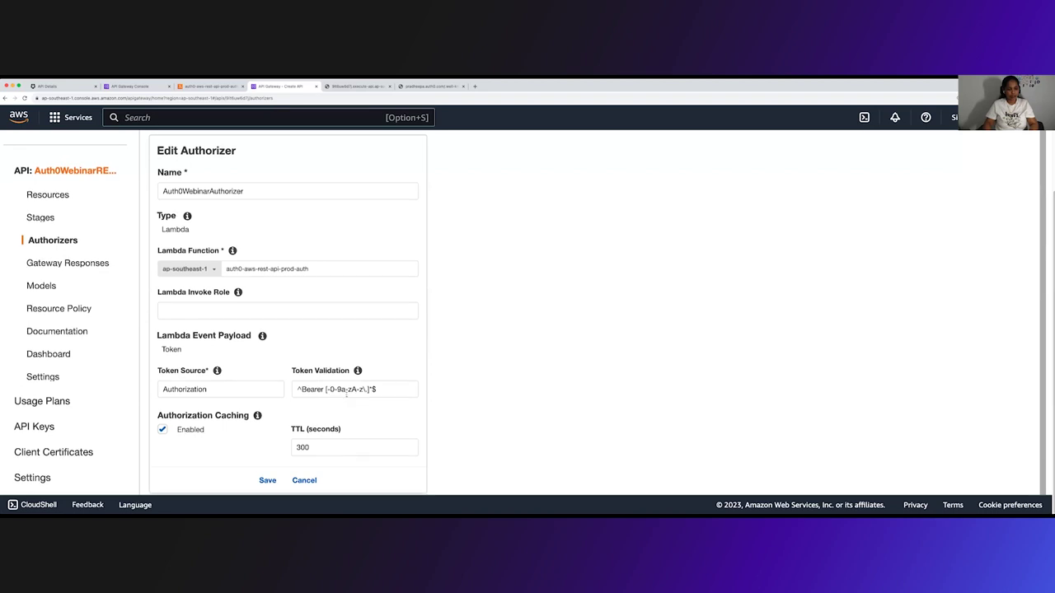
pyautogui.scroll(1, 487, 371)
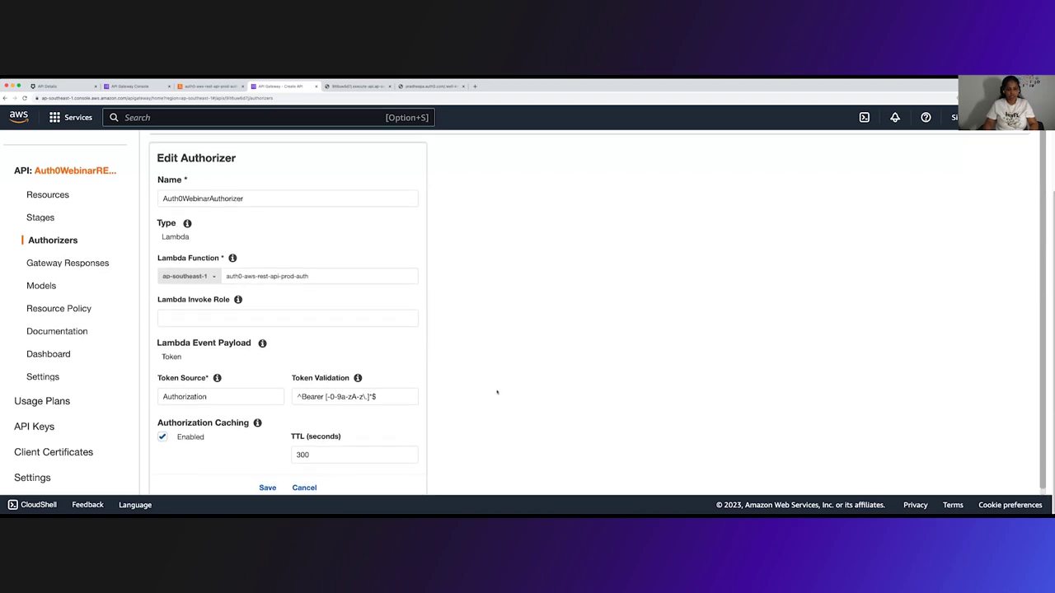
pyautogui.scroll(-1, 493, 400)
pyautogui.click(267, 480)
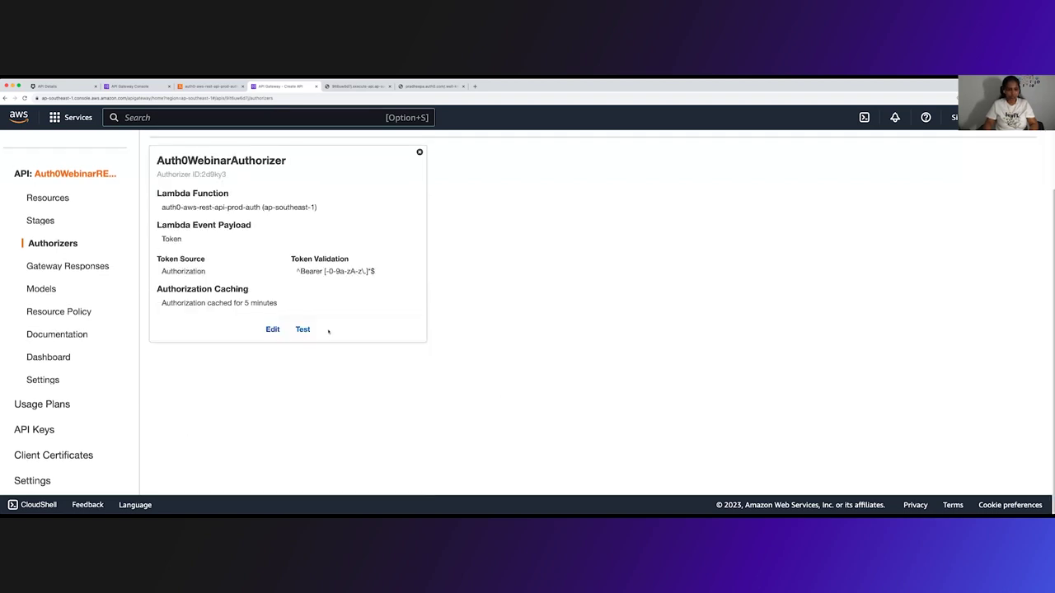
# Open the test for Auth0WebinarAuthorizer and begin the Authorization header value with "Bearer "
pyautogui.click(302, 329)
pyautogui.click(462, 220)
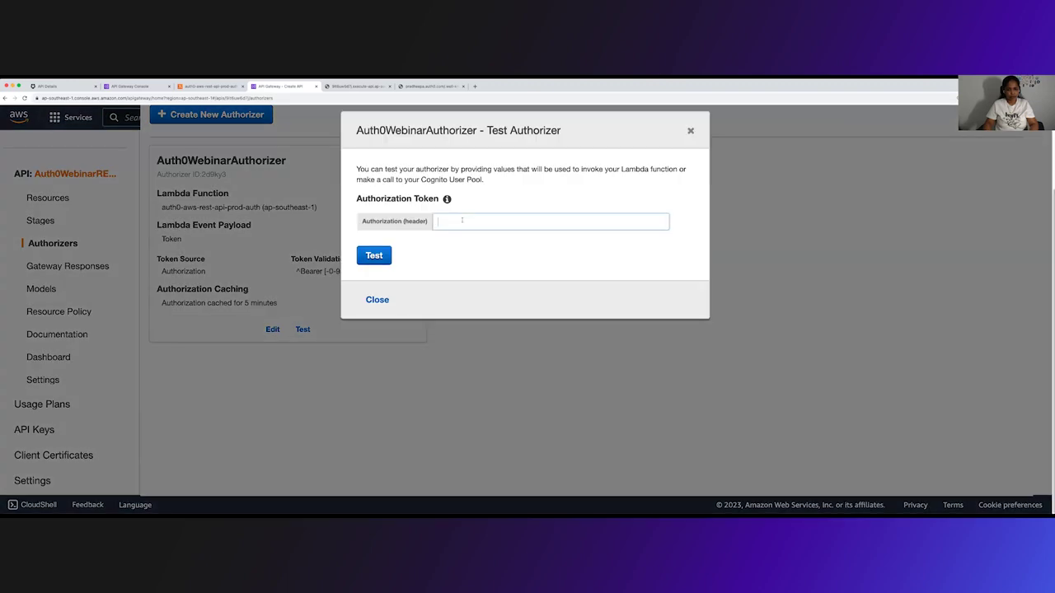
pyautogui.write('Bearer')
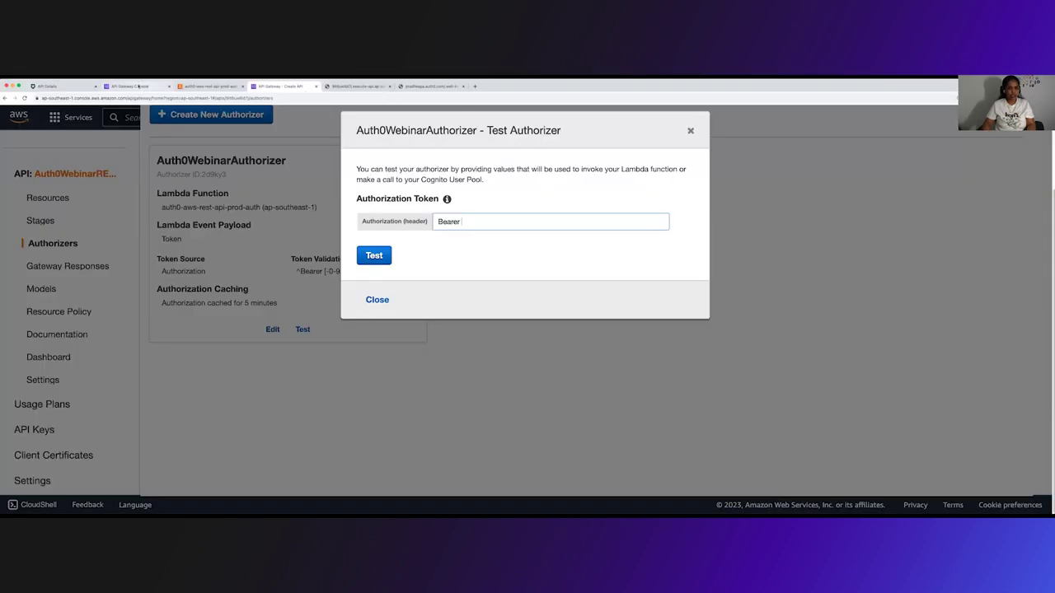
# Copy the access token from the API's test response in Auth0 and paste it after "Bearer" in the authorizer's test header
pyautogui.click(139, 86)
pyautogui.click(51, 86)
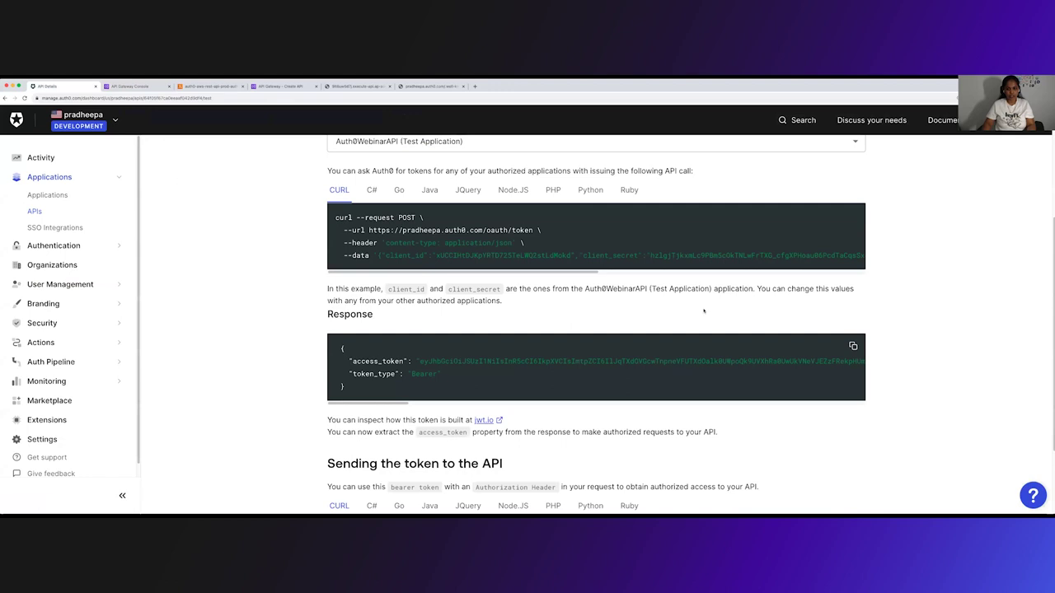
pyautogui.click(853, 347)
pyautogui.click(281, 85)
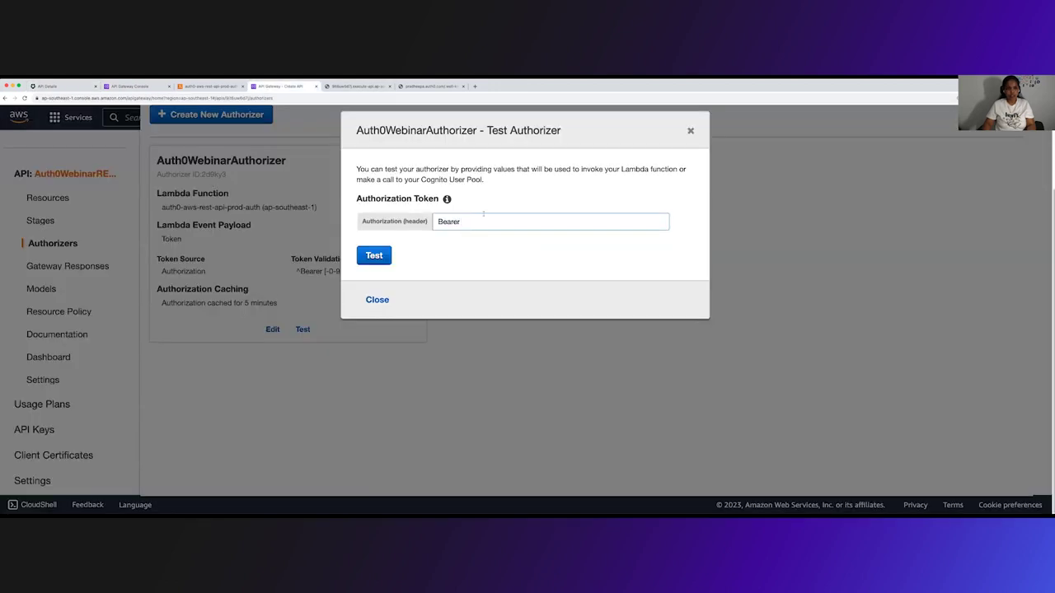
pyautogui.press('super+v')
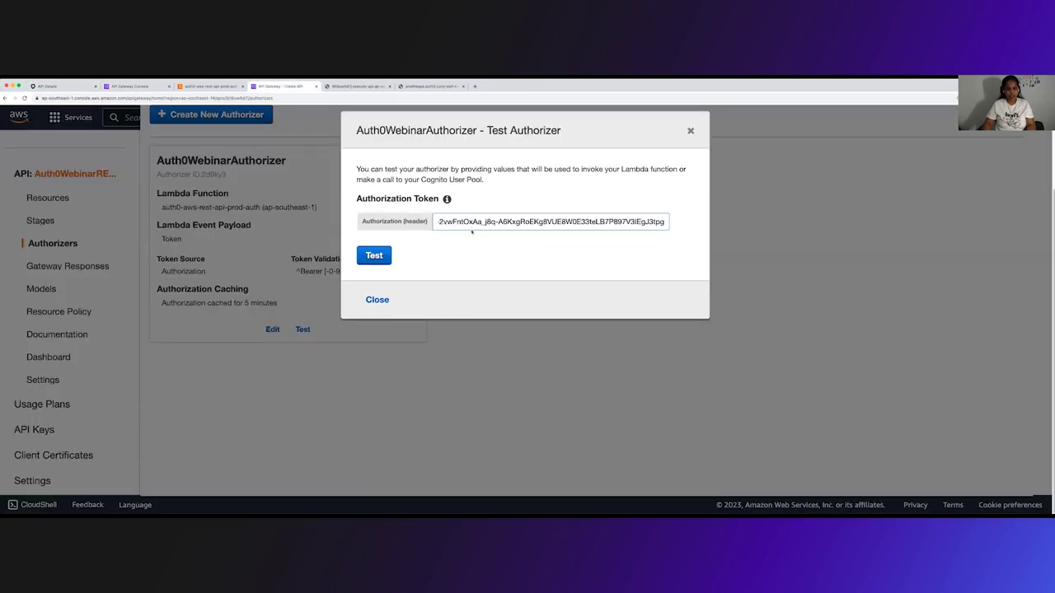
# Run the authorizer test and examine the response code, returned policy and execution log
pyautogui.click(376, 256)
pyautogui.scroll(-6, 525, 396)
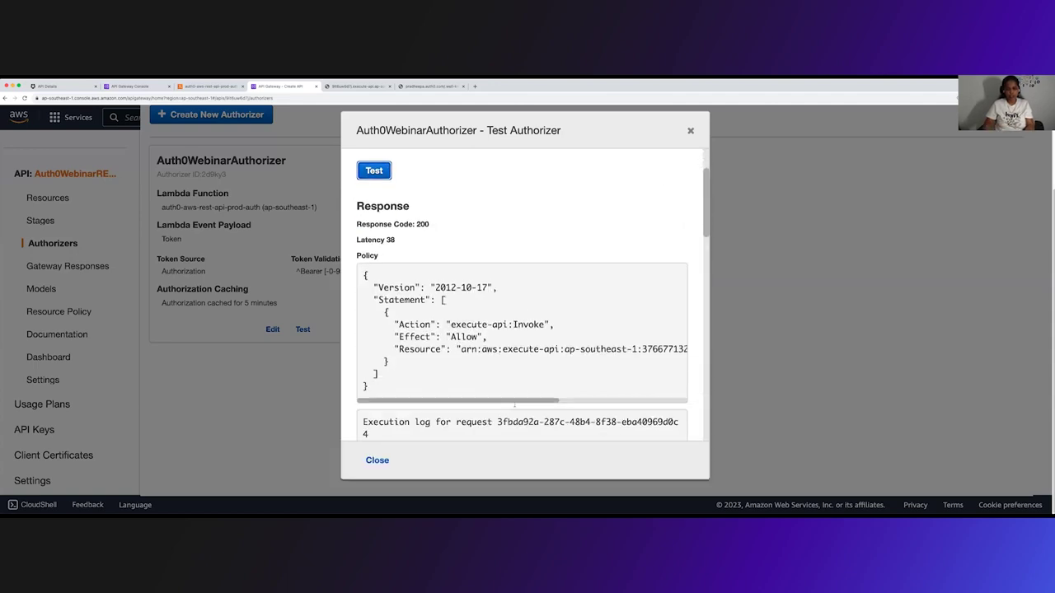
pyautogui.scroll(-10, 516, 404)
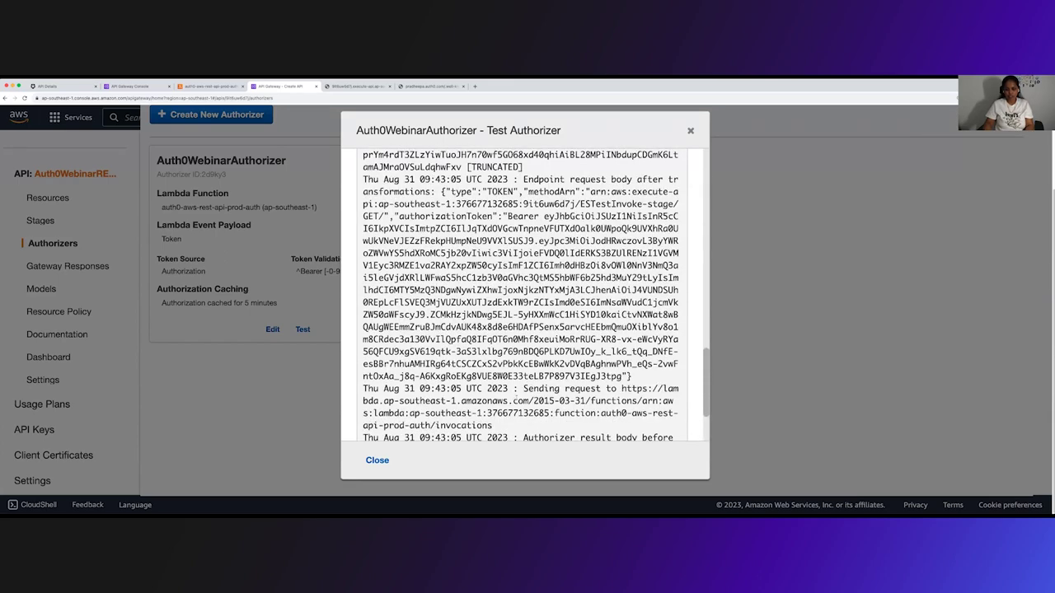
pyautogui.scroll(-3, 515, 400)
pyautogui.scroll(20, 459, 397)
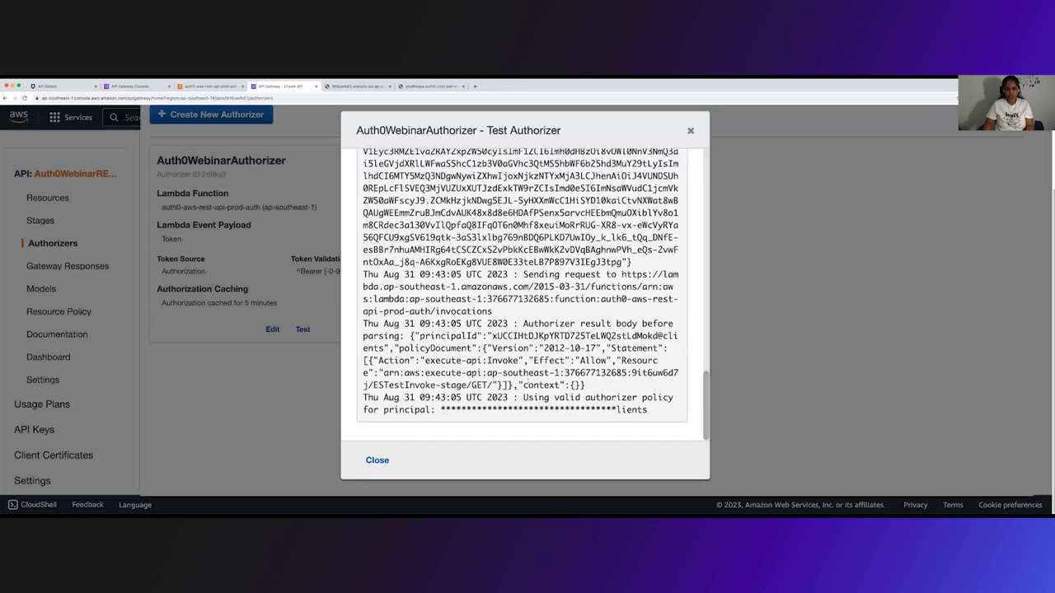
pyautogui.scroll(-3, 458, 397)
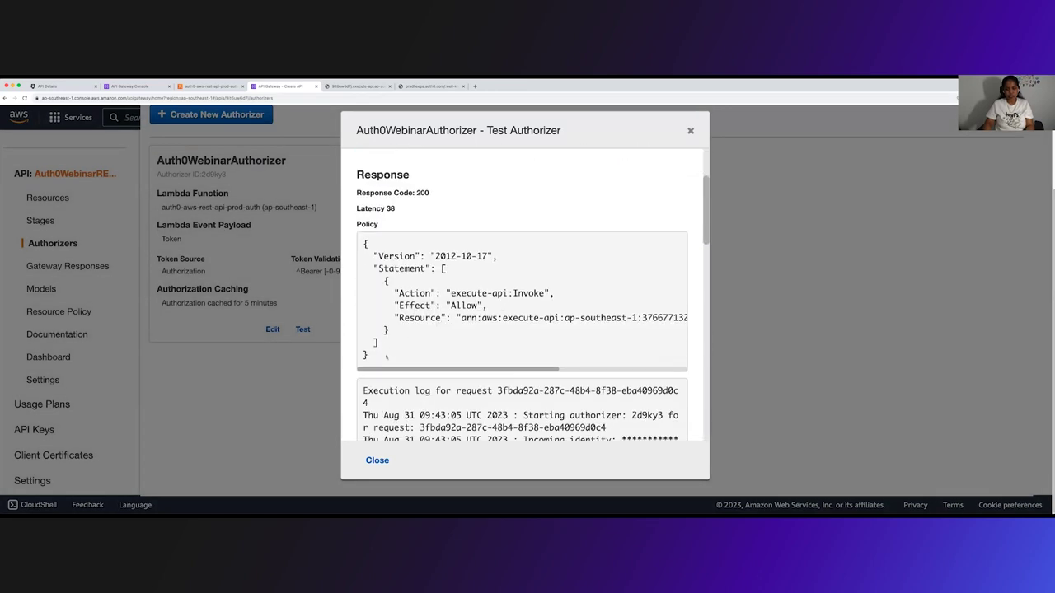
# Try rerunning the authorizer test with a leading space before "Bearer" in the Authorization header value
pyautogui.moveTo(385, 356); pyautogui.dragTo(369, 281)
pyautogui.scroll(3, 449, 295)
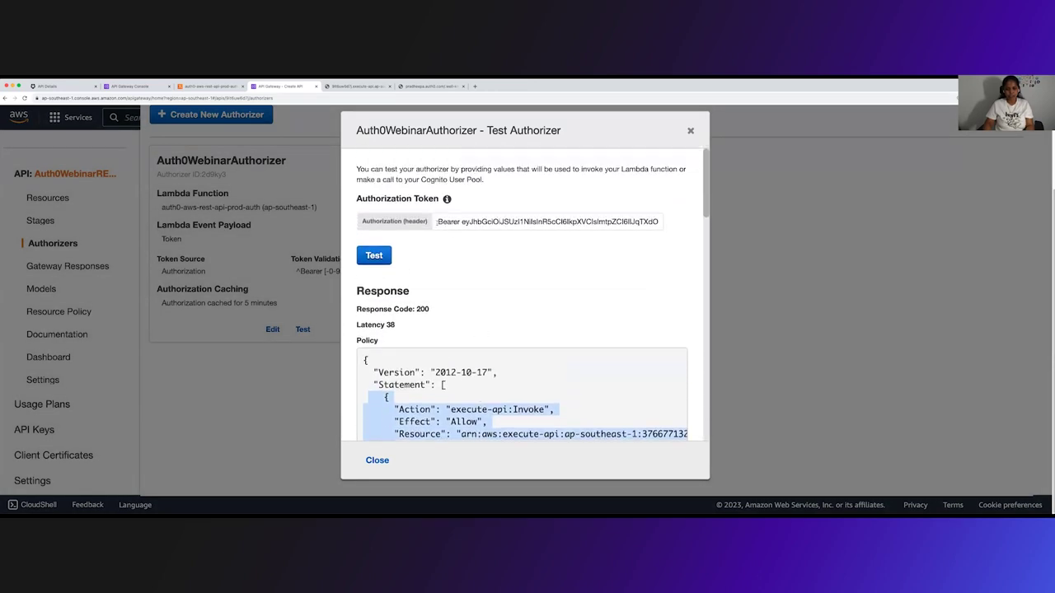
pyautogui.click(437, 220)
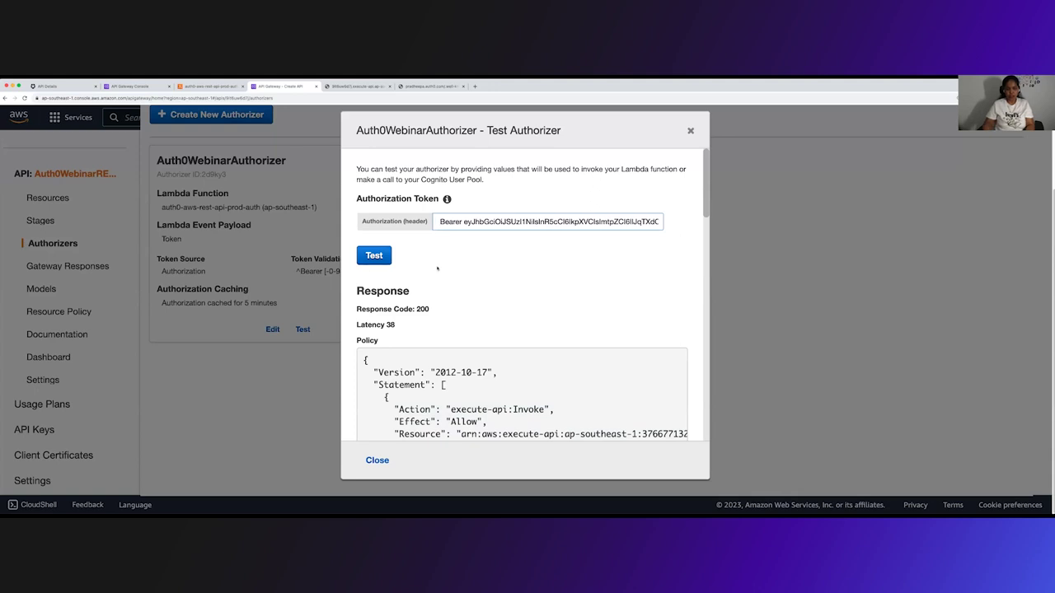
pyautogui.click(374, 256)
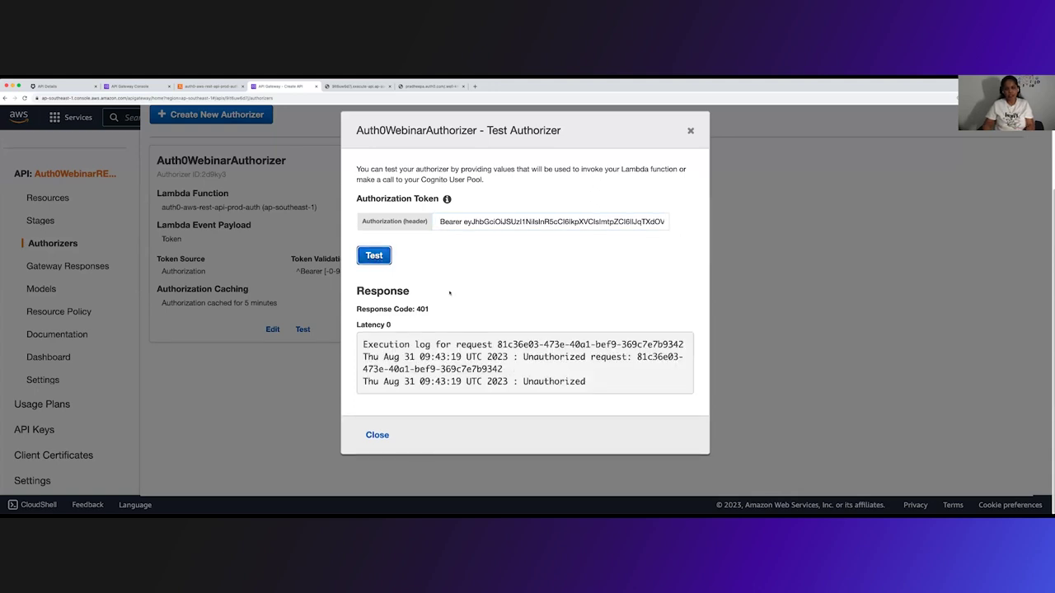
# Remove the leading space before "Bearer" in the header value, rerun the authorizer test and close it
pyautogui.click(434, 225)
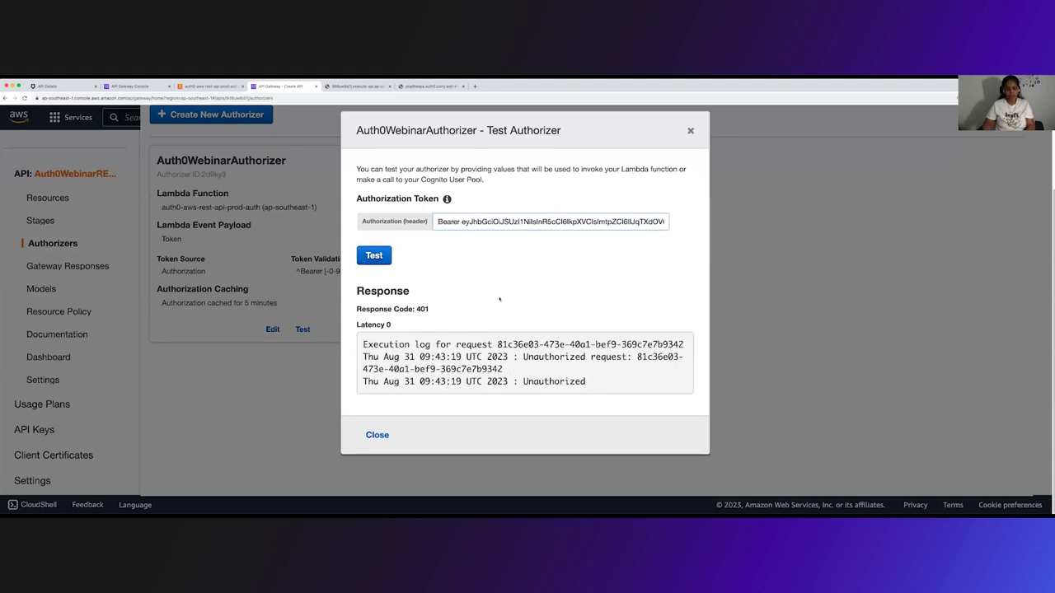
pyautogui.click(374, 256)
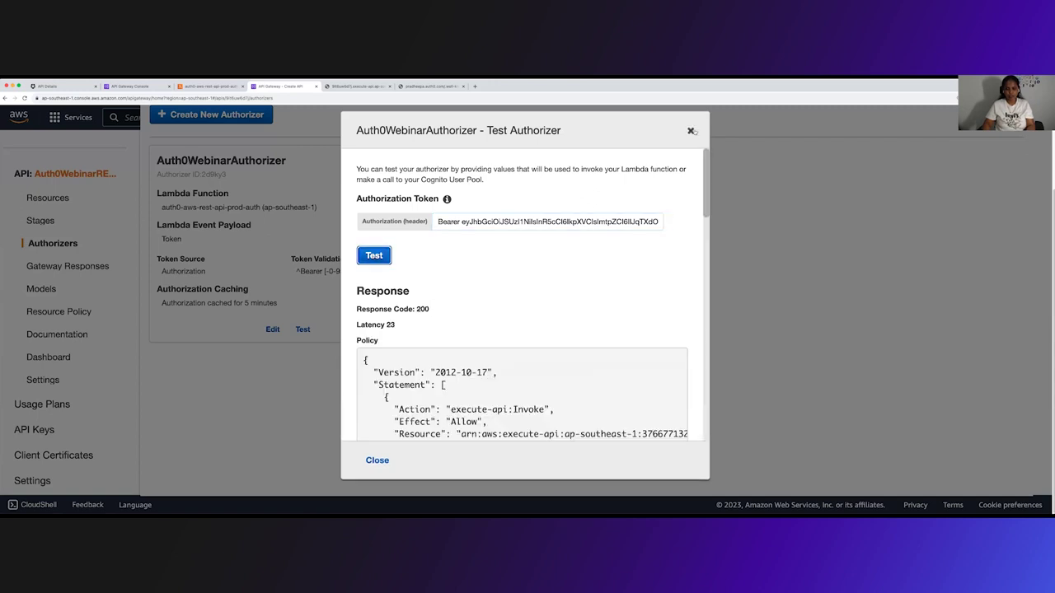
pyautogui.click(381, 460)
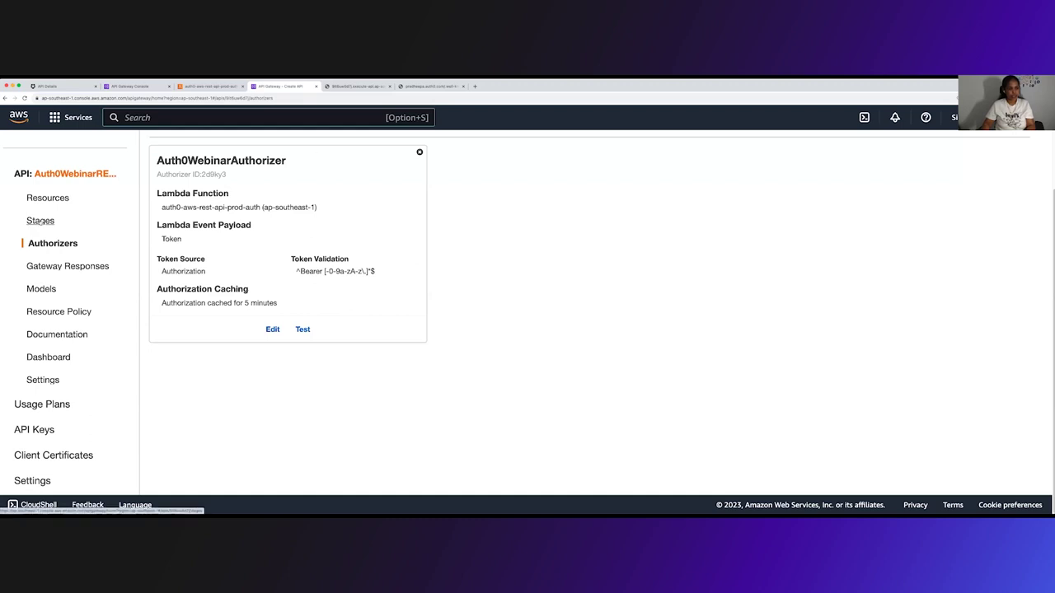
# Open the POST method of /create in the API's resources, reload the page and check the method's authorization
pyautogui.click(40, 221)
pyautogui.click(50, 302)
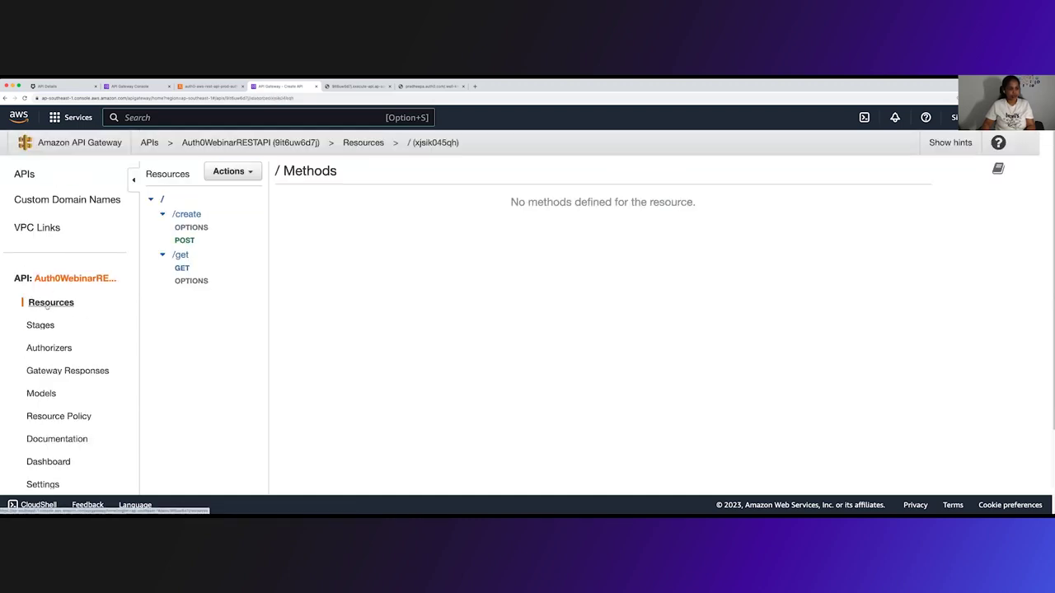
pyautogui.click(184, 239)
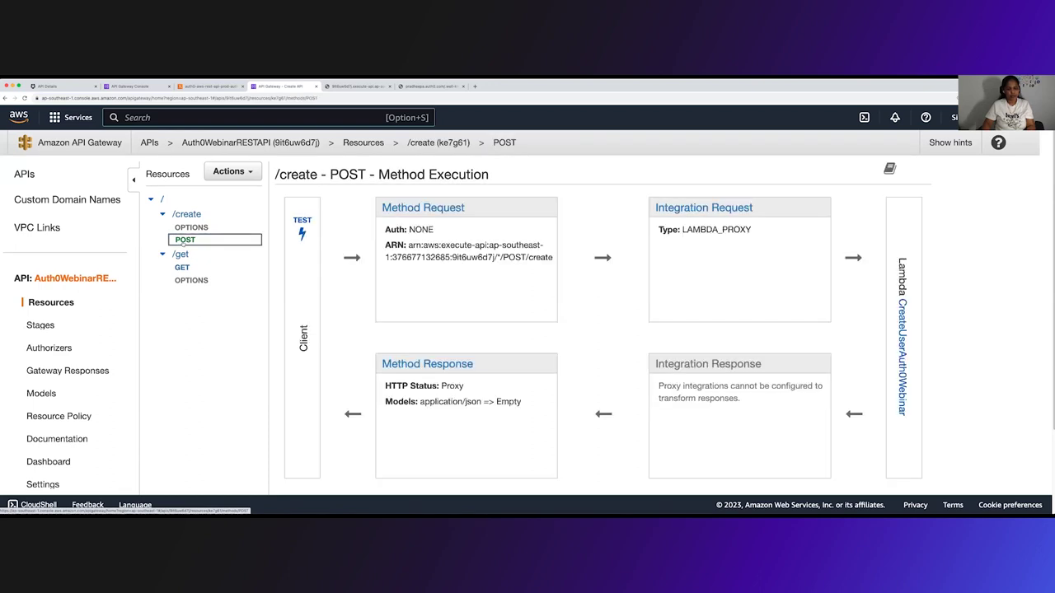
pyautogui.click(26, 97)
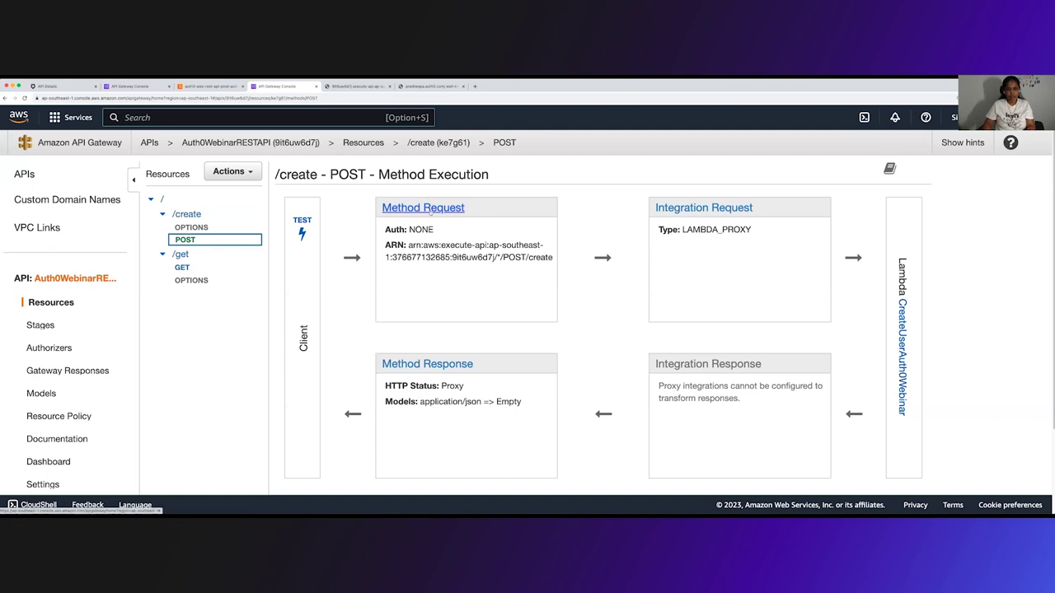
pyautogui.doubleClick(396, 229)
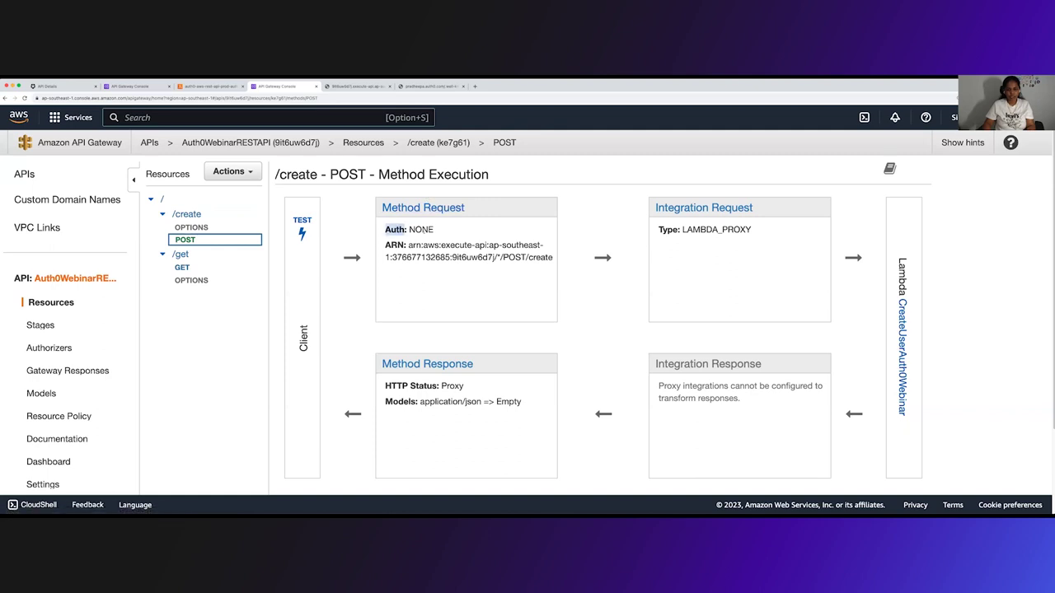
pyautogui.doubleClick(422, 229)
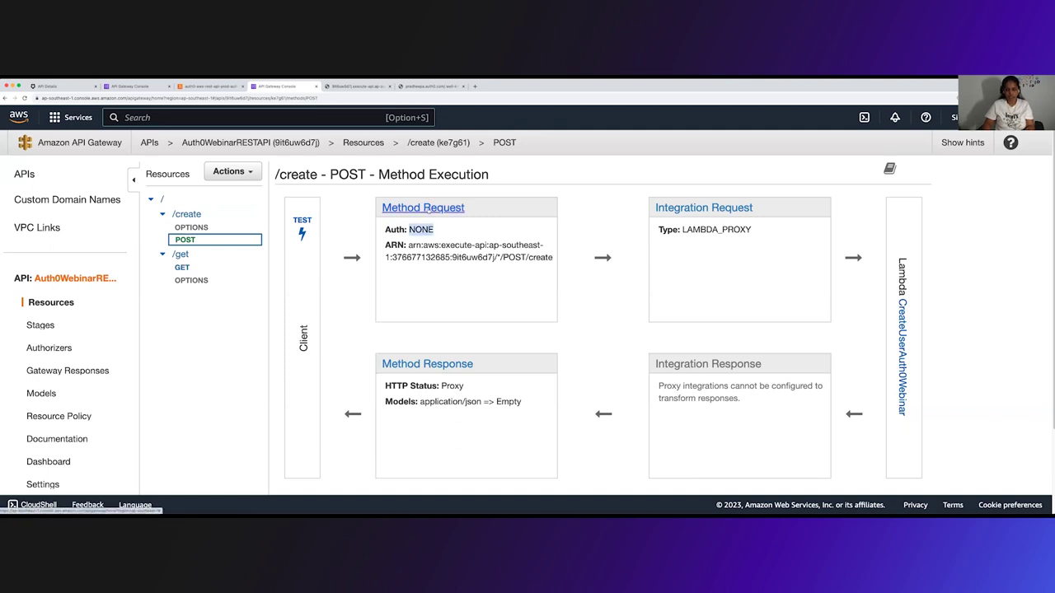
# Set the /create POST method request's authorization to Auth0WebinarAuthorizer and save the setting
pyautogui.click(427, 209)
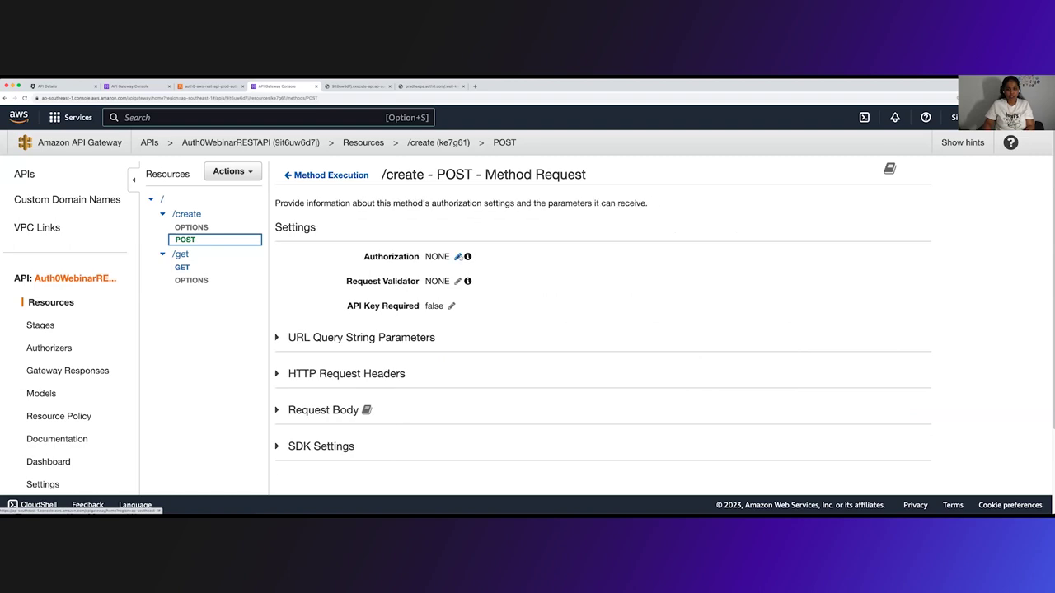
pyautogui.click(457, 257)
pyautogui.click(460, 259)
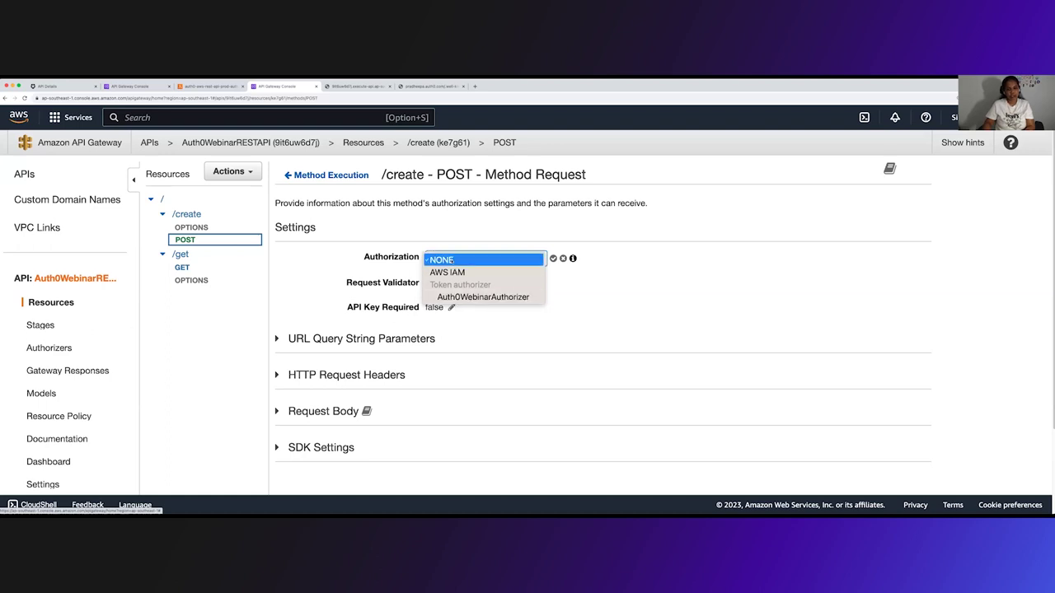
pyautogui.click(440, 295)
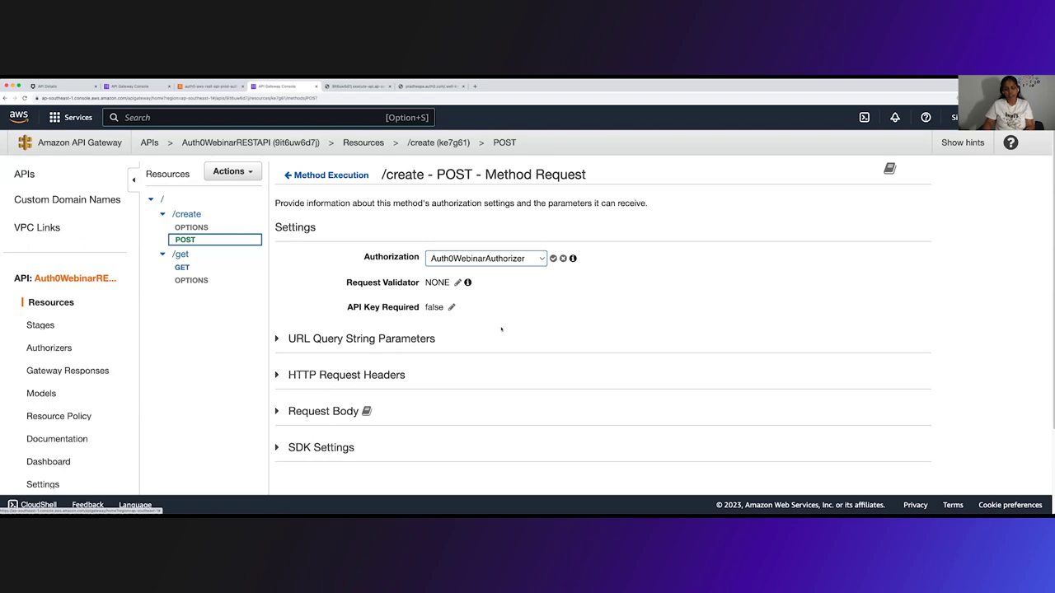
pyautogui.scroll(-1, 502, 328)
pyautogui.scroll(1, 500, 327)
pyautogui.scroll(-2, 500, 327)
pyautogui.scroll(2, 501, 327)
pyautogui.click(553, 259)
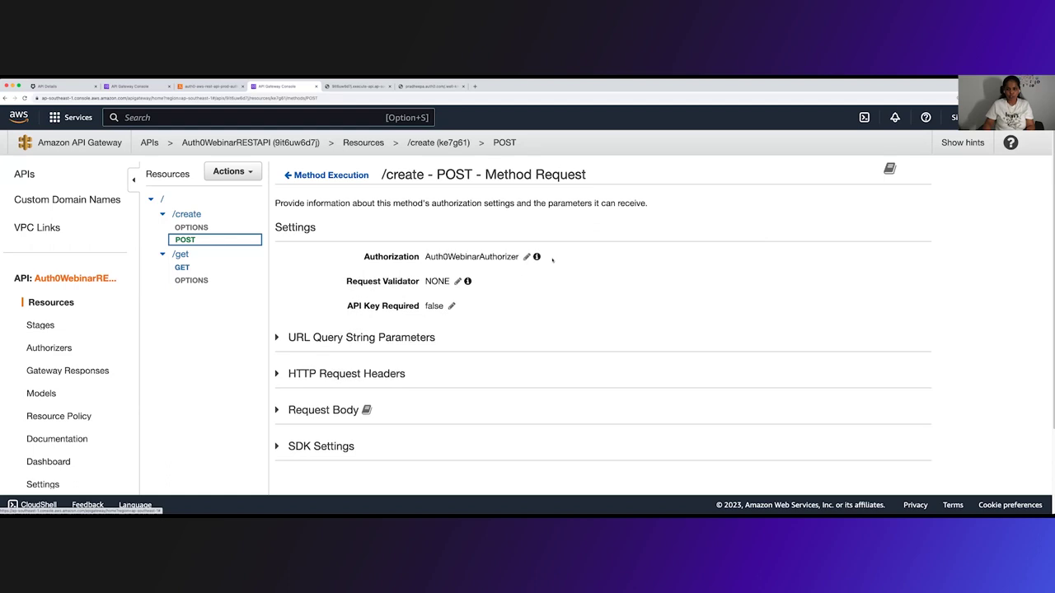
# Return to the method execution overview and compare the authorization of /create POST with that of /get GET
pyautogui.click(338, 175)
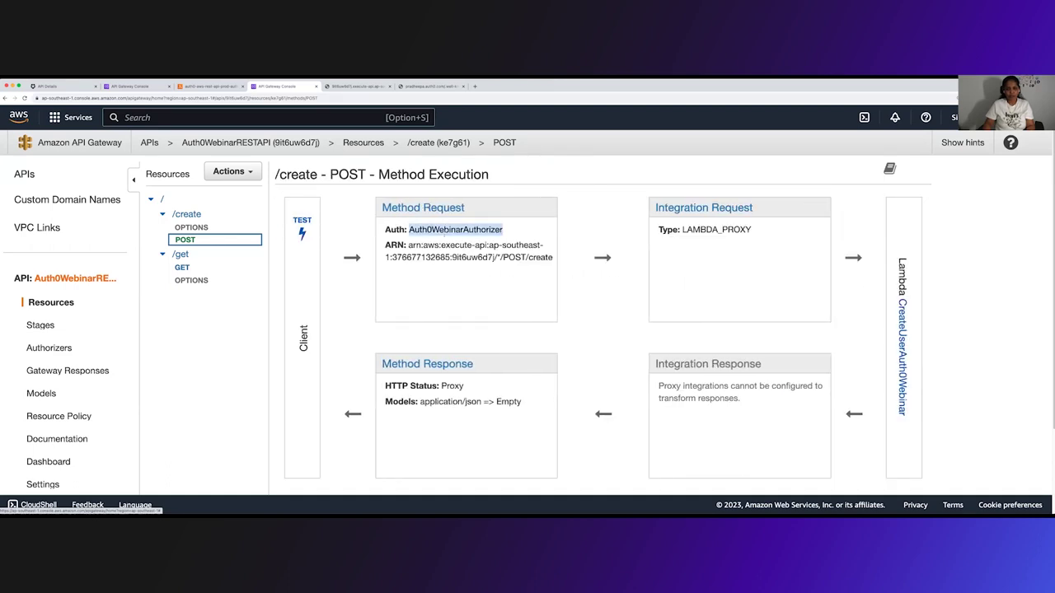
pyautogui.click(182, 267)
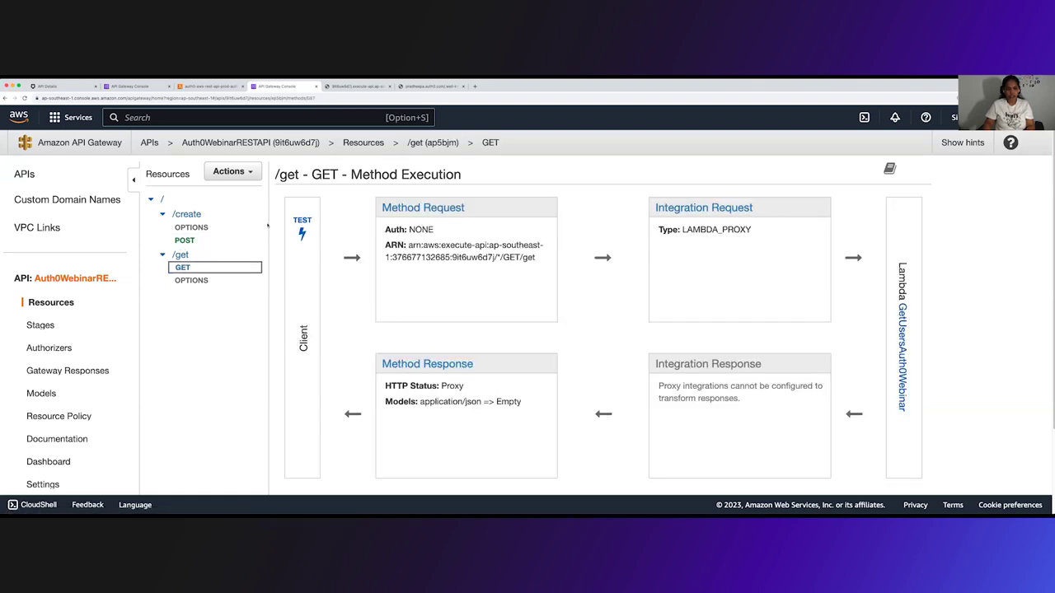
pyautogui.click(183, 239)
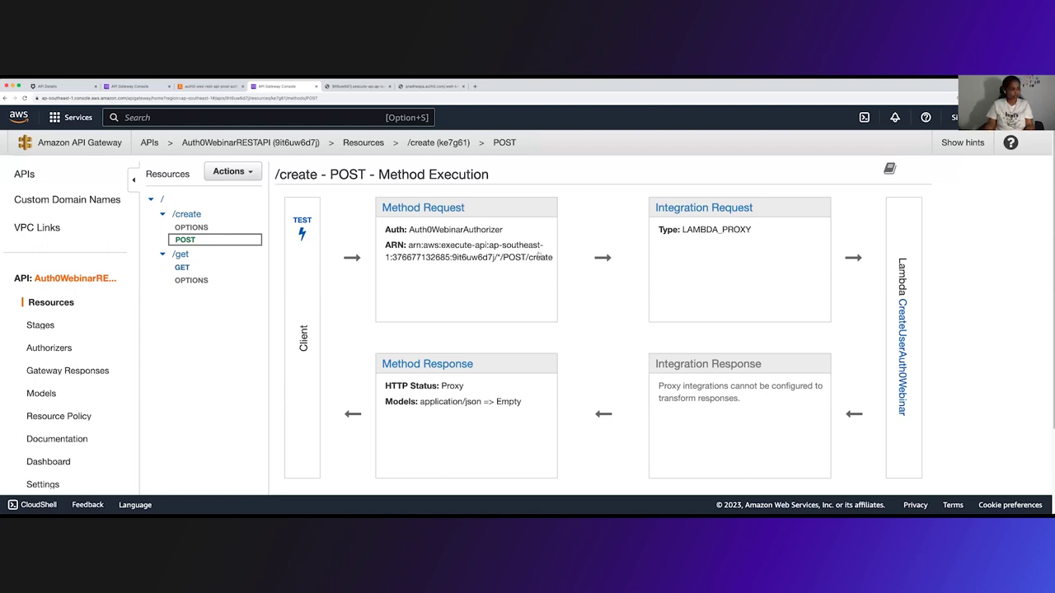
# Switch to the terminal and clear its earlier curl output
pyautogui.press('super+Tab')
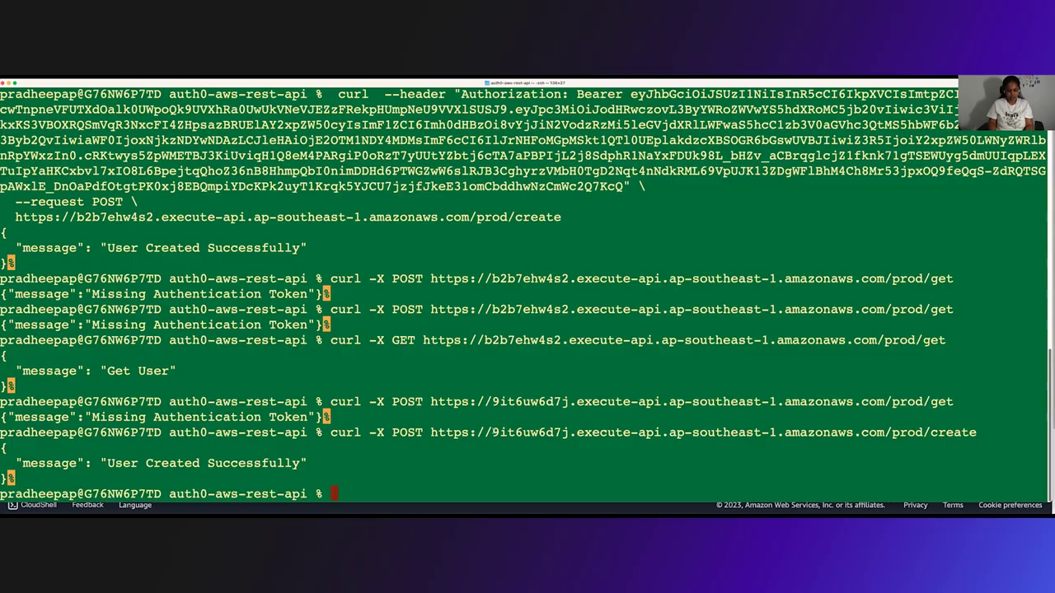
pyautogui.write('clear')
pyautogui.press('Return')
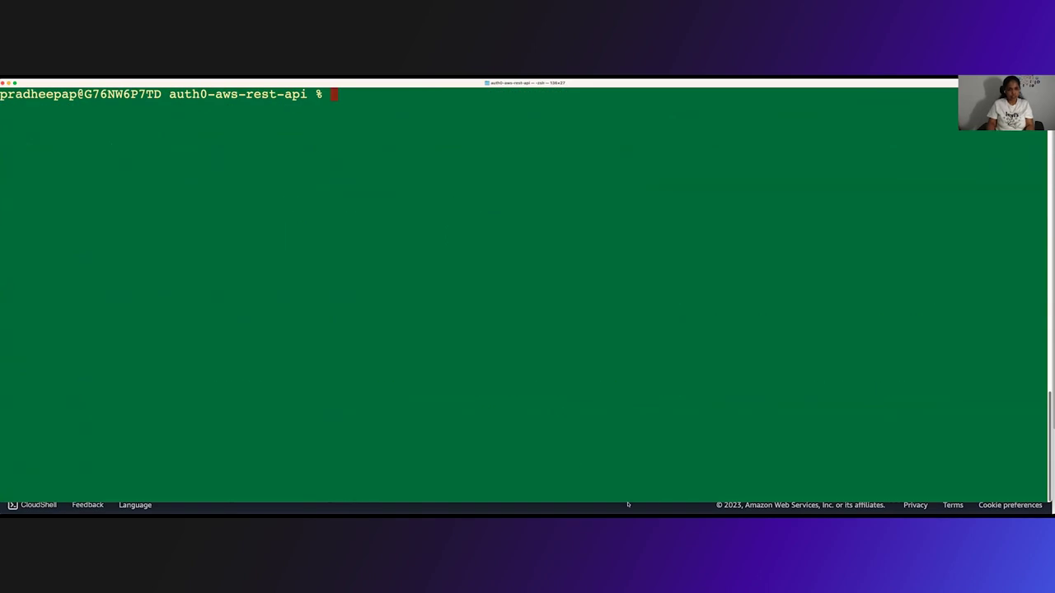
pyautogui.write('curl -s')
pyautogui.press('BackSpace')
pyautogui.press('BackSpace')
pyautogui.press('BackSpace')
pyautogui.press('BackSpace')
pyautogui.press('BackSpace')
pyautogui.press('BackSpace')
# Switch to VS Code, open README.md and examine the Authorization header in its curl command for testing the API Gateway
pyautogui.press('super+Tab')
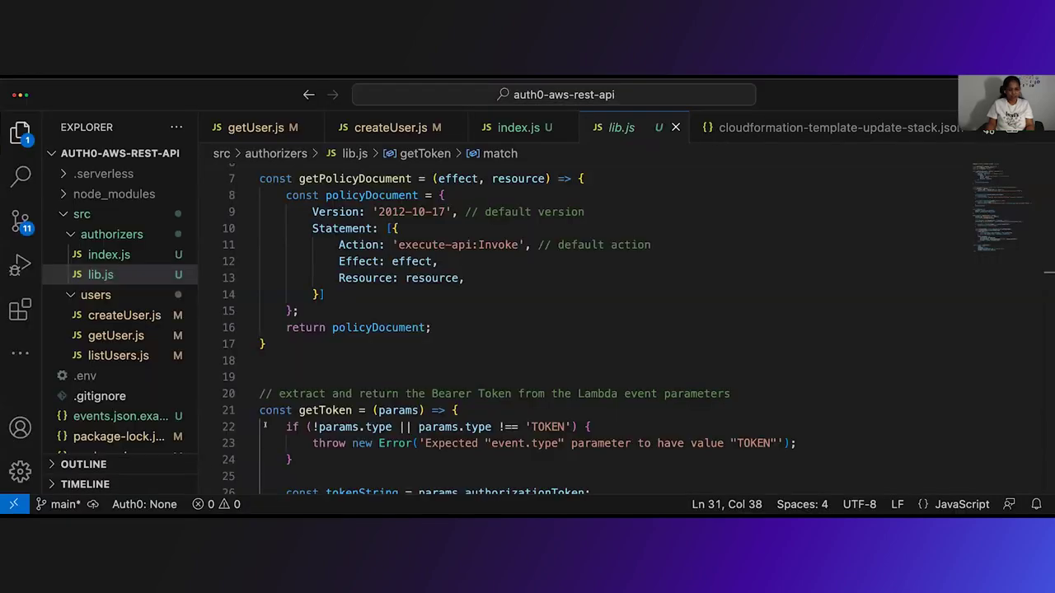
pyautogui.scroll(-2, 129, 426)
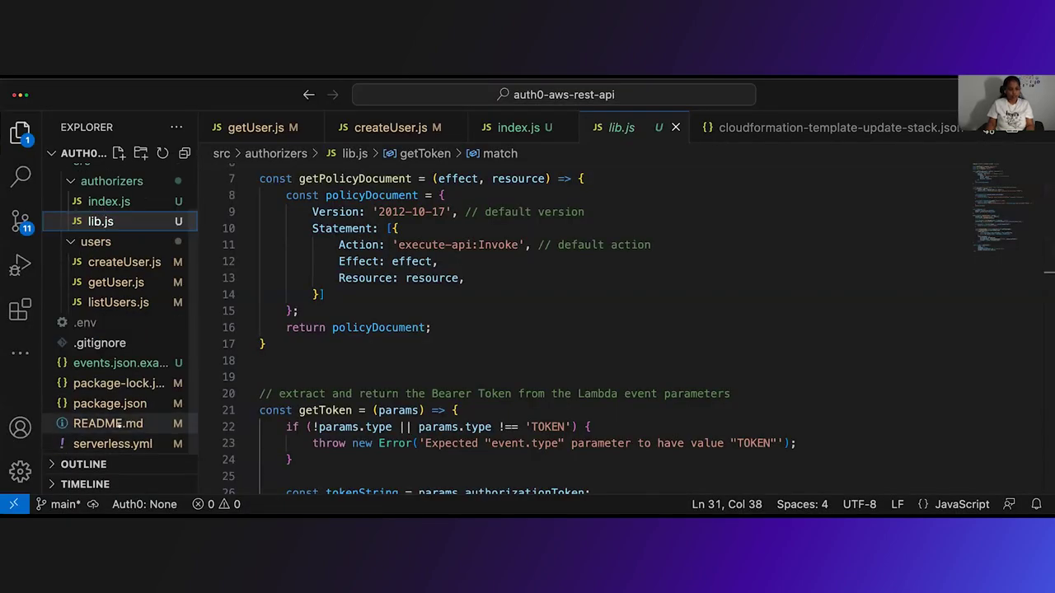
pyautogui.click(115, 424)
pyautogui.doubleClick(366, 342)
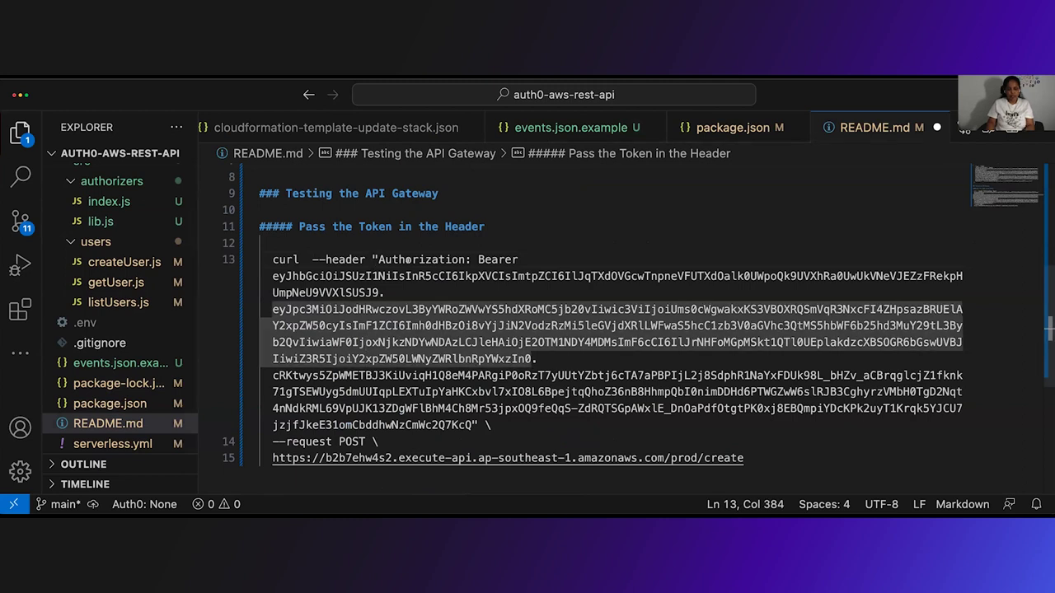
pyautogui.doubleClick(407, 260)
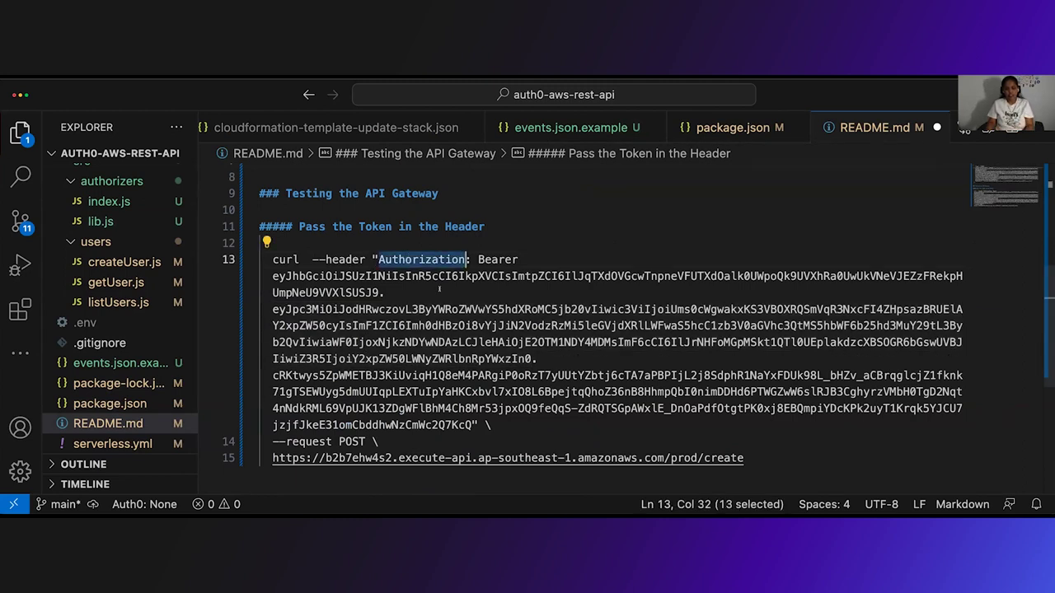
pyautogui.click(418, 359)
pyautogui.click(388, 259)
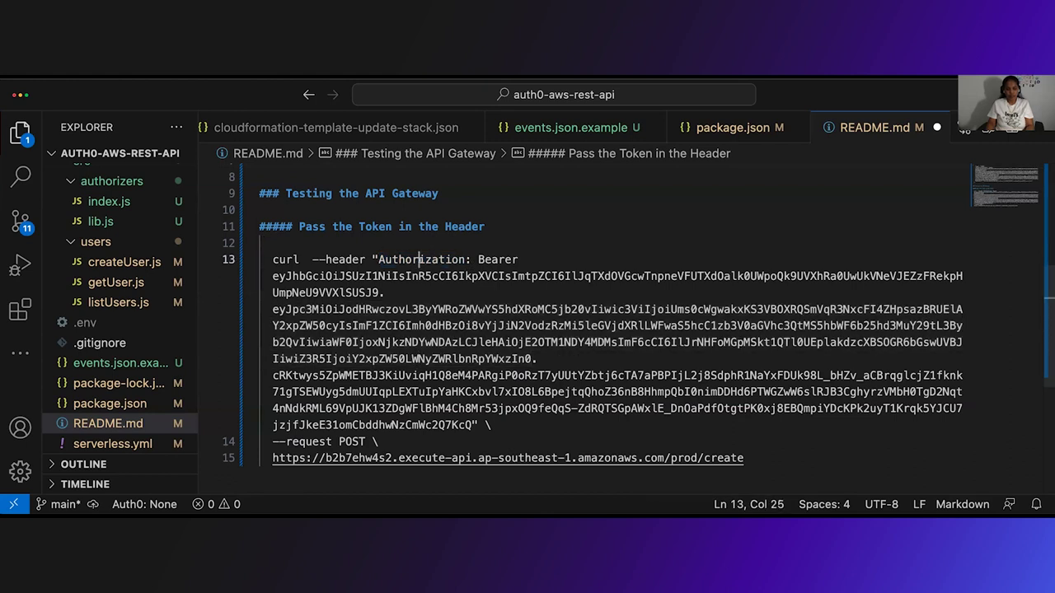
pyautogui.doubleClick(407, 260)
pyautogui.click(403, 375)
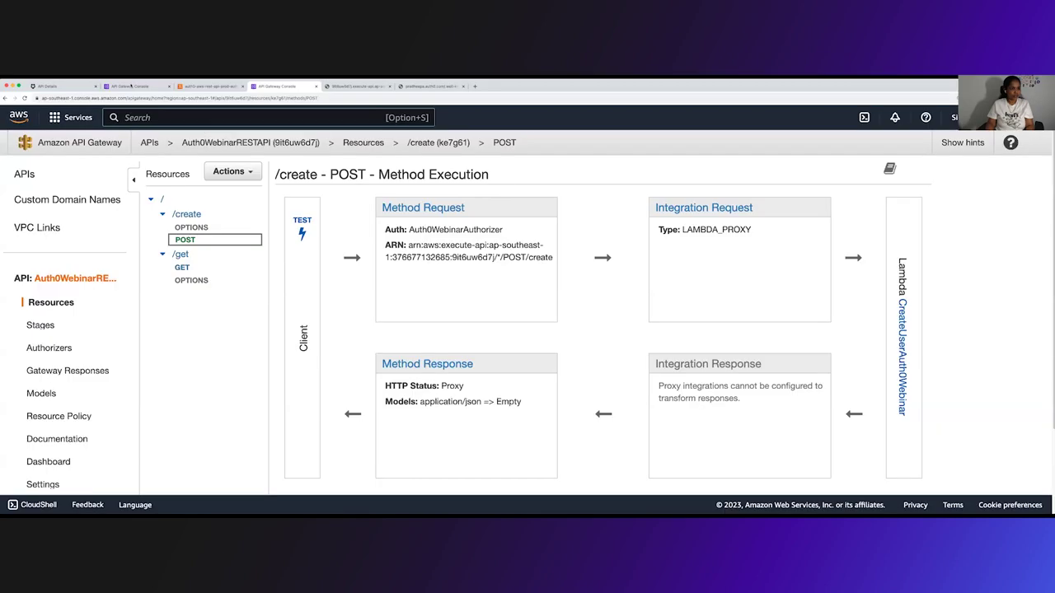
# Copy the access token from the API's test response in Auth0 and replace the old bearer token in README.md's curl command with it
pyautogui.press('super+Tab')
pyautogui.click(50, 85)
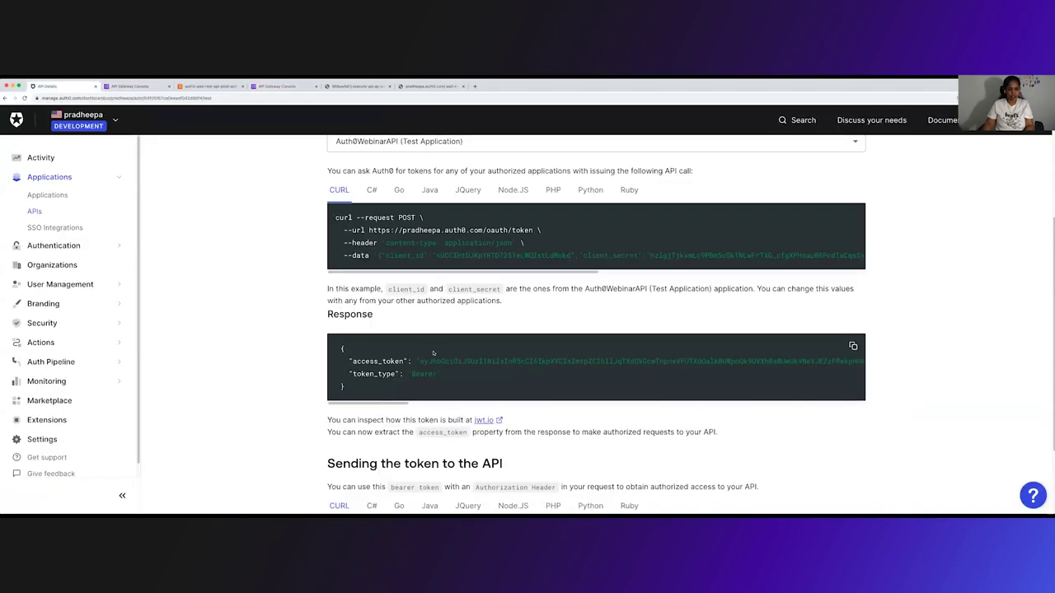
pyautogui.click(853, 345)
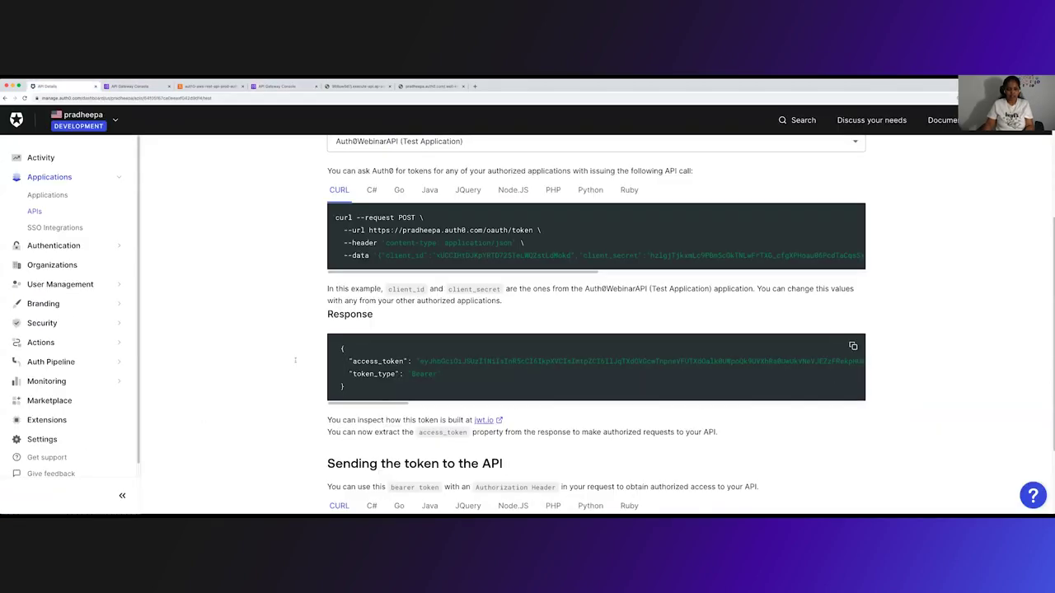
pyautogui.press('super+Tab')
pyautogui.moveTo(273, 276); pyautogui.dragTo(474, 425)
pyautogui.press('BackSpace')
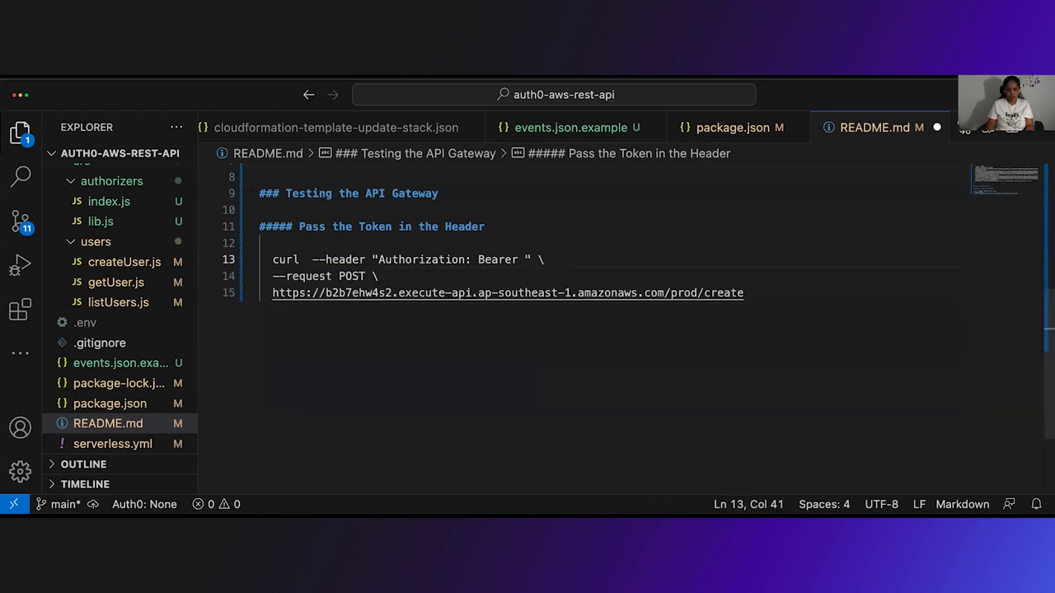
pyautogui.press('super+v')
pyautogui.moveTo(273, 458); pyautogui.dragTo(744, 458)
pyautogui.press('BackSpace')
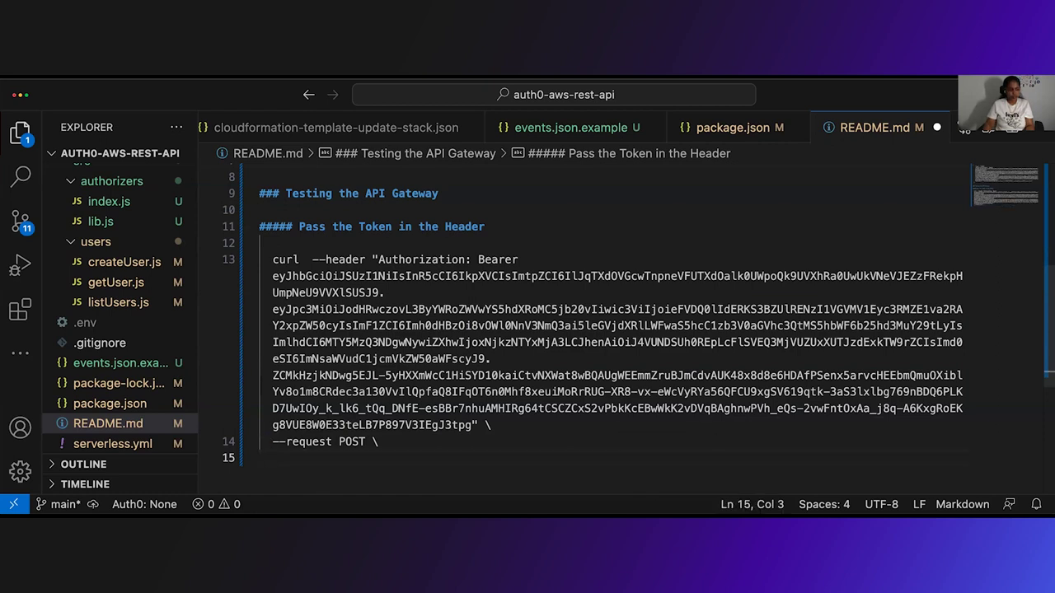
pyautogui.press('super+Tab')
pyautogui.click(353, 86)
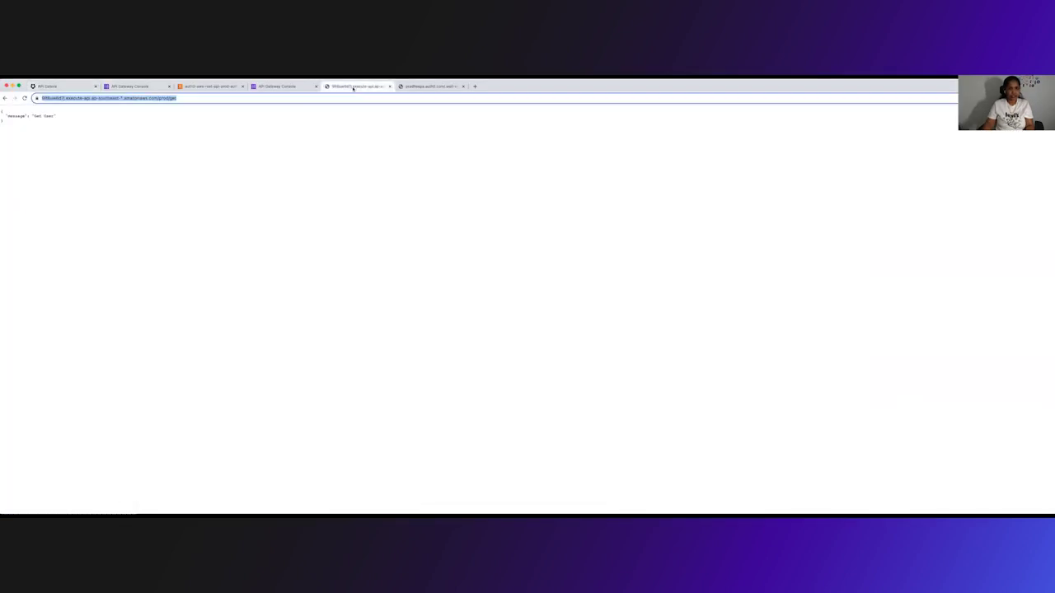
pyautogui.press('super+c')
pyautogui.press('super+Tab')
pyautogui.press('super+v')
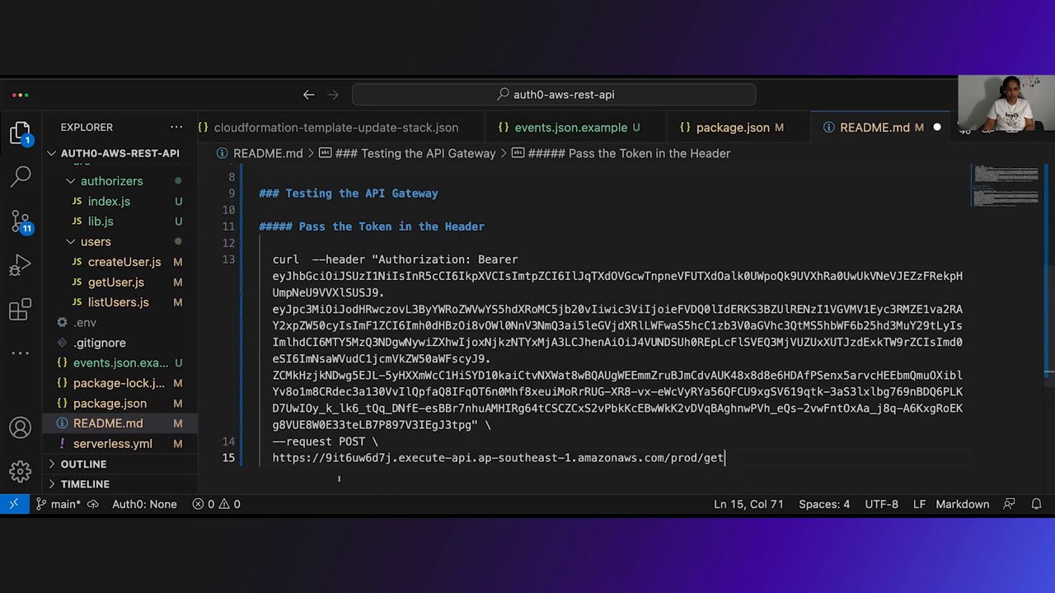
pyautogui.press('BackSpace')
pyautogui.press('BackSpace')
pyautogui.press('BackSpace')
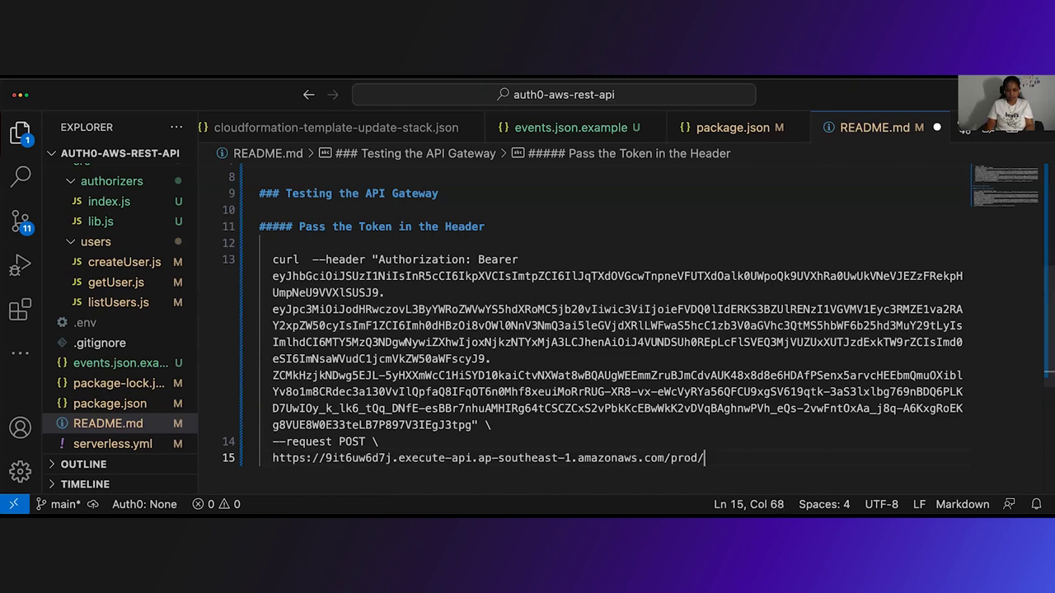
pyautogui.write('create')
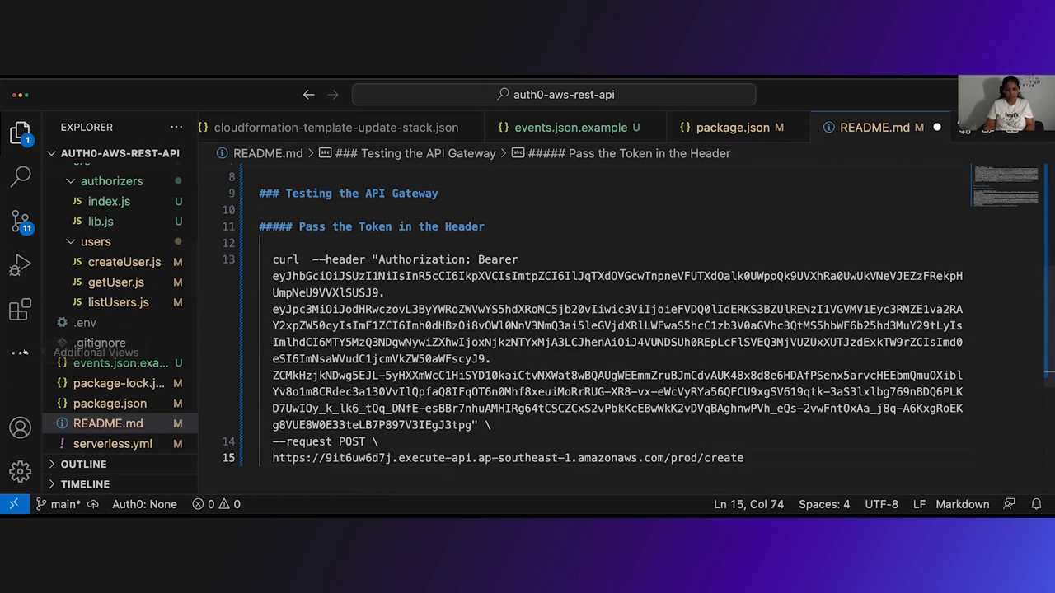
# Copy the full curl command, including its bearer token, from README.md and run it in the terminal
pyautogui.click(273, 260)
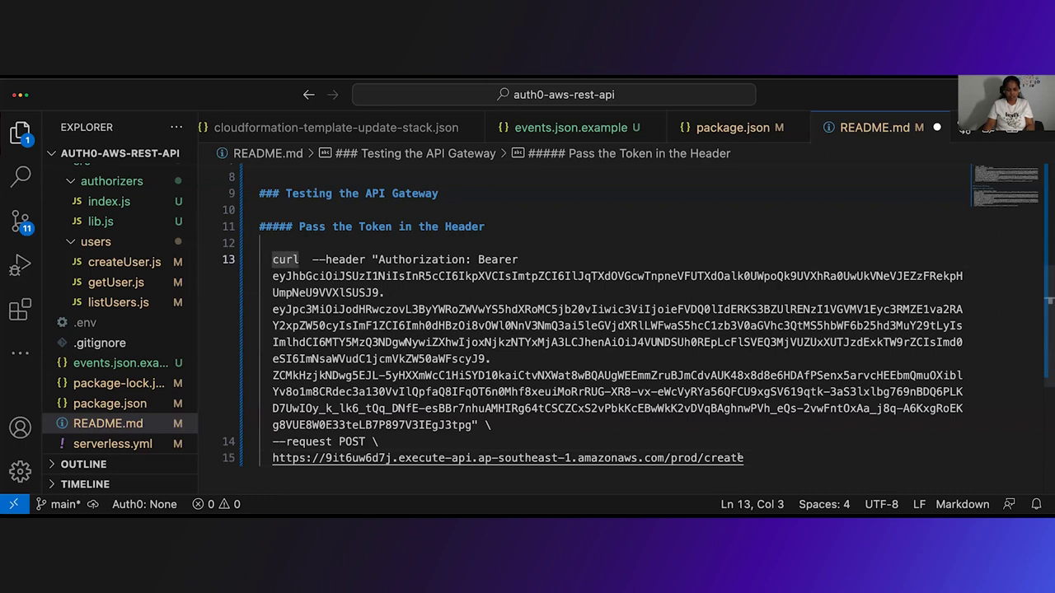
pyautogui.keyDown('shift'); pyautogui.click(744, 458); pyautogui.keyUp('shift')
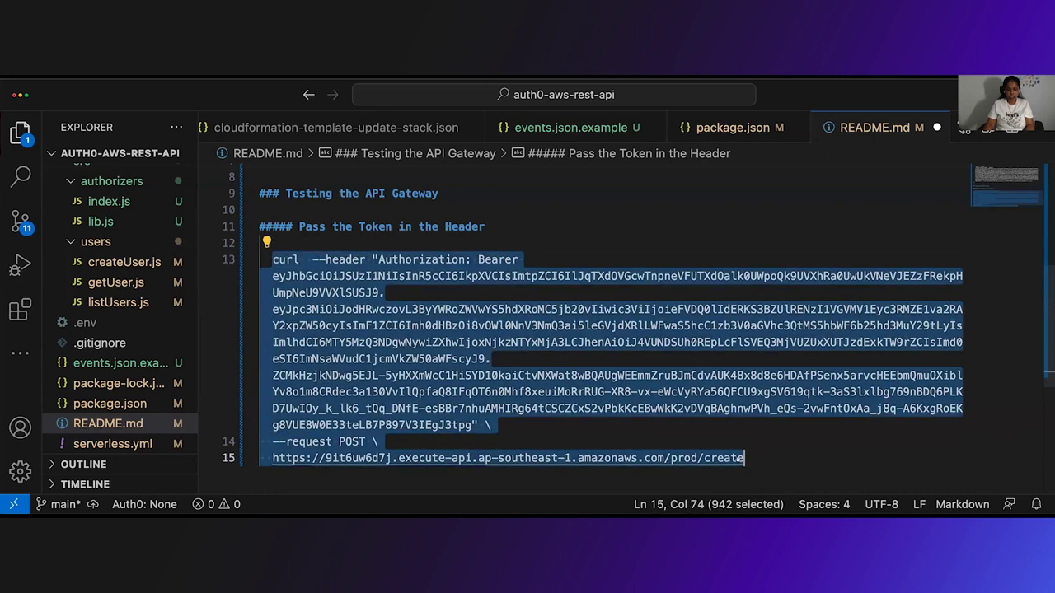
pyautogui.press('super+Tab')
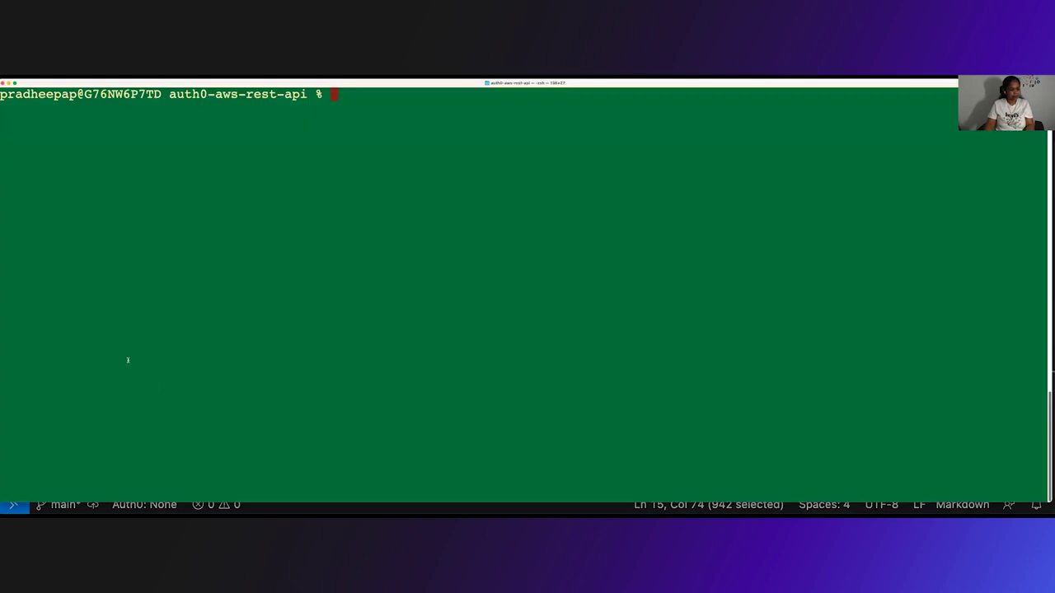
pyautogui.press('super+v')
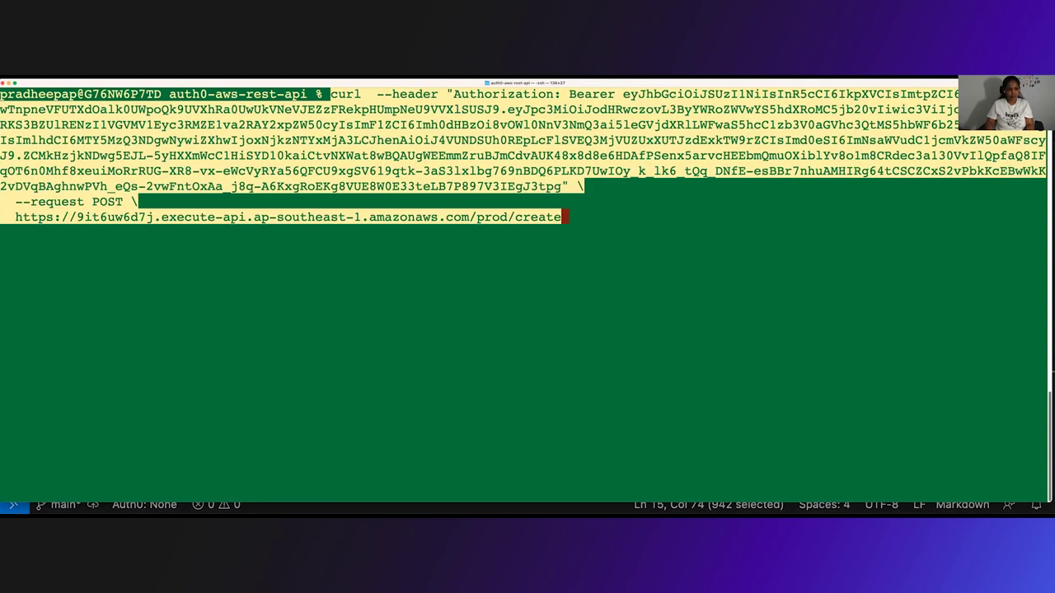
pyautogui.press('Return')
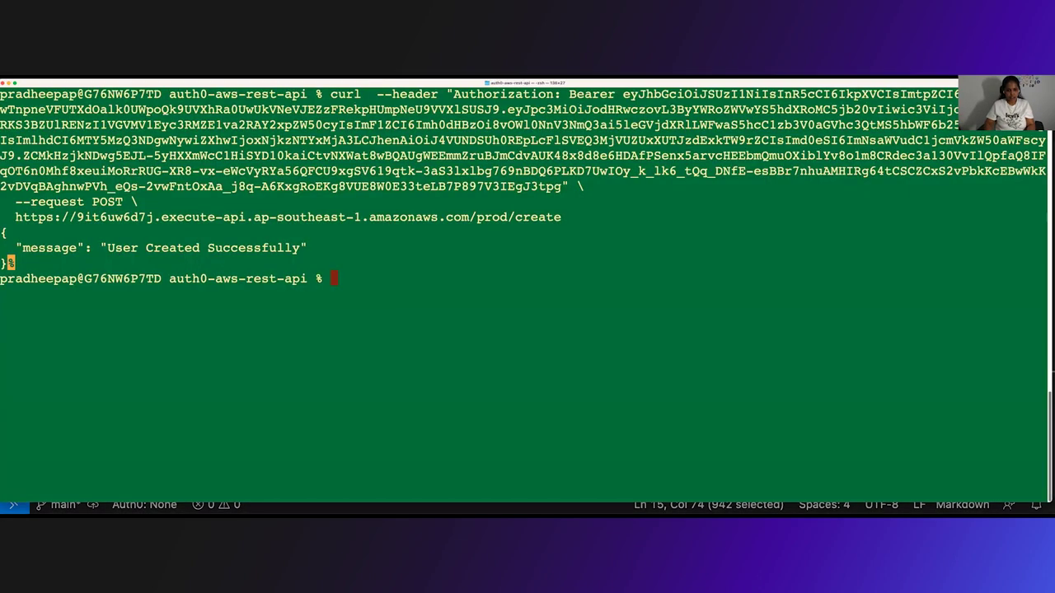
pyautogui.press('super+v')
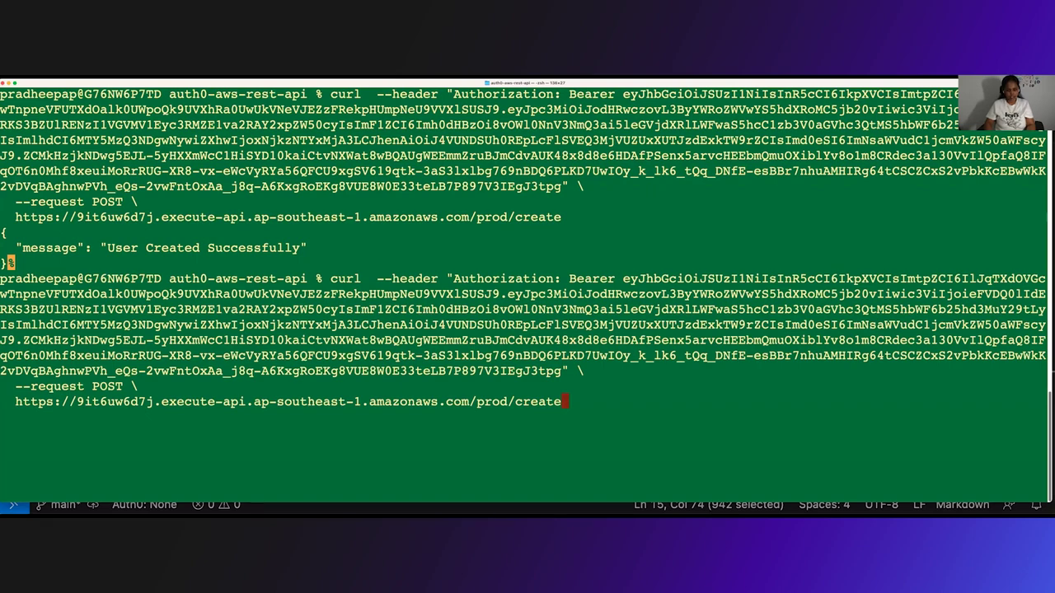
pyautogui.hotkey('ctrl', '`')
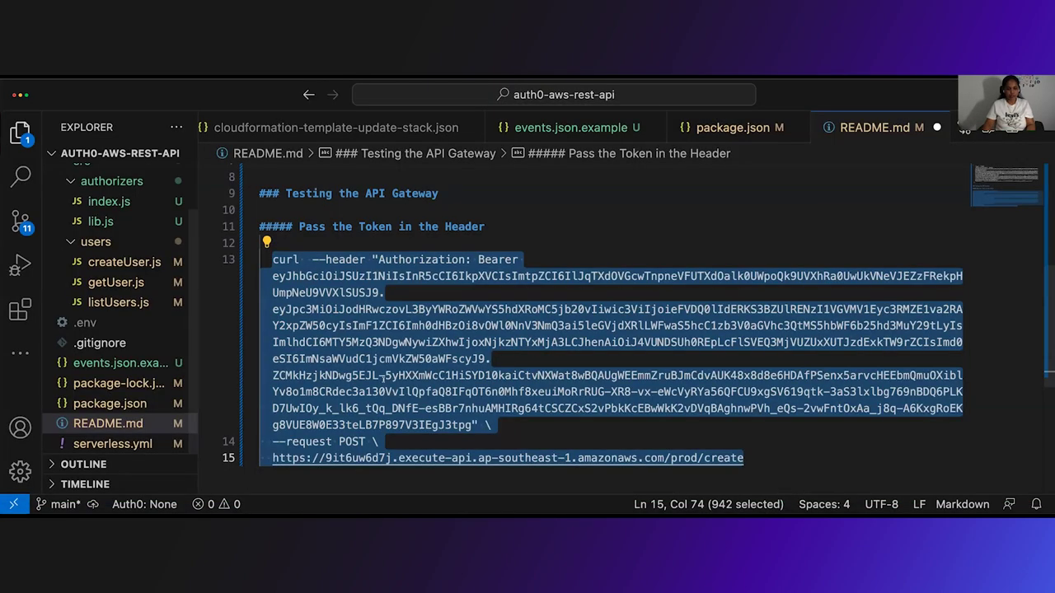
pyautogui.click(387, 376)
pyautogui.doubleClick(286, 260)
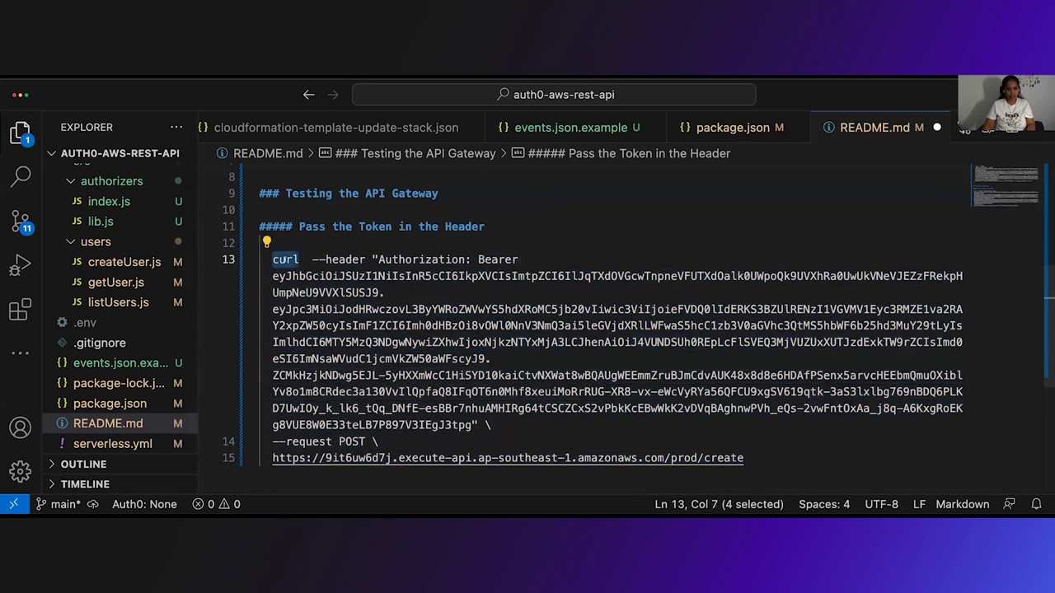
pyautogui.press('super+Tab')
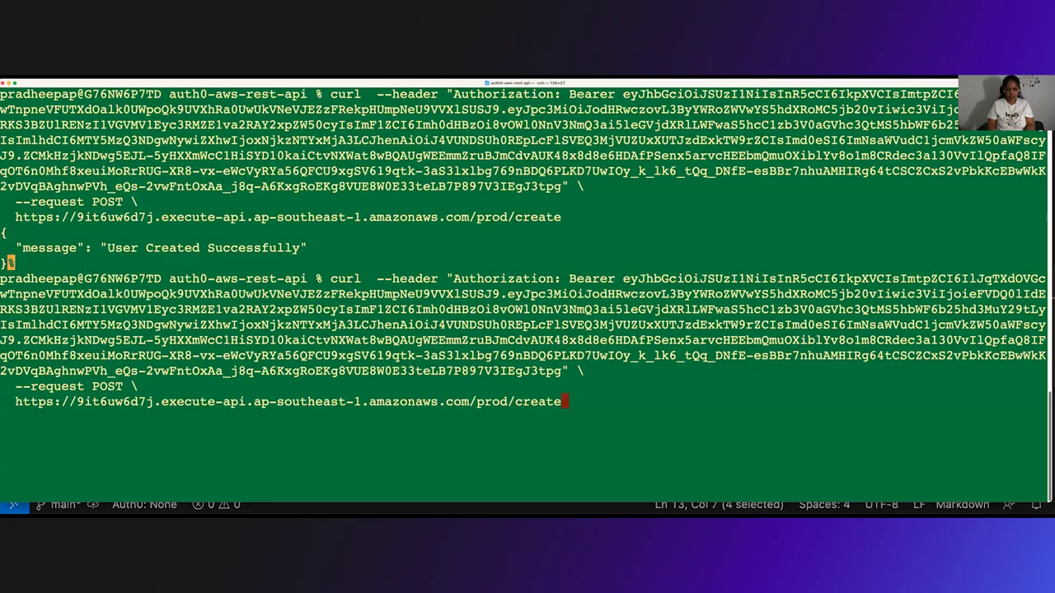
pyautogui.write('c')
pyautogui.hotkey('ctrl', 'c')
pyautogui.write('clear')
pyautogui.press('Return')
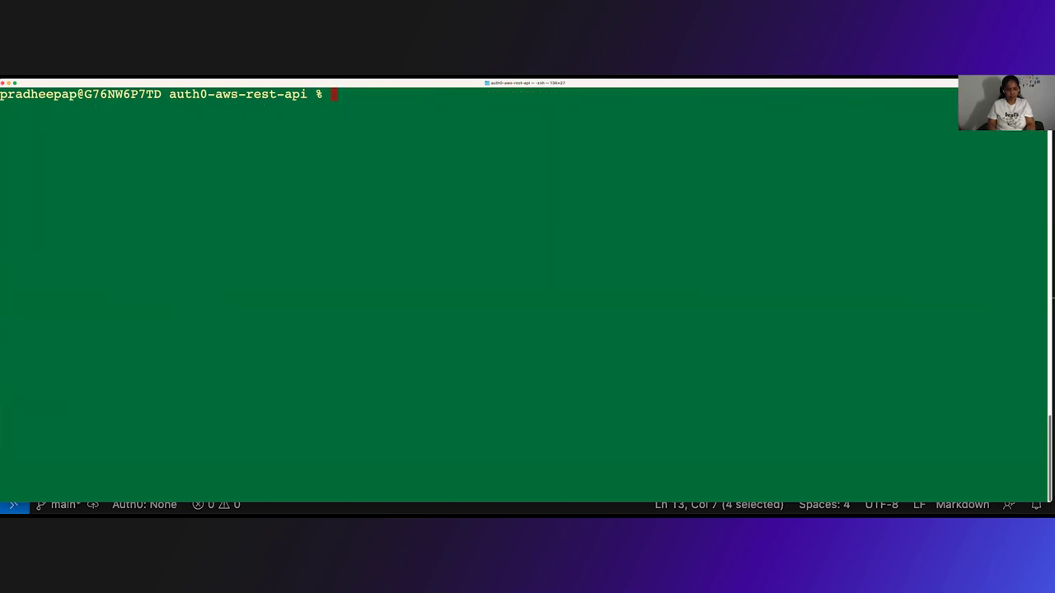
pyautogui.write('curl -X POST')
pyautogui.press('super+Tab')
pyautogui.moveTo(273, 459); pyautogui.dragTo(744, 458)
pyautogui.press('super+c')
pyautogui.press('super+Tab')
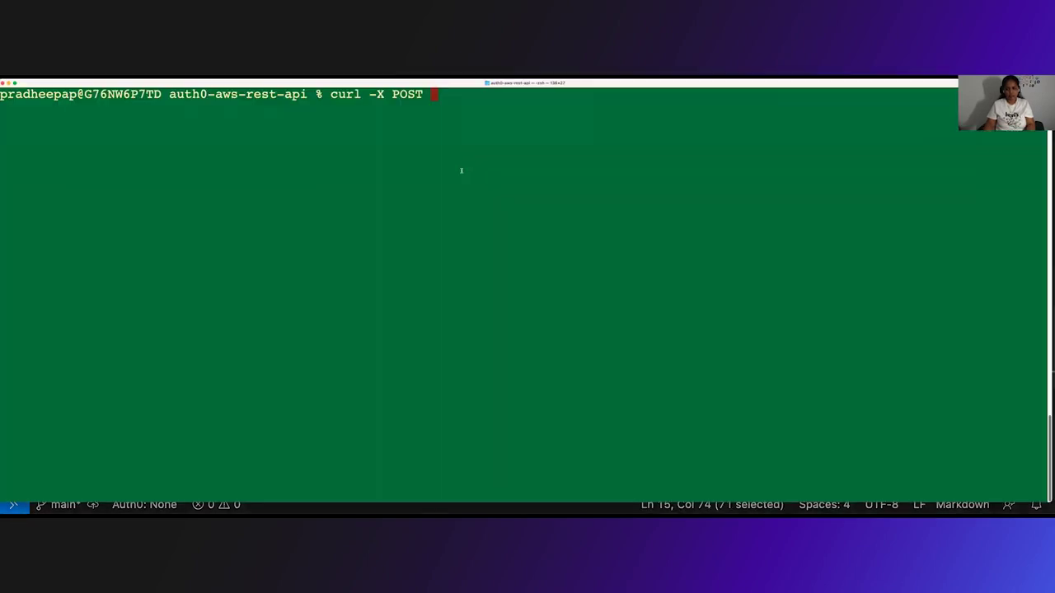
pyautogui.press('super+v')
pyautogui.press('Return')
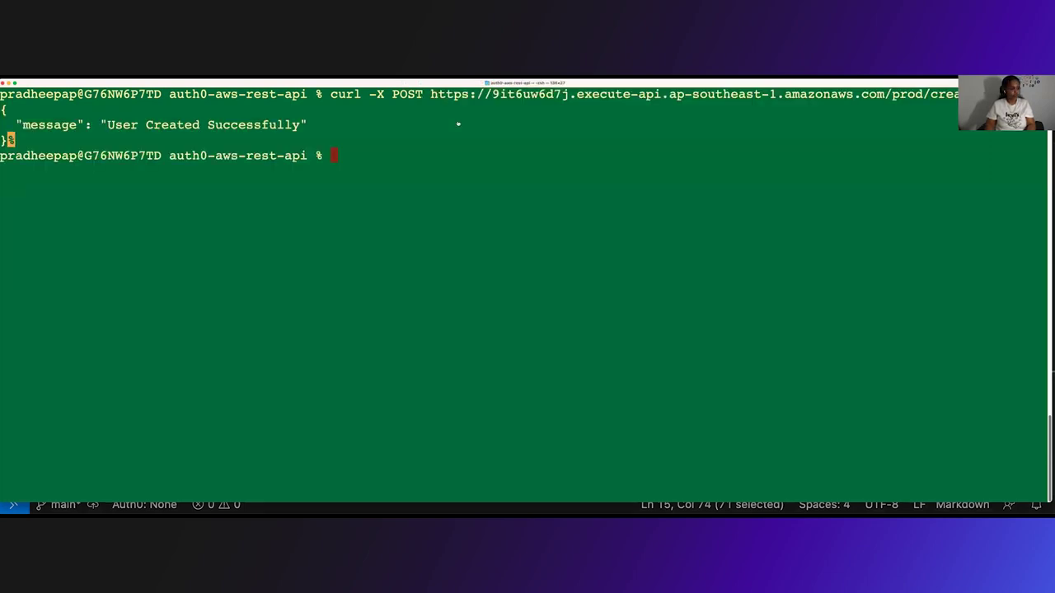
# Switch to the API Gateway console in the browser and deploy the prod-auth0-aws-rest-api API to the prod stage
pyautogui.press('super+Tab')
pyautogui.click(112, 86)
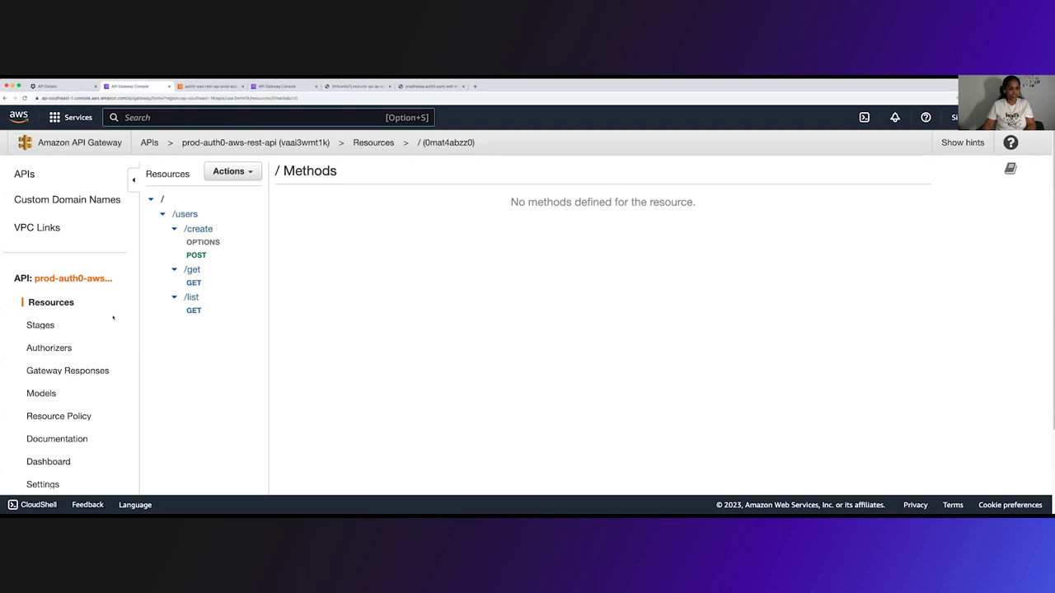
pyautogui.click(246, 174)
pyautogui.click(238, 293)
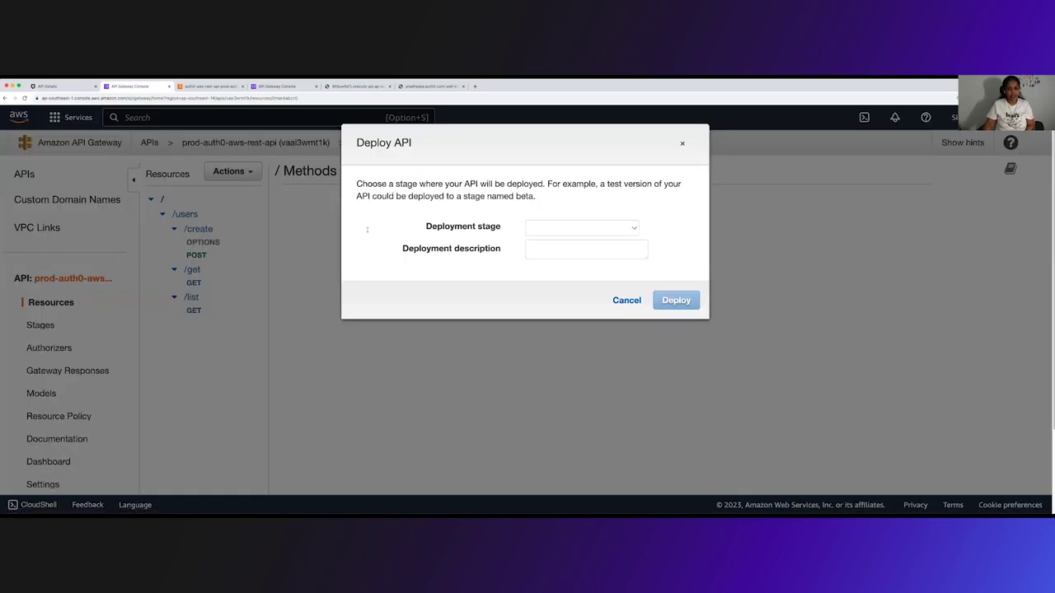
pyautogui.click(586, 229)
pyautogui.click(581, 236)
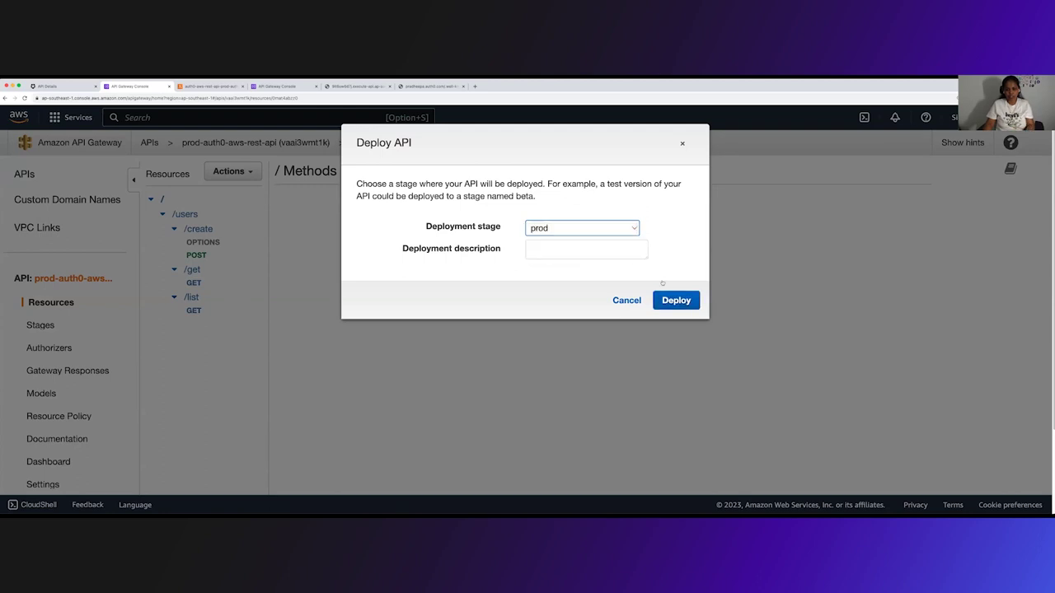
pyautogui.click(677, 302)
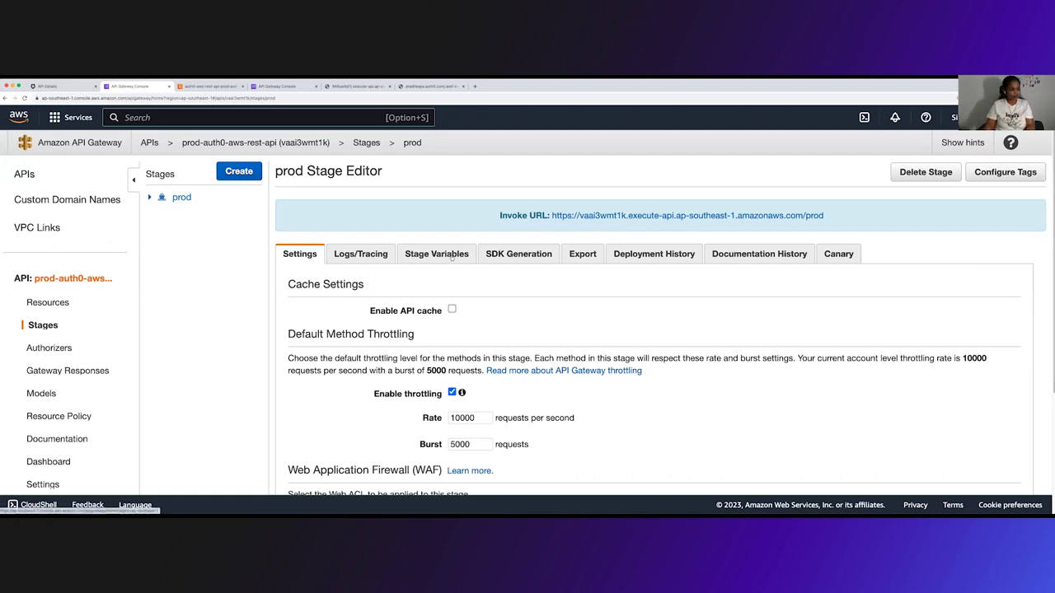
# Switch to the terminal, rerun the curl POST request without a token, and clear the output
pyautogui.press('super+Tab')
pyautogui.press('Up')
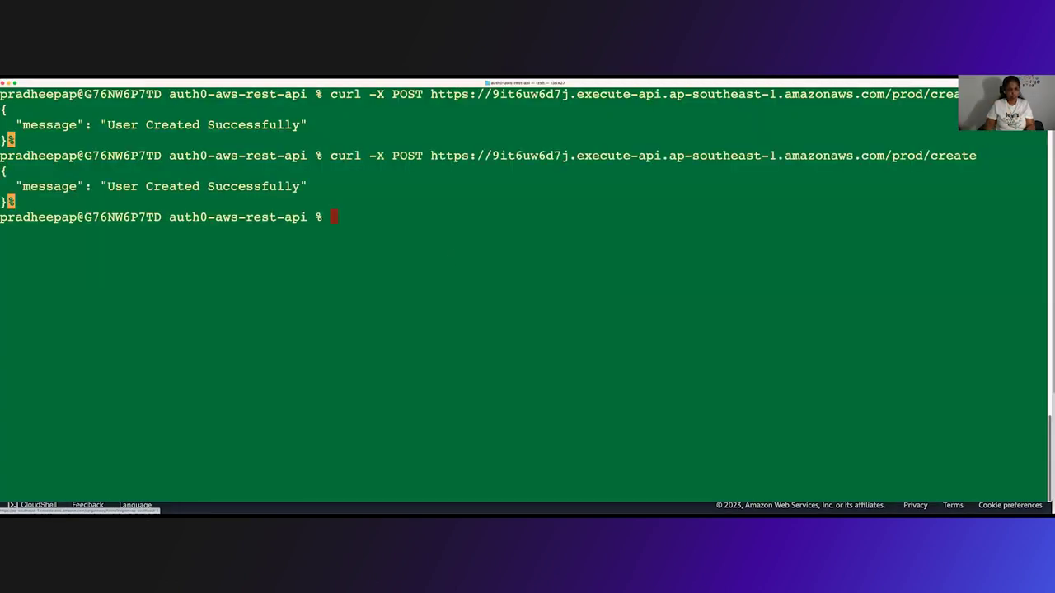
pyautogui.write('clea')
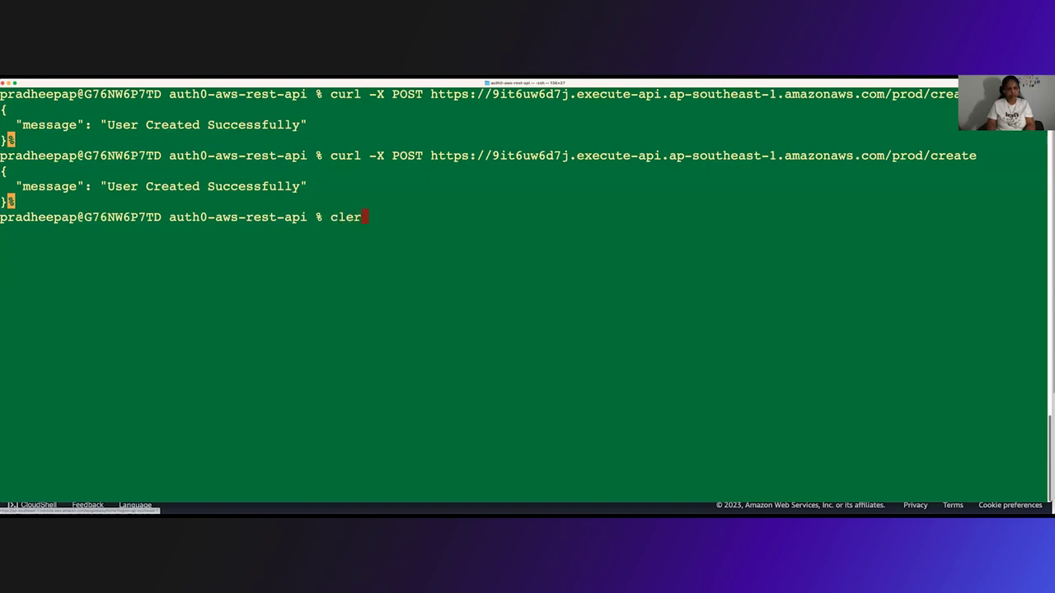
pyautogui.write('r')
pyautogui.press('Return')
# Switch to the browser, reload the prod stage page, and examine its deployed resources and the API's auth authorizer
pyautogui.press('super+Tab')
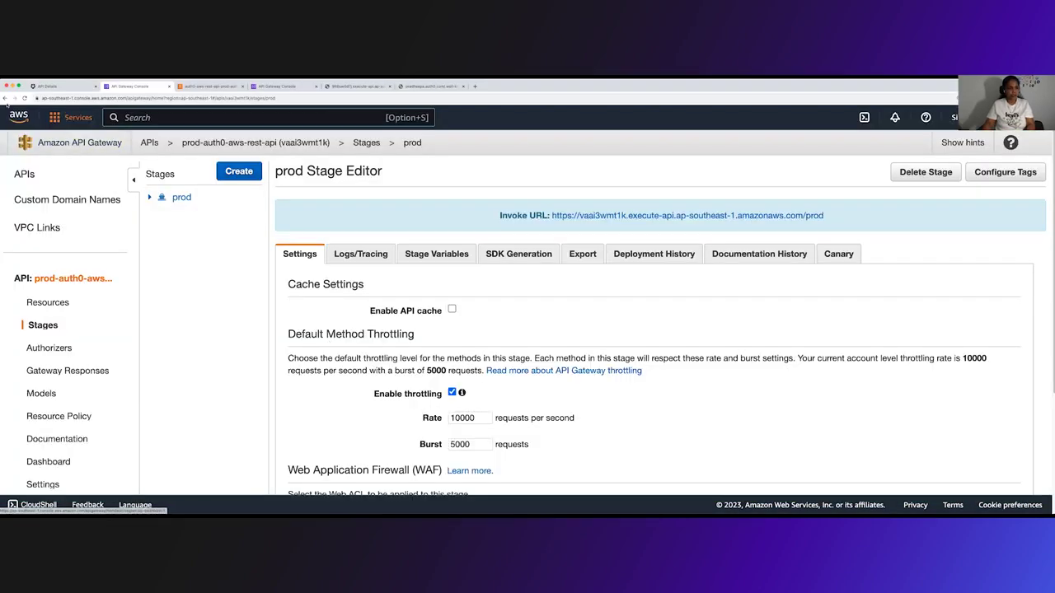
pyautogui.press('super+r')
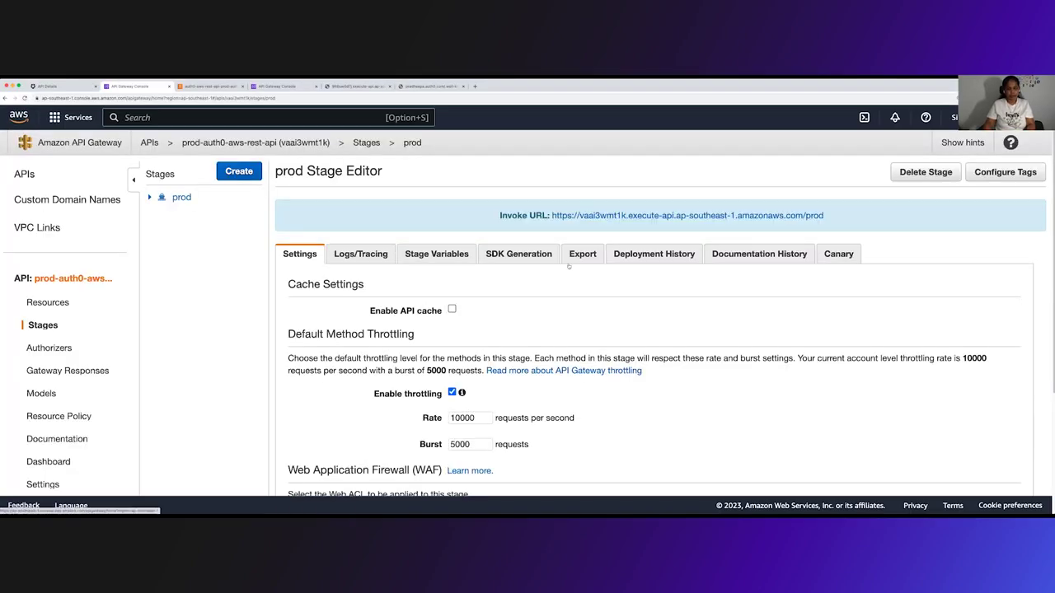
pyautogui.click(150, 197)
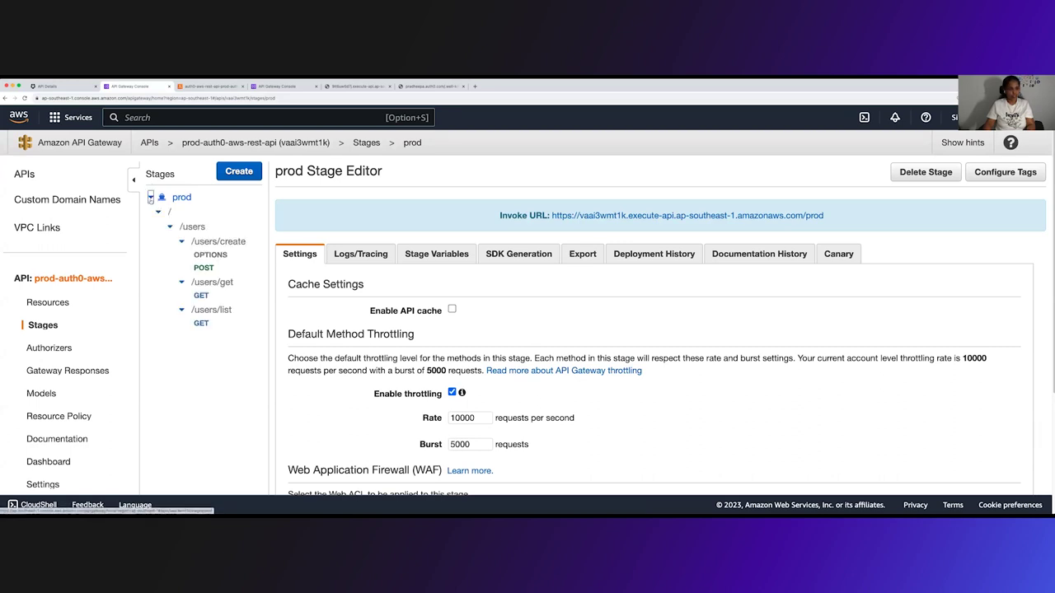
pyautogui.click(53, 349)
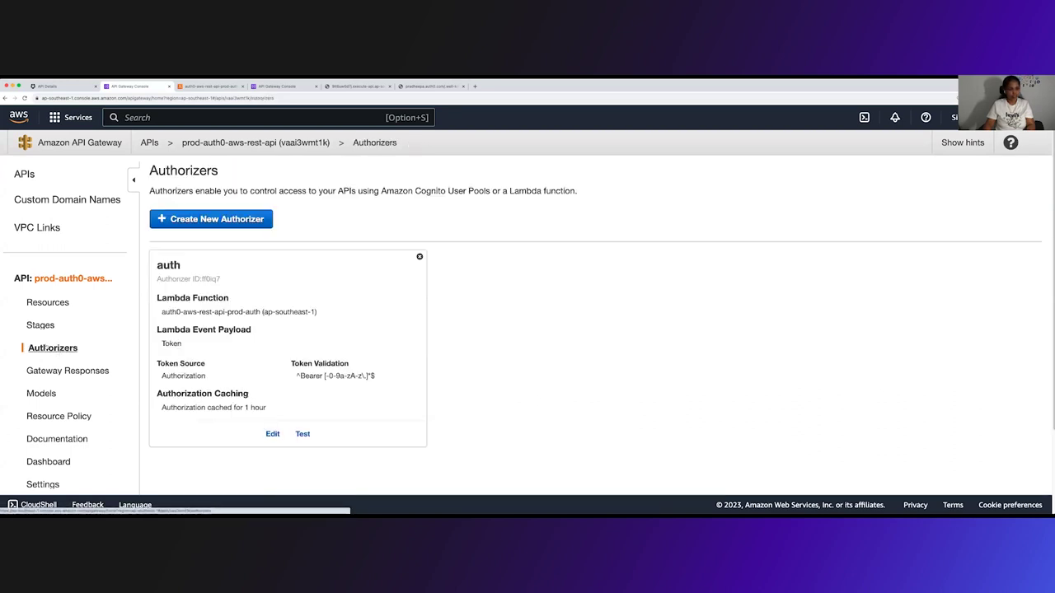
# Open the prod stage's invoke URL from API Gateway and load it in the browser with /create appended
pyautogui.click(36, 327)
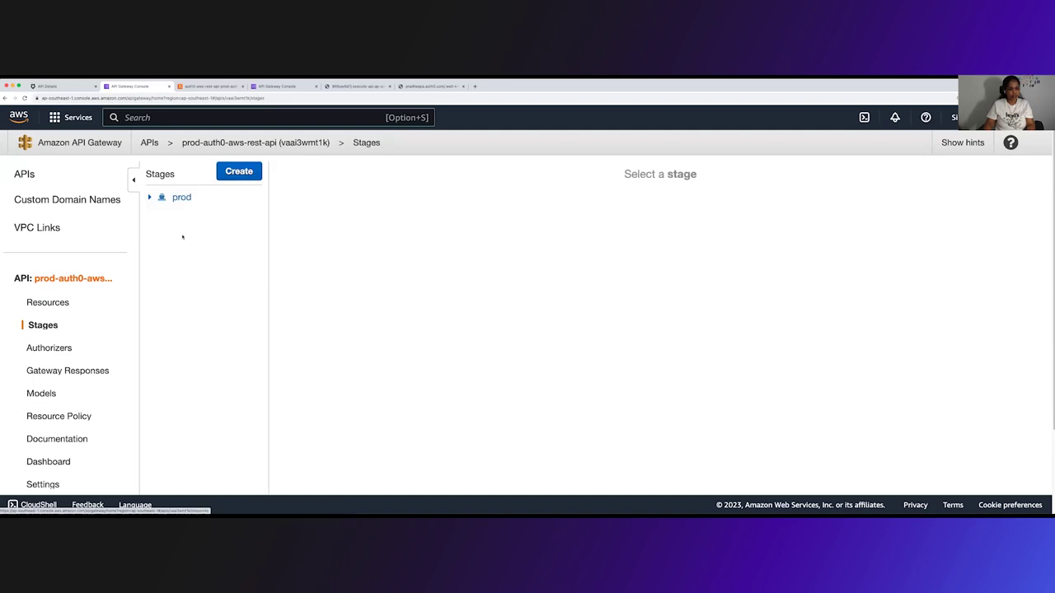
pyautogui.click(177, 198)
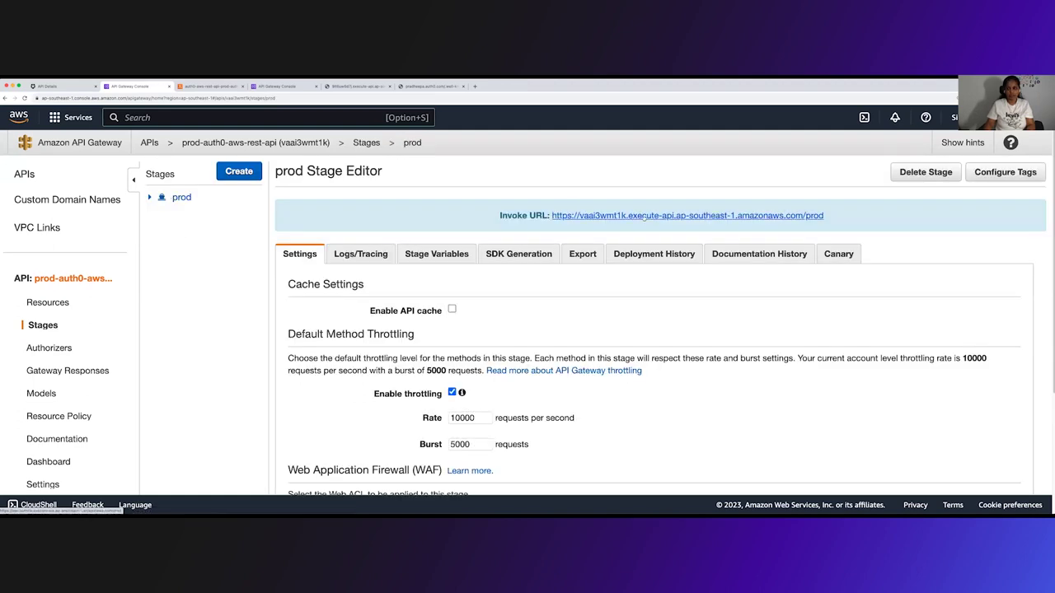
pyautogui.click(614, 215)
pyautogui.click(191, 98)
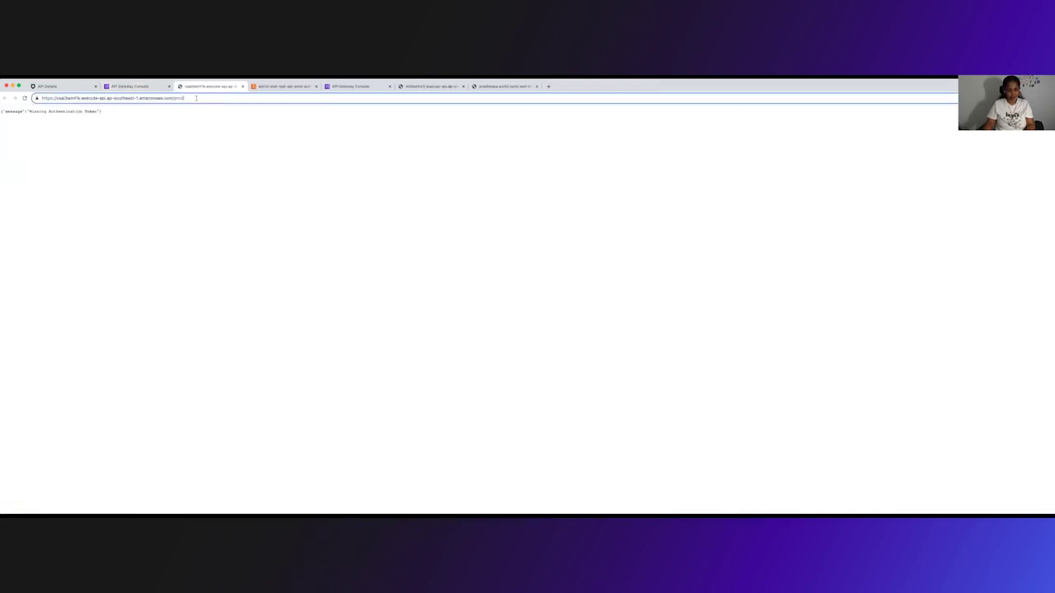
pyautogui.write('/c')
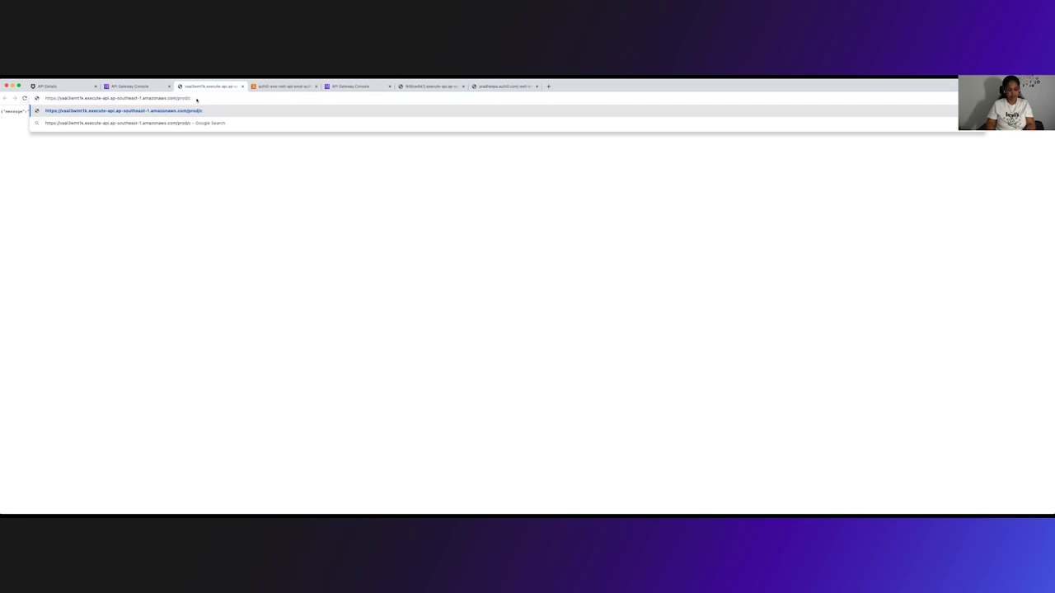
pyautogui.write('reate')
pyautogui.press('Return')
pyautogui.click(204, 99)
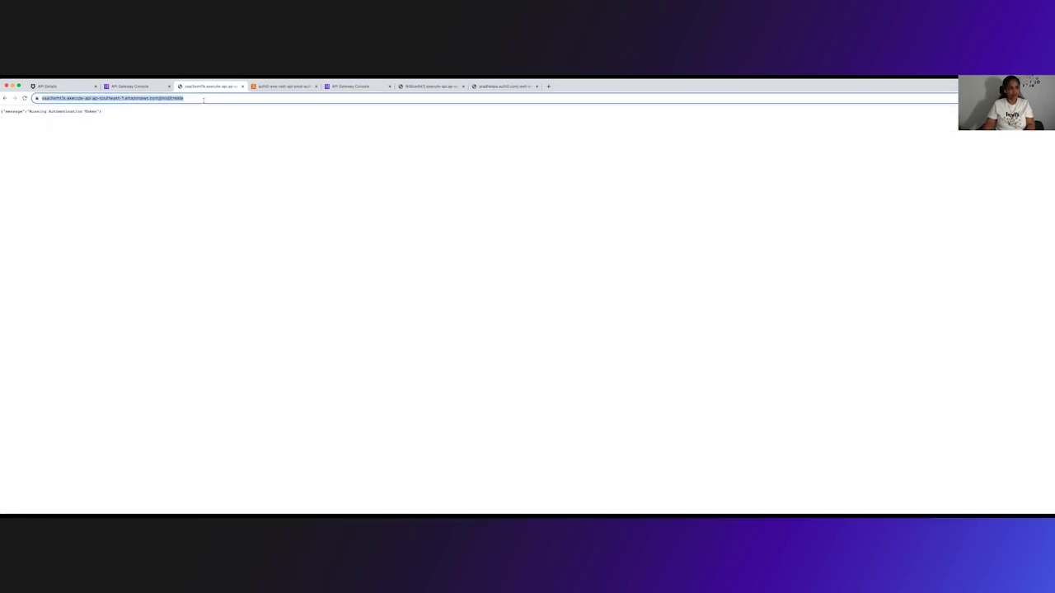
pyautogui.press('super+Tab')
pyautogui.press('super+Tab')
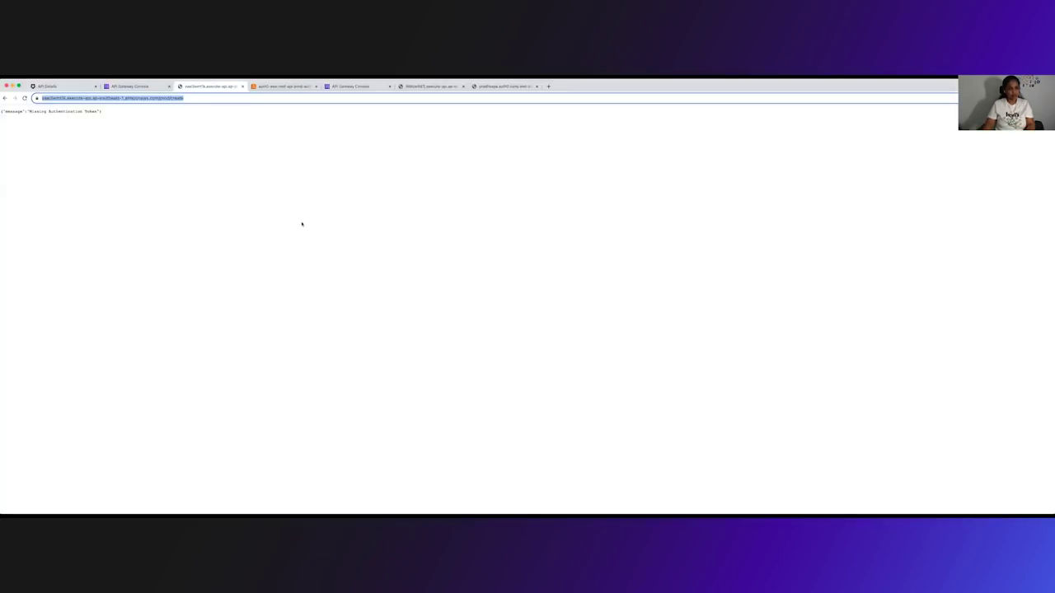
pyautogui.press('super+Tab')
pyautogui.write('clear')
pyautogui.press('Return')
pyautogui.press('super+v')
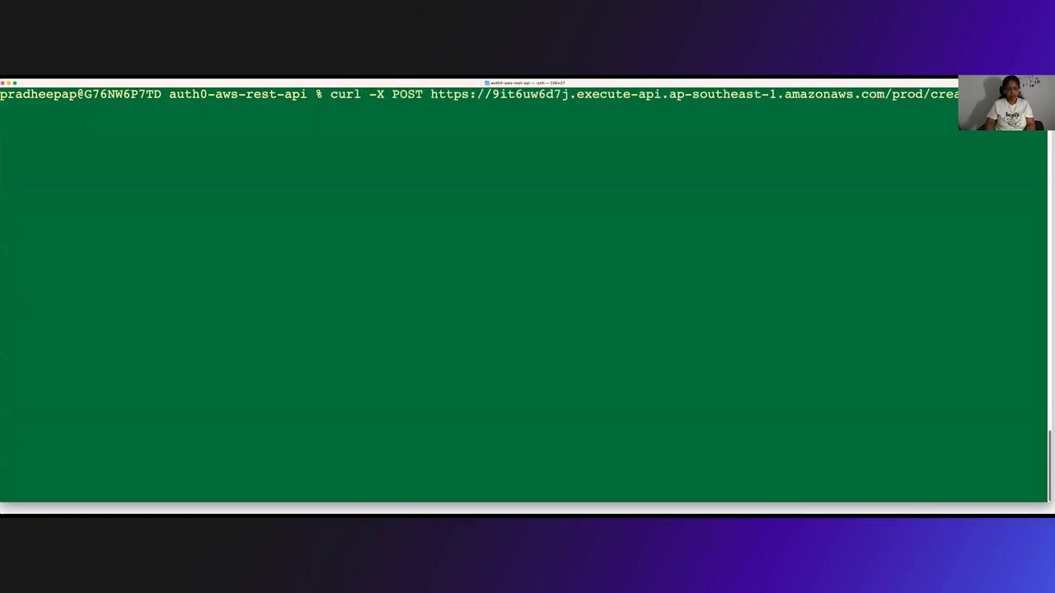
pyautogui.press('Return')
pyautogui.write('clear')
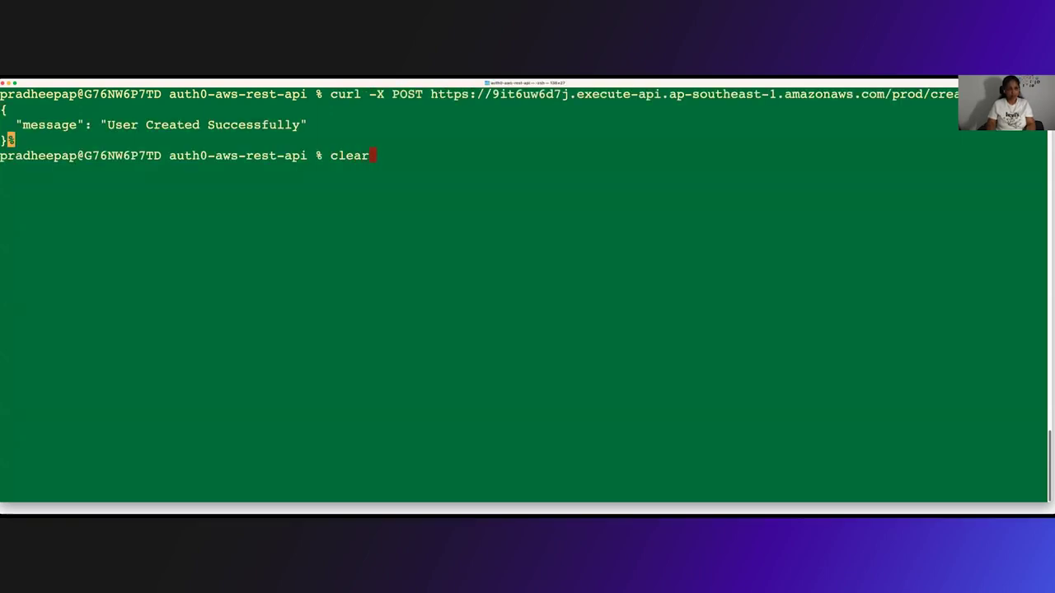
pyautogui.press('Return')
# Switch to VS Code and copy the README's curl POST command that passes the bearer token in the Authorization header
pyautogui.press('super+Tab')
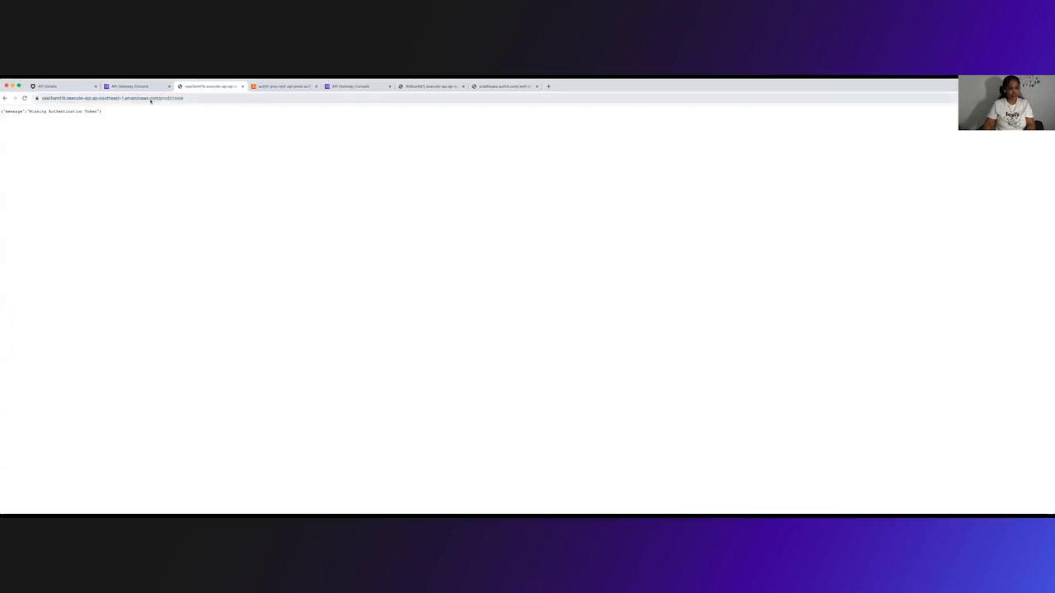
pyautogui.press('super+Tab')
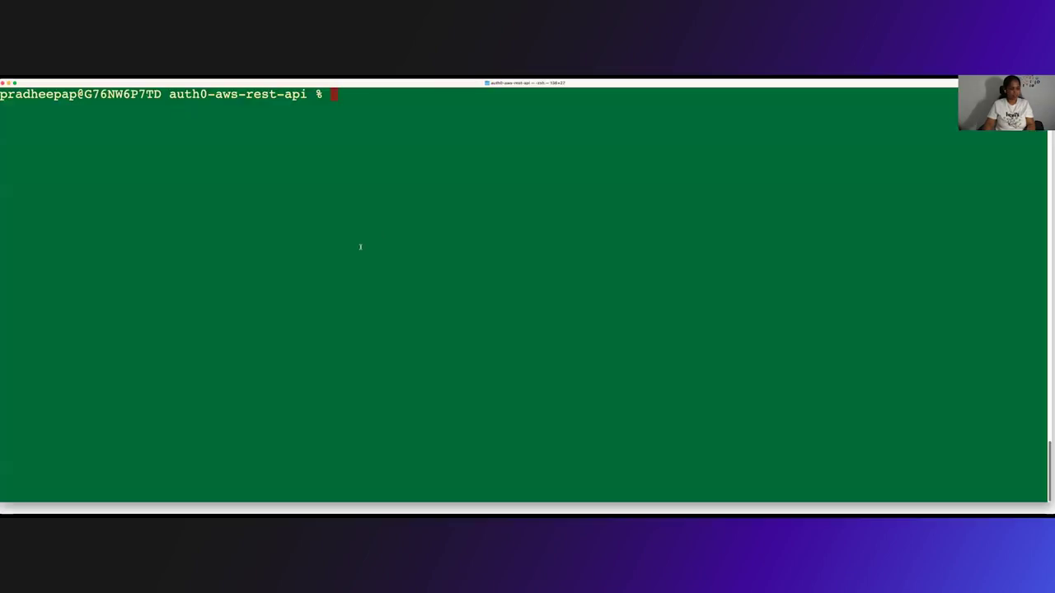
pyautogui.press('super+Tab')
pyautogui.moveTo(381, 375); pyautogui.dragTo(422, 402)
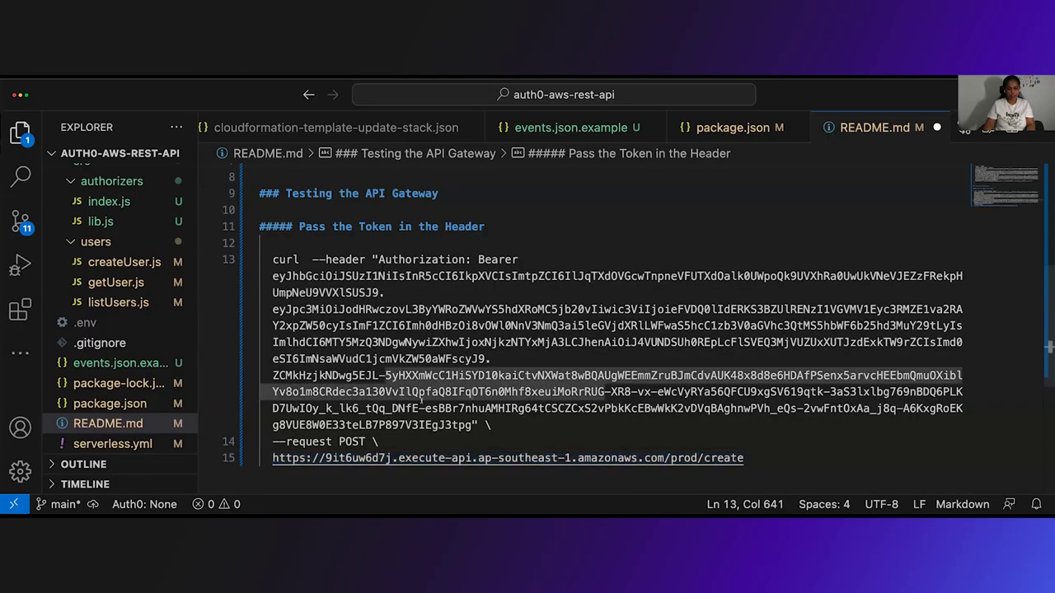
pyautogui.press('Down')
pyautogui.press('Down')
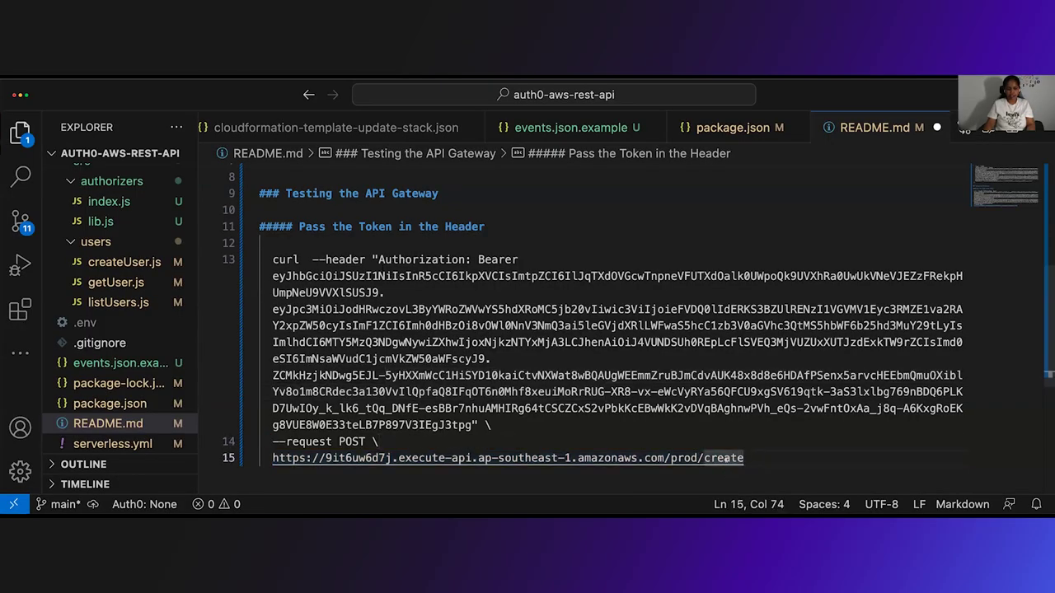
pyautogui.moveTo(739, 457); pyautogui.dragTo(273, 260)
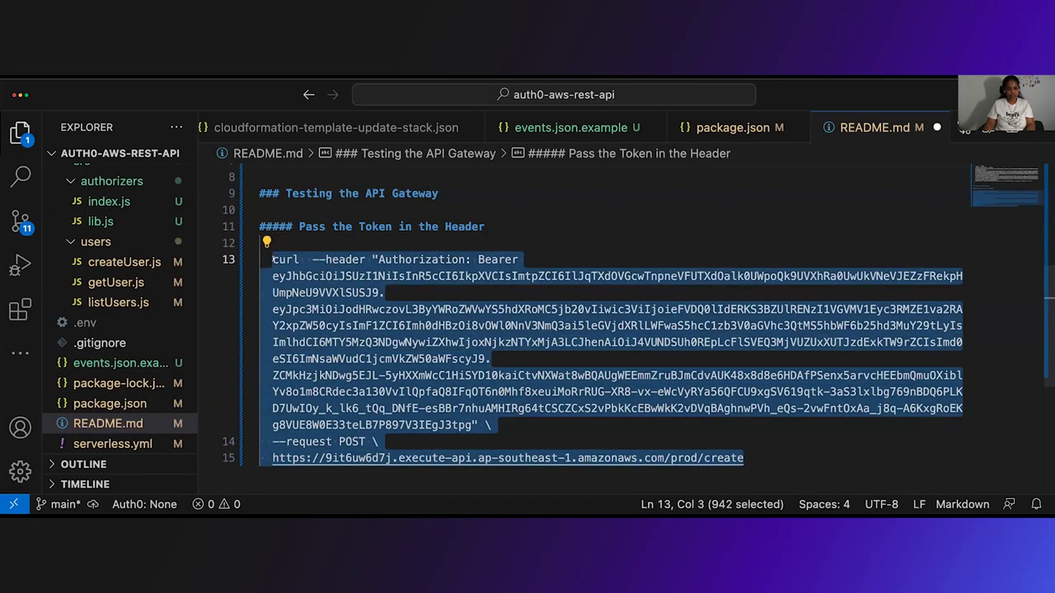
pyautogui.press('super+c')
# Switch to the terminal, paste the copied curl command with its bearer token, and send the POST request to the prod/create endpoint
pyautogui.press('super+Tab')
pyautogui.press('super+v')
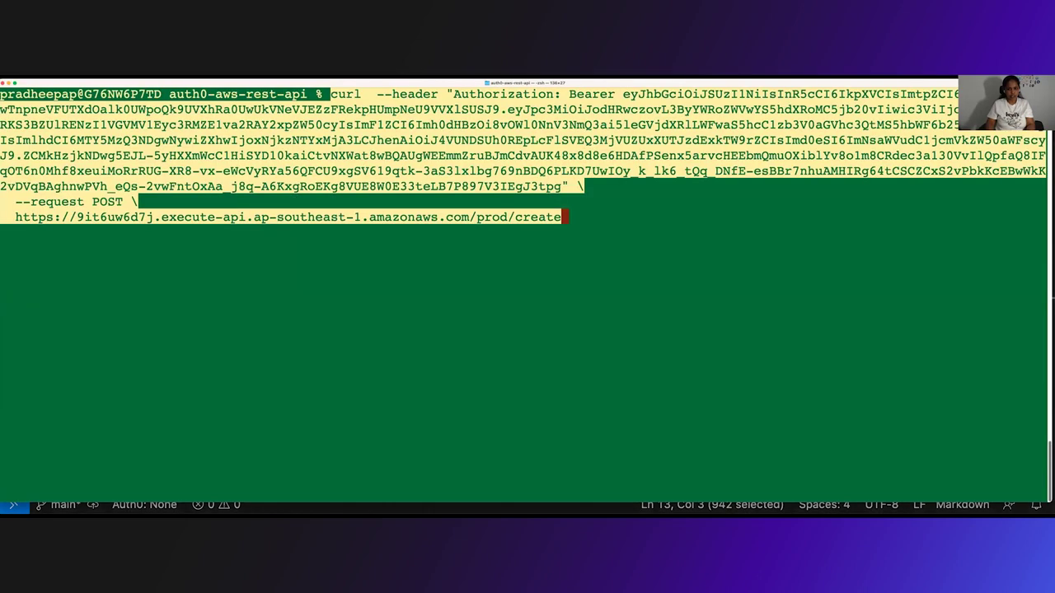
pyautogui.press('Return')
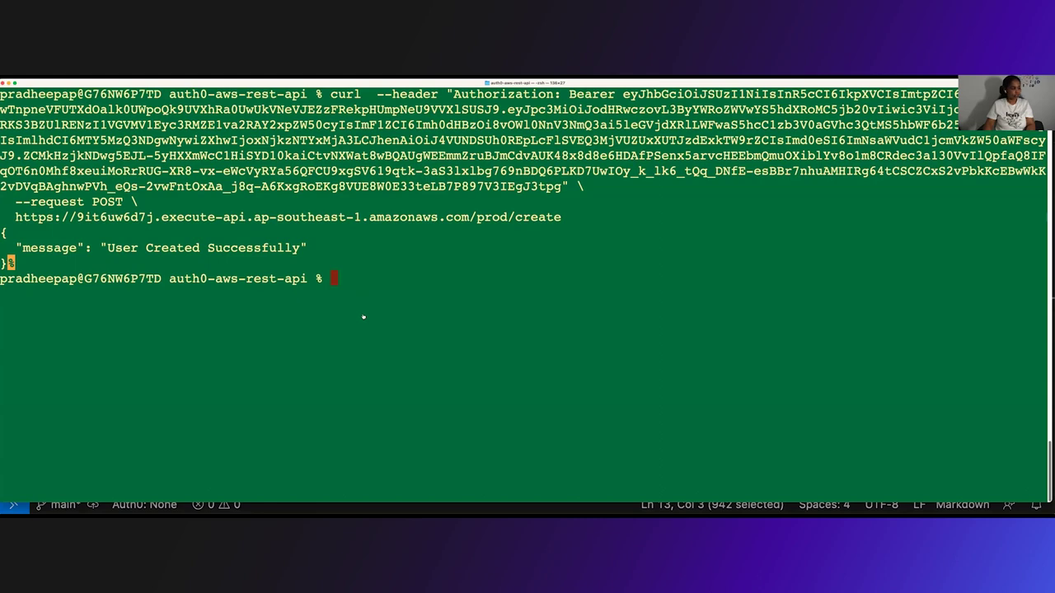
# Switch to the browser's API Gateway console and open the resources of prod-auth0-aws-rest-api
pyautogui.press('super+Tab')
pyautogui.hotkey('ctrl', 'shift', 'Tab')
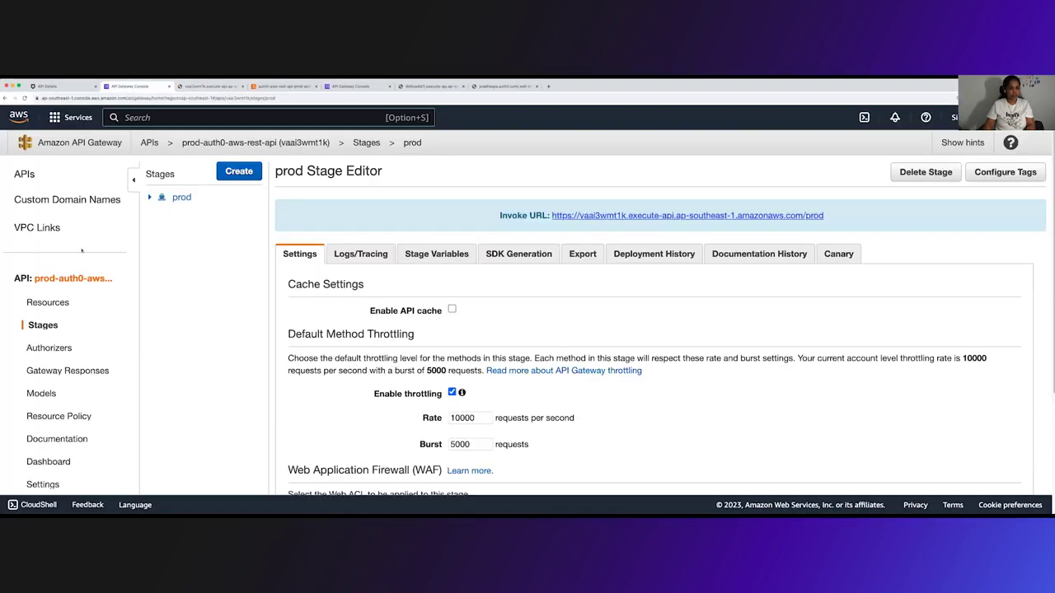
pyautogui.click(48, 302)
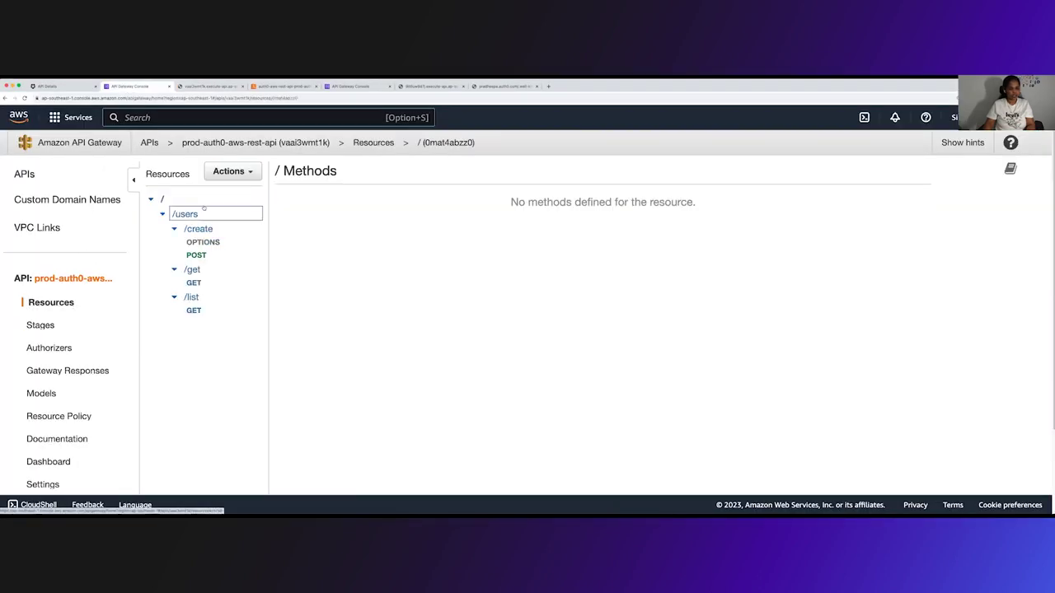
pyautogui.click(231, 171)
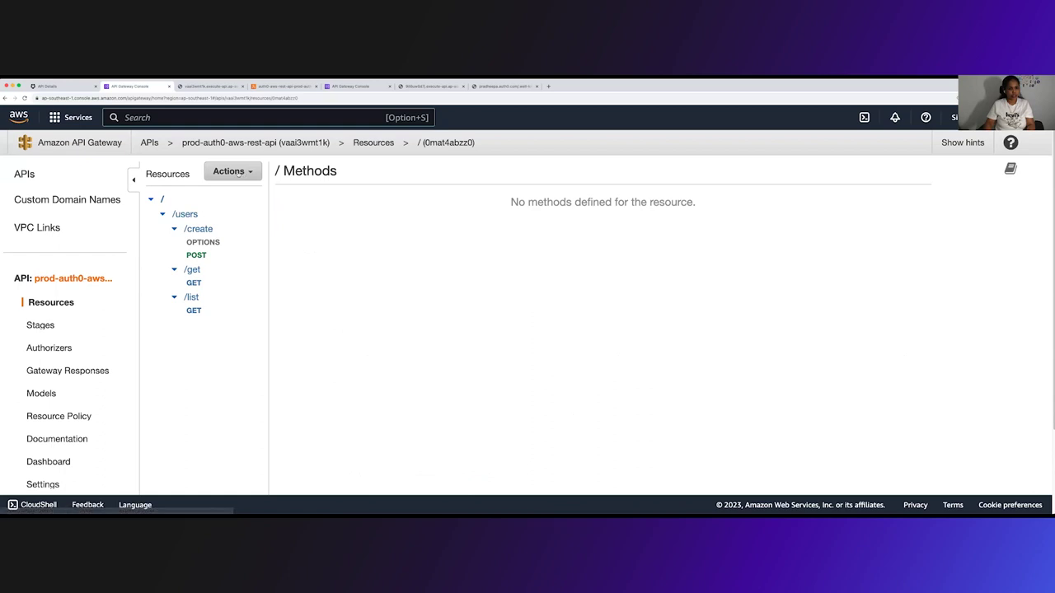
pyautogui.click(207, 404)
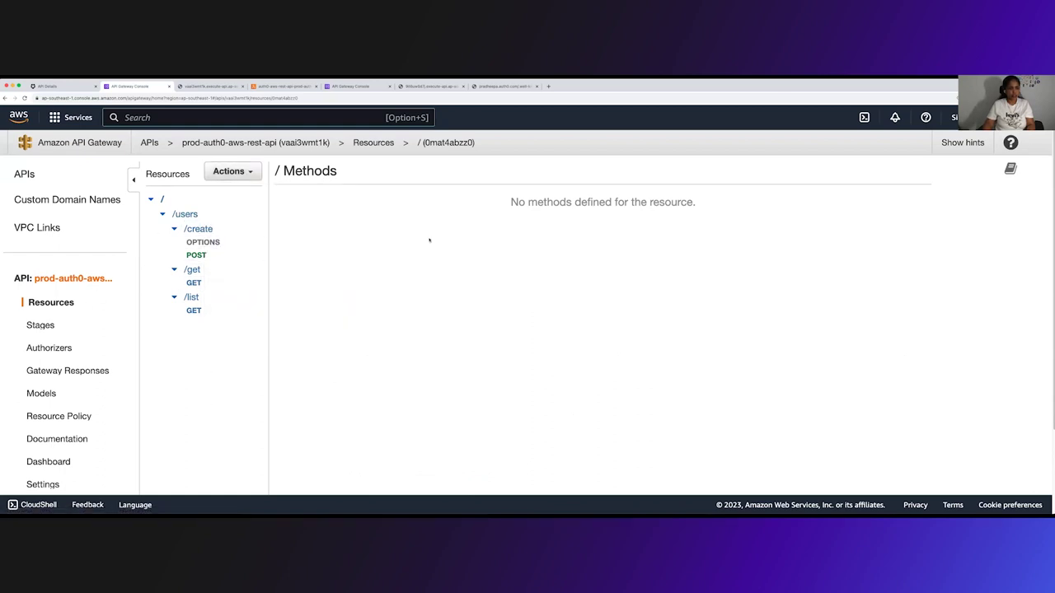
pyautogui.click(231, 172)
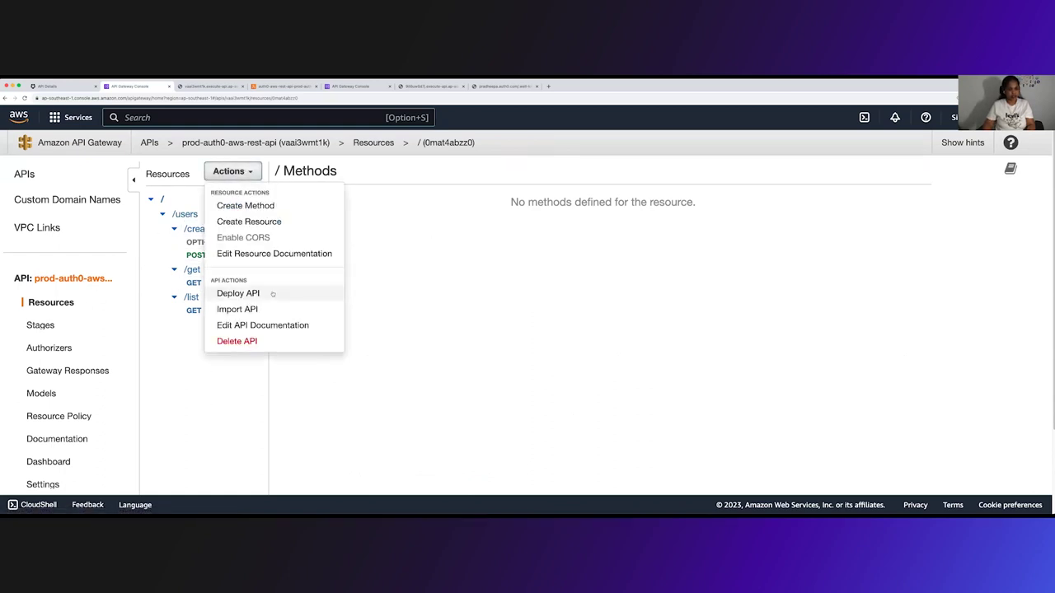
pyautogui.click(189, 382)
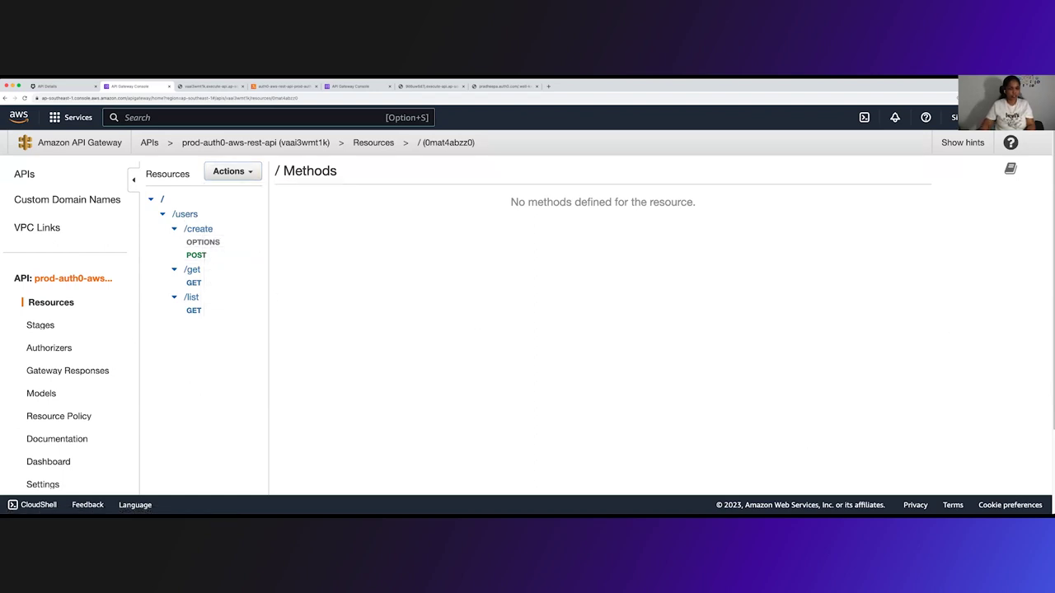
# Deploy prod-auth0-aws-rest-api from its root resource to the prod stage
pyautogui.click(163, 199)
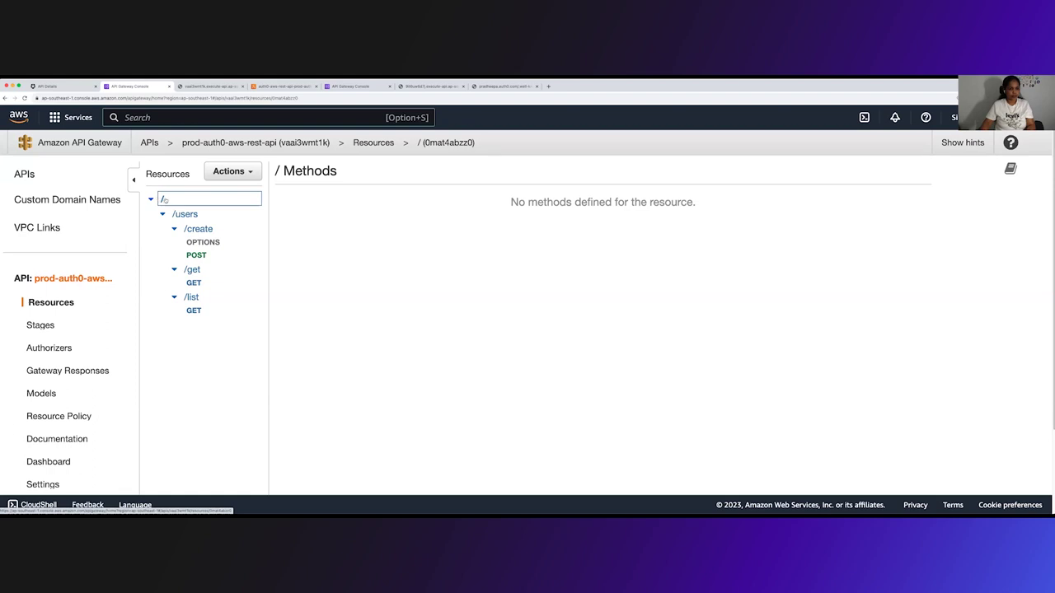
pyautogui.click(227, 171)
pyautogui.click(236, 293)
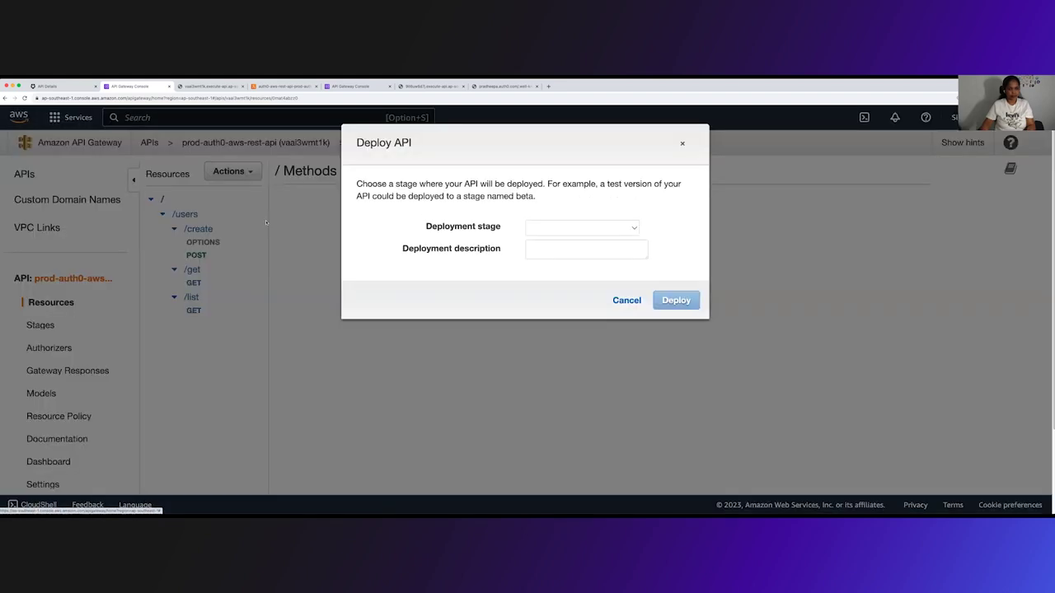
pyautogui.click(581, 234)
pyautogui.click(576, 238)
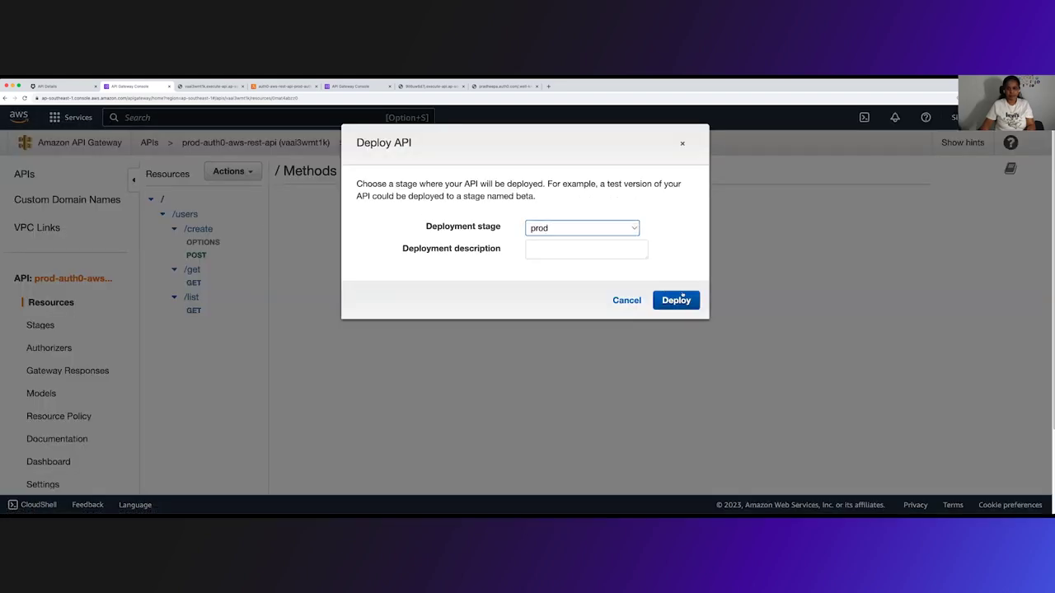
pyautogui.click(675, 301)
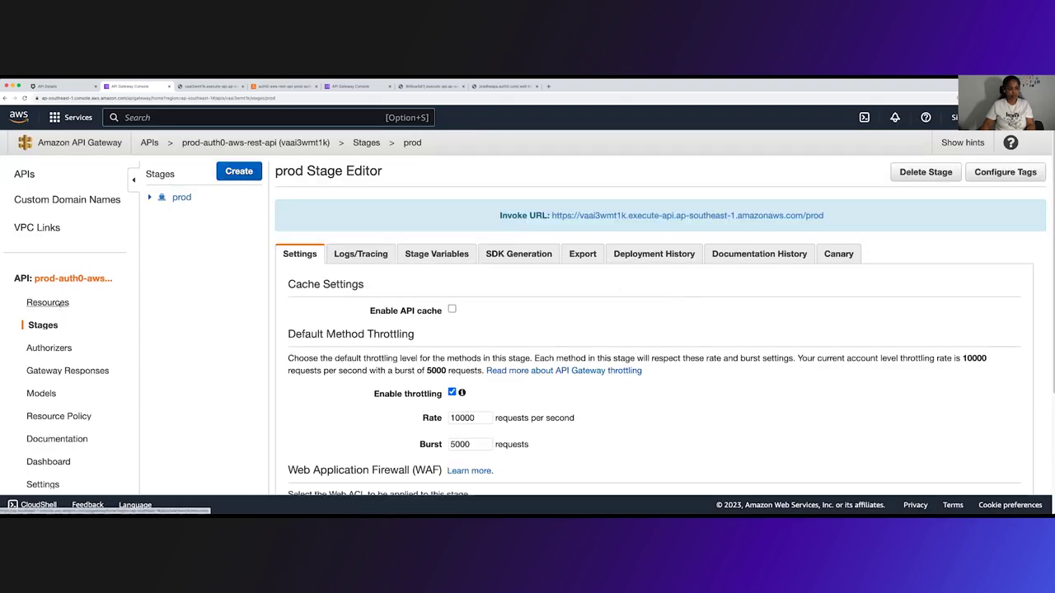
# View the prod stage's /users/get GET method, and open Auth0WebinarRESTAPI from the list of APIs
pyautogui.click(150, 197)
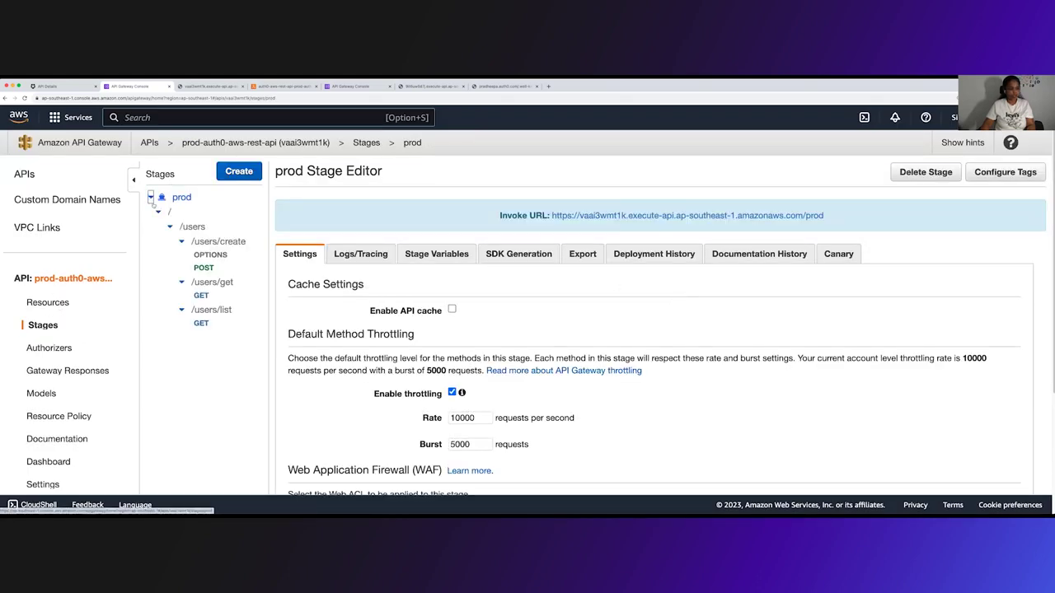
pyautogui.click(202, 296)
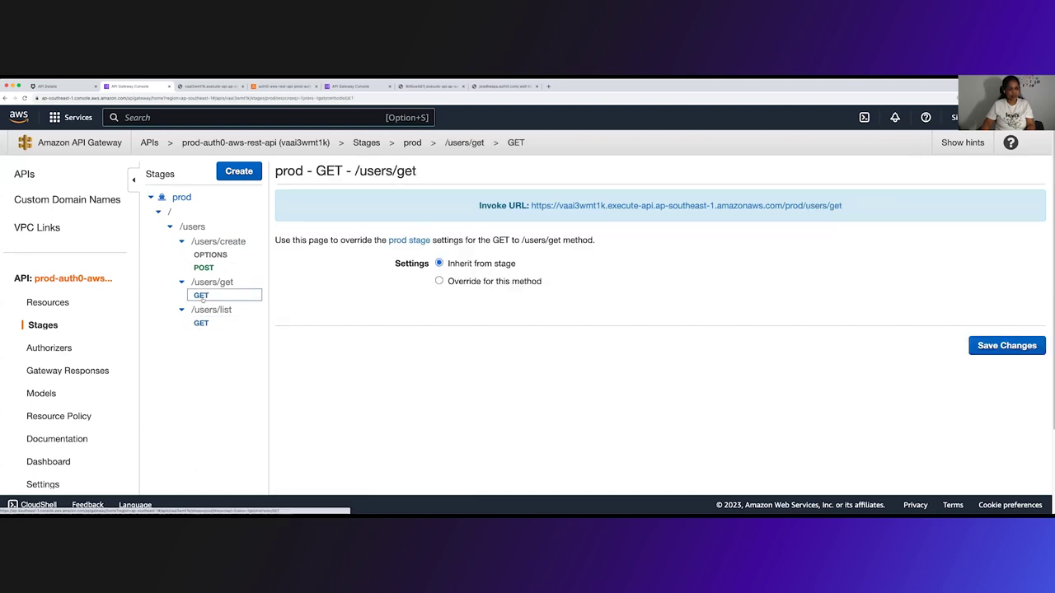
pyautogui.click(149, 143)
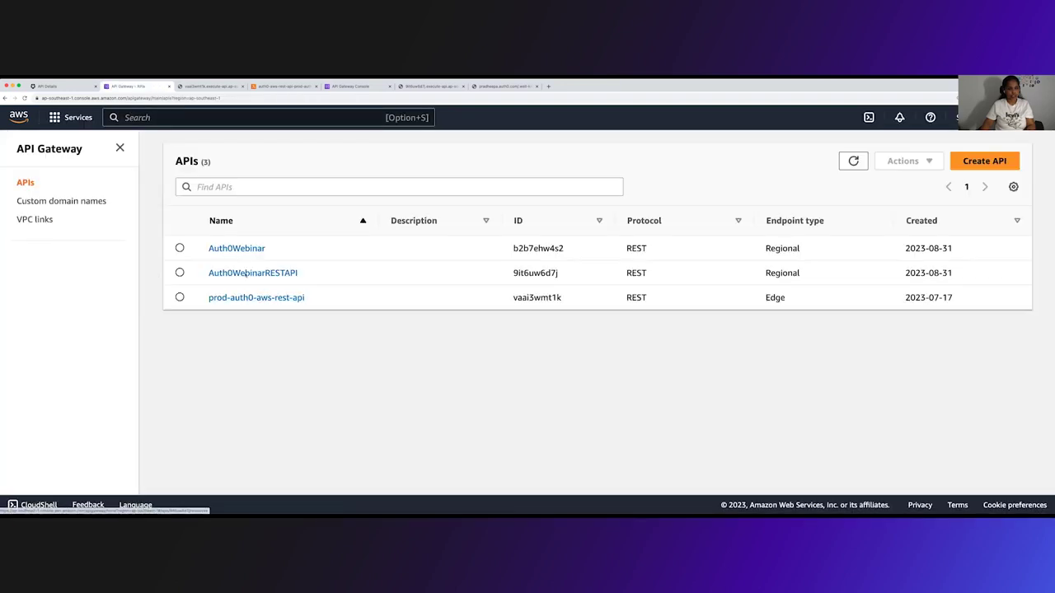
pyautogui.click(249, 272)
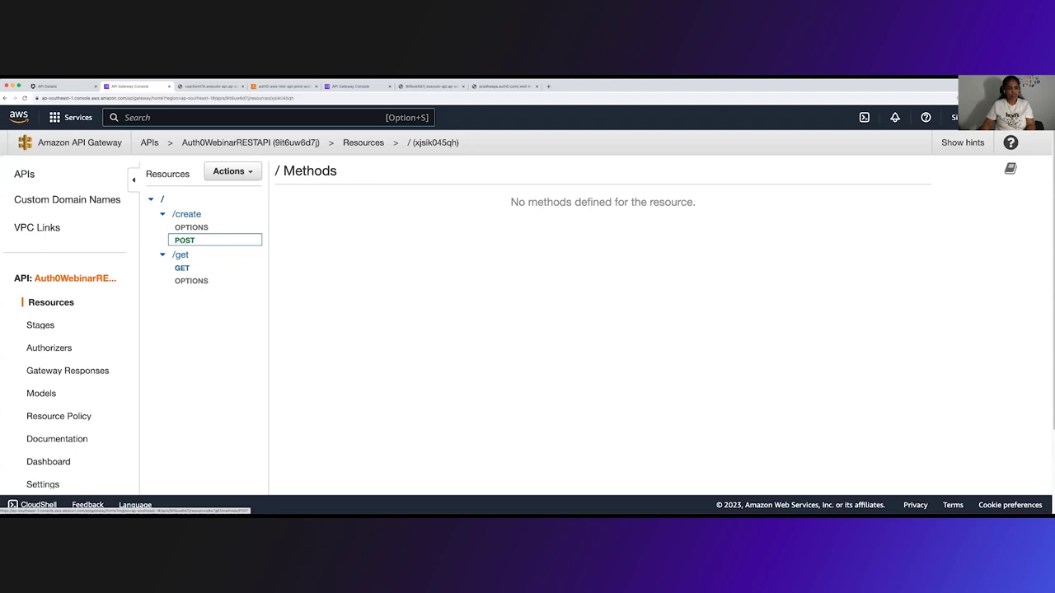
# Check the curl request's URL in the terminal, and in the browser examine the /create POST method and the API's authorizer
pyautogui.press('super+Tab')
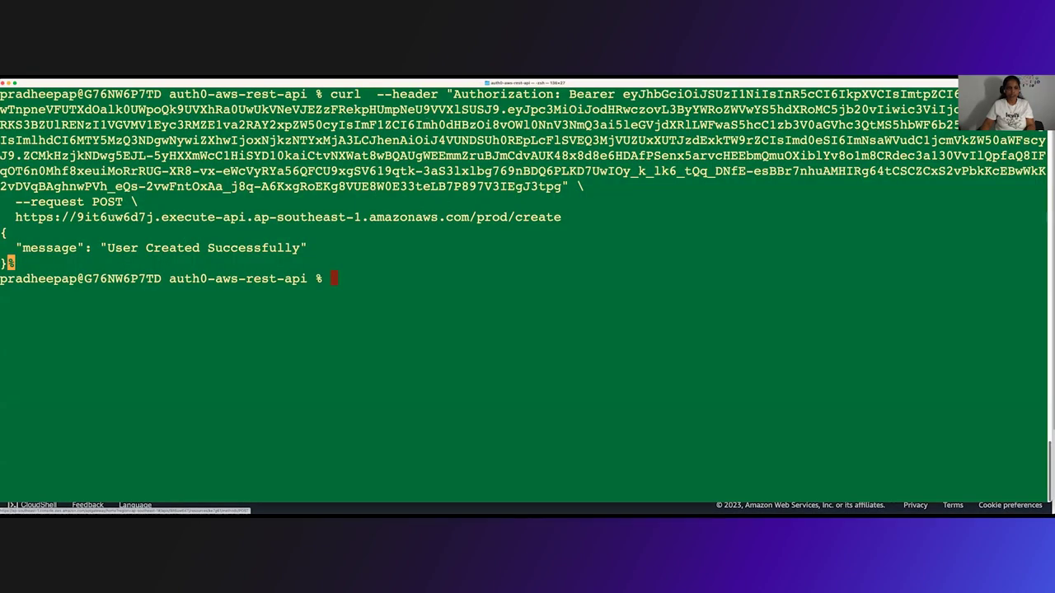
pyautogui.press('super+Tab')
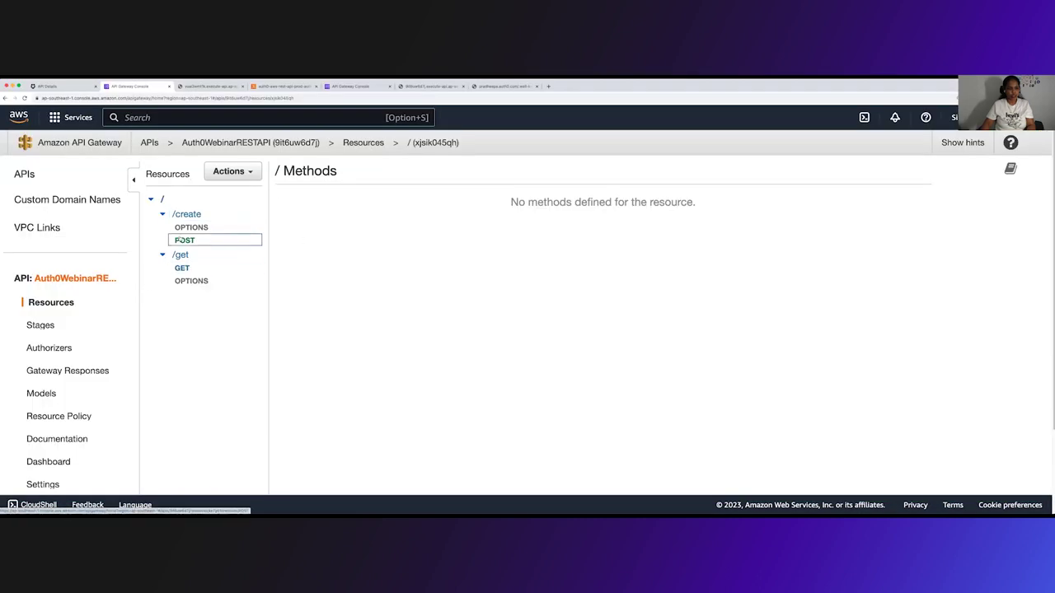
pyautogui.click(181, 239)
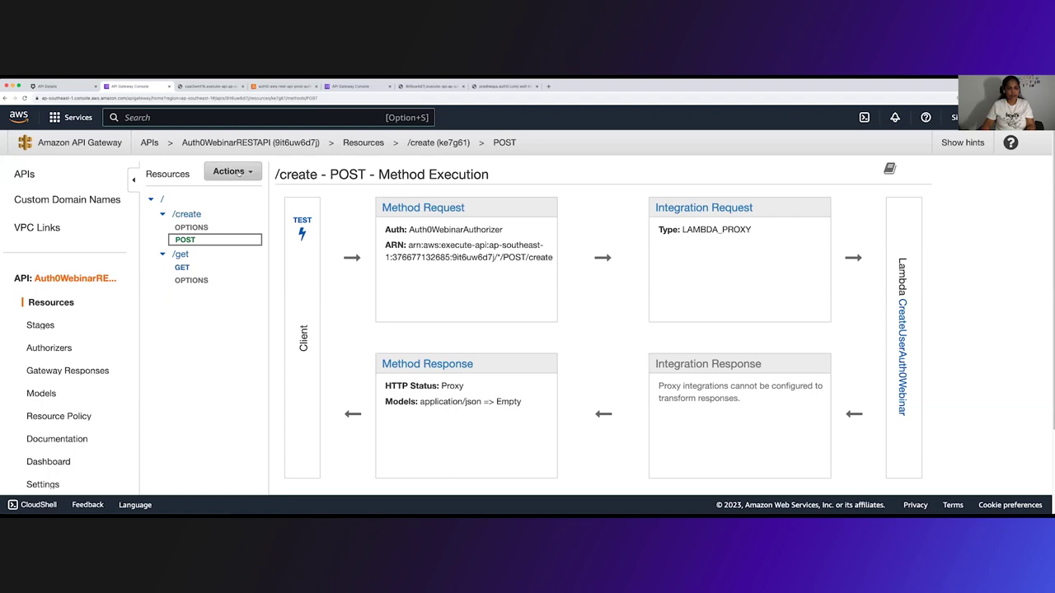
pyautogui.click(49, 348)
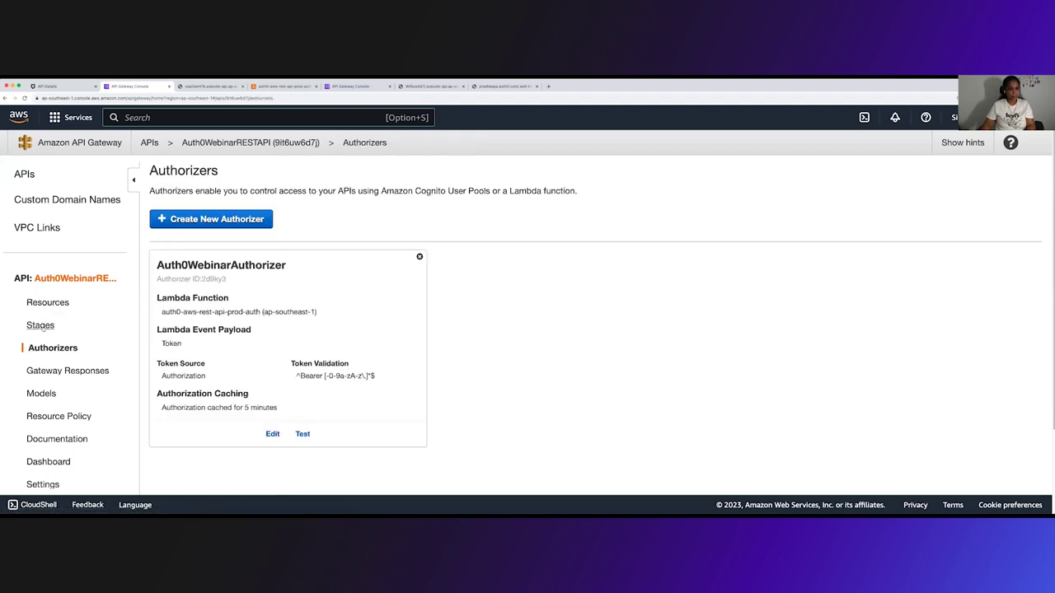
pyautogui.click(39, 325)
# Deploy Auth0WebinarRESTAPI from its resources to the existing prod stage
pyautogui.click(48, 302)
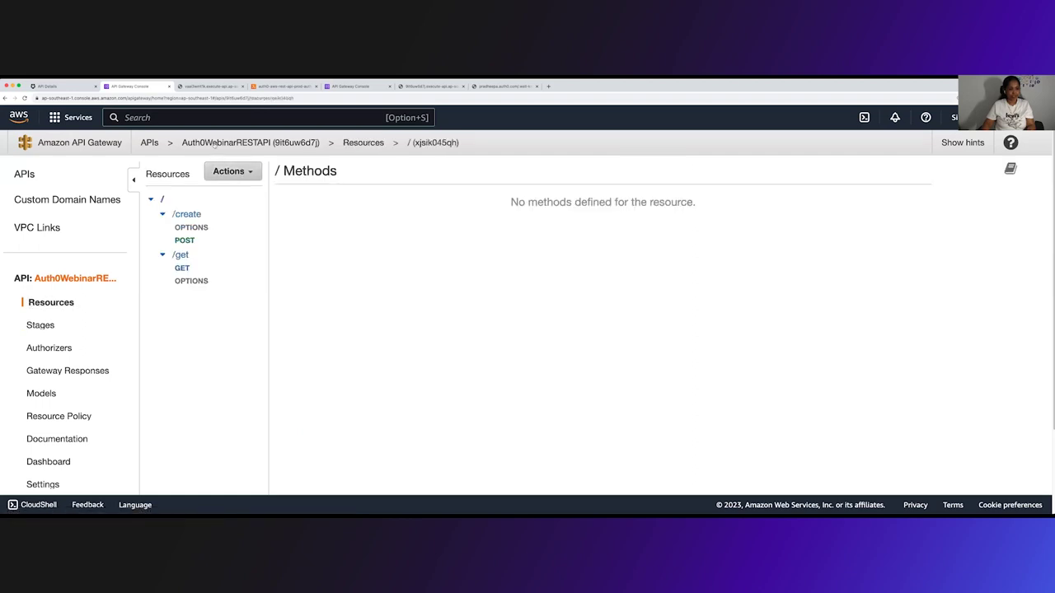
pyautogui.click(239, 169)
pyautogui.click(238, 293)
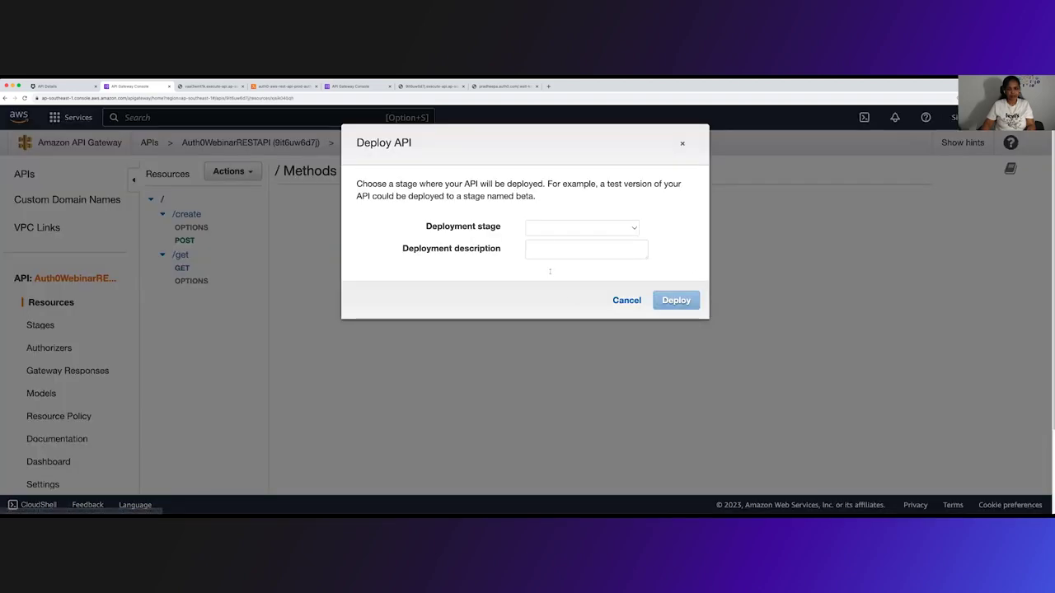
pyautogui.click(582, 229)
pyautogui.click(580, 250)
pyautogui.click(582, 228)
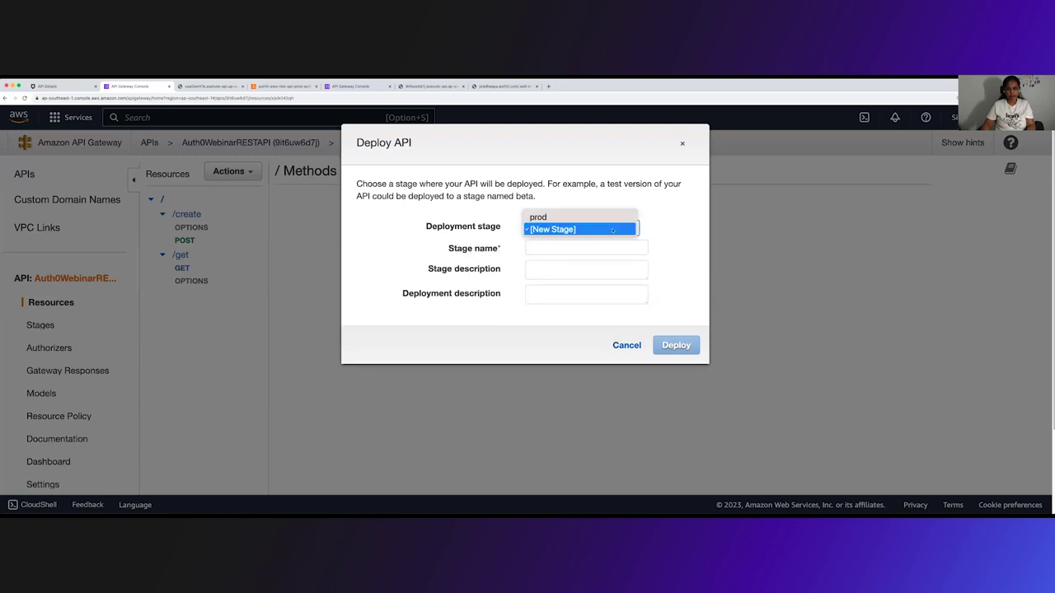
pyautogui.click(569, 215)
pyautogui.click(674, 301)
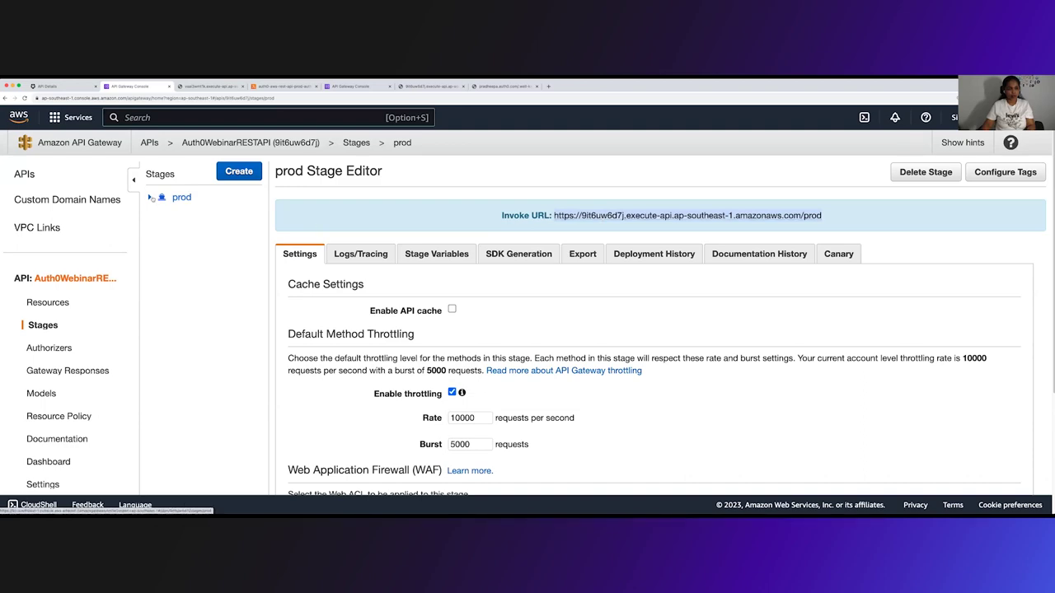
pyautogui.press('super+Tab')
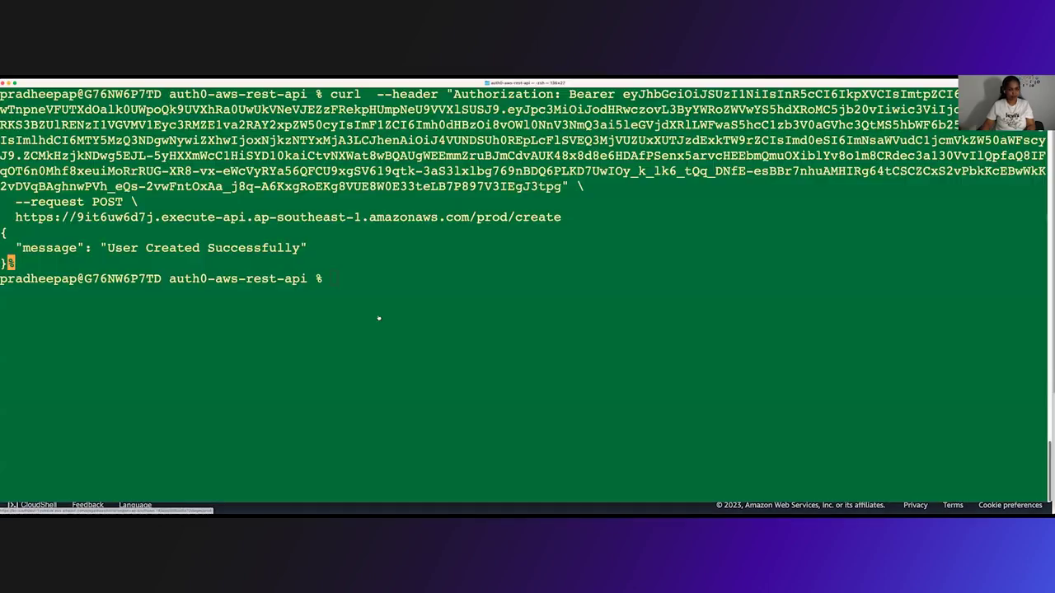
pyautogui.write('curl -X POST https://9it6uw6d7j.execute-api.ap-southeast-1.amazonaws.com/prod/create')
pyautogui.press('Return')
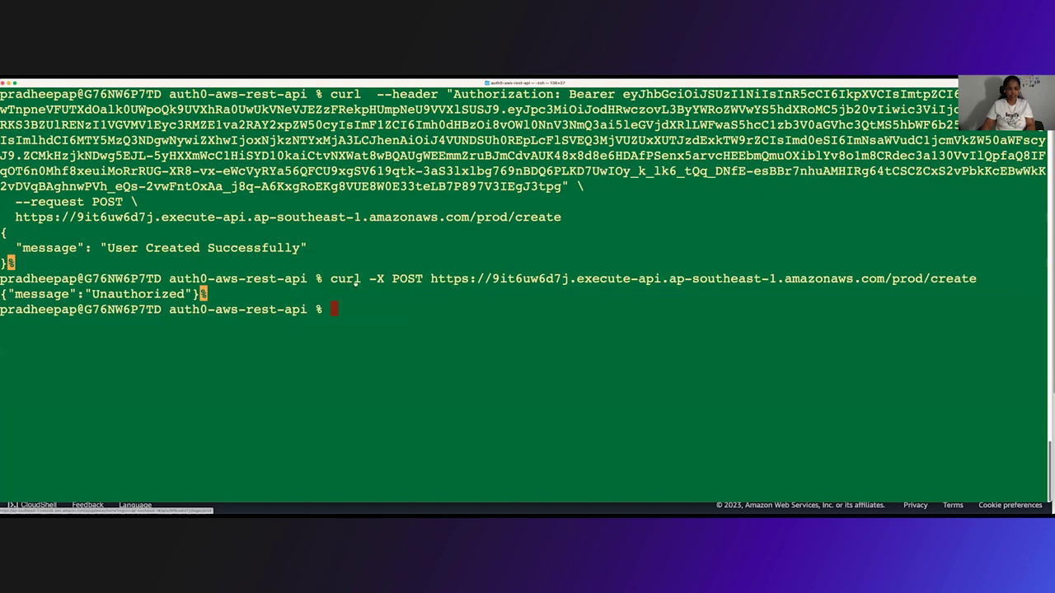
# Rerun the earlier curl POST request that includes the bearer token in the Authorization header
pyautogui.press('Up')
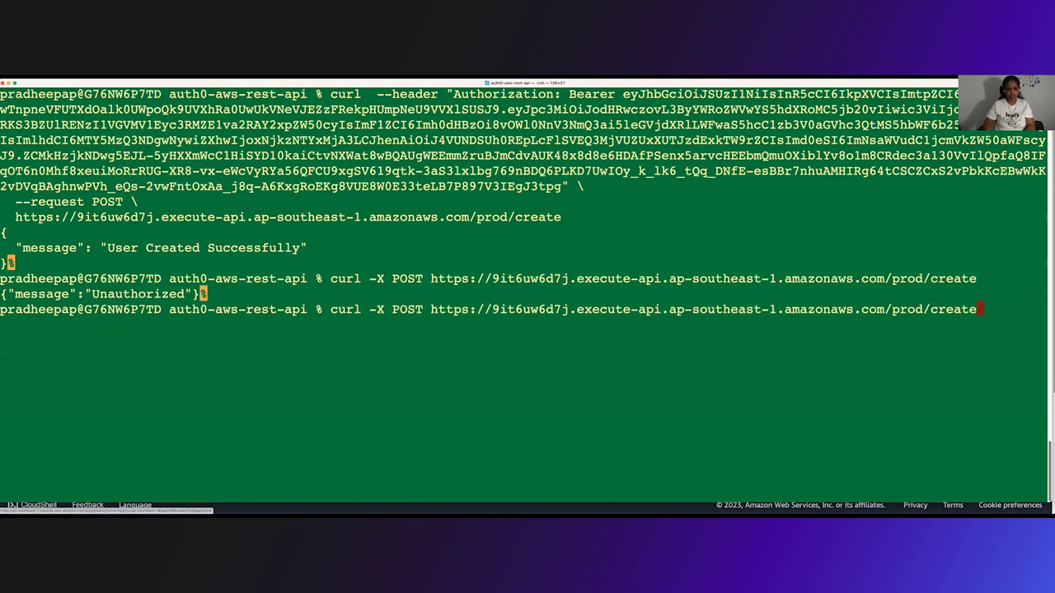
pyautogui.press('Up')
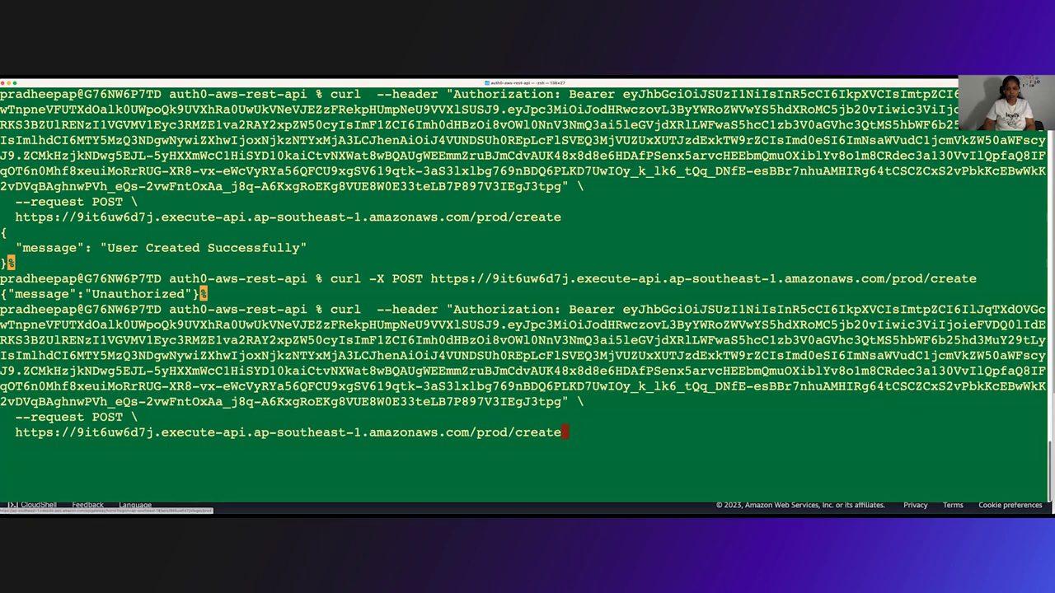
pyautogui.press('Return')
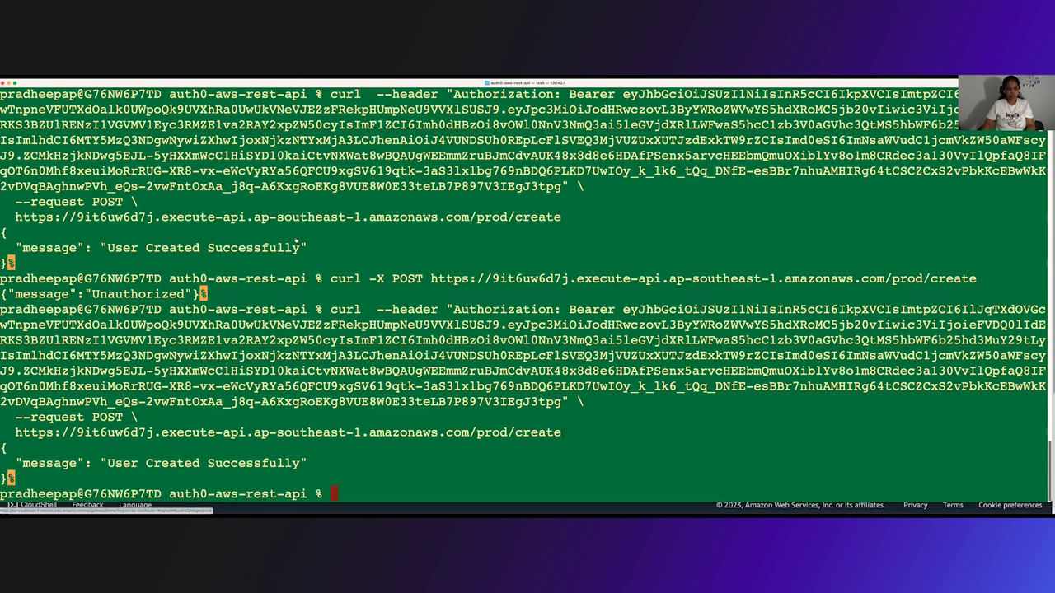
pyautogui.write('curl -')
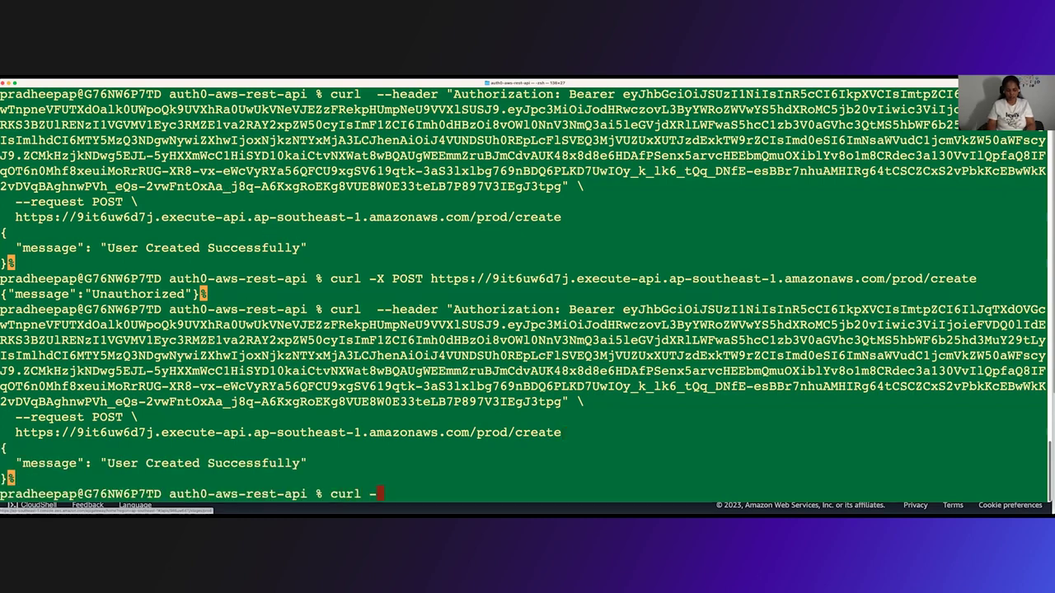
pyautogui.write('X GET')
pyautogui.press('super+v')
pyautogui.press('BackSpace')
pyautogui.press('BackSpace')
pyautogui.press('BackSpace')
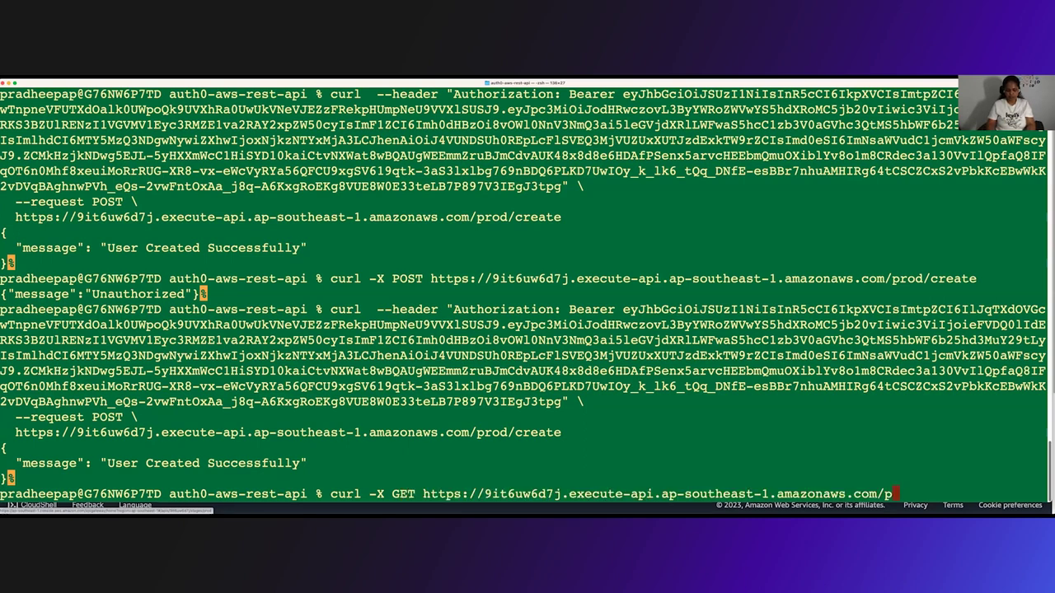
pyautogui.write('rod/get')
pyautogui.press('Return')
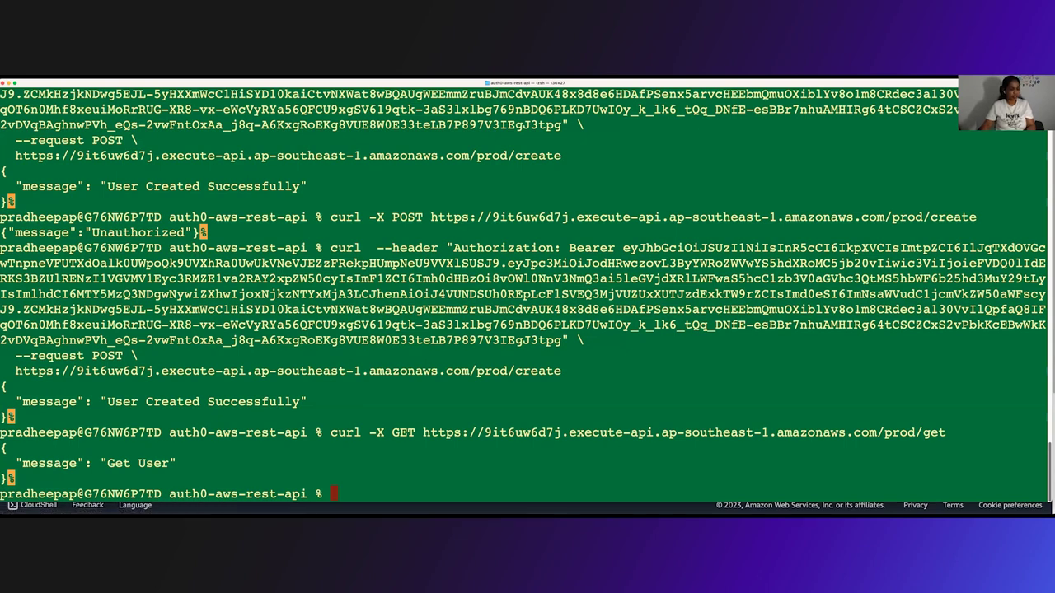
pyautogui.press('super+Tab')
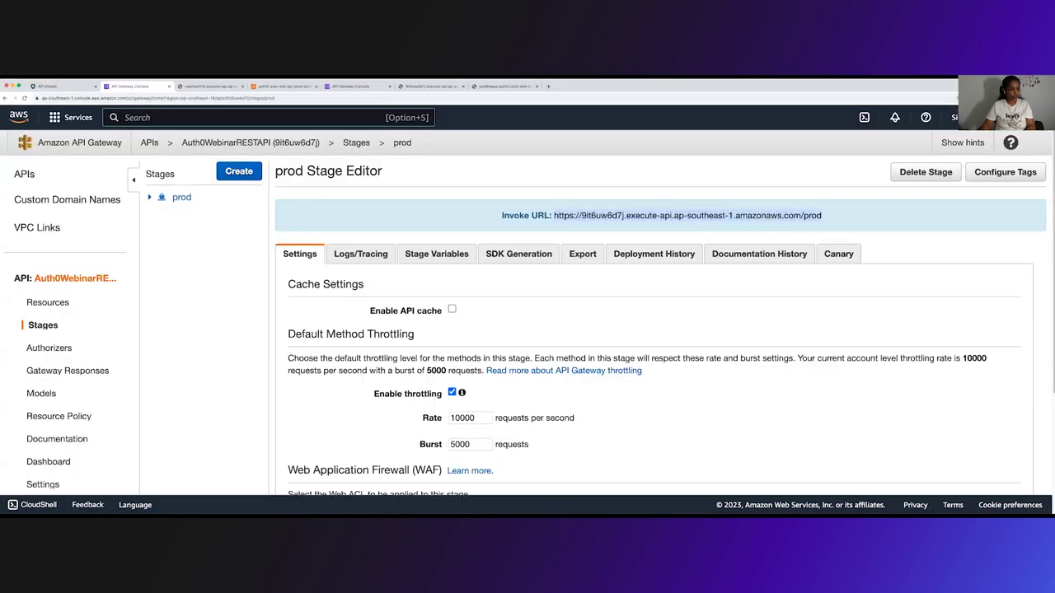
pyautogui.press('super+Tab')
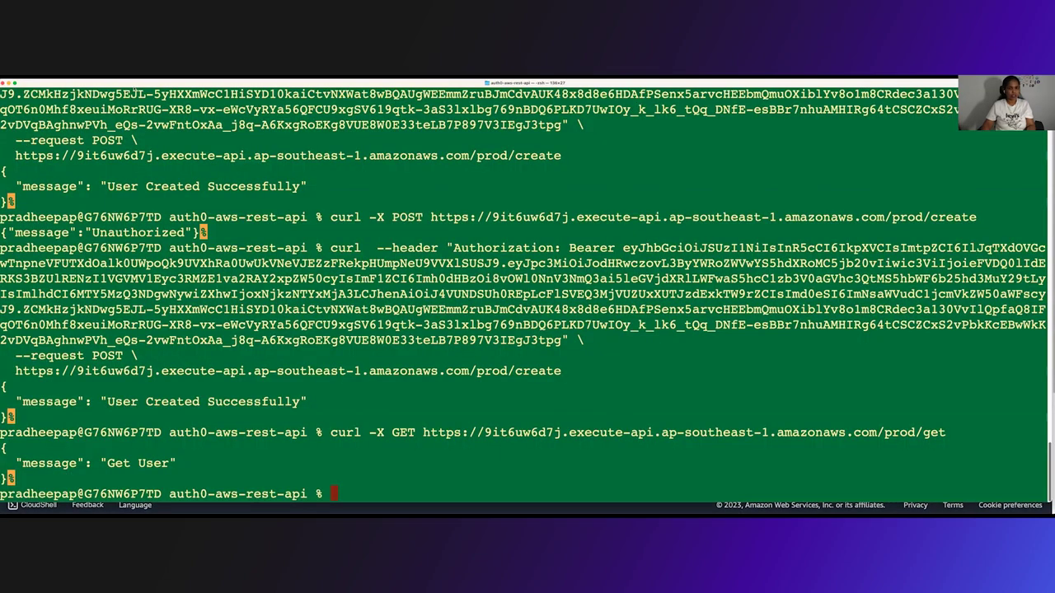
pyautogui.press('super+Tab')
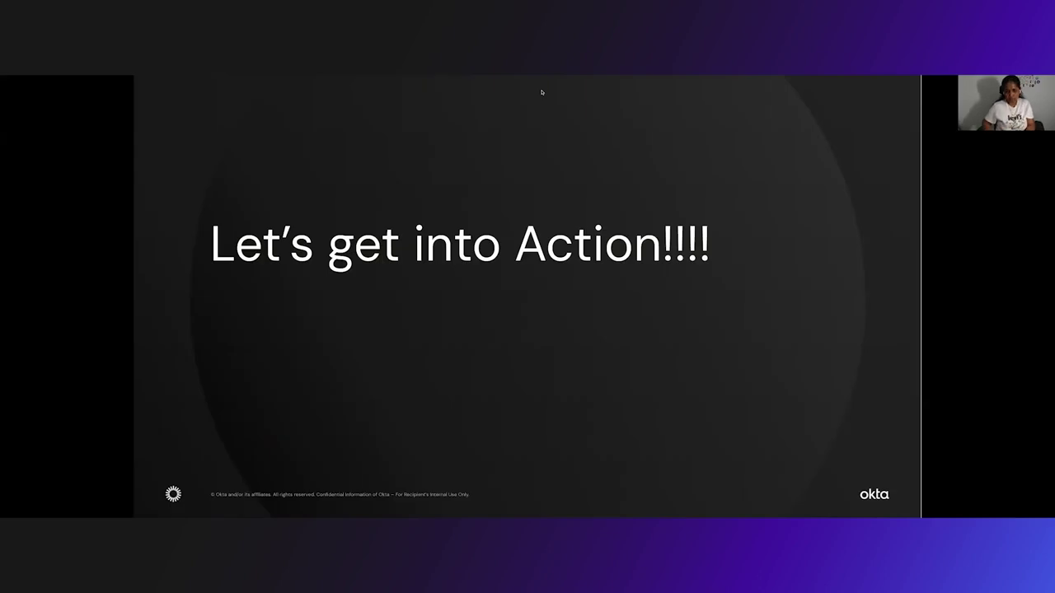
pyautogui.press('Right')
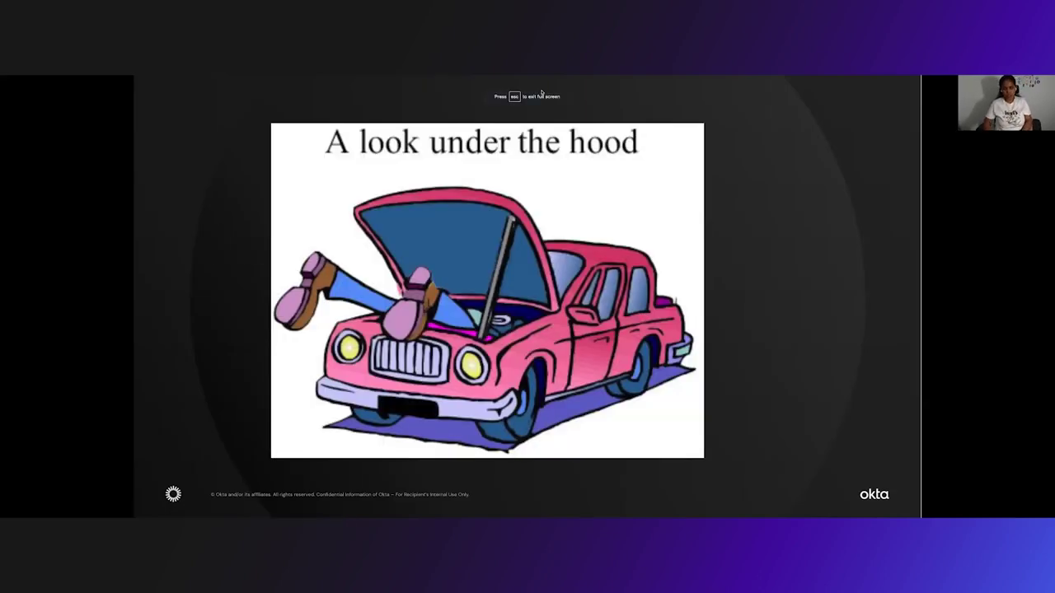
pyautogui.press('Right')
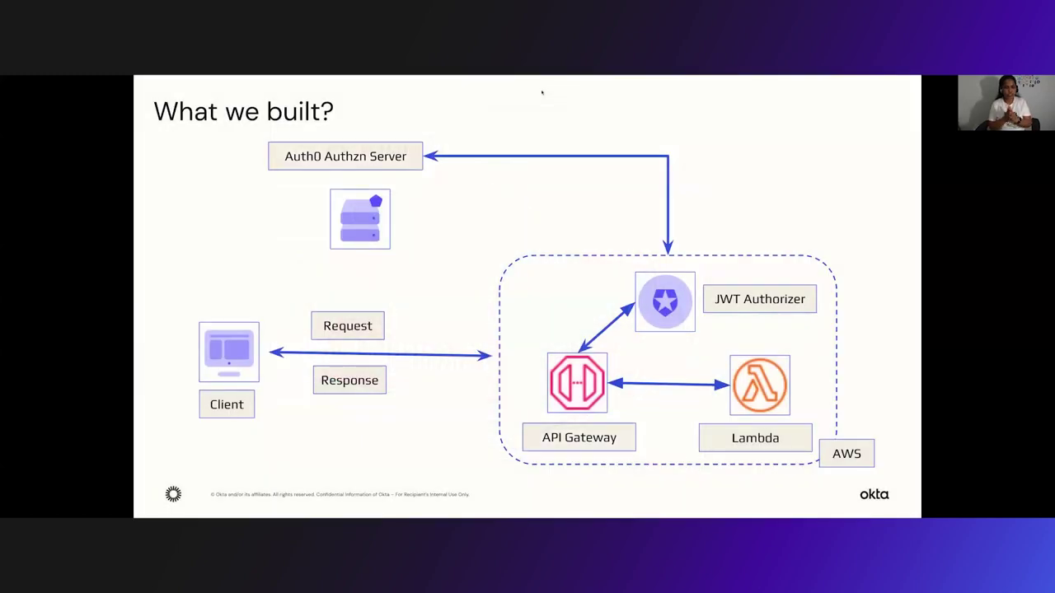